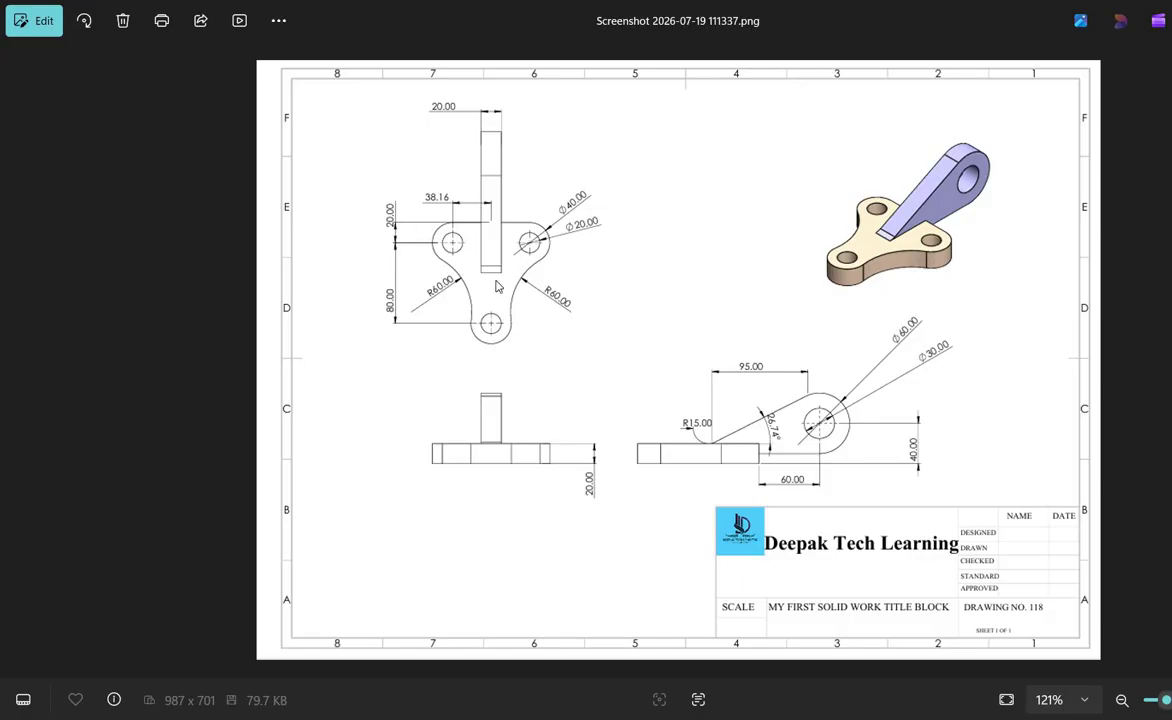
# - Switch to SOLIDWORKS and start a new sketch on the Top Plane
pyautogui.hotkey('alt', 'Tab')
pyautogui.hotkey('alt', 'Tab')
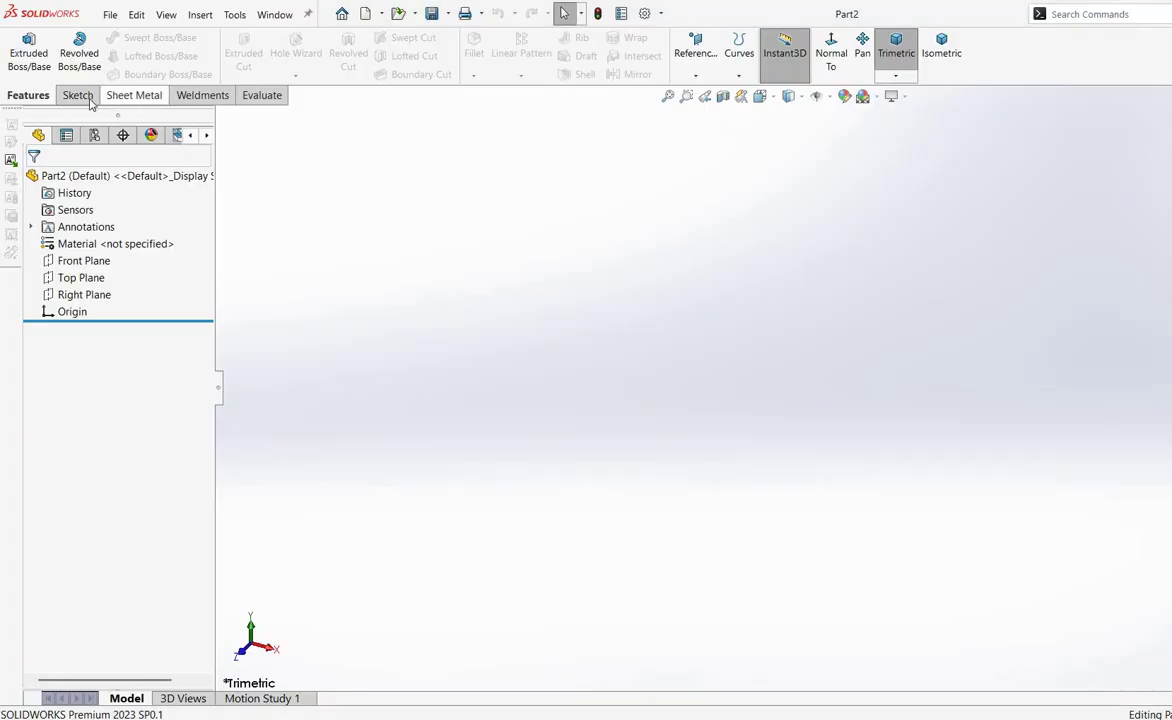
pyautogui.click(78, 96)
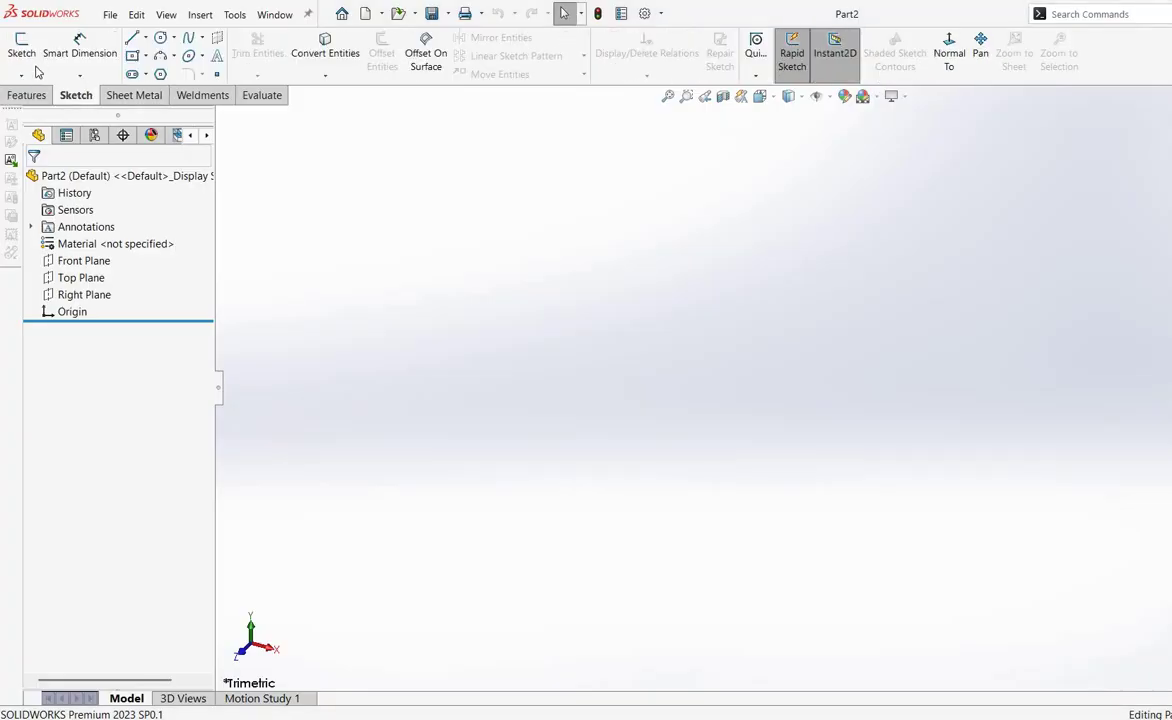
pyautogui.click(21, 45)
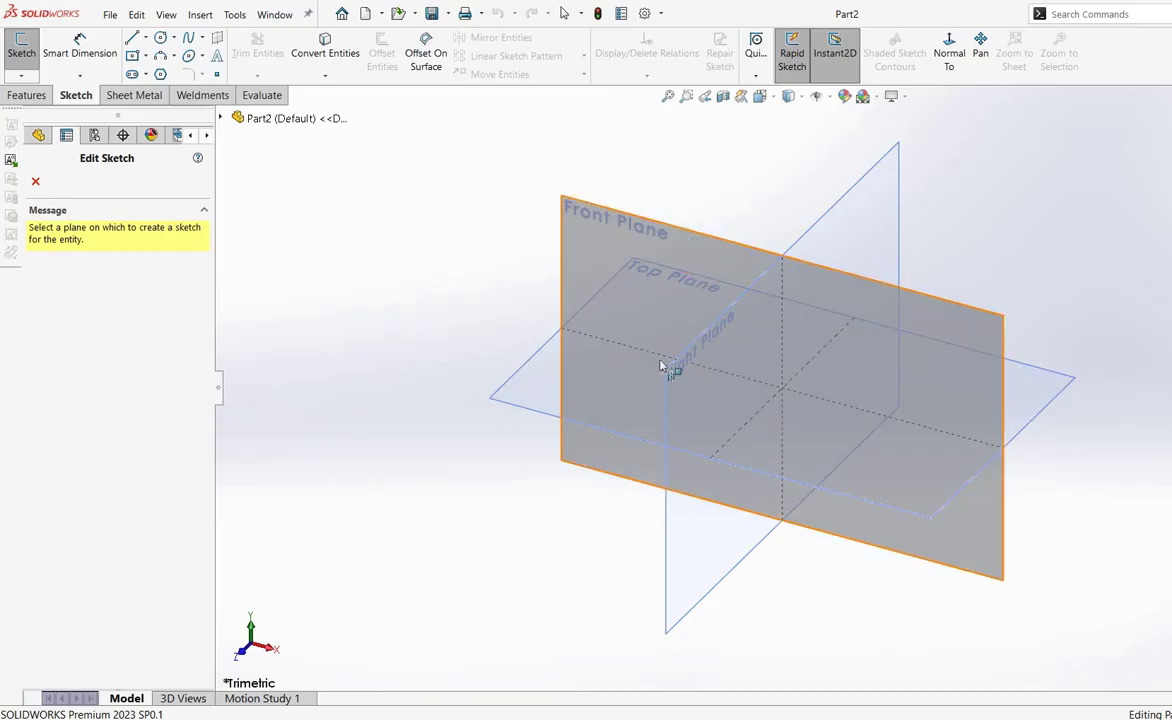
pyautogui.click(541, 384)
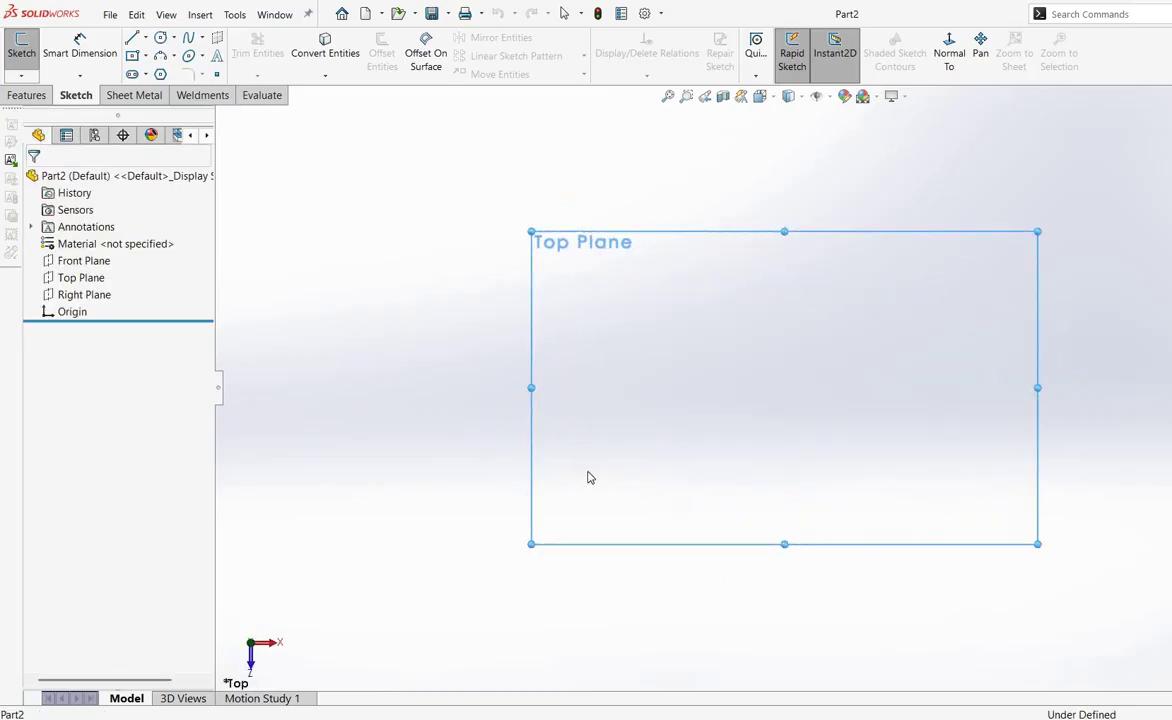
# - Sketch two circles with level centres on either side of the origin, with radii of about 26 mm and 31 mm
pyautogui.click(160, 39)
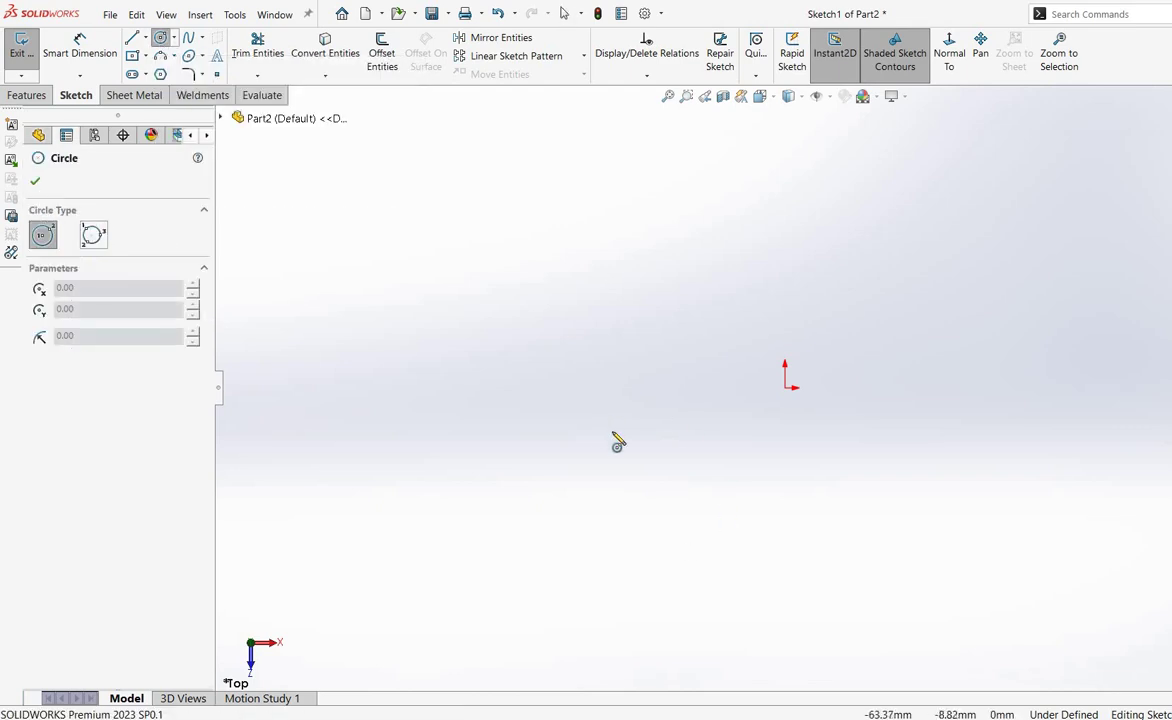
pyautogui.moveTo(612, 431); pyautogui.dragTo(552, 465)
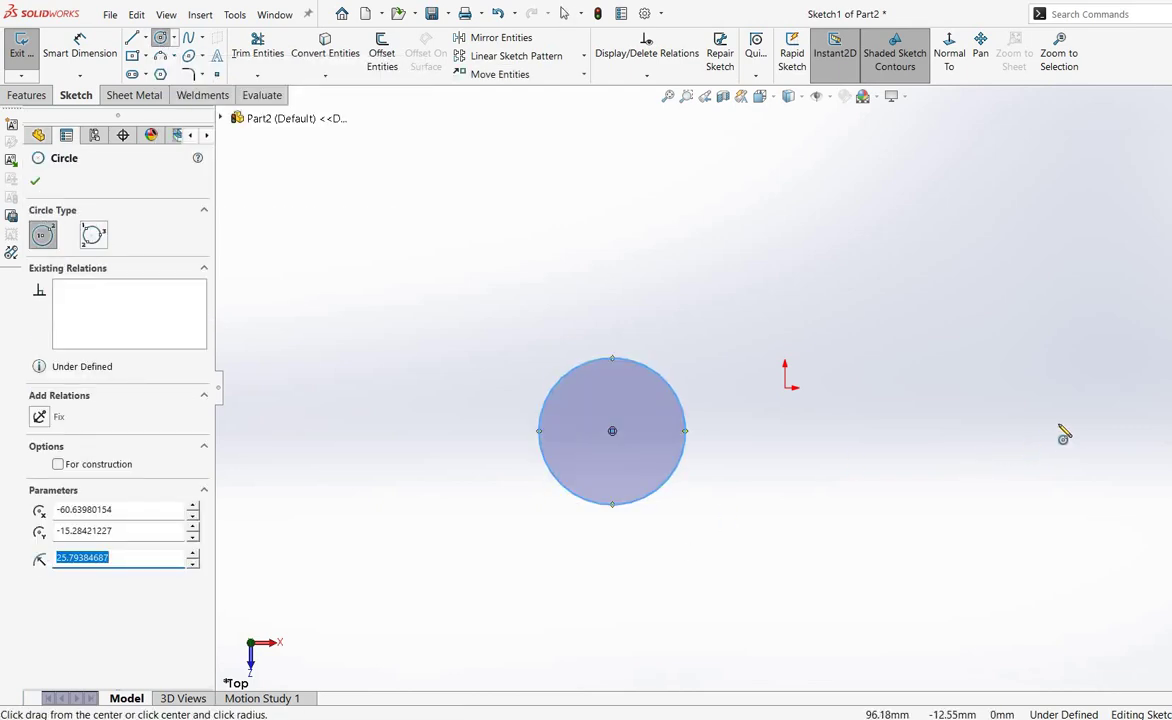
pyautogui.moveTo(1047, 431); pyautogui.dragTo(981, 489)
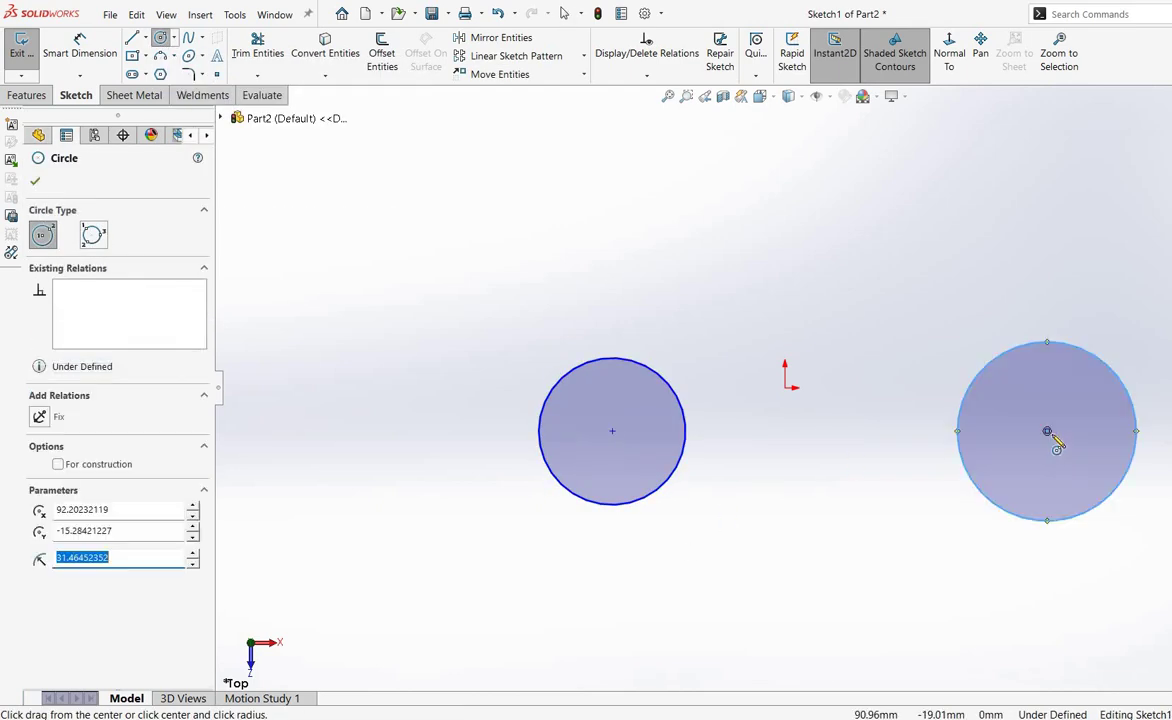
pyautogui.moveTo(1049, 432)
pyautogui.mouseDown()
pyautogui.moveTo(1039, 479)
pyautogui.moveTo(1024, 486)
pyautogui.mouseUp()
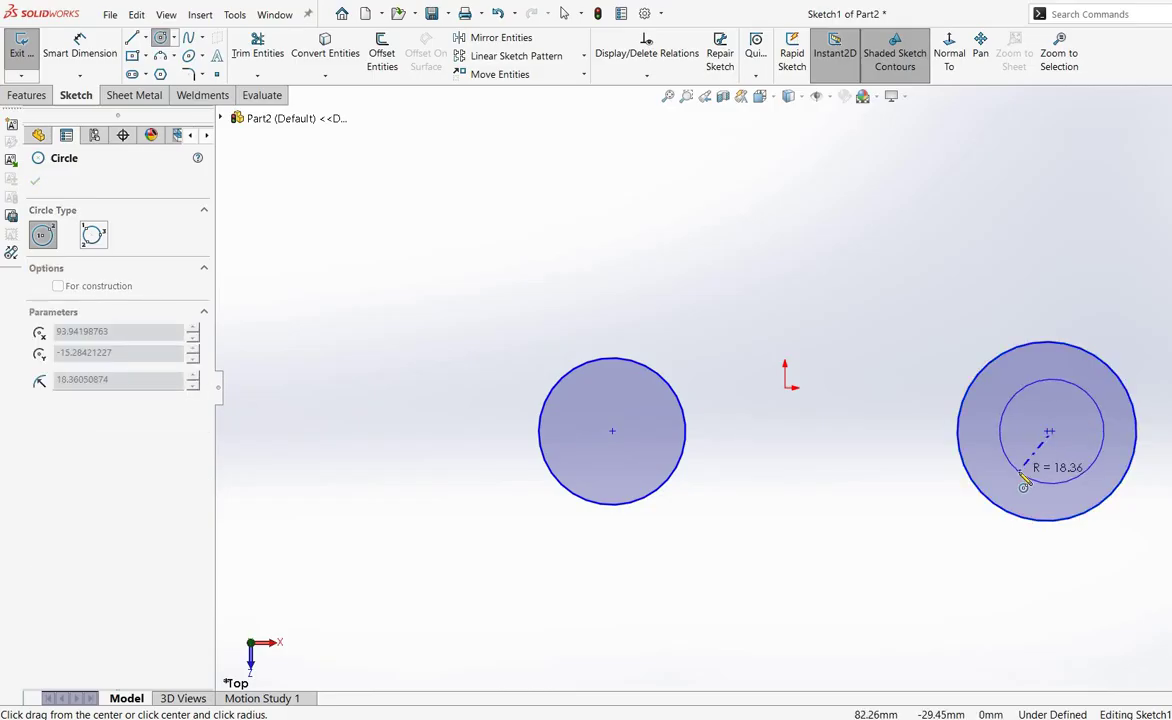
pyautogui.press('Escape')
pyautogui.press('Return')
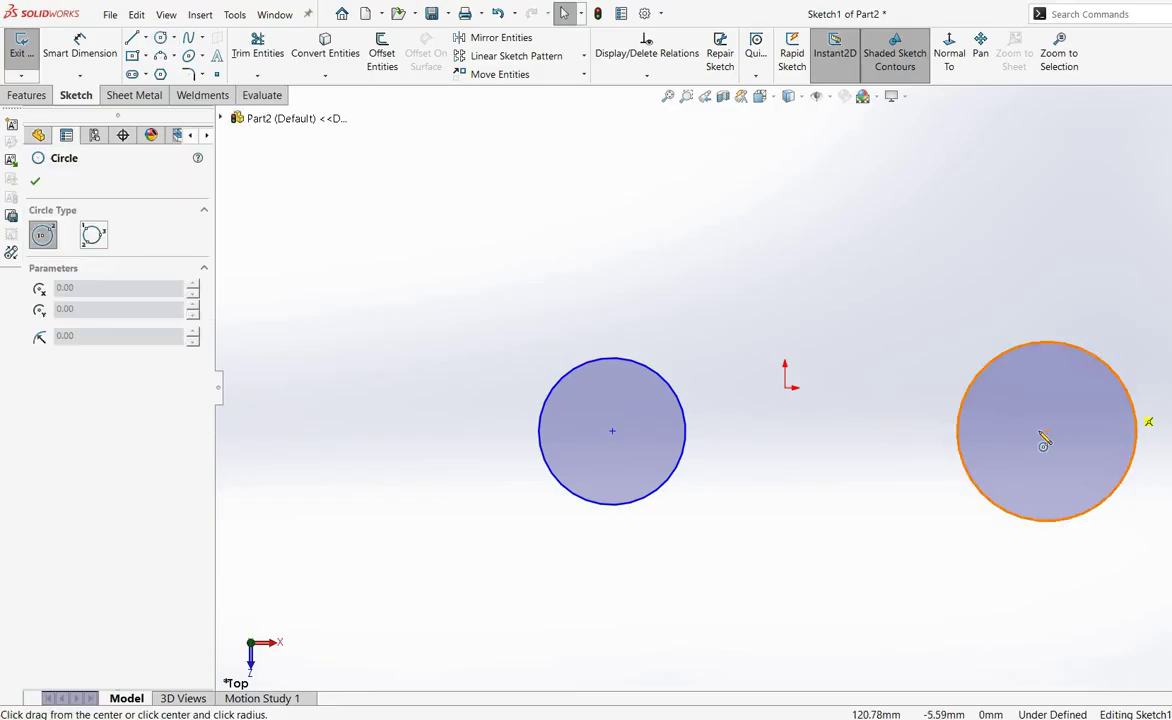
# - Sketch a smaller concentric circle inside each of the two circles, with a radius of about 13 mm in the right one
pyautogui.moveTo(1047, 431)
pyautogui.mouseDown()
pyautogui.moveTo(1059, 445)
pyautogui.moveTo(1041, 470)
pyautogui.mouseUp()
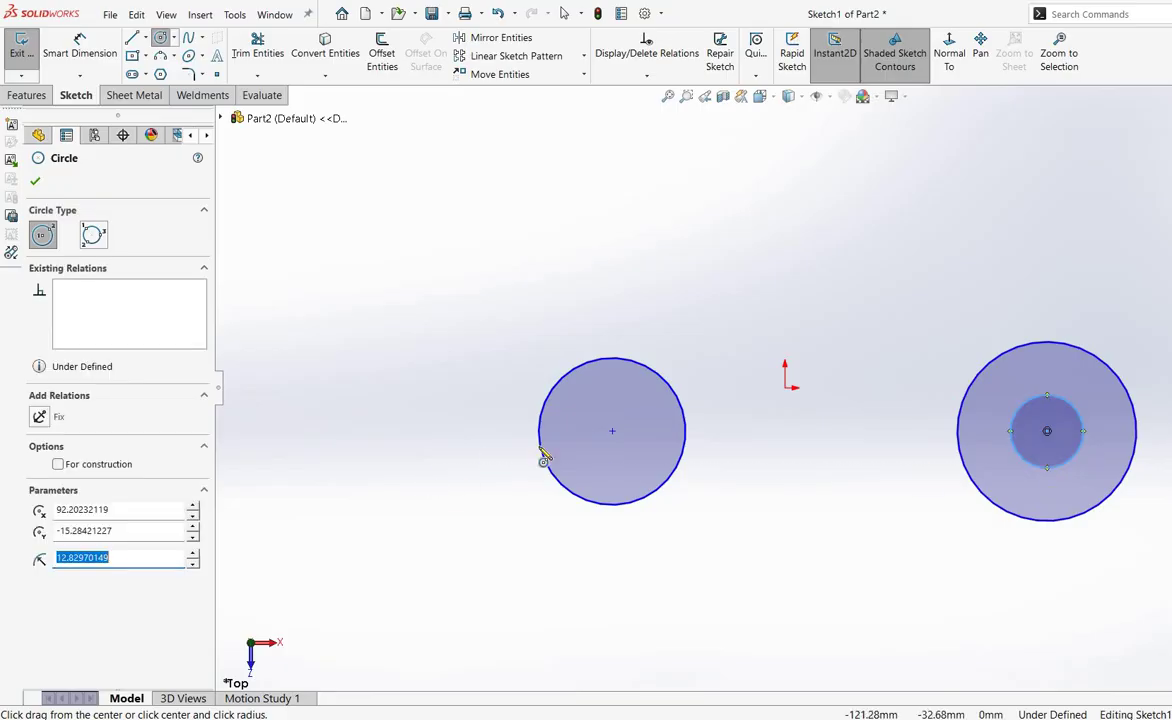
pyautogui.moveTo(613, 432); pyautogui.dragTo(605, 466)
pyautogui.rightClick(602, 412)
pyautogui.click(683, 483)
# - Dimension the right pair of concentric circles with an outer diameter of 40 mm and an inner diameter of 20 mm
pyautogui.scroll(3, 1109, 462)
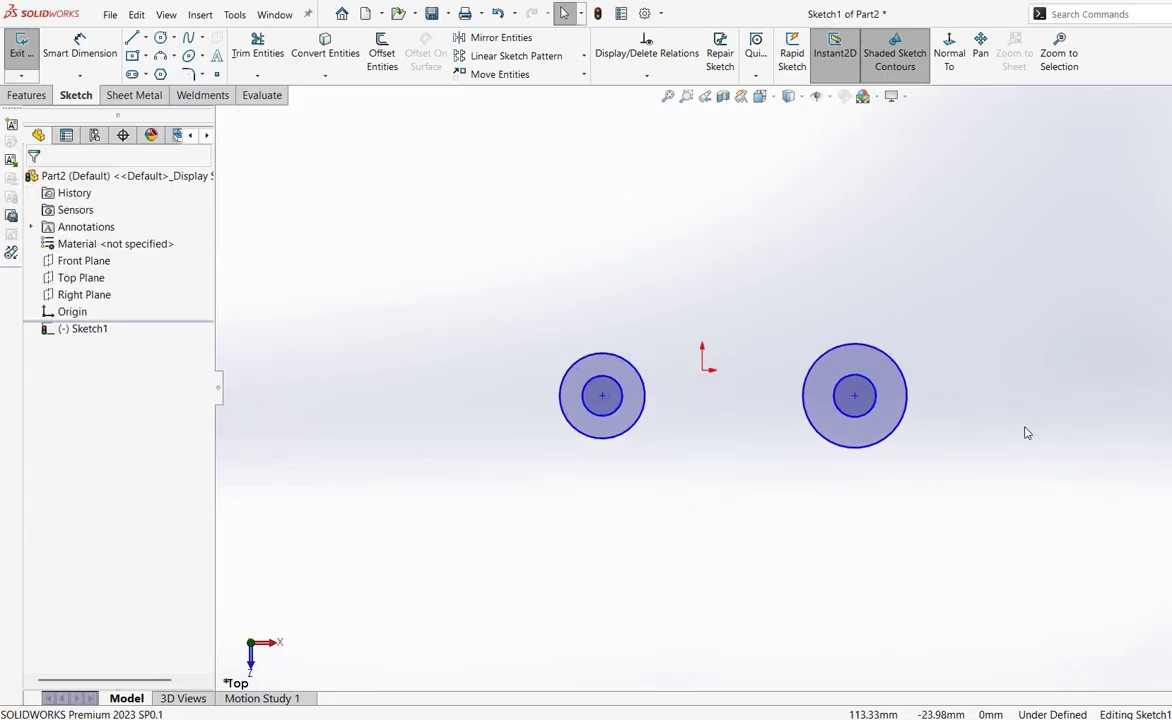
pyautogui.scroll(-1, 1028, 432)
pyautogui.click(79, 46)
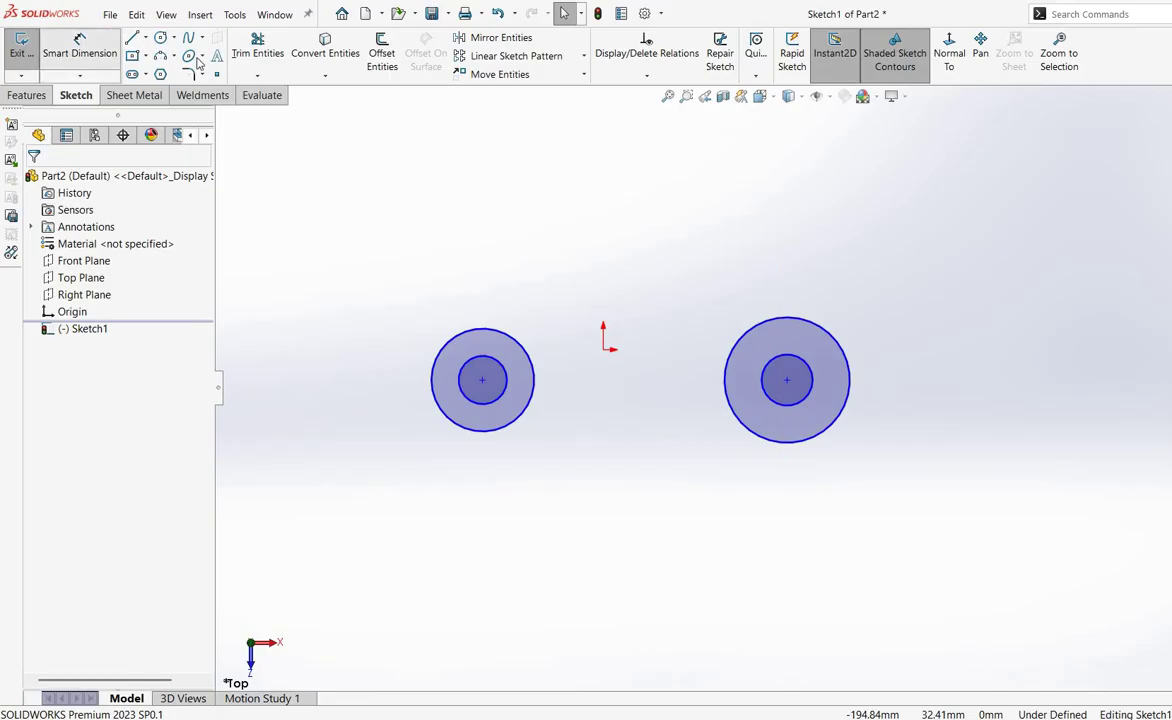
pyautogui.click(825, 334)
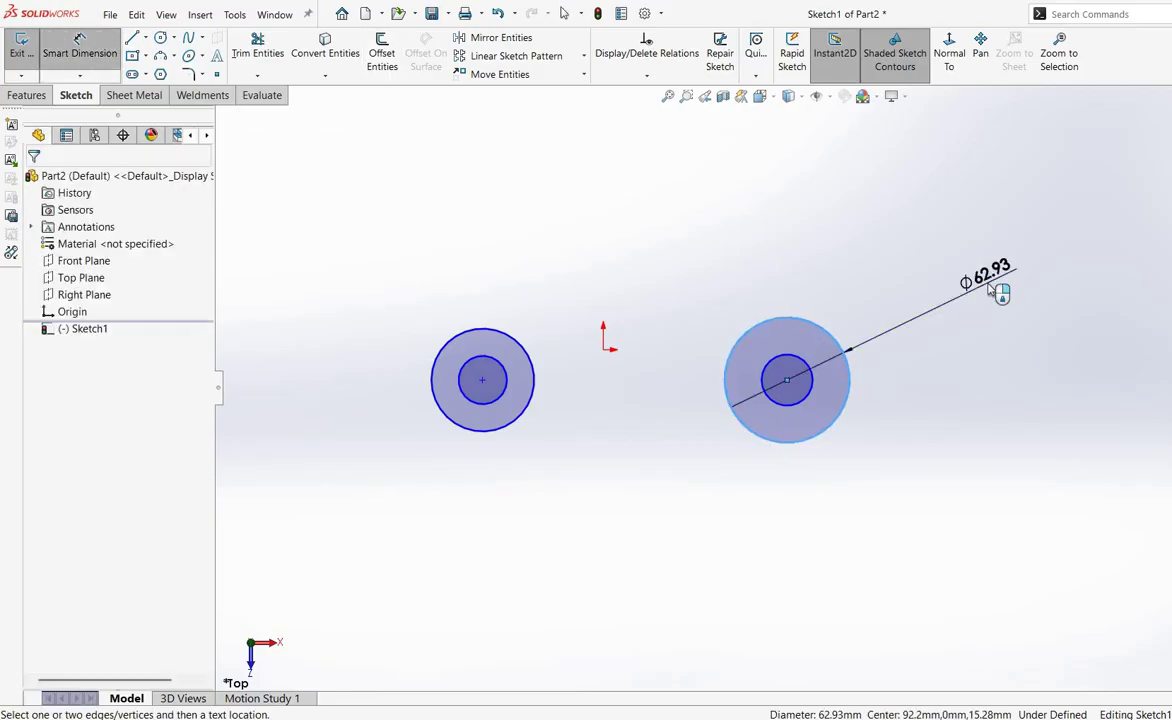
pyautogui.click(997, 291)
pyautogui.write('40')
pyautogui.press('Return')
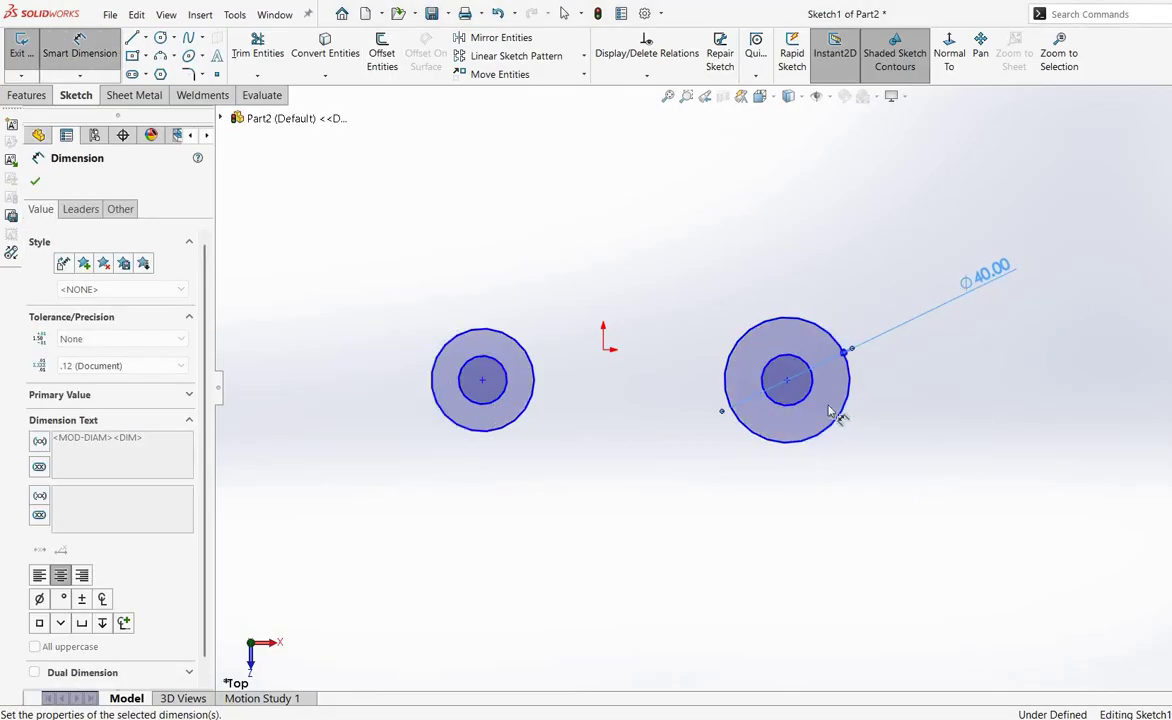
pyautogui.click(809, 392)
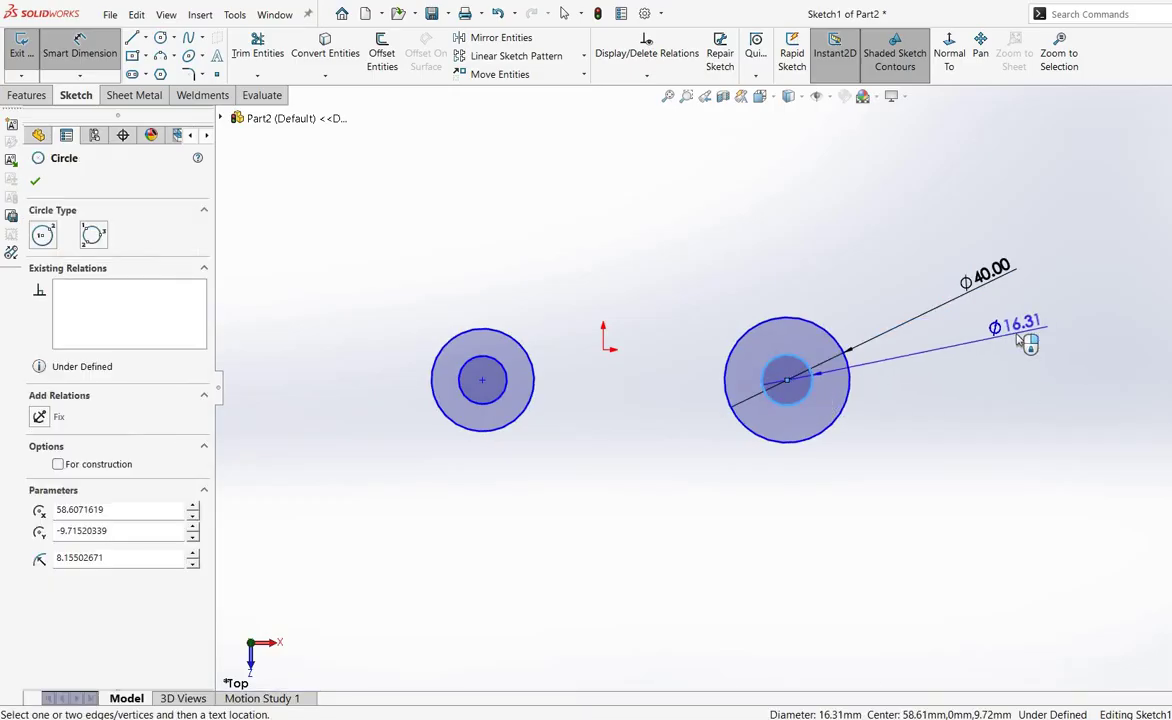
pyautogui.click(1027, 336)
pyautogui.write('20')
pyautogui.press('Return')
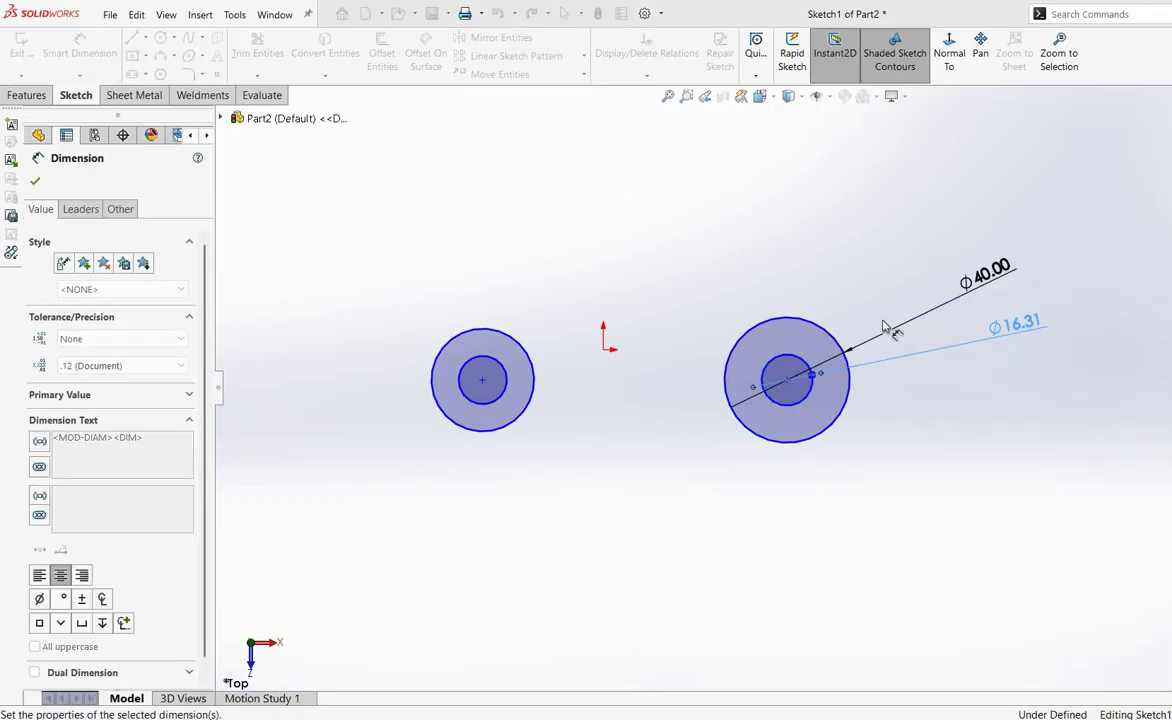
pyautogui.click(33, 180)
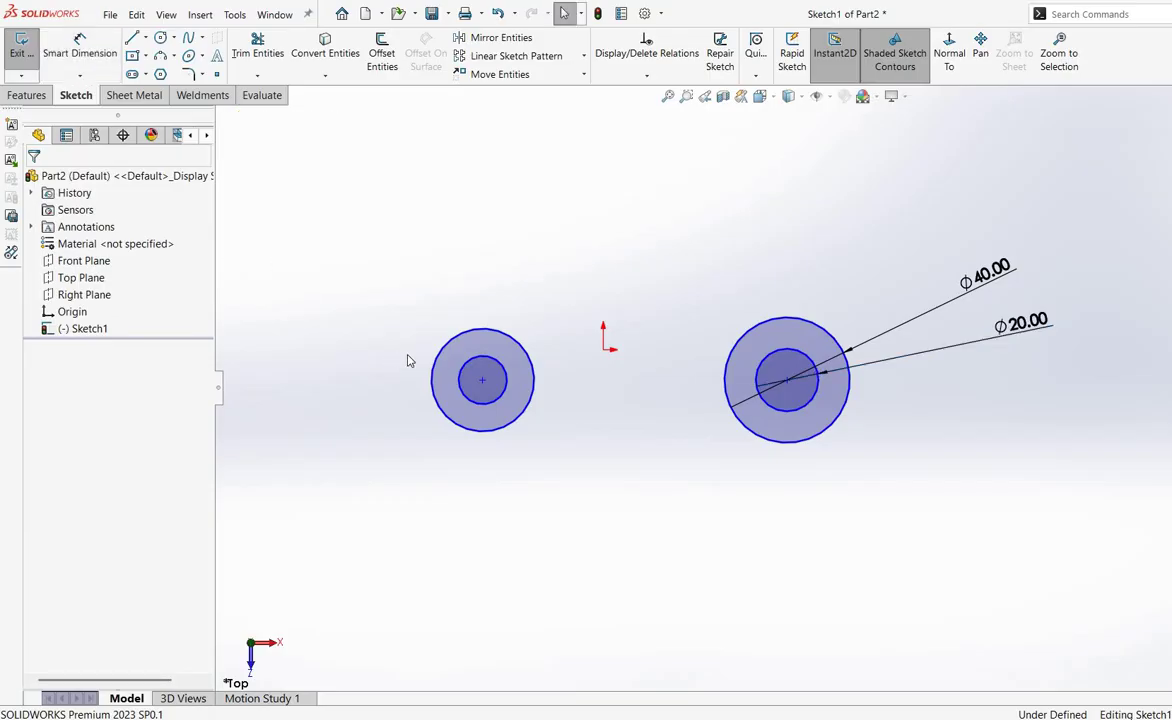
# - Add equal relations between the two outer circles and between the two inner circles
pyautogui.keyDown('ctrl'); pyautogui.click(766, 344); pyautogui.keyUp('ctrl')
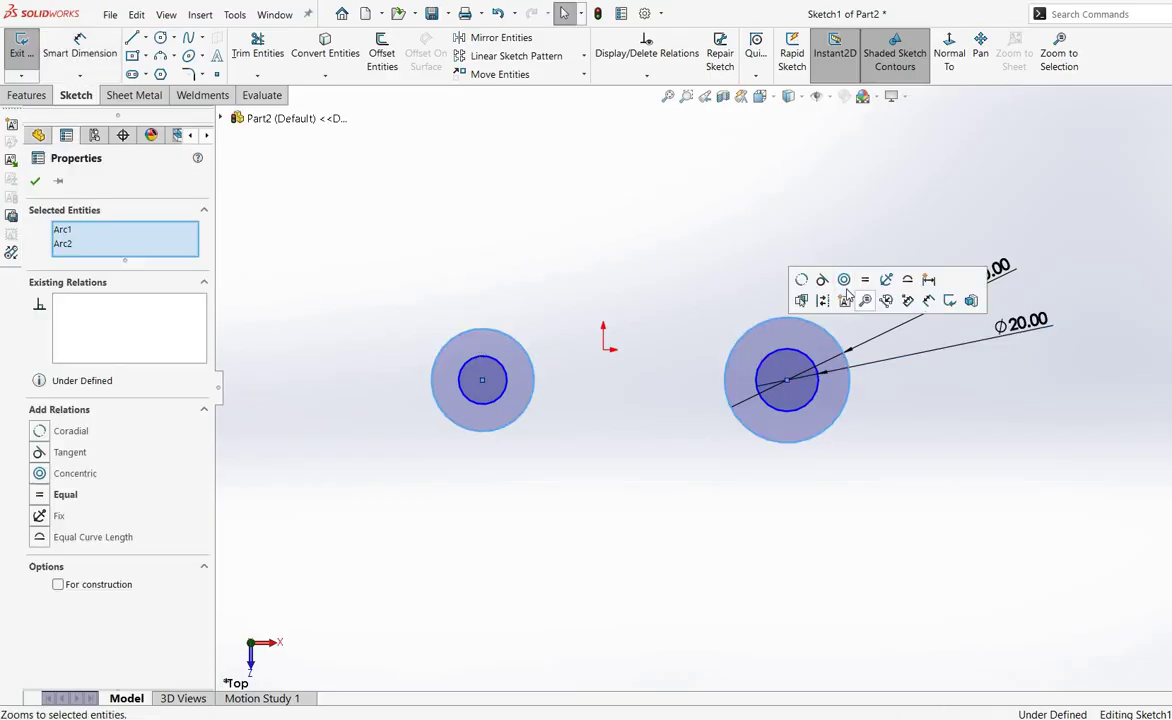
pyautogui.click(860, 296)
pyautogui.click(38, 182)
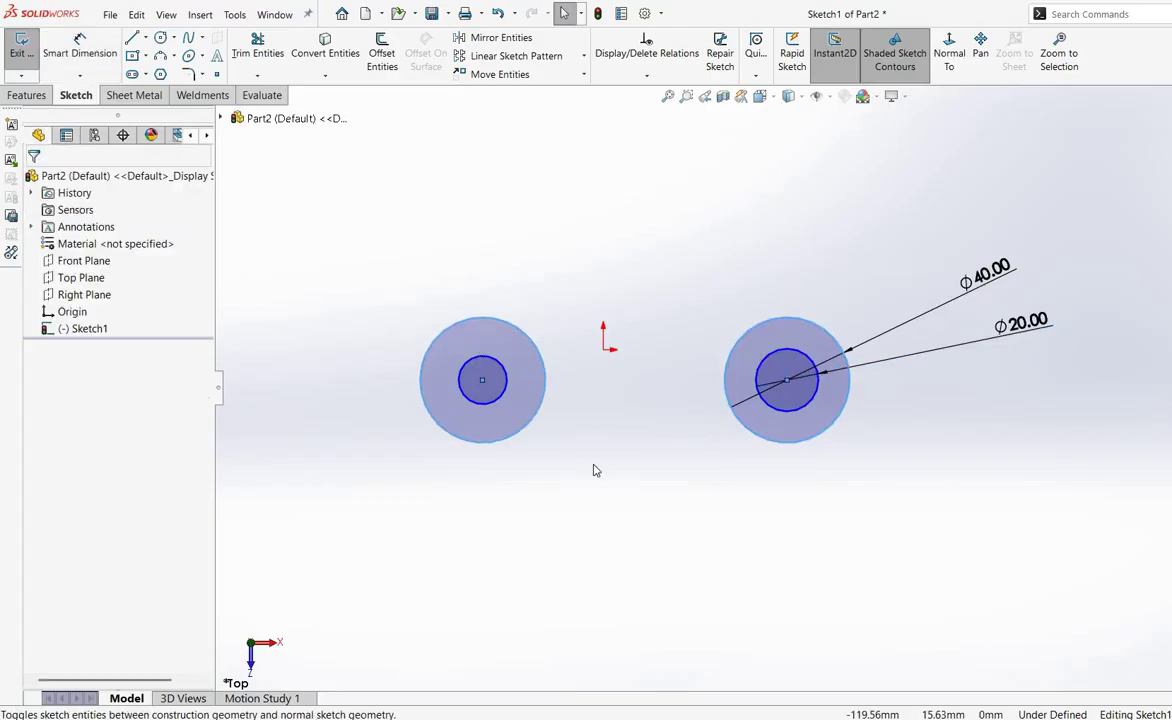
pyautogui.click(474, 368)
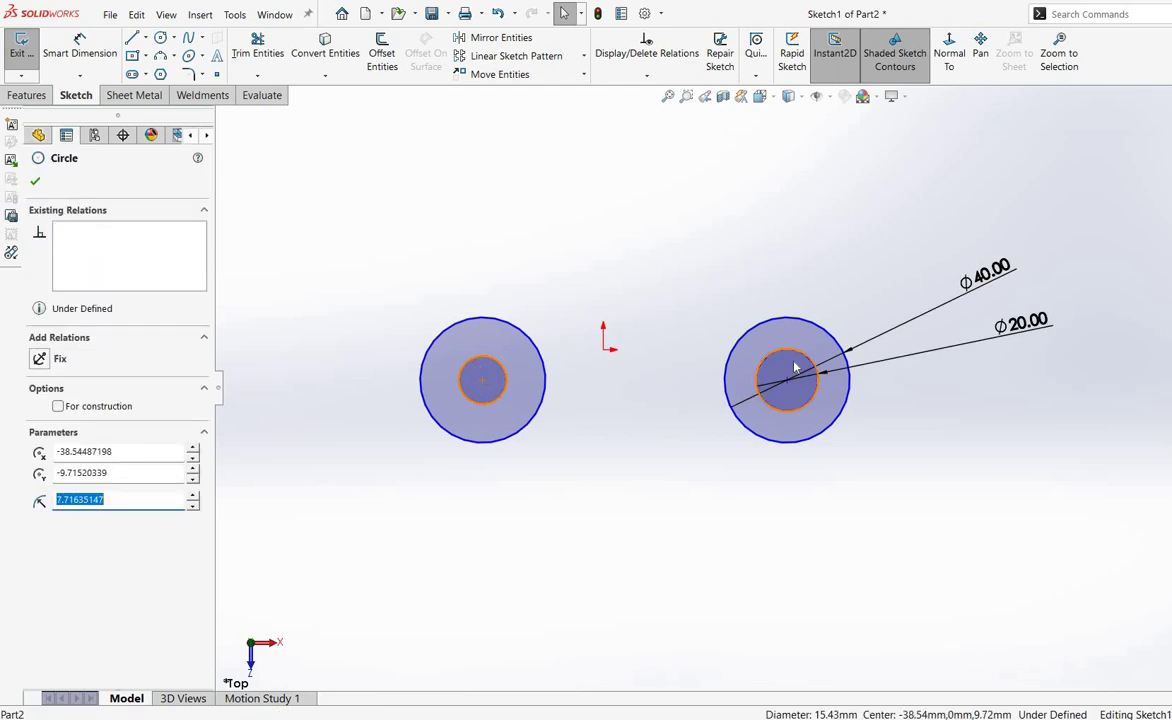
pyautogui.keyDown('ctrl'); pyautogui.click(793, 367); pyautogui.keyUp('ctrl')
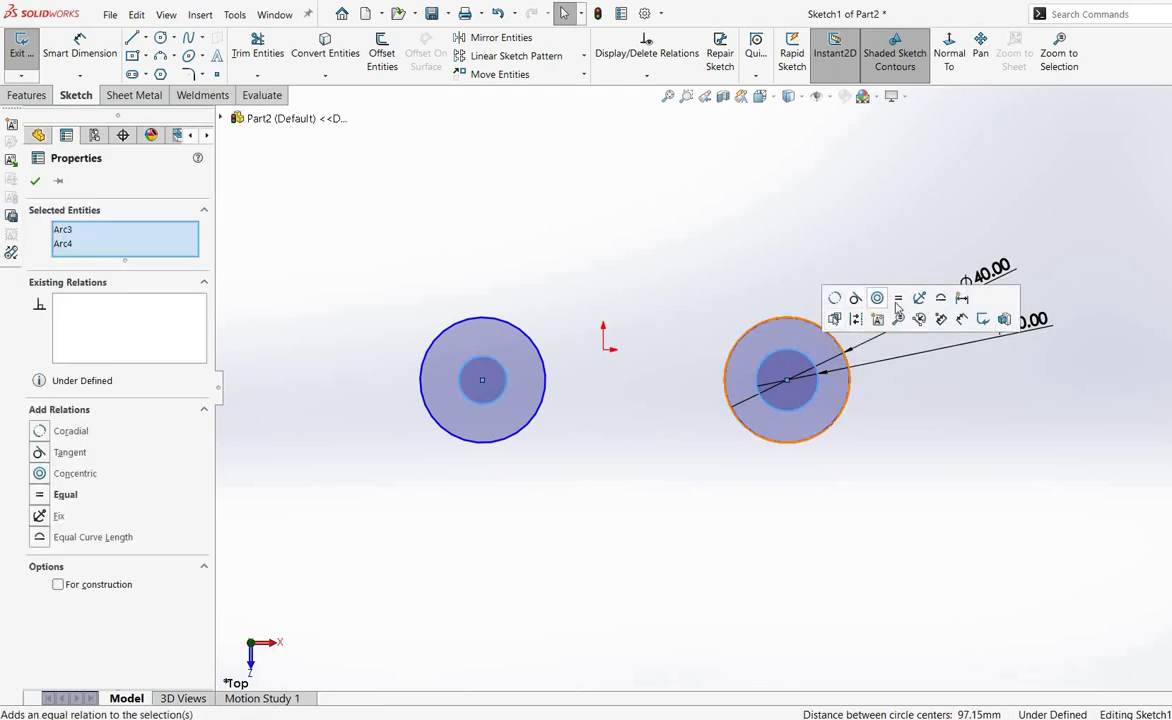
pyautogui.click(897, 300)
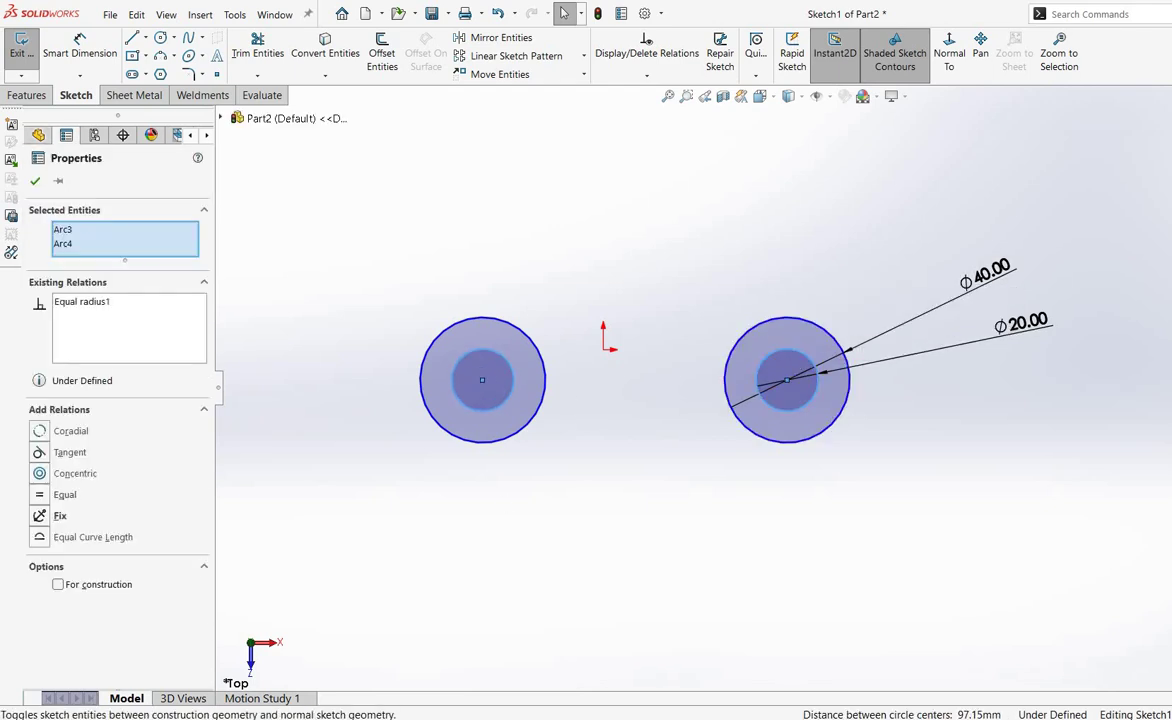
pyautogui.click(35, 181)
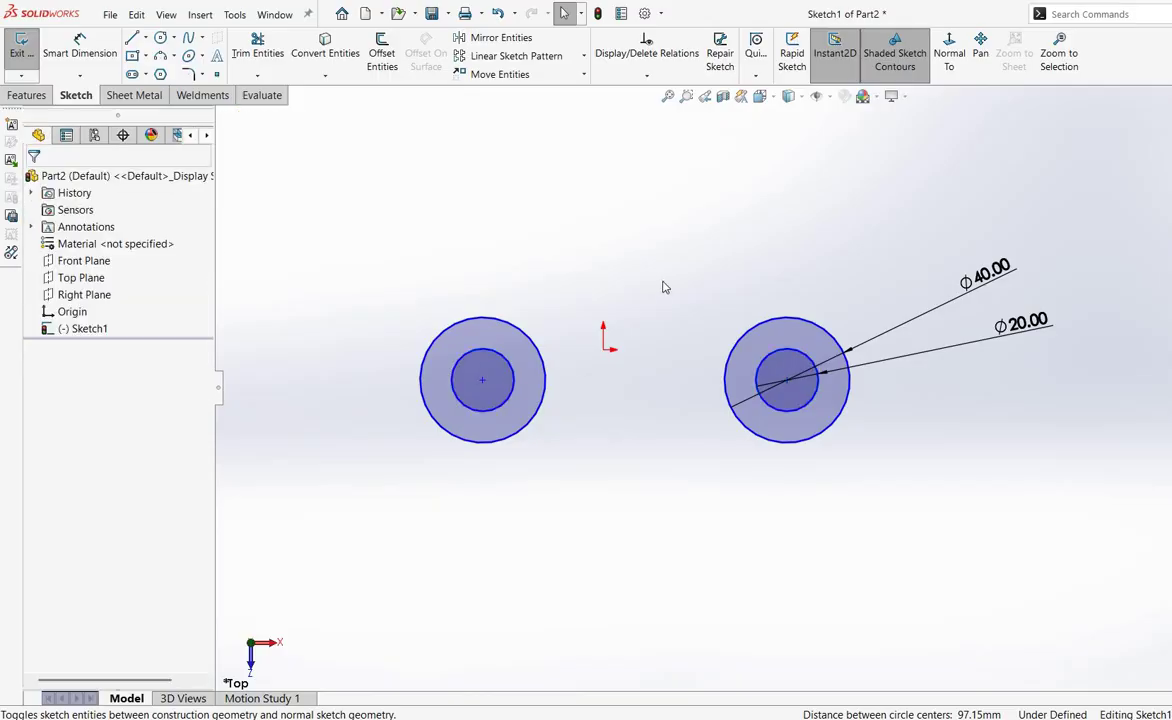
# - Draw a horizontal line about 97 mm long joining the topmost points of the two outer circles
pyautogui.click(82, 45)
pyautogui.click(132, 38)
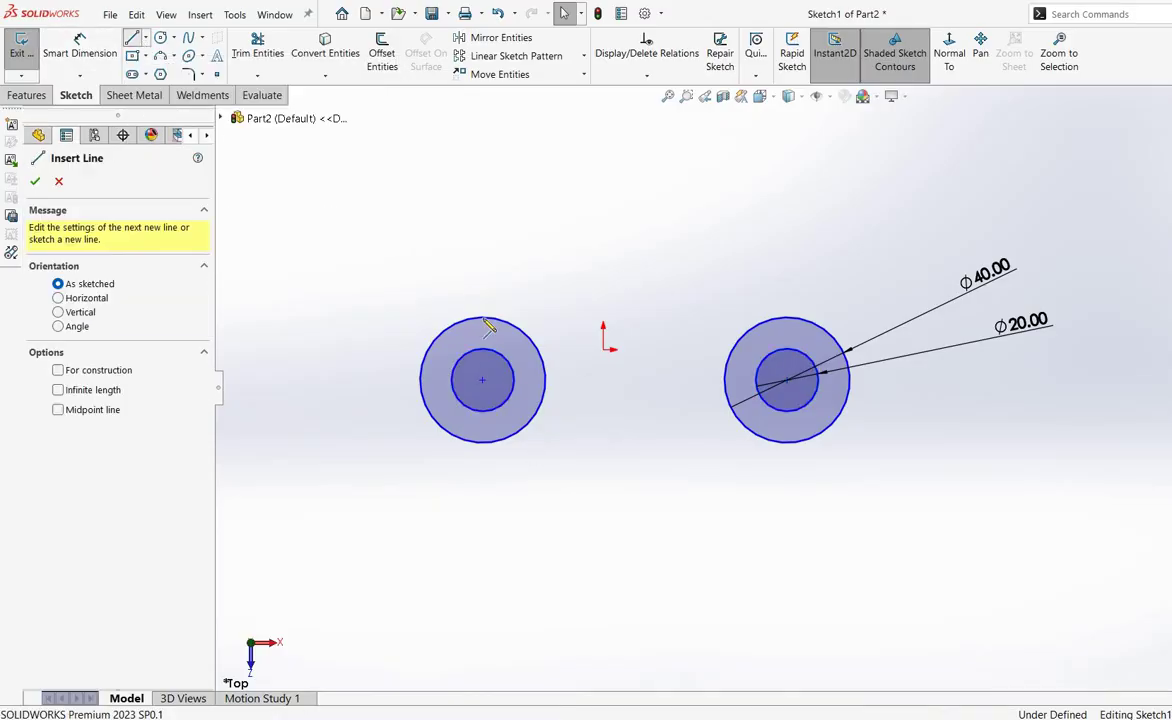
pyautogui.click(482, 318)
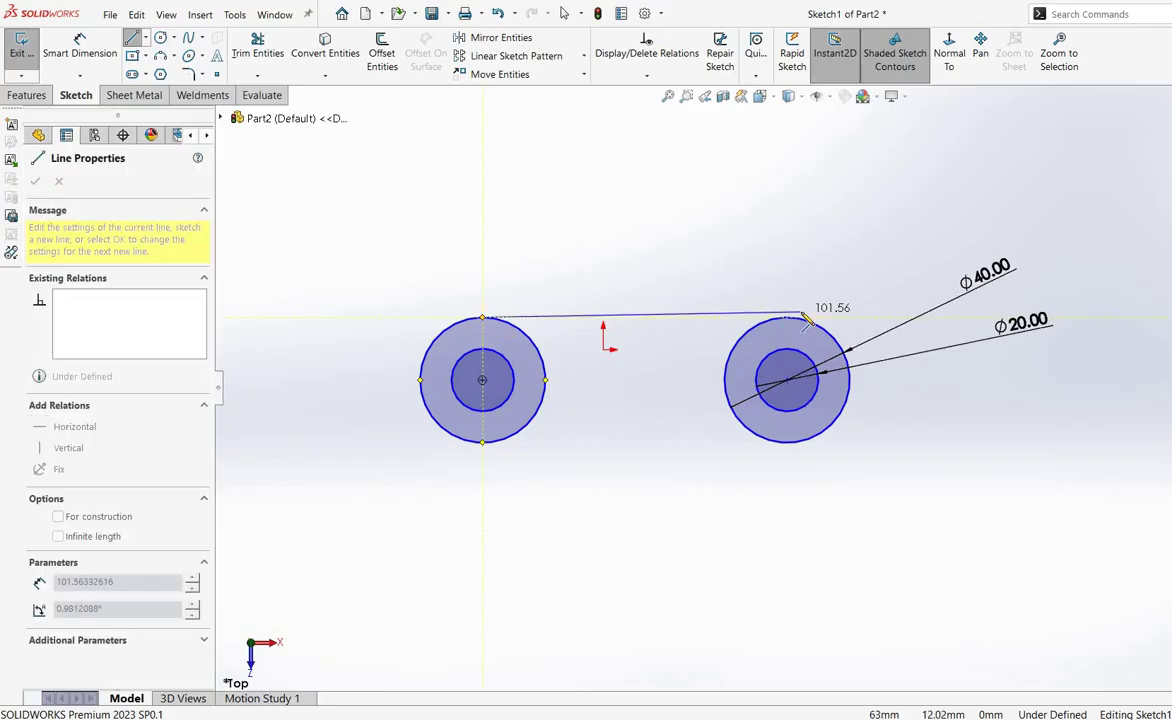
pyautogui.click(788, 318)
pyautogui.rightClick(790, 320)
pyautogui.click(832, 327)
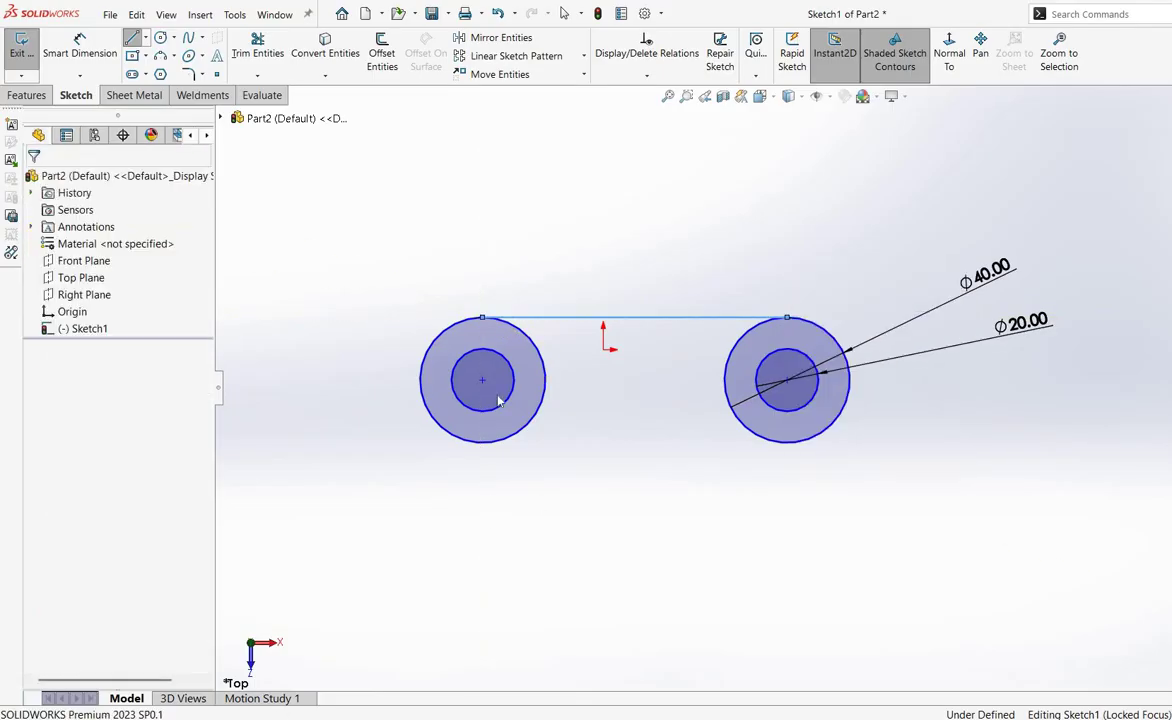
# - Make the horizontal line coincident with the origin
pyautogui.click(597, 318)
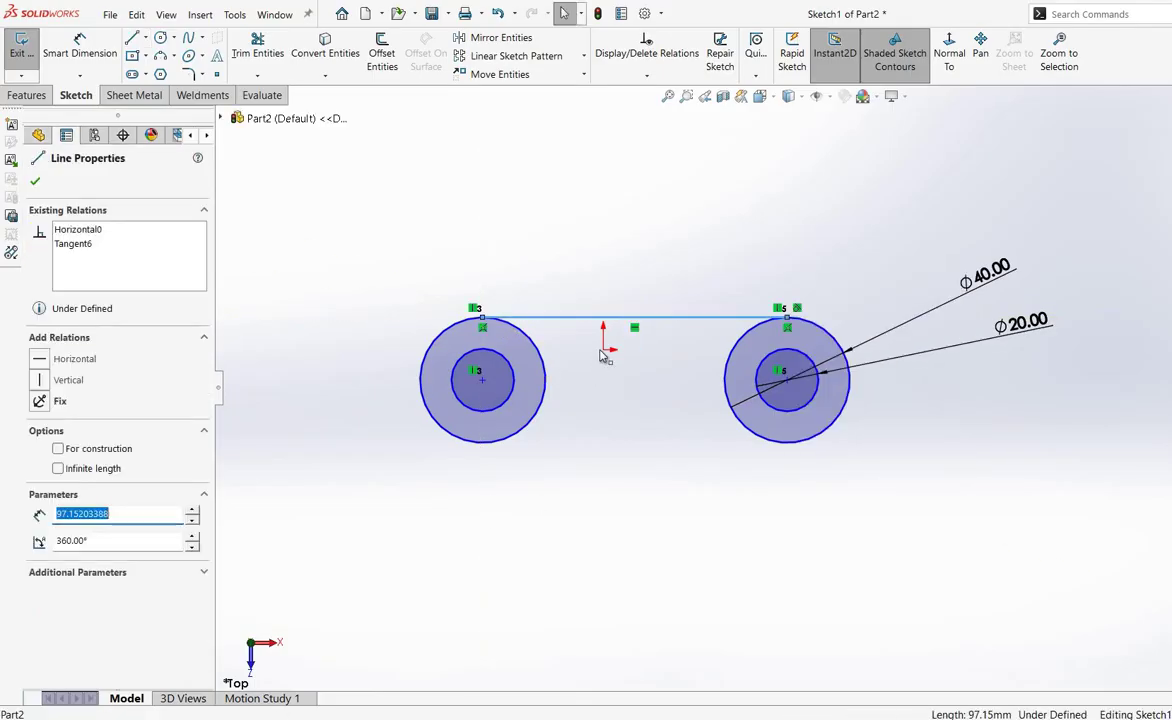
pyautogui.keyDown('ctrl'); pyautogui.click(602, 350); pyautogui.keyUp('ctrl')
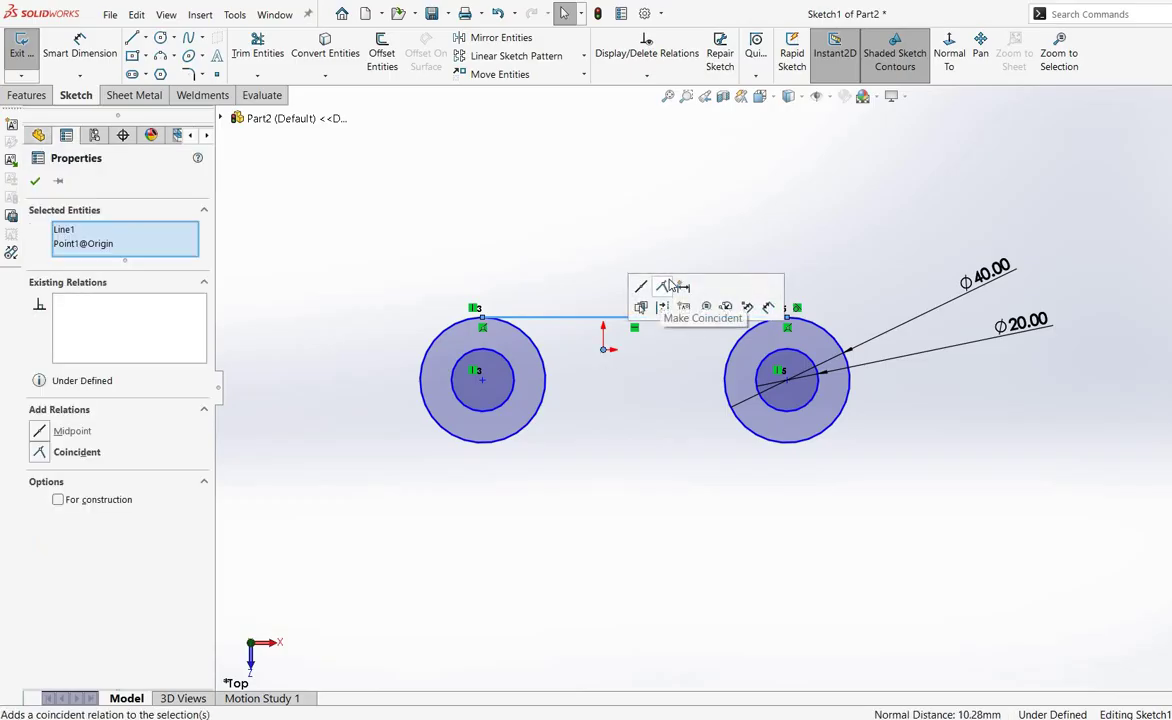
pyautogui.click(670, 287)
pyautogui.press('Escape')
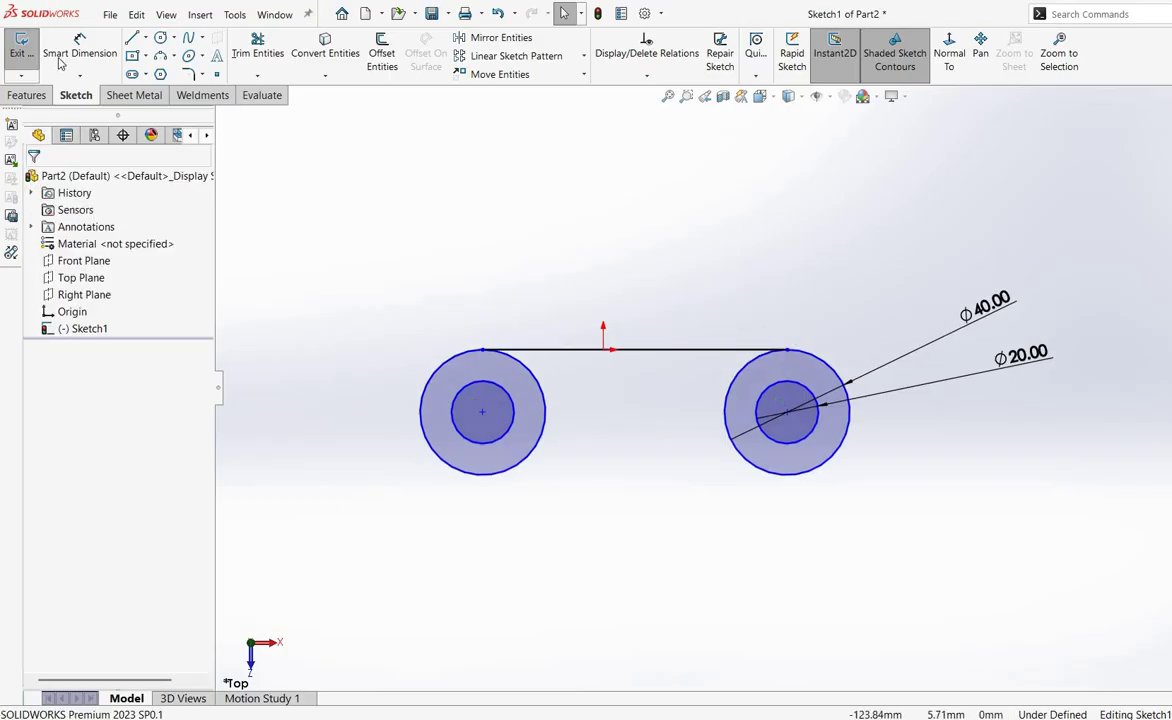
# - Set the horizontal distance between the left circles' centre and the origin to 38.16 mm
pyautogui.click(92, 59)
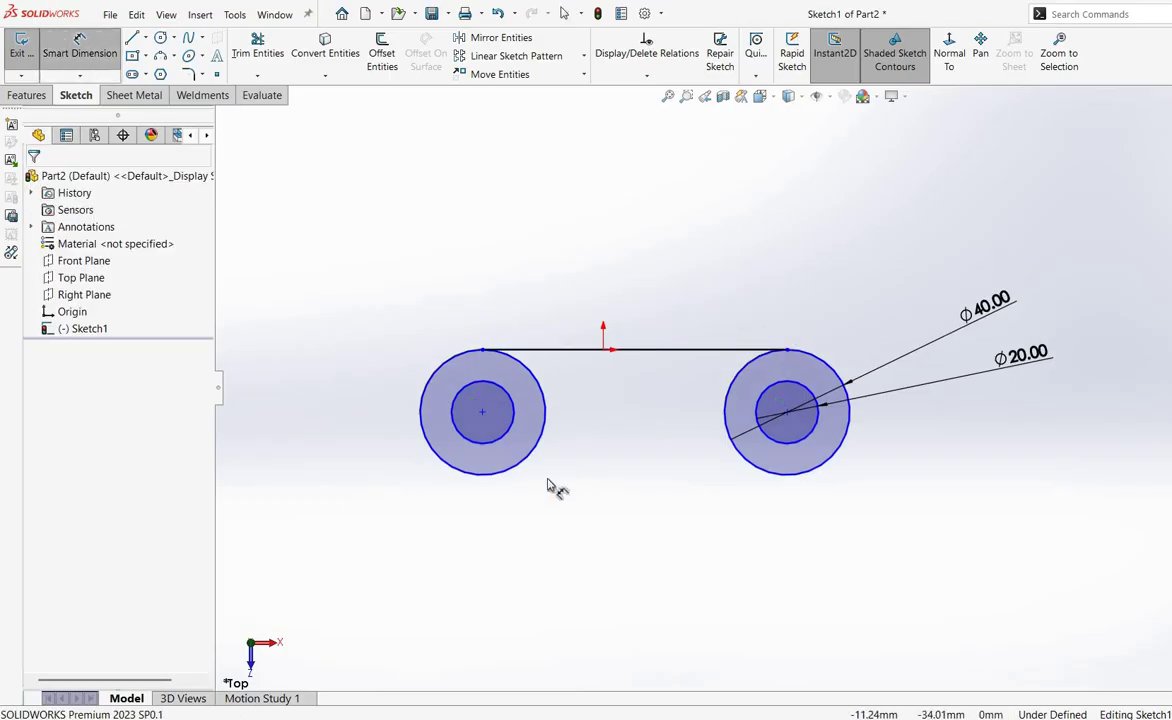
pyautogui.click(483, 413)
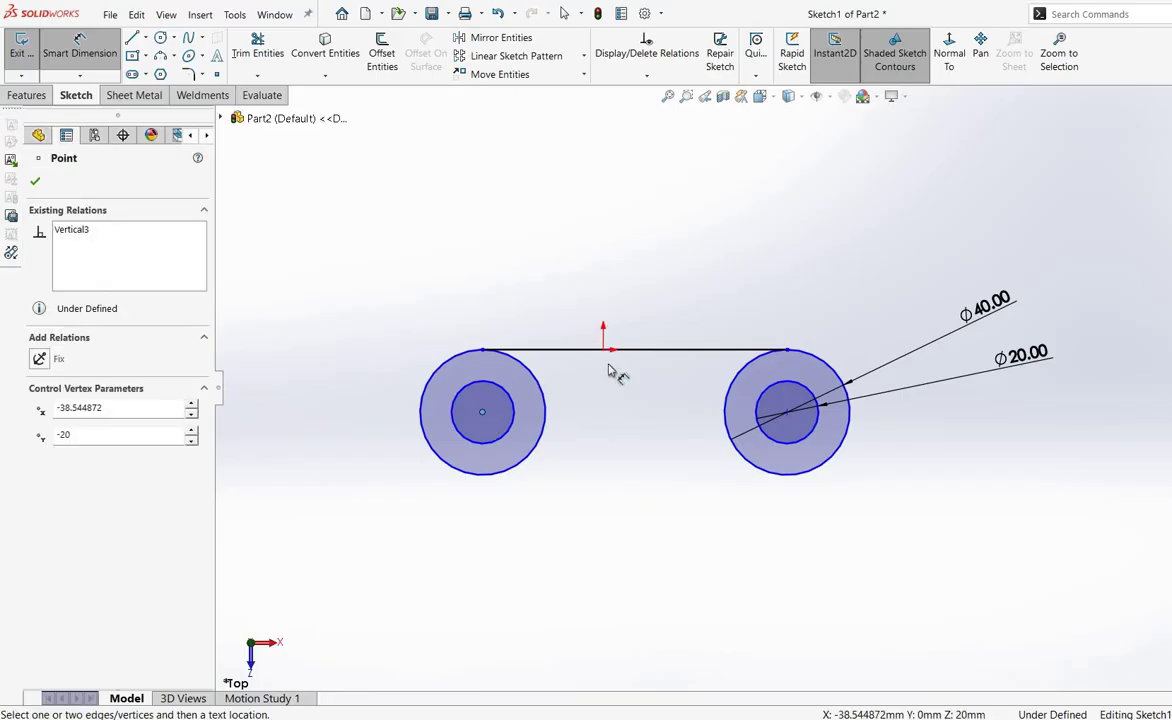
pyautogui.click(527, 268)
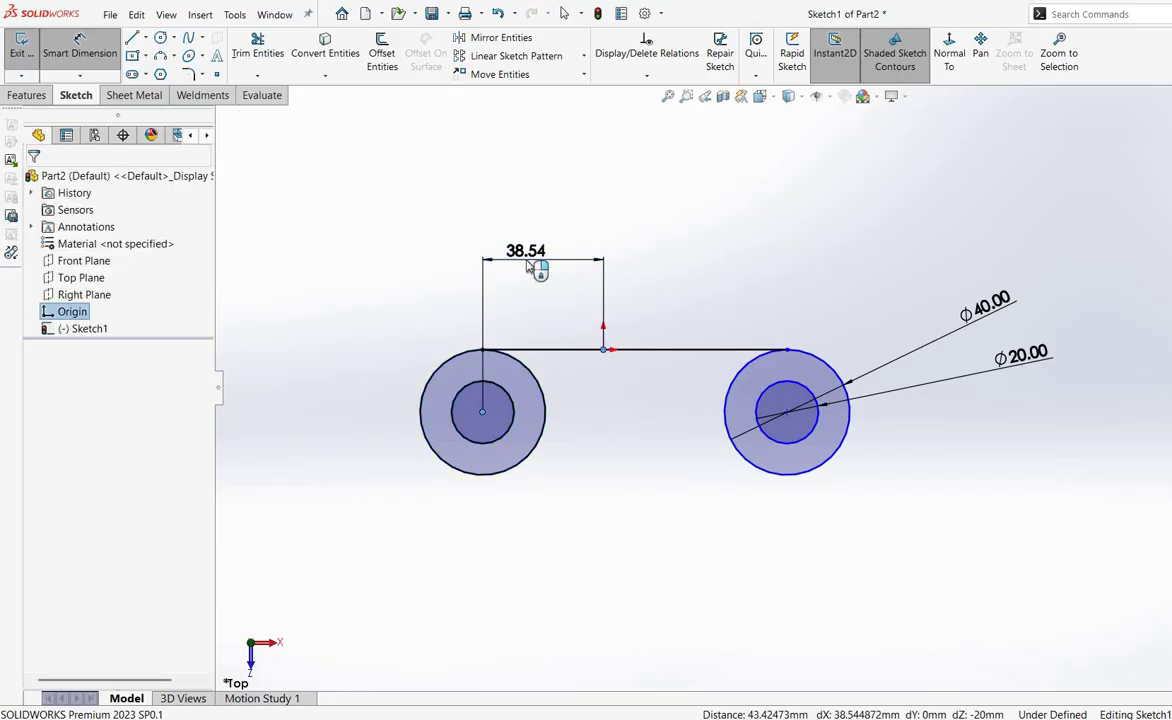
pyautogui.write('38.16')
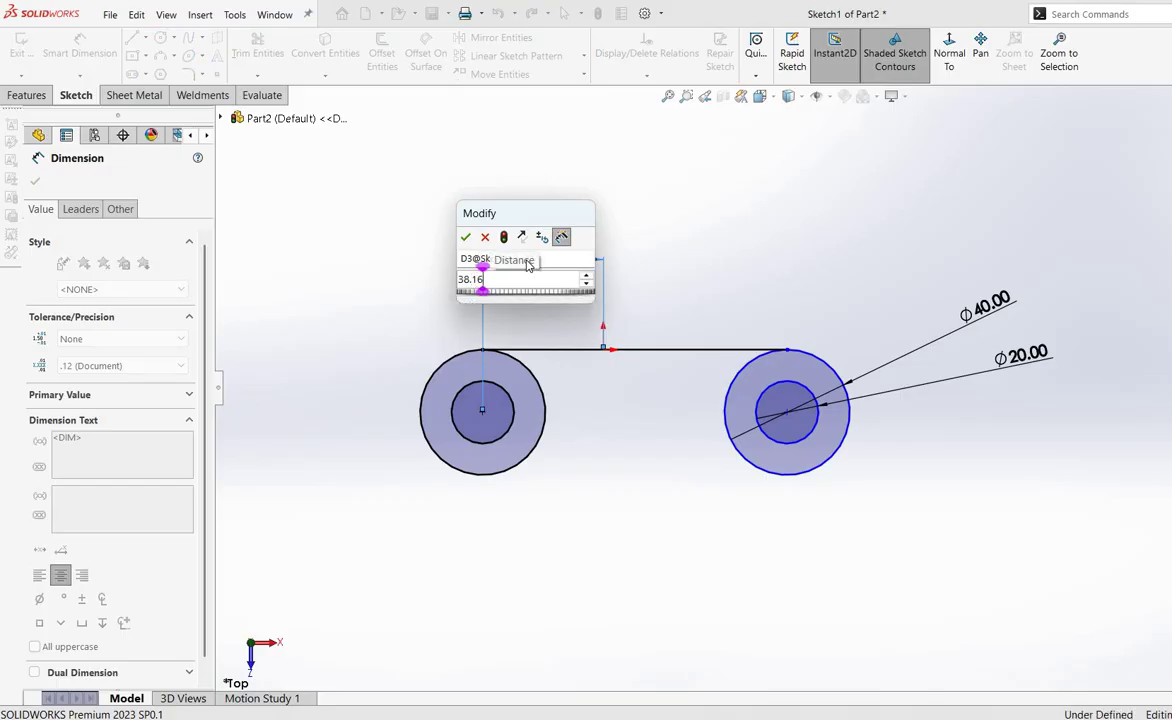
pyautogui.press('Return')
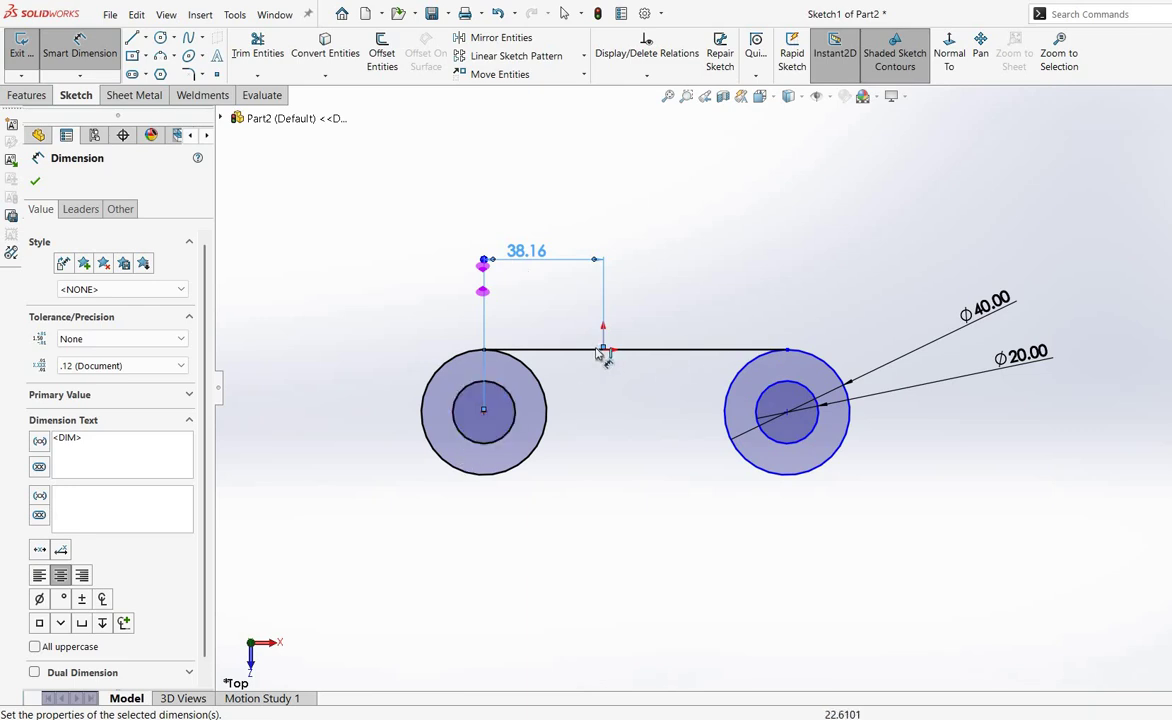
# - Set the horizontal distance between the origin and the right circles' centre to 38.16 mm
pyautogui.click(788, 413)
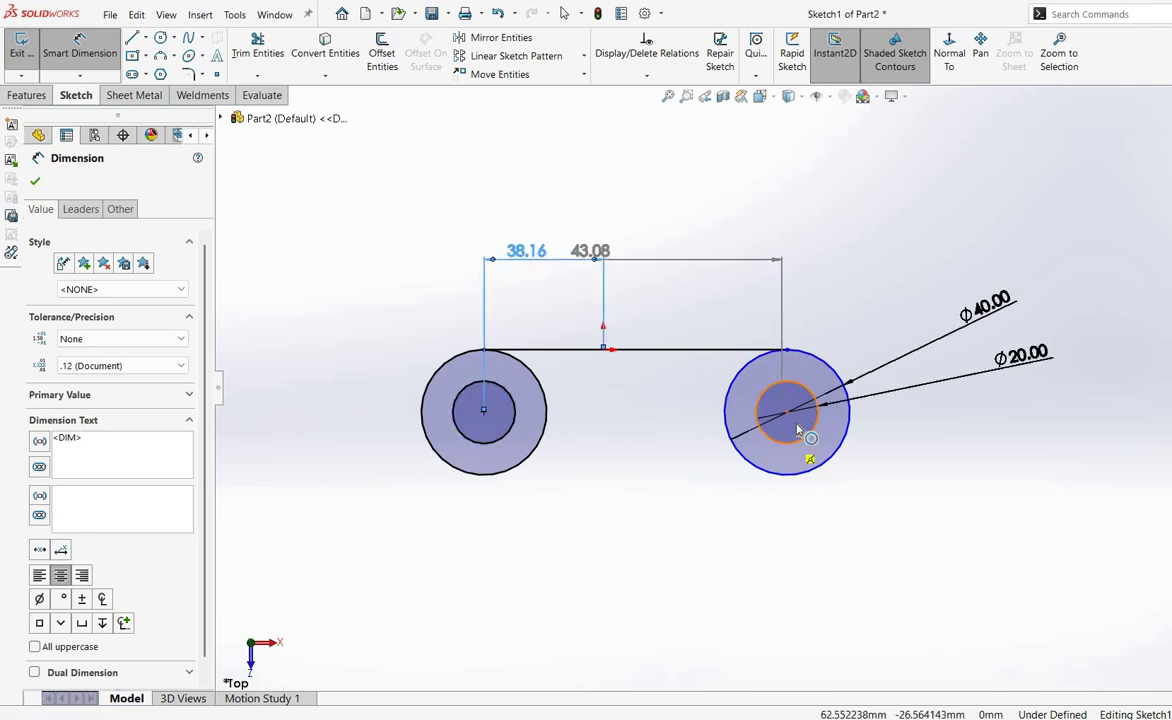
pyautogui.press('Escape')
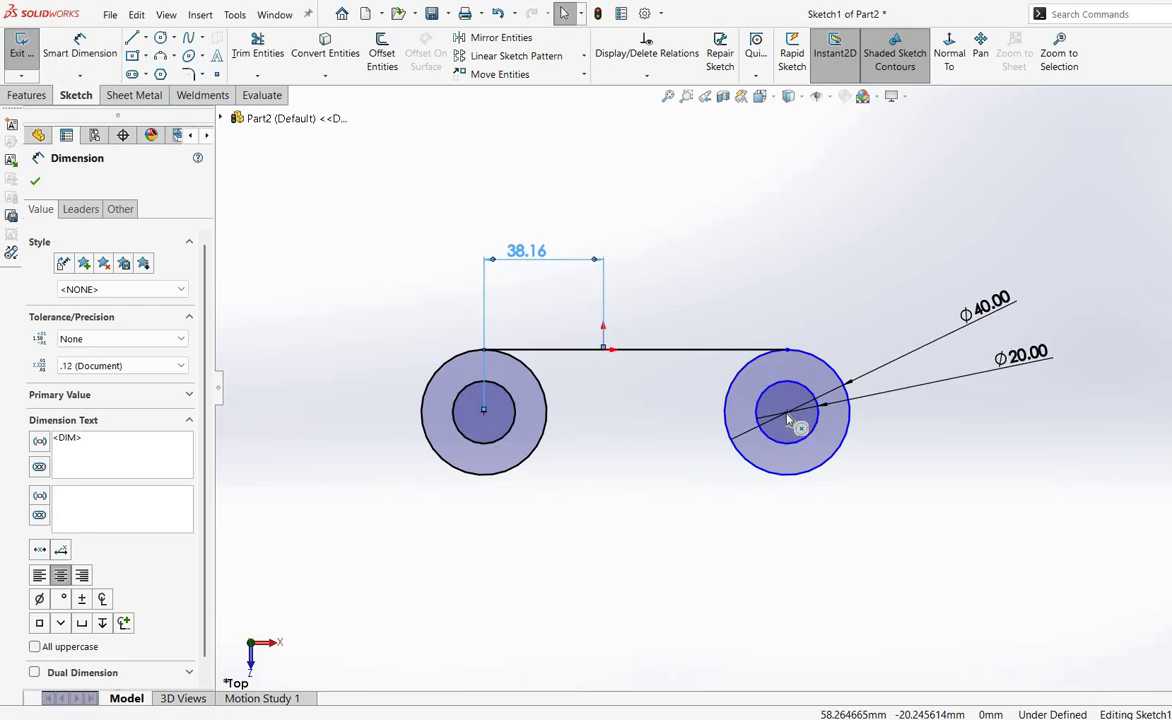
pyautogui.click(80, 45)
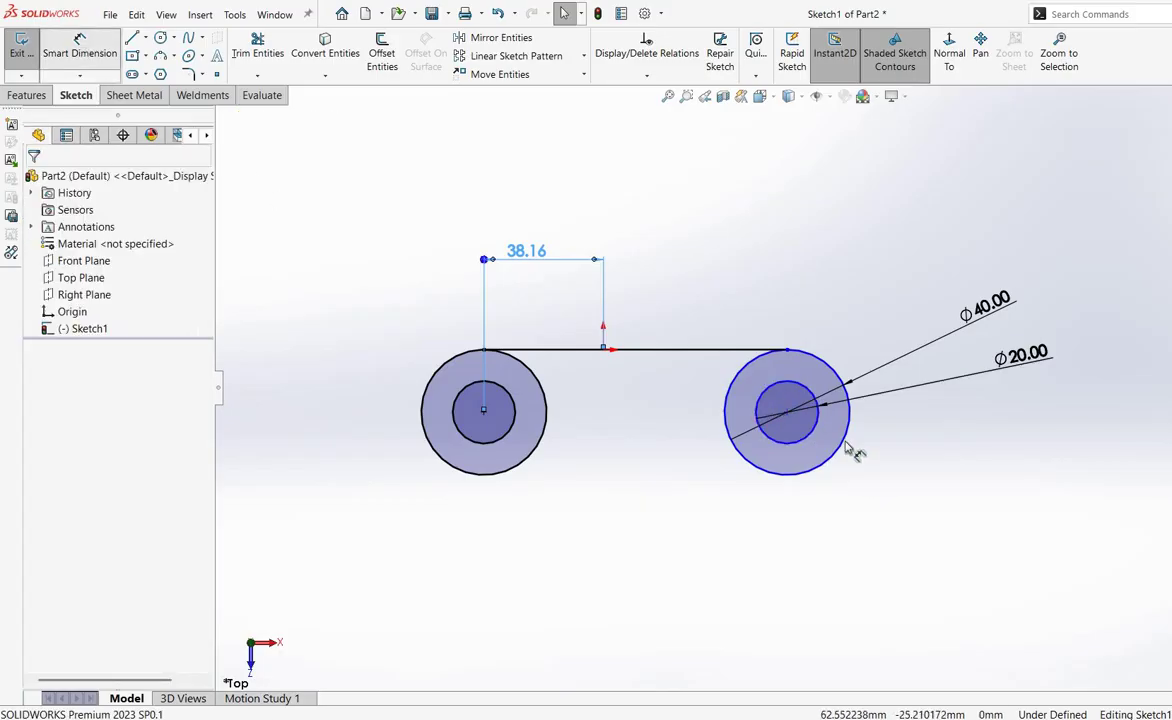
pyautogui.click(603, 350)
pyautogui.click(787, 411)
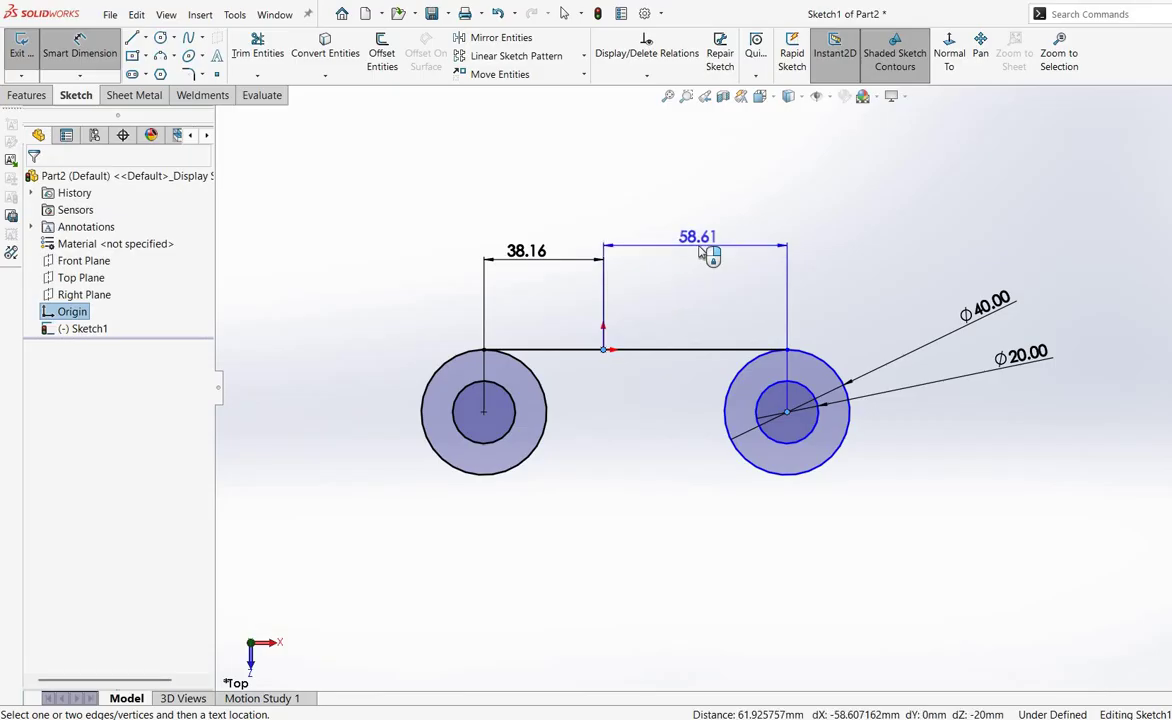
pyautogui.click(700, 249)
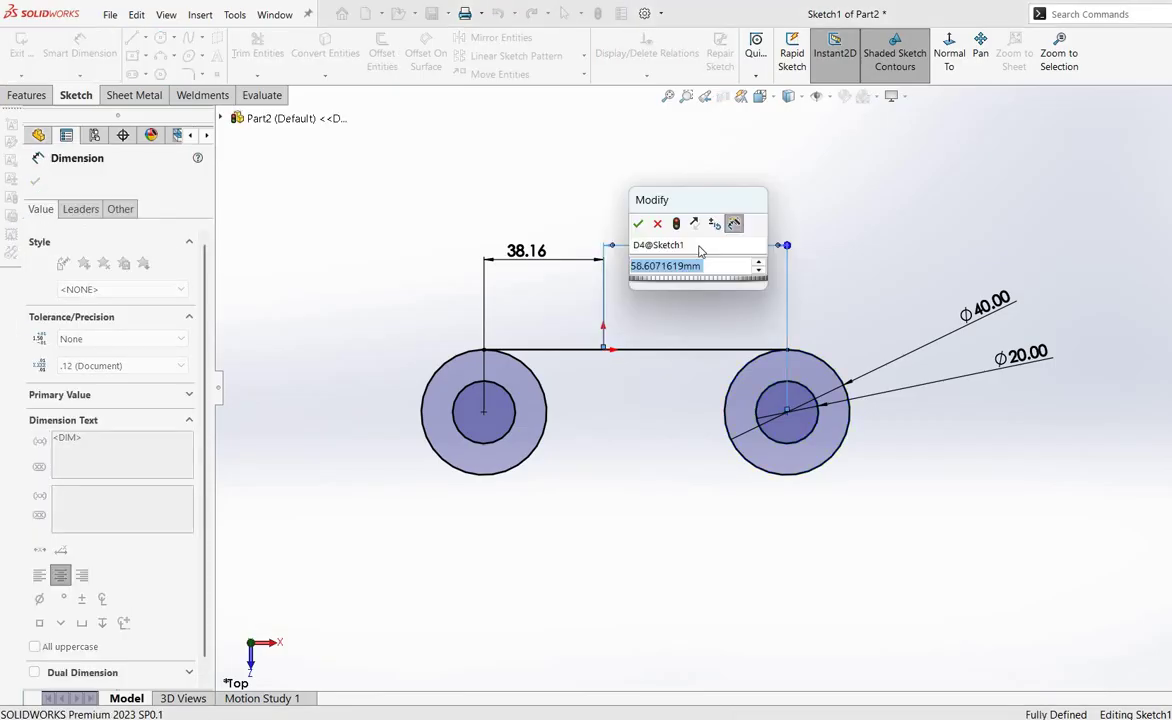
pyautogui.write('38.16')
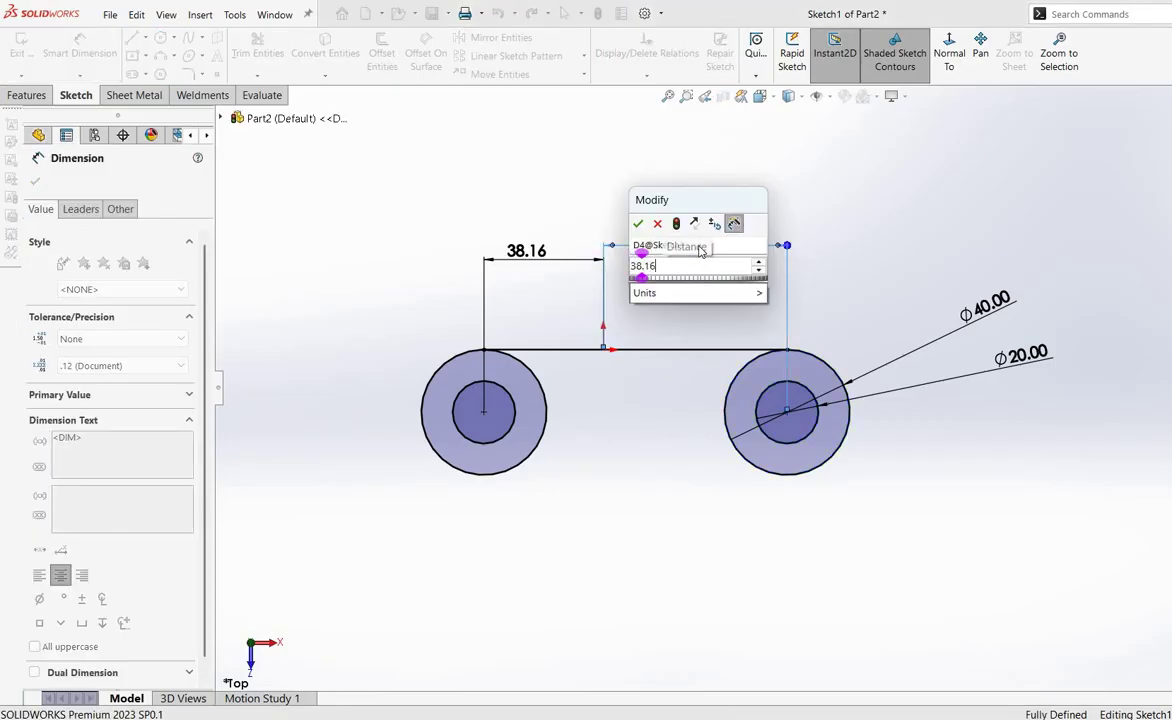
pyautogui.press('Return')
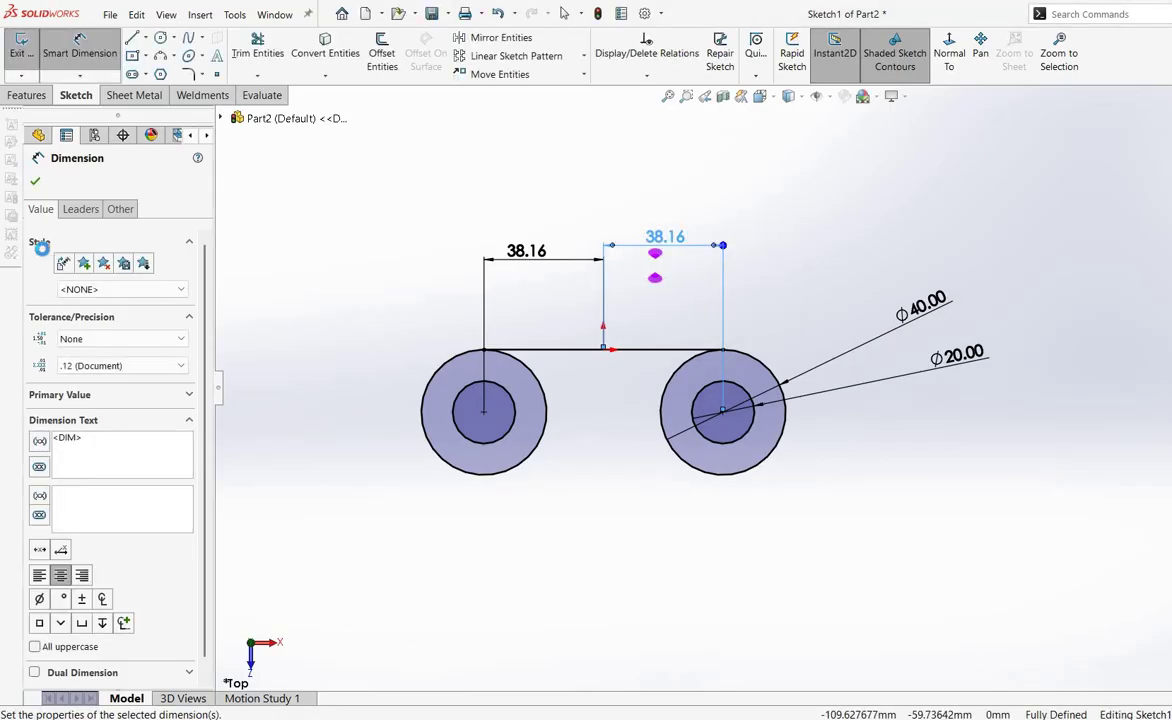
pyautogui.press('Escape')
# - Move the dimension between the origin and the right circles' centre level with the matching dimension on the other side
pyautogui.scroll(2, 800, 488)
pyautogui.scroll(-1, 837, 497)
pyautogui.scroll(1, 690, 420)
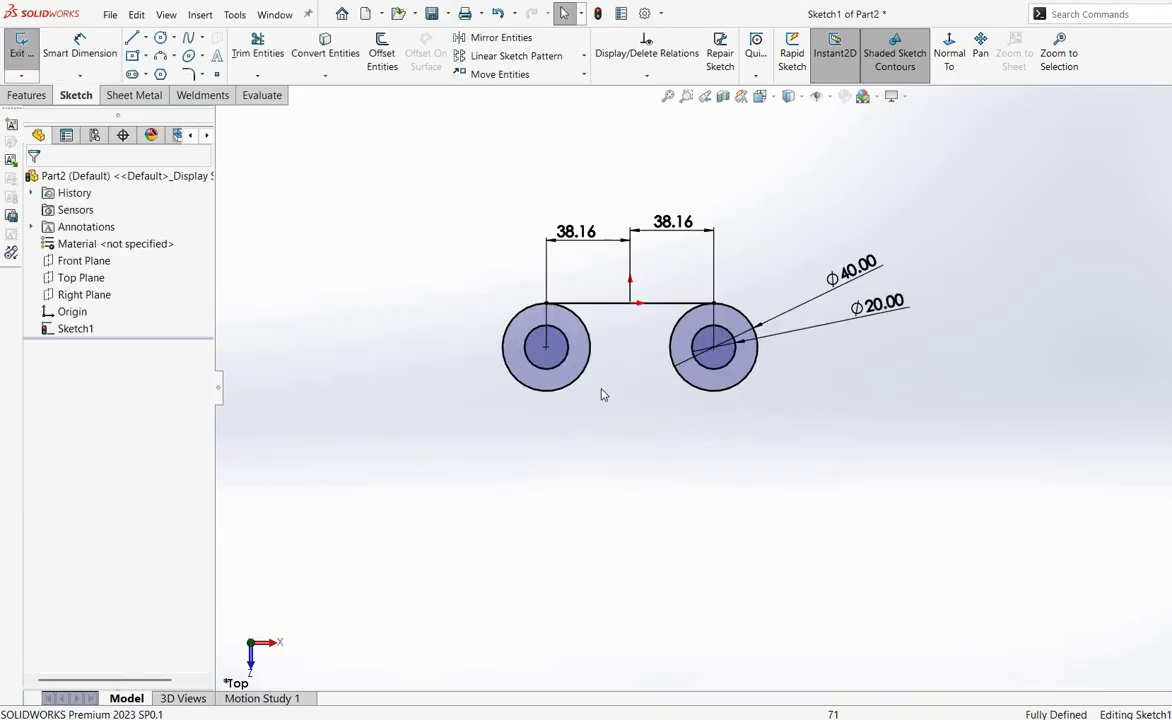
pyautogui.moveTo(683, 226); pyautogui.dragTo(684, 232)
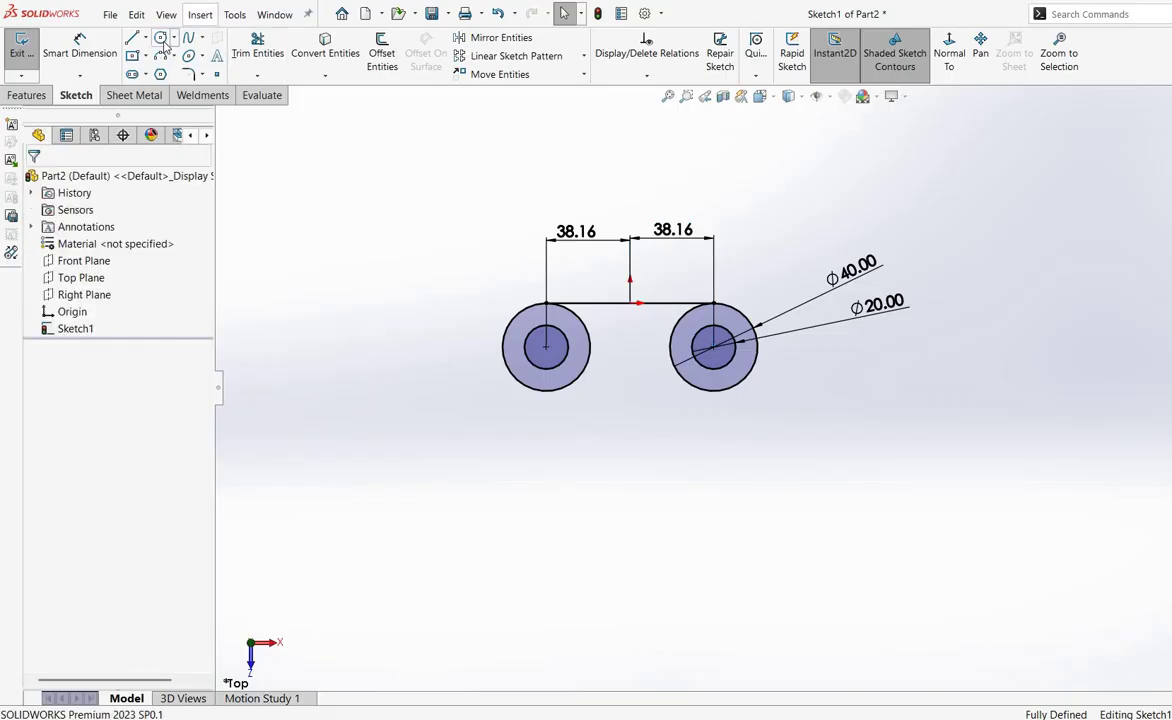
# - Draw two concentric circles, about 46 mm and 17 mm in diameter, centred about 104 mm directly below the origin
pyautogui.click(630, 531)
pyautogui.click(590, 557)
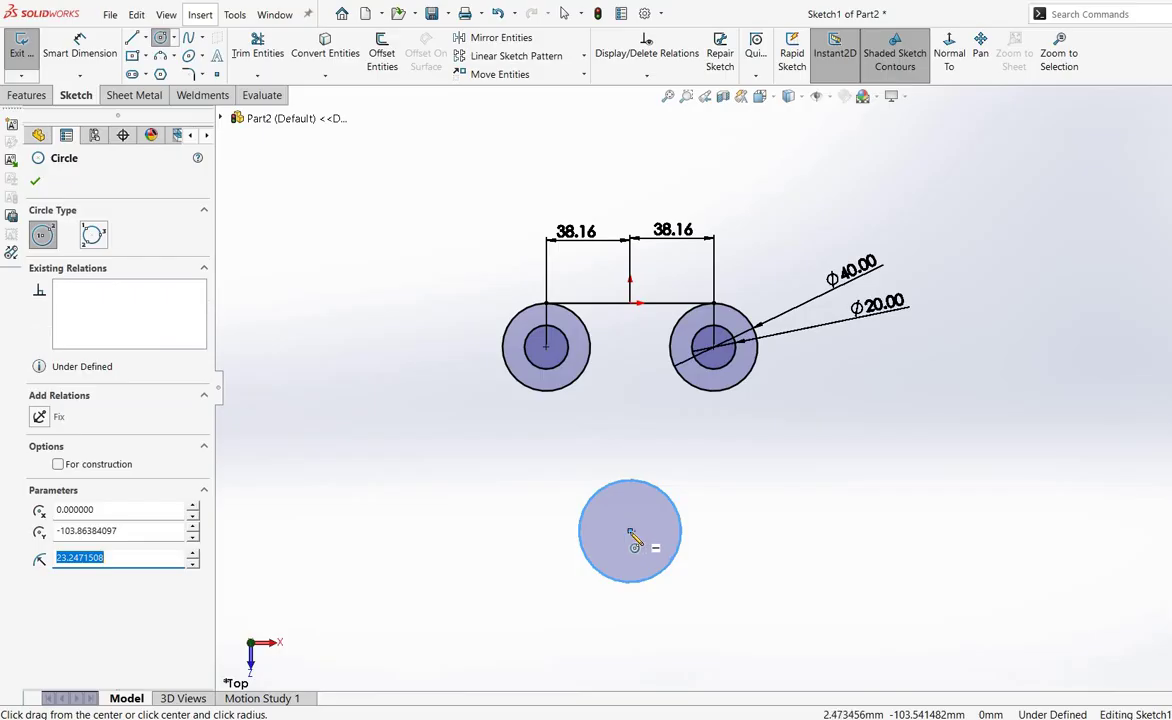
pyautogui.click(630, 531)
pyautogui.click(622, 548)
pyautogui.rightClick(622, 548)
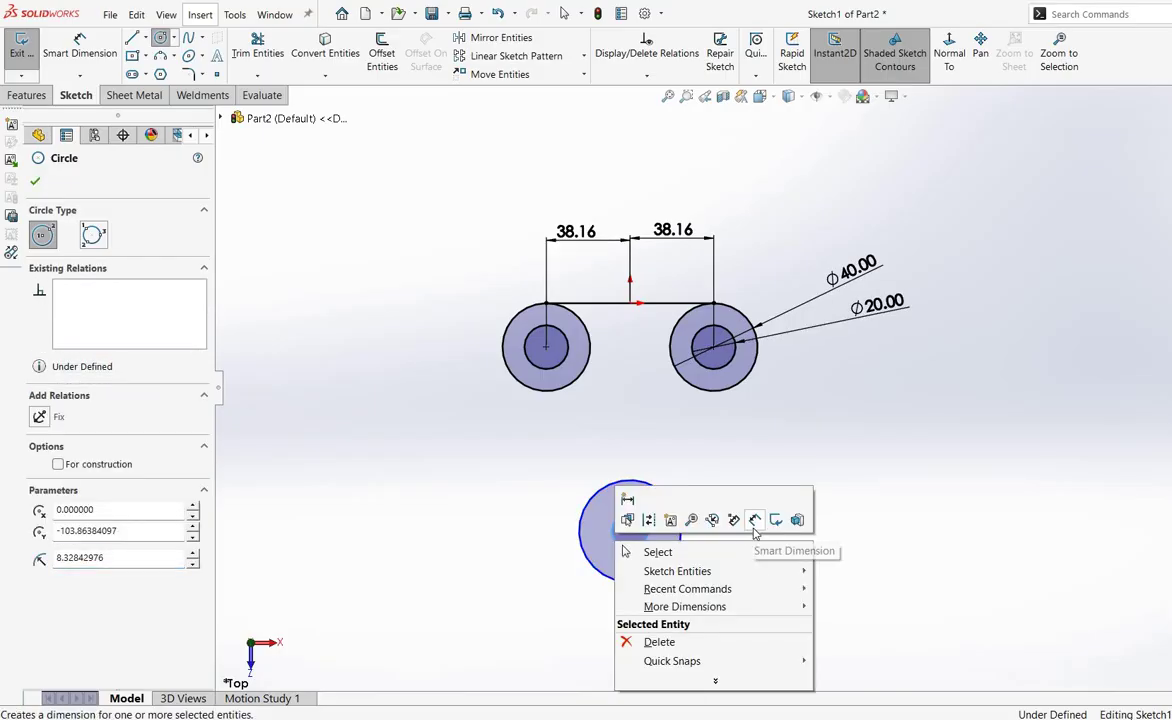
pyautogui.click(657, 552)
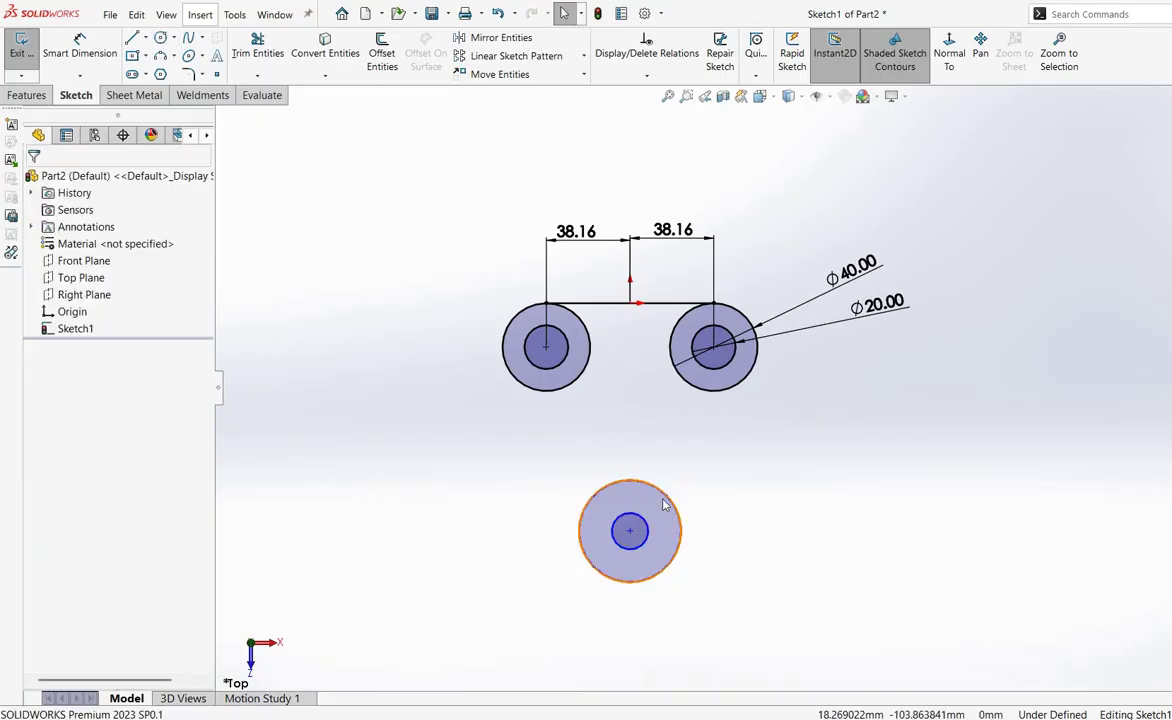
# - Make the lower outer circle equal to the right outer circle and the lower inner circle equal to the left inner circle
pyautogui.keyDown('ctrl'); pyautogui.click(729, 385); pyautogui.keyUp('ctrl')
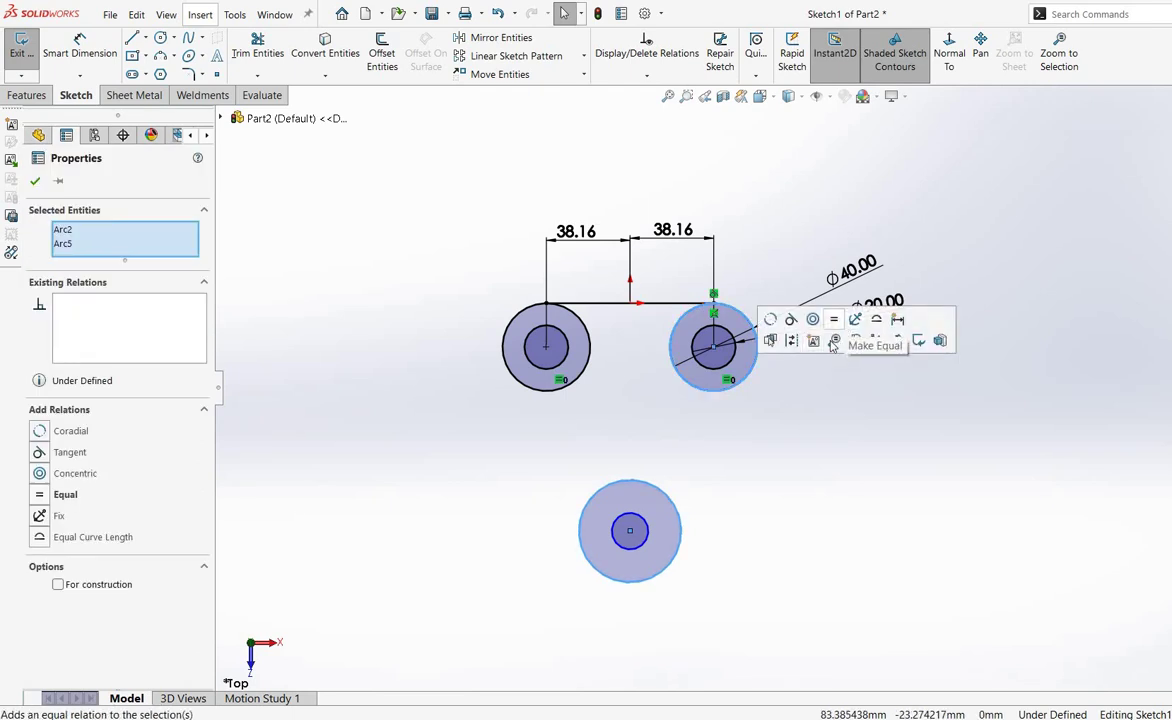
pyautogui.click(833, 342)
pyautogui.click(35, 181)
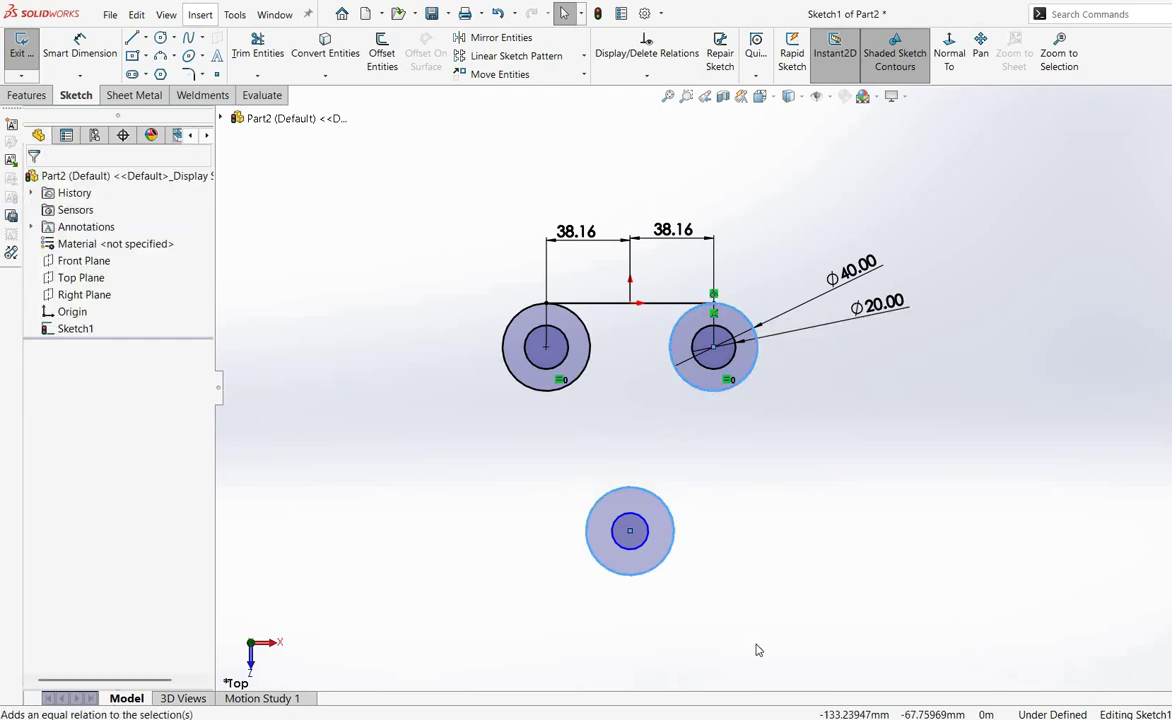
pyautogui.click(629, 514)
pyautogui.keyDown('ctrl'); pyautogui.click(537, 355); pyautogui.keyUp('ctrl')
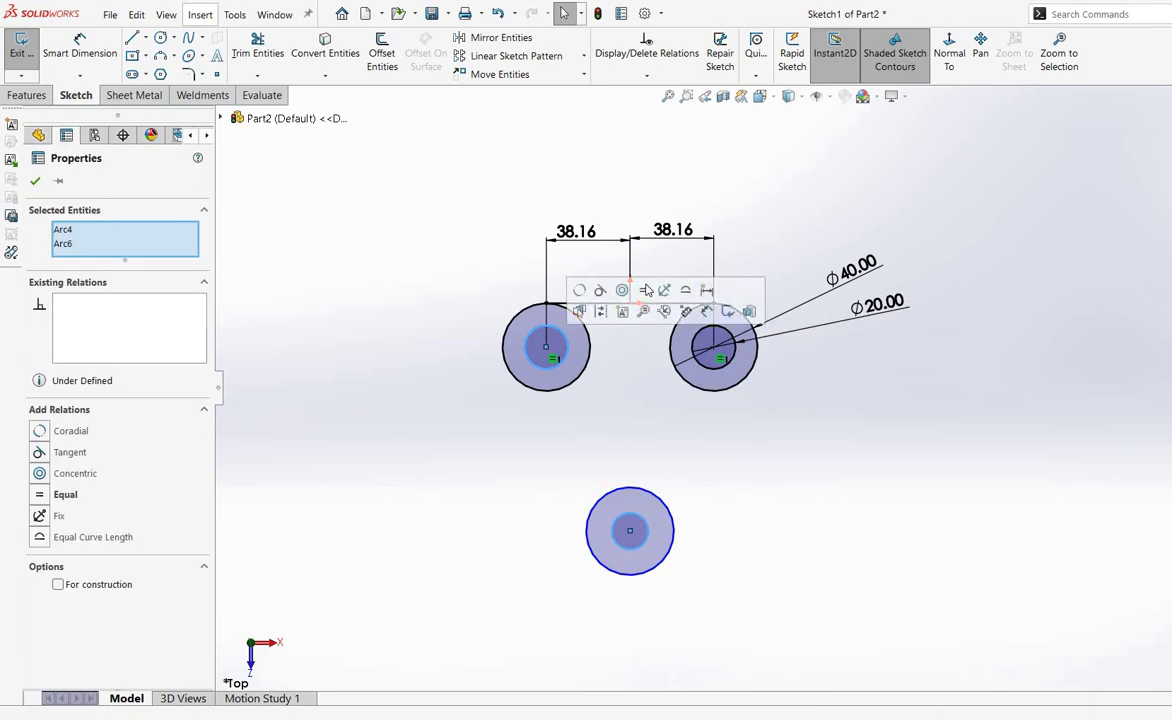
pyautogui.click(643, 291)
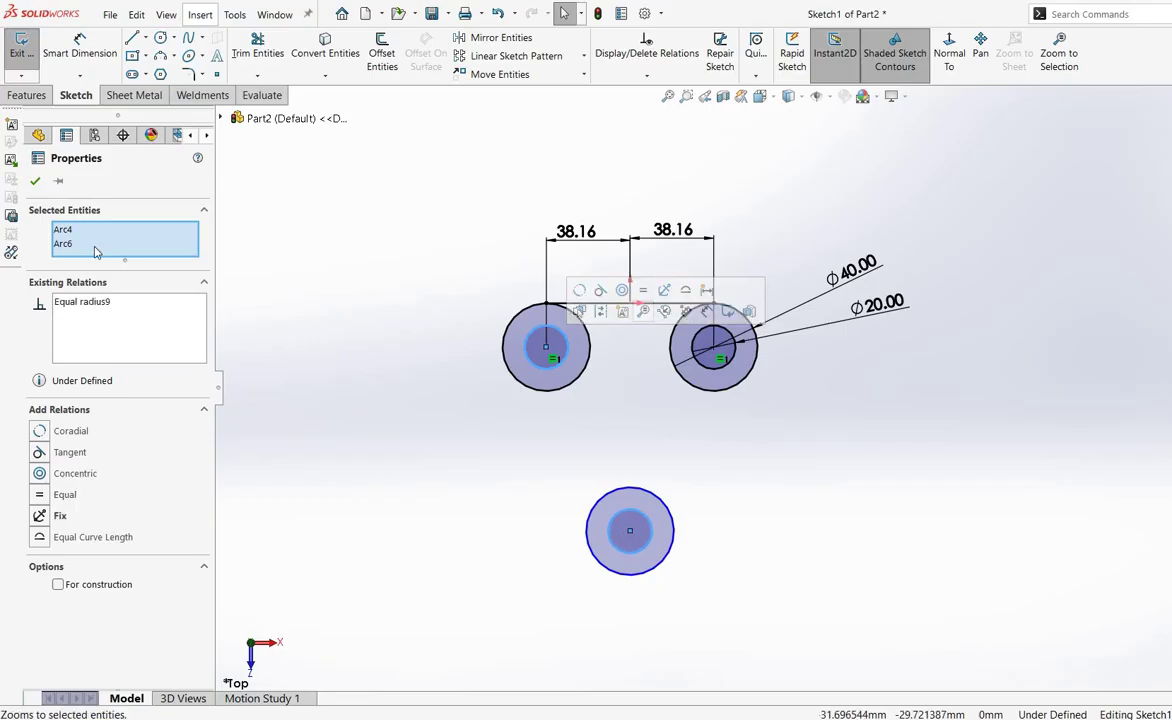
pyautogui.click(35, 181)
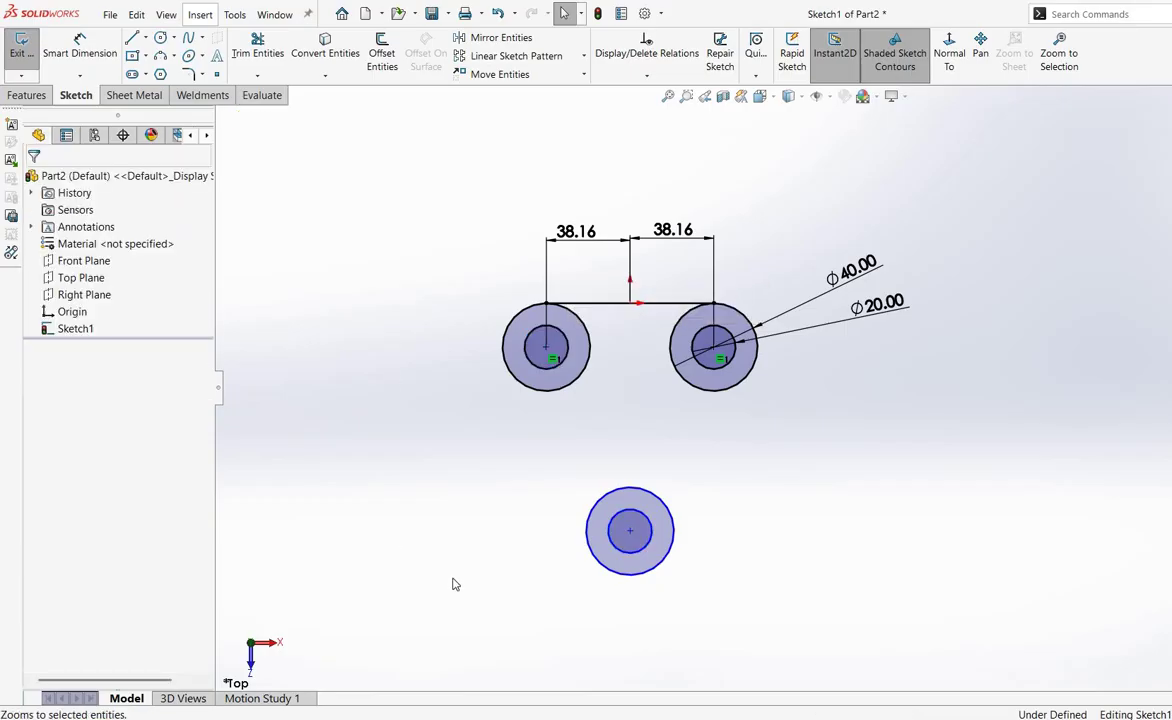
# - Set the vertical distance between the centres of the left outer circle and the lower outer circle to 80 mm
pyautogui.click(109, 38)
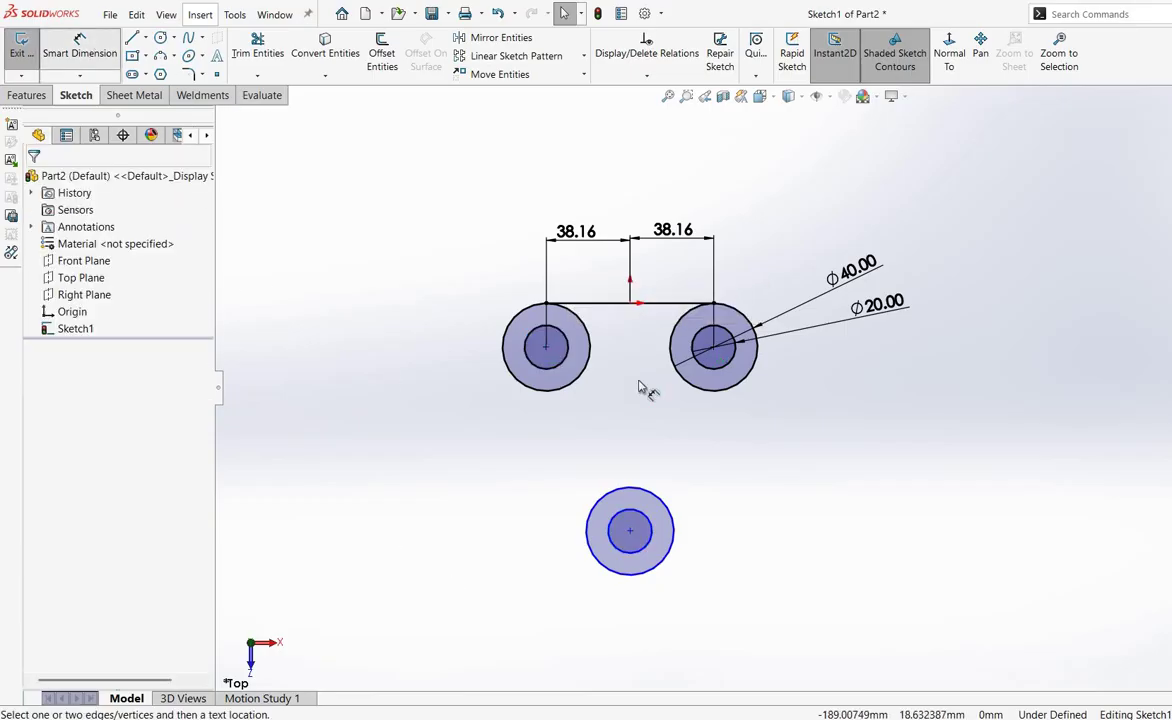
pyautogui.click(504, 372)
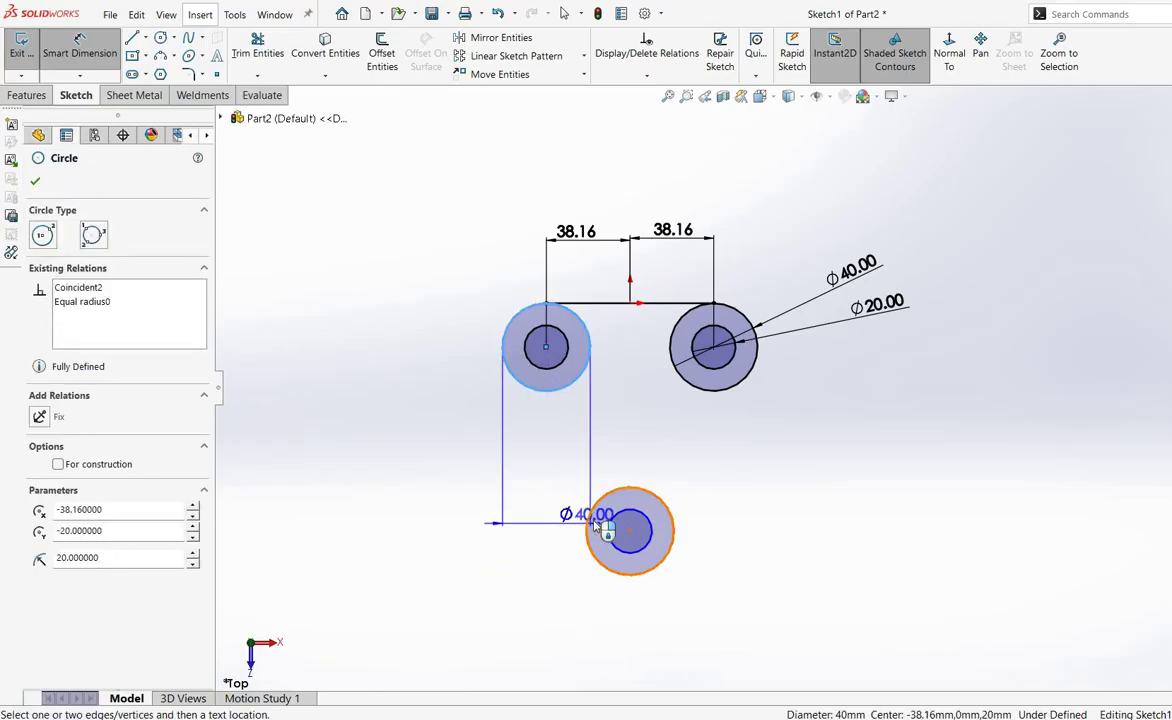
pyautogui.click(590, 513)
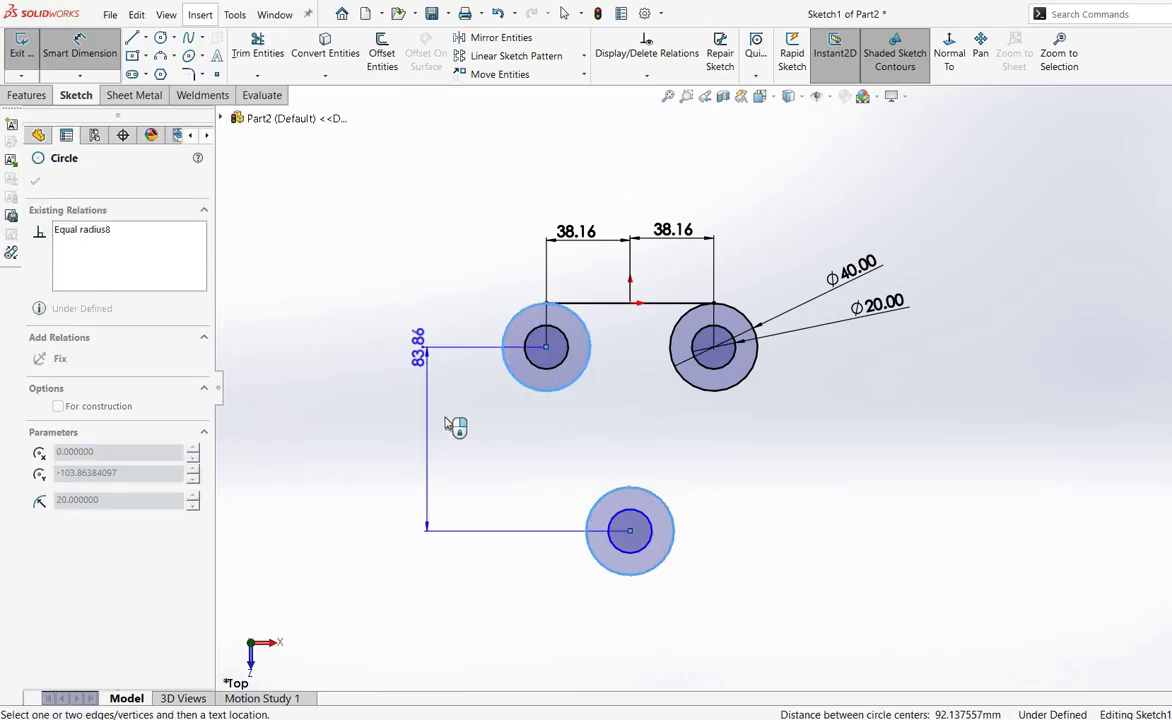
pyautogui.click(397, 436)
pyautogui.write('80')
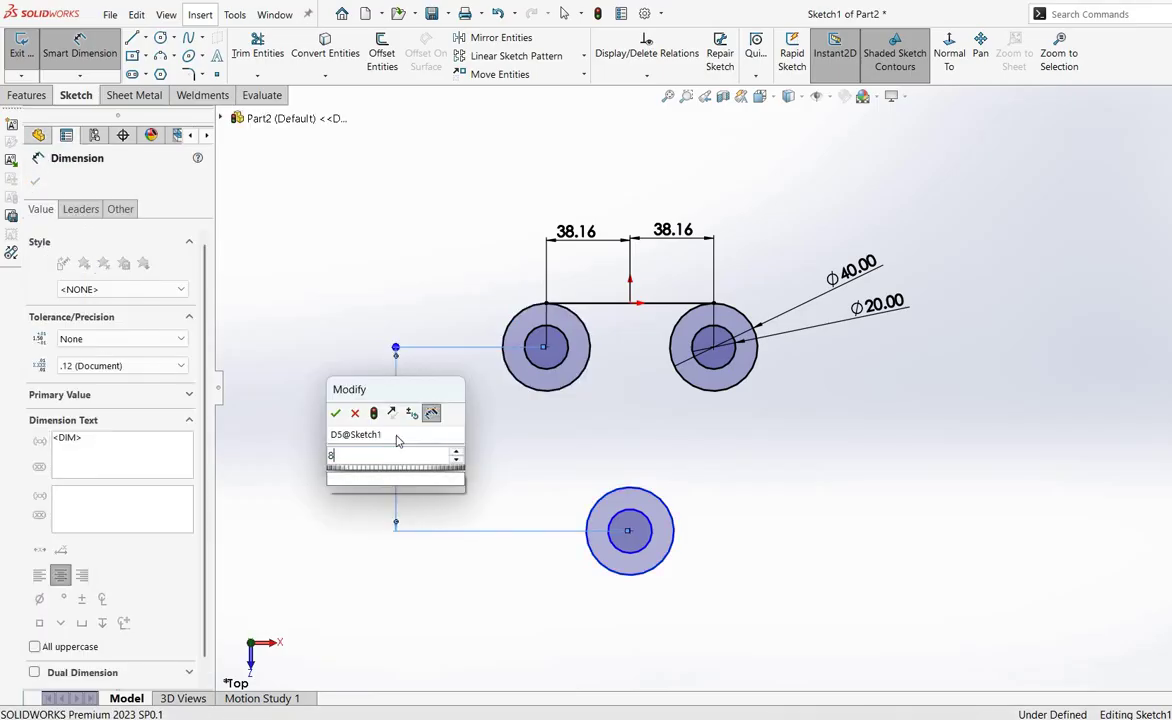
pyautogui.press('Return')
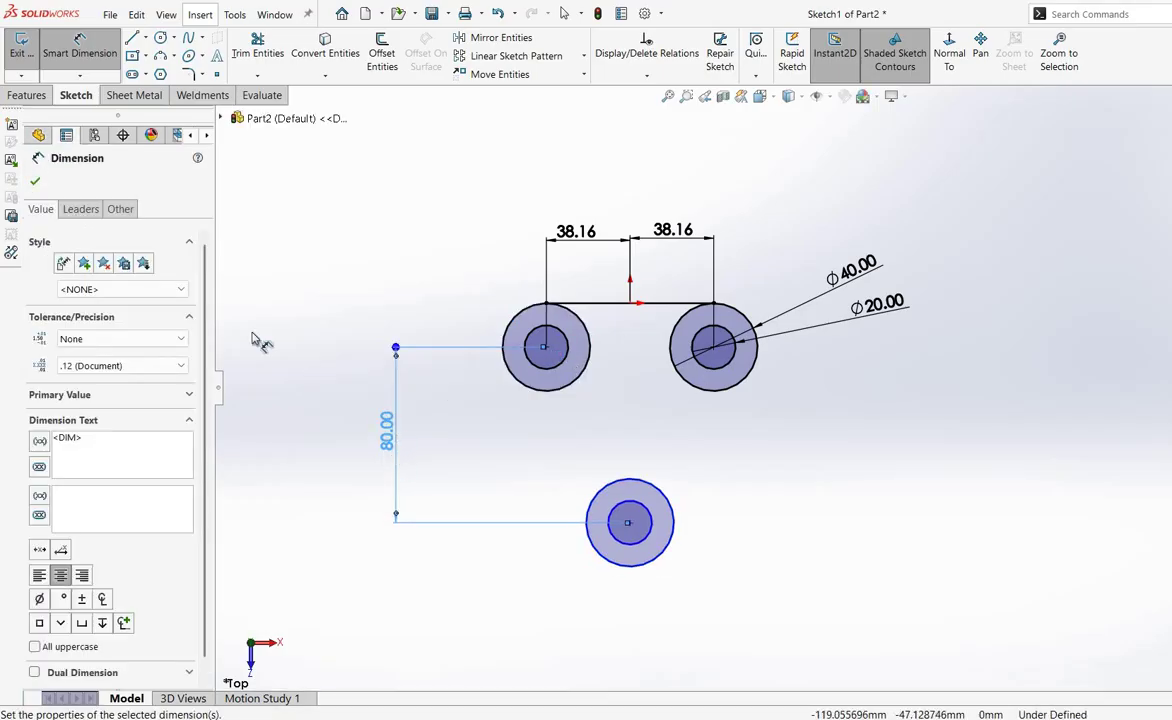
# - Add a driven vertical dimension between the left circles' centre and the origin
pyautogui.click(567, 355)
pyautogui.click(630, 302)
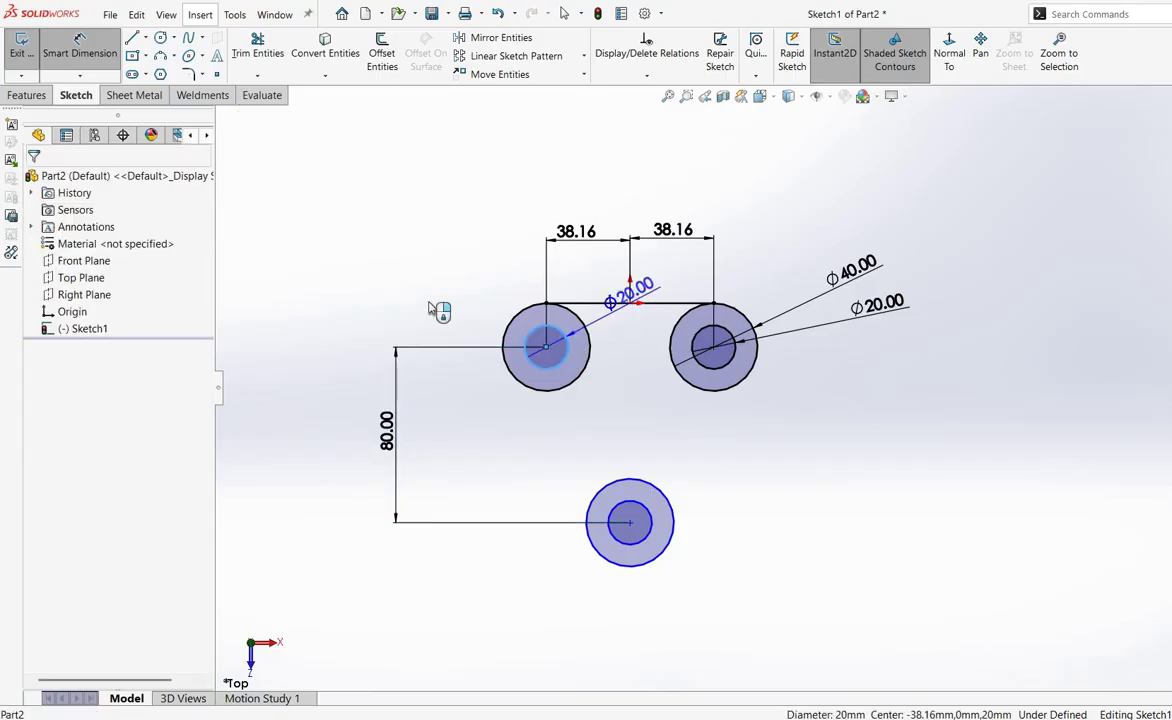
pyautogui.click(408, 320)
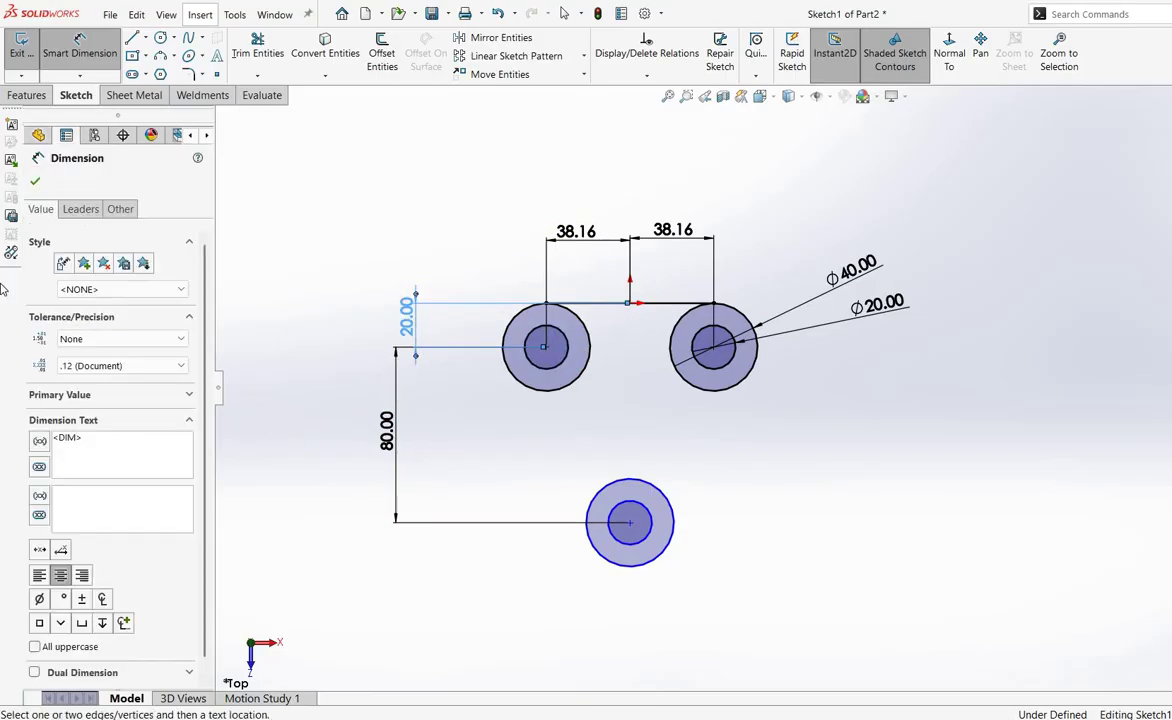
pyautogui.press('Escape')
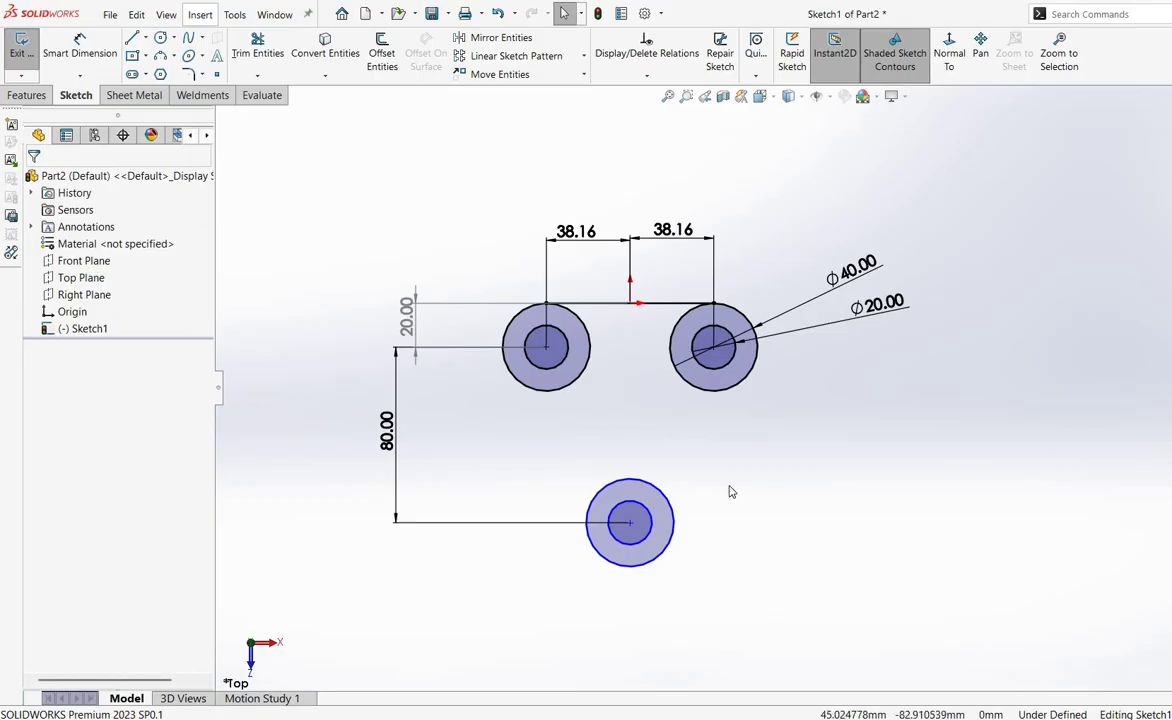
# - Add a vertical relation between the lower circles' centre and the origin
pyautogui.scroll(2, 730, 491)
pyautogui.click(668, 476)
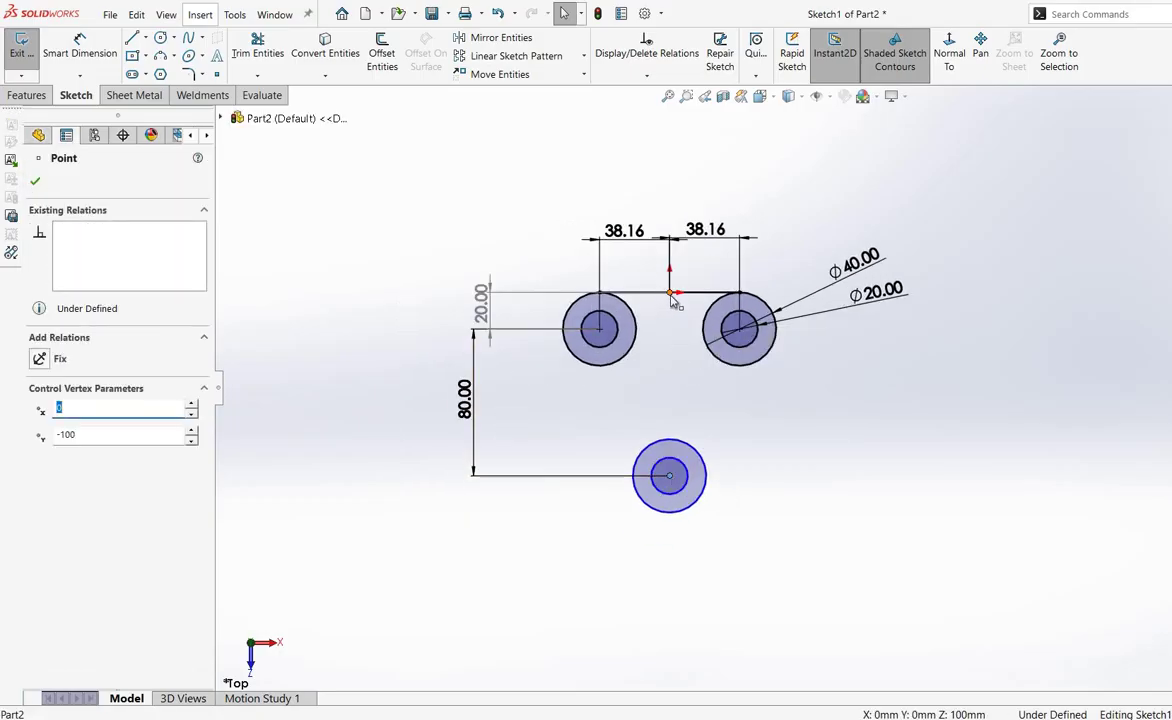
pyautogui.keyDown('ctrl'); pyautogui.click(671, 295); pyautogui.keyUp('ctrl')
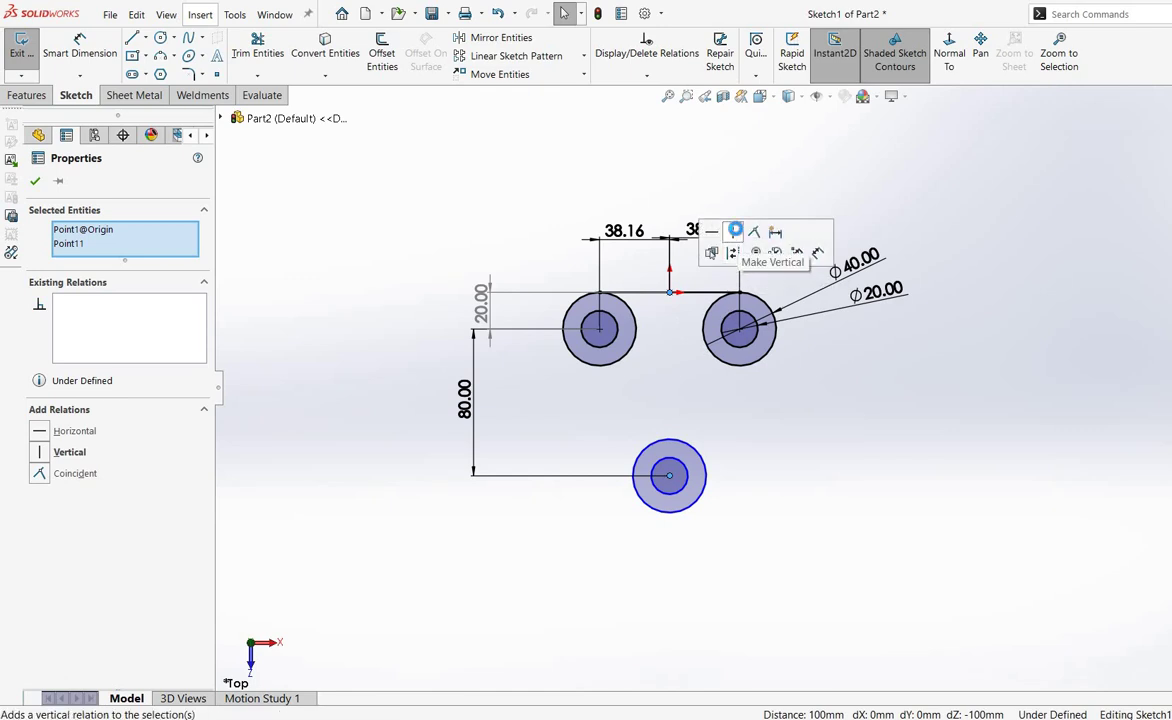
pyautogui.click(735, 231)
pyautogui.press('Escape')
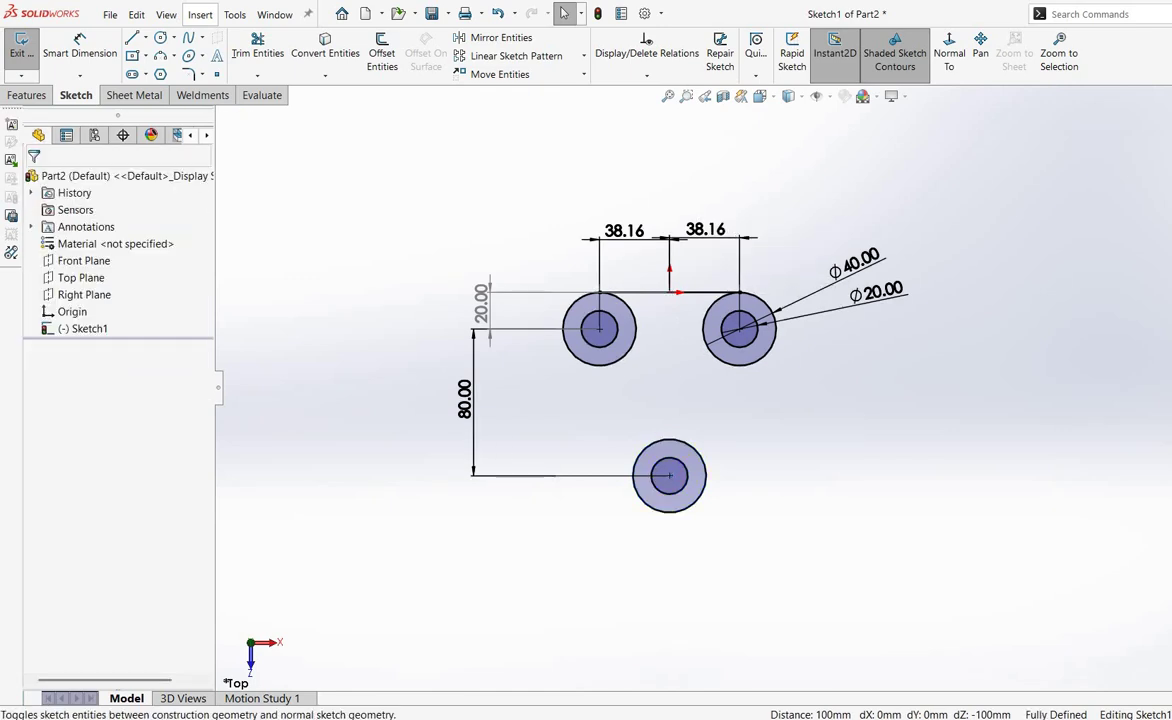
pyautogui.click(174, 56)
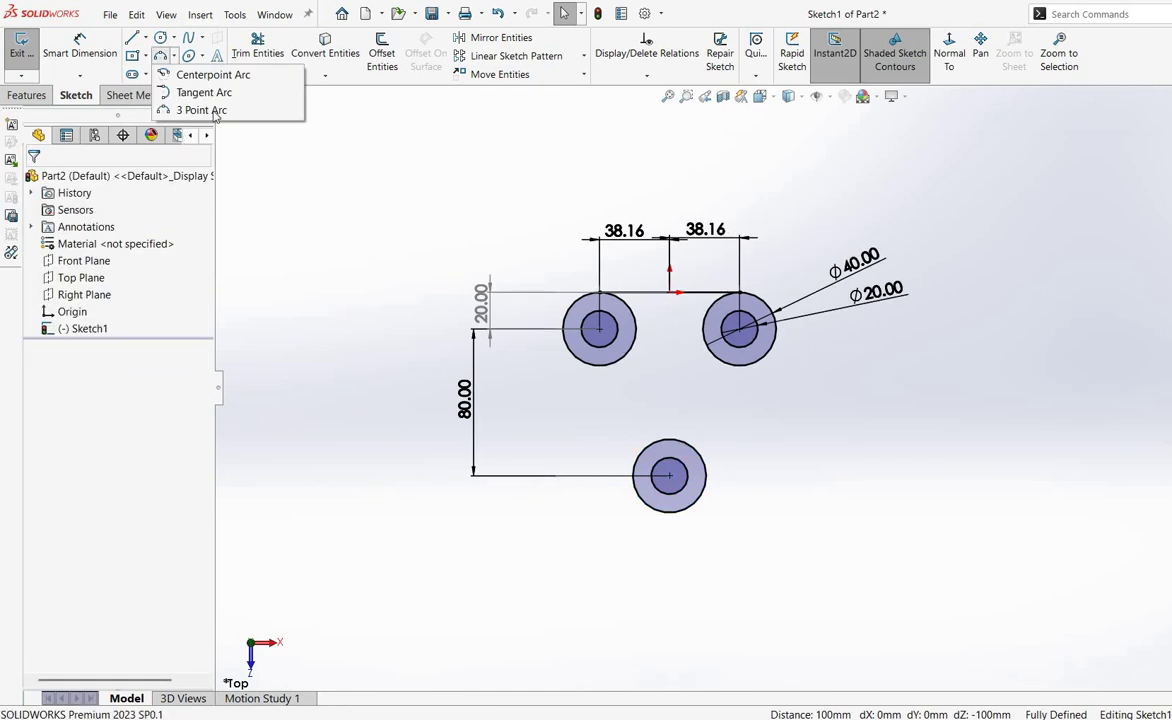
pyautogui.click(702, 455)
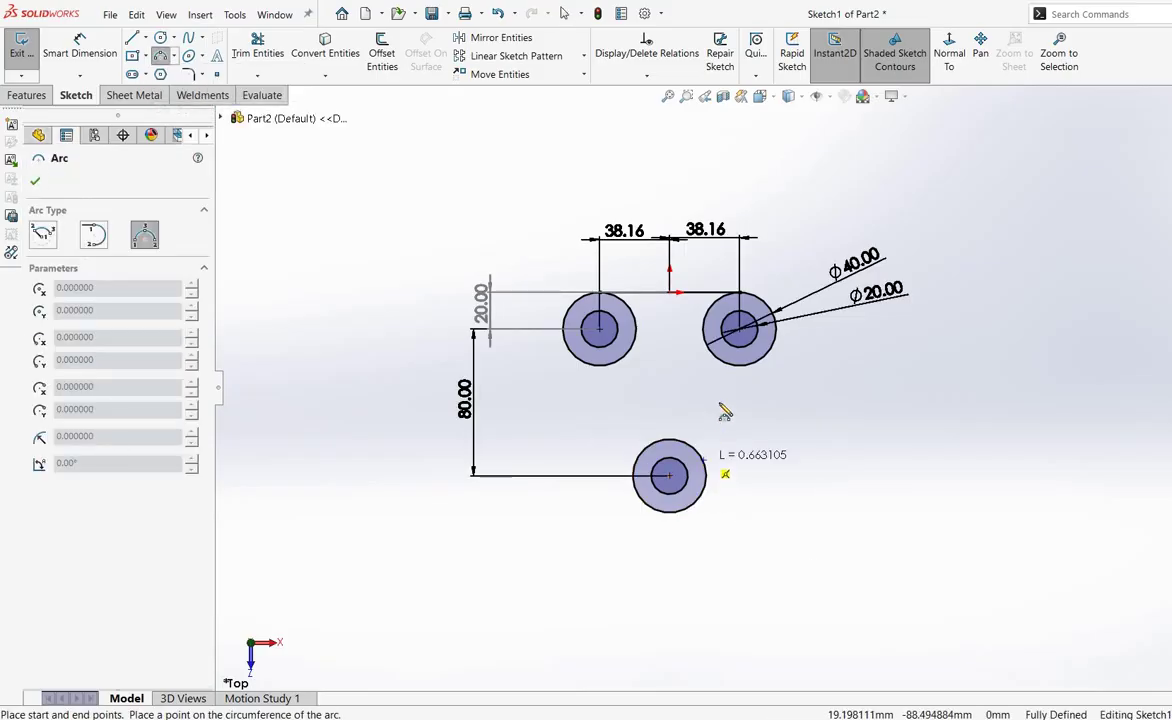
pyautogui.rightClick(749, 378)
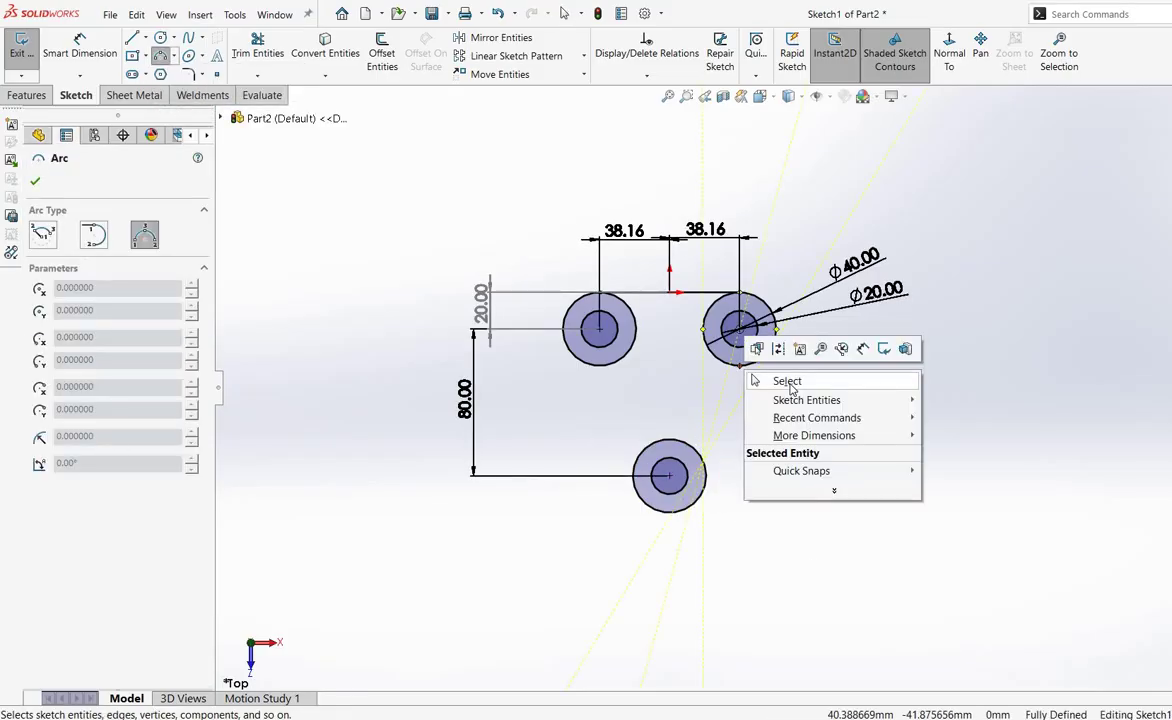
pyautogui.click(786, 382)
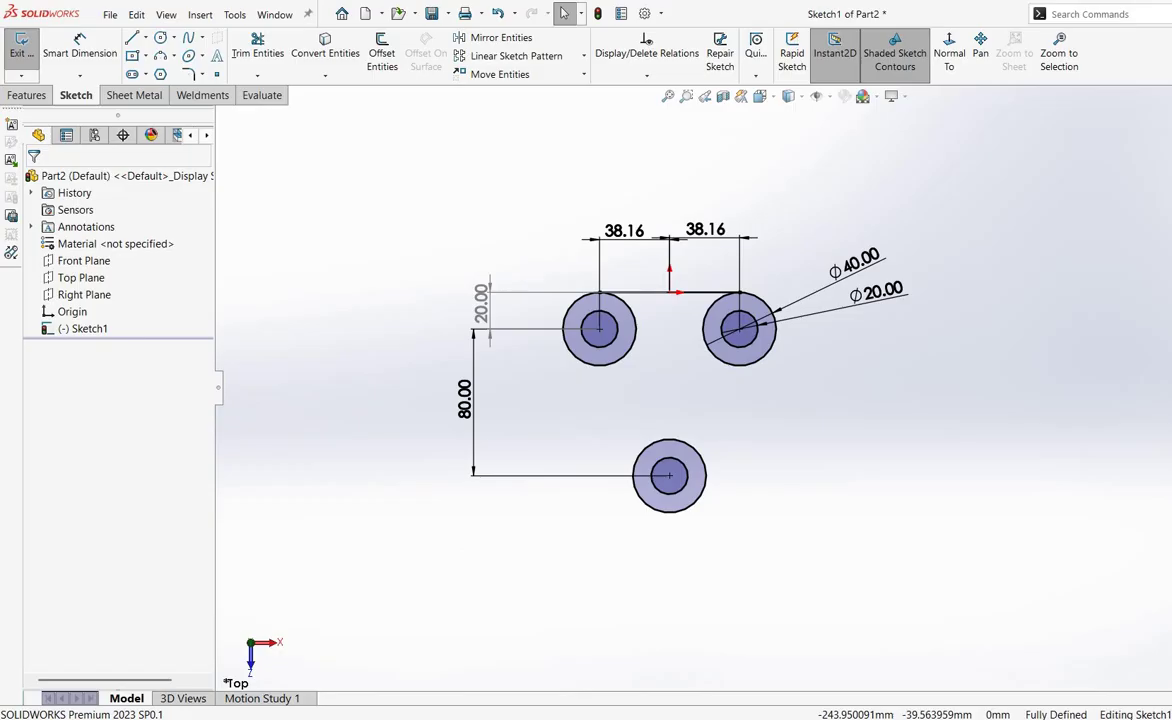
# - Sketch an inward-curving three-point arc of about 36 mm radius from the right outer circle to the lower outer circle
pyautogui.click(174, 56)
pyautogui.click(200, 108)
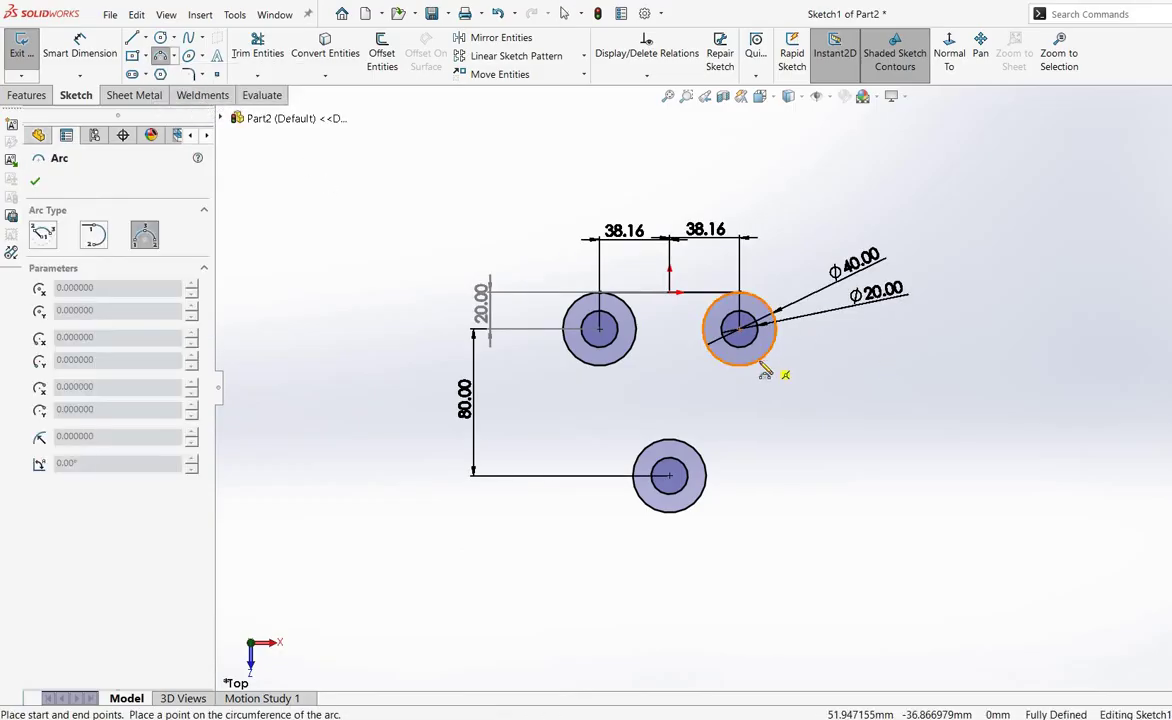
pyautogui.click(740, 365)
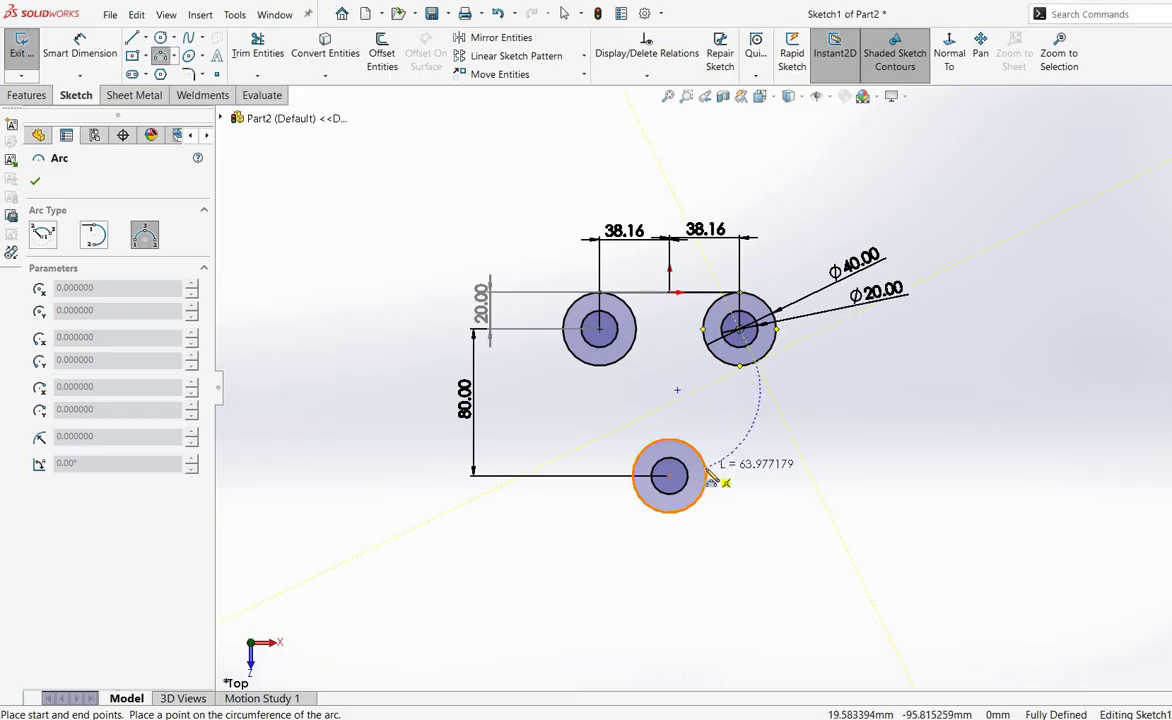
pyautogui.click(708, 466)
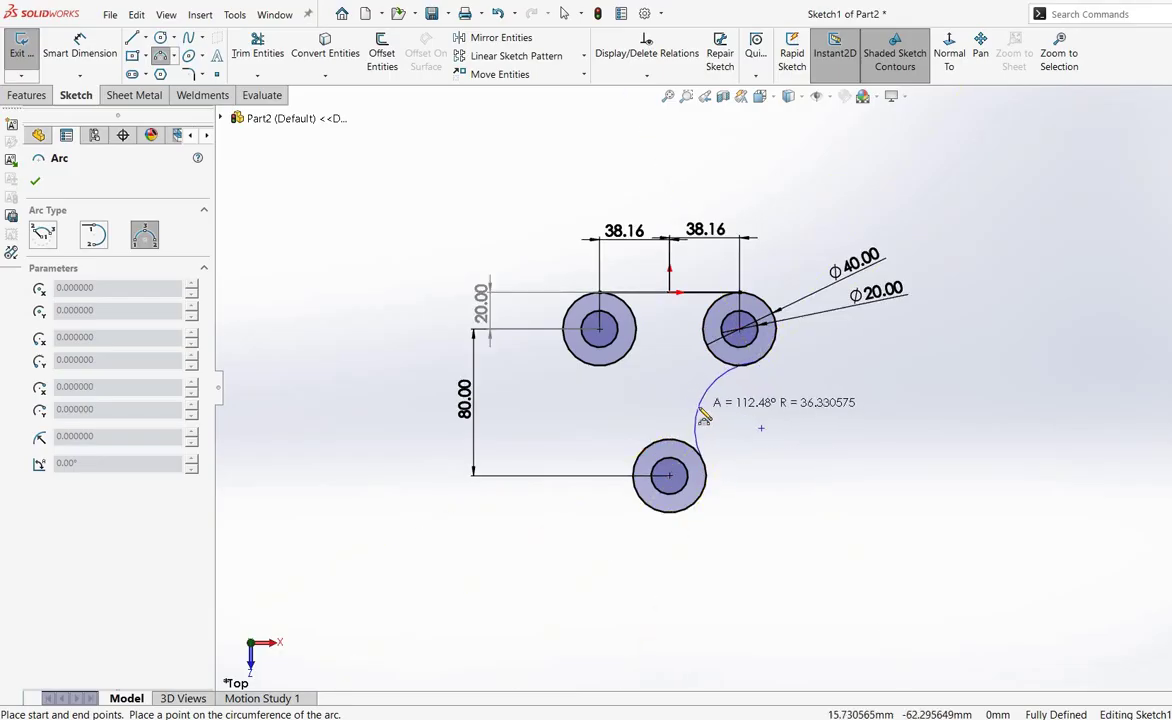
pyautogui.click(700, 413)
pyautogui.rightClick(757, 415)
pyautogui.click(745, 418)
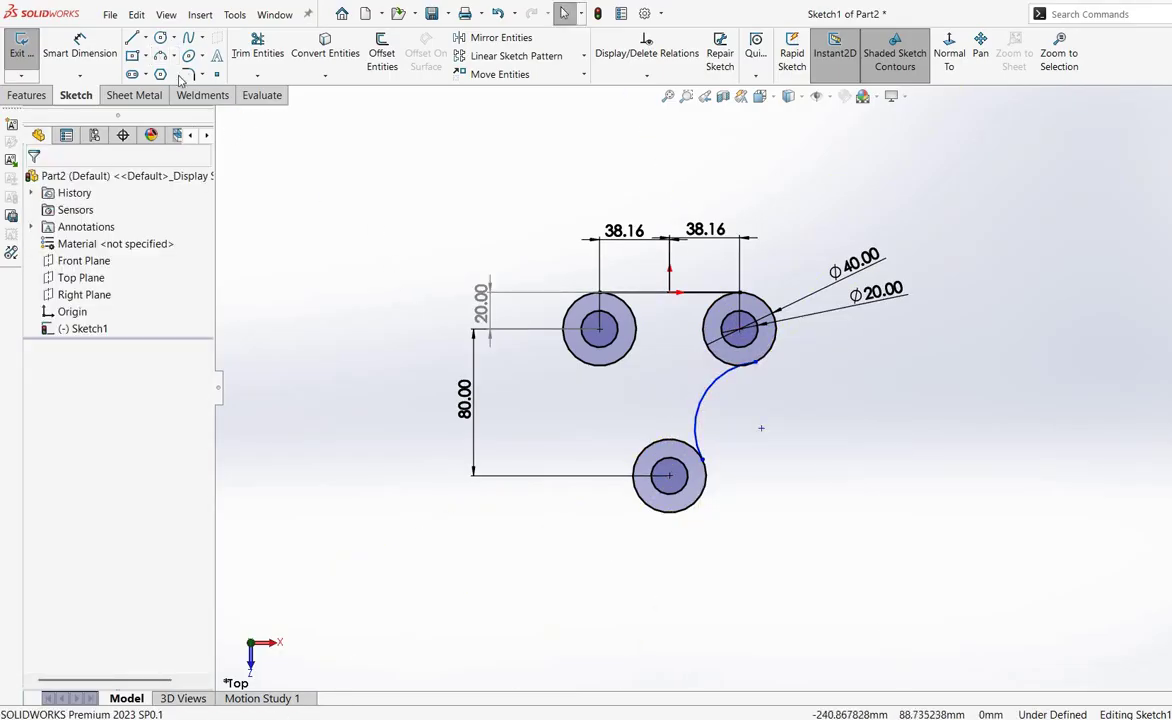
# - Sketch an inward-curving three-point arc from the left outer circle to the lower outer circle
pyautogui.click(174, 57)
pyautogui.click(188, 107)
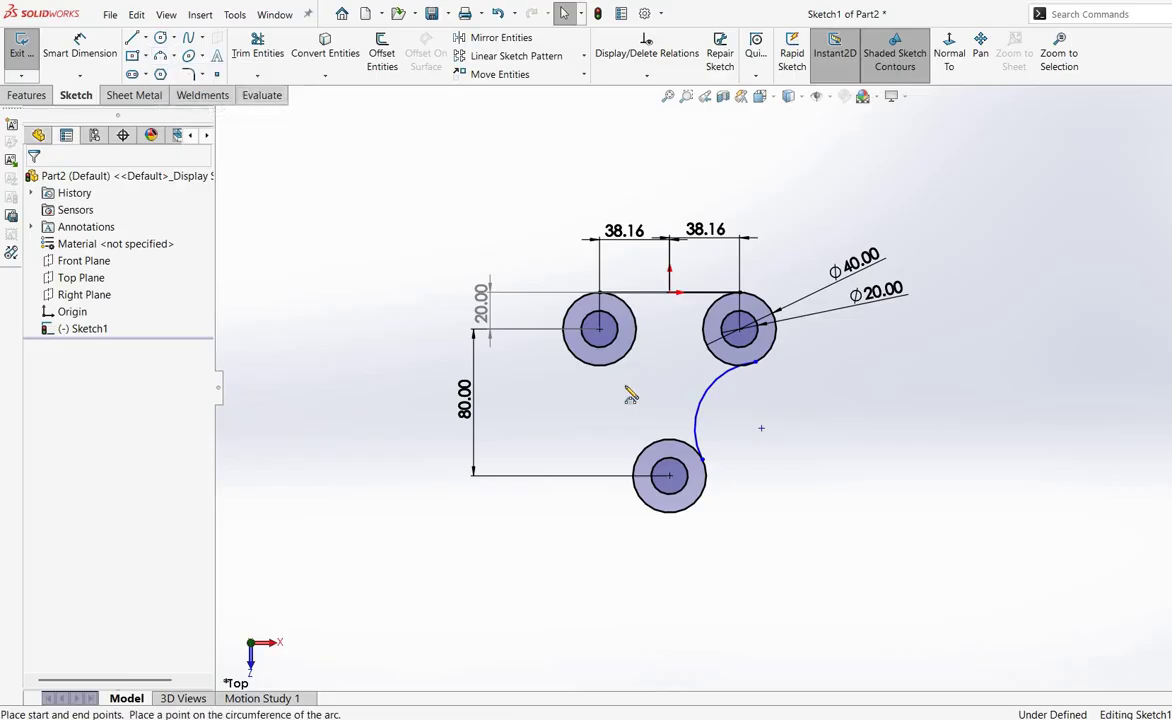
pyautogui.click(570, 353)
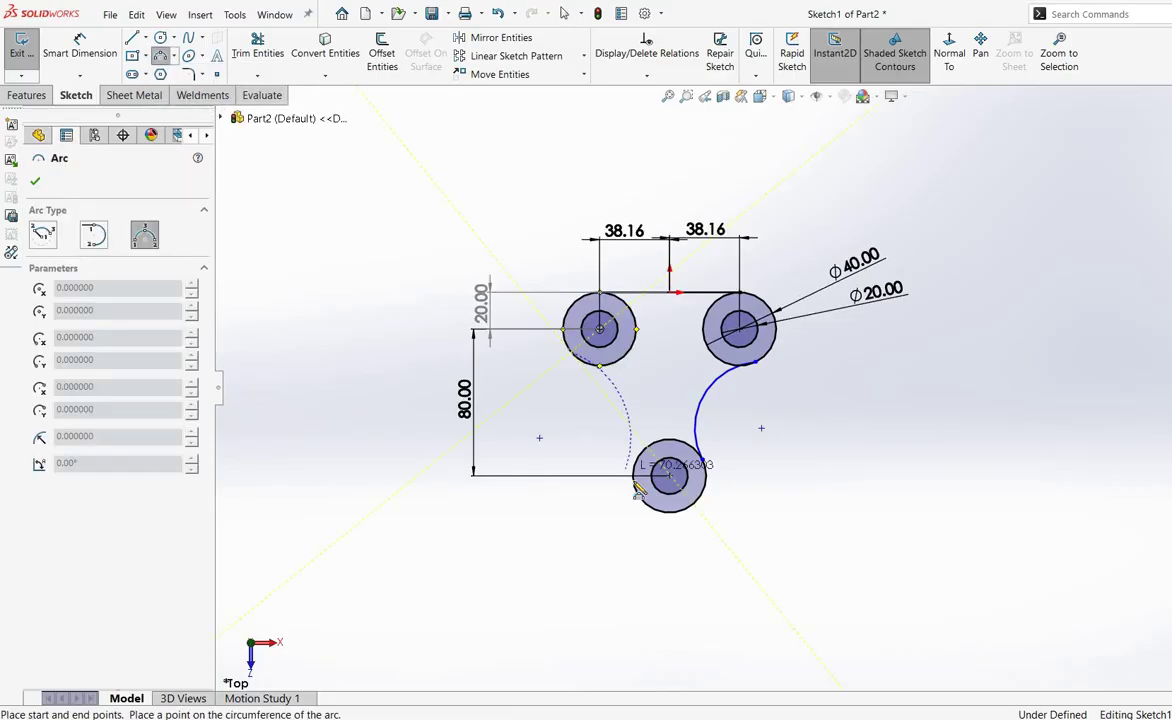
pyautogui.click(643, 402)
pyautogui.rightClick(643, 402)
pyautogui.click(700, 415)
# - Dimension the right connecting arc with a radius of 60 mm
pyautogui.click(80, 45)
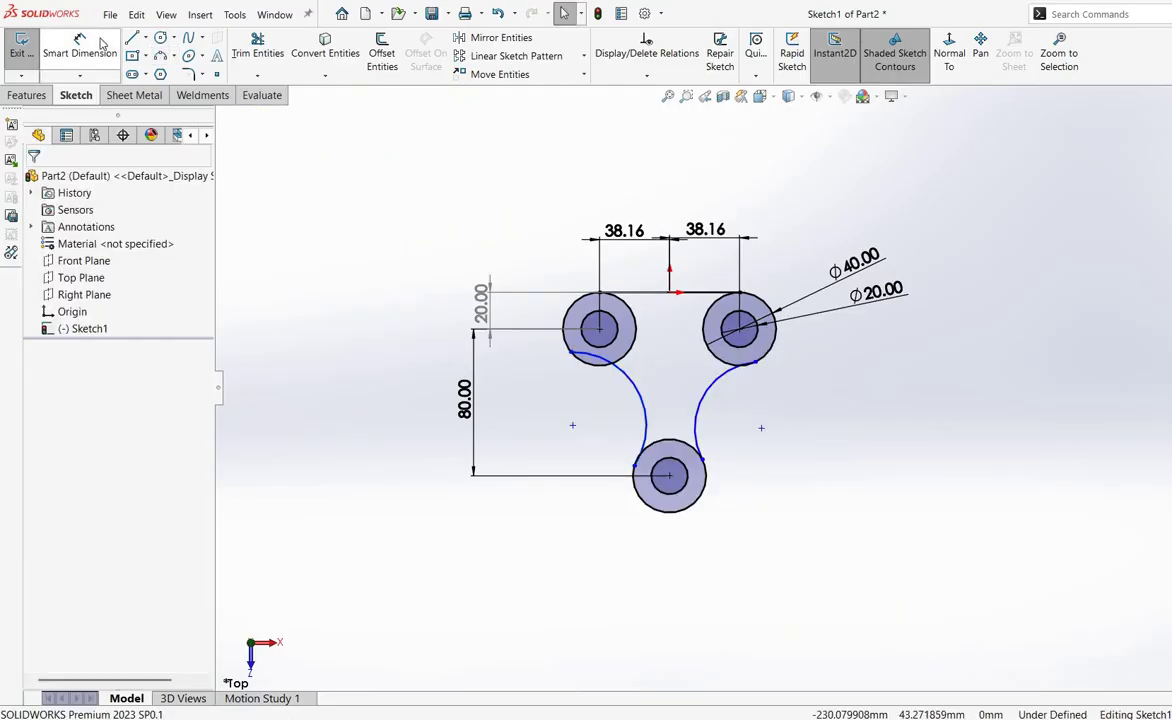
pyautogui.click(797, 425)
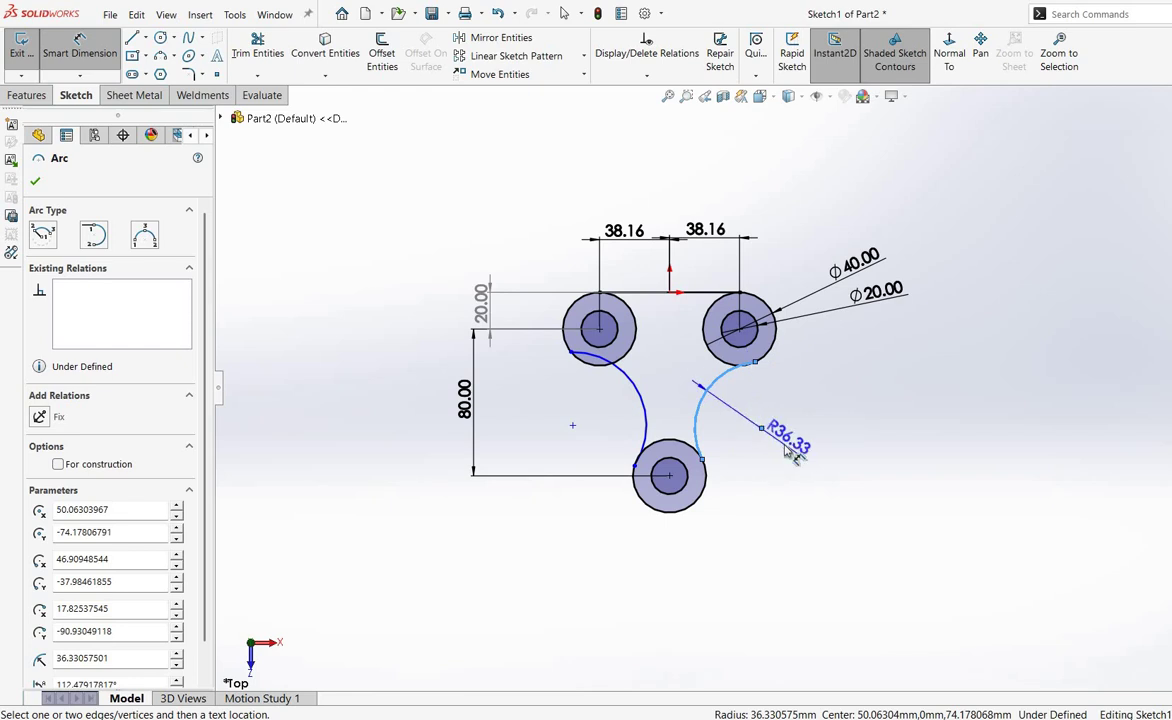
pyautogui.click(787, 452)
pyautogui.press('Return')
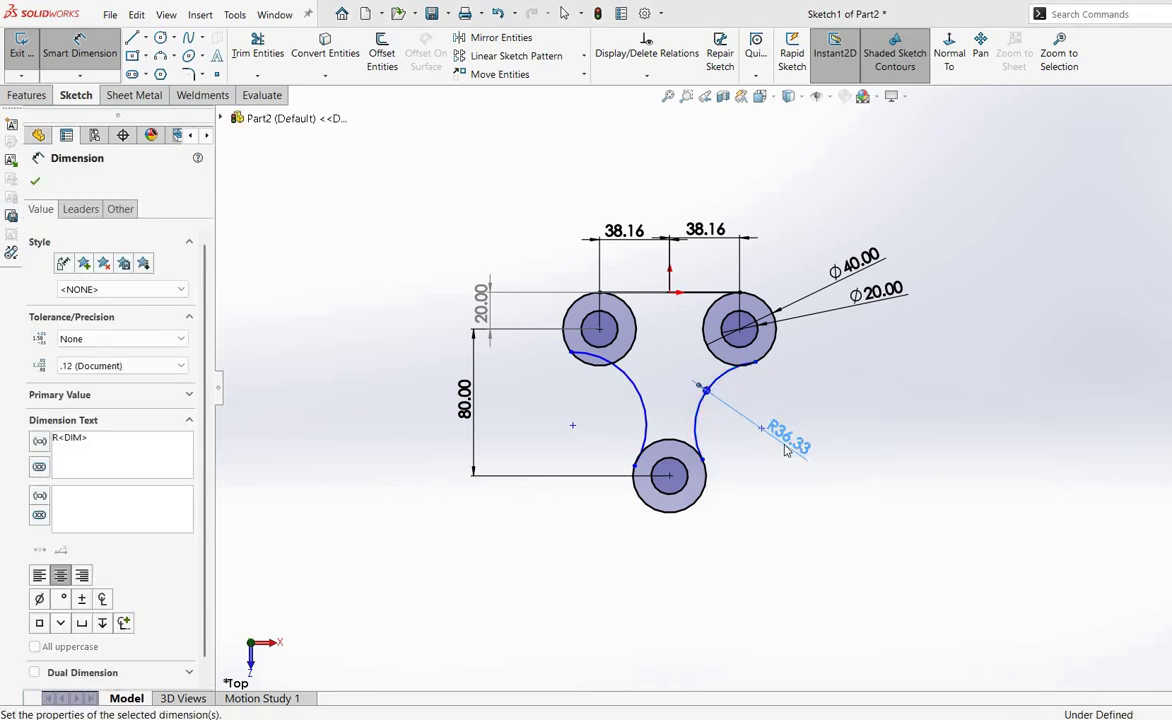
pyautogui.press('Escape')
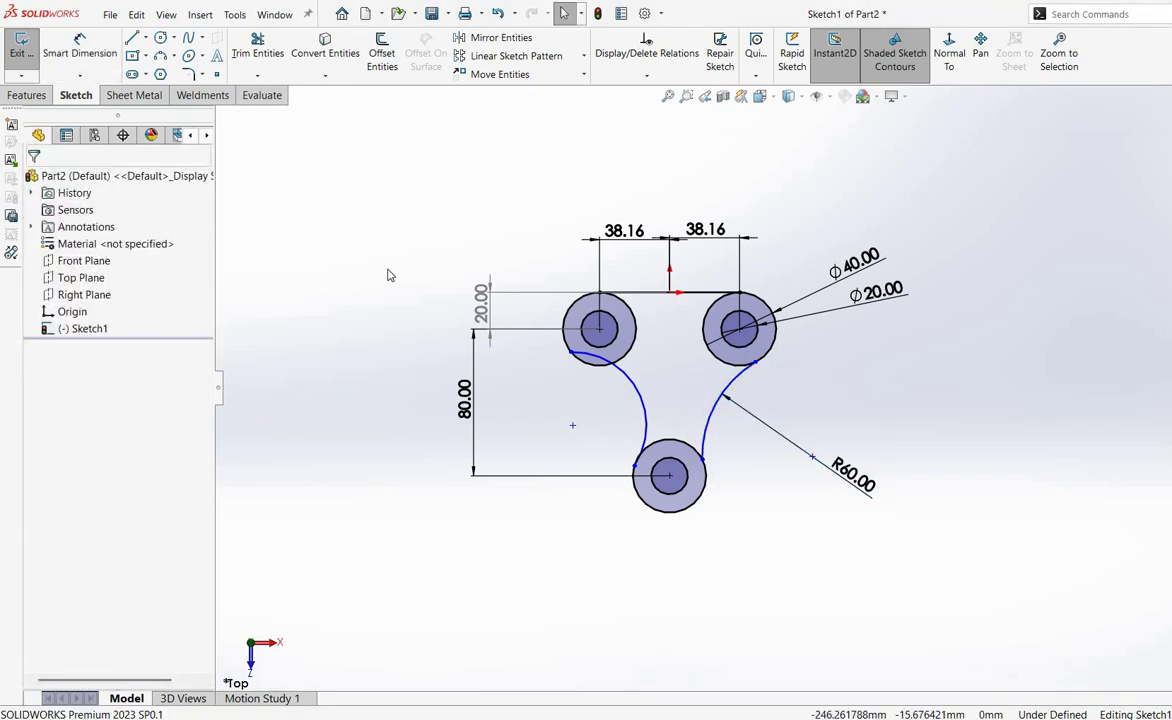
# - Make the left connecting arc equal to the right connecting arc
pyautogui.click(643, 387)
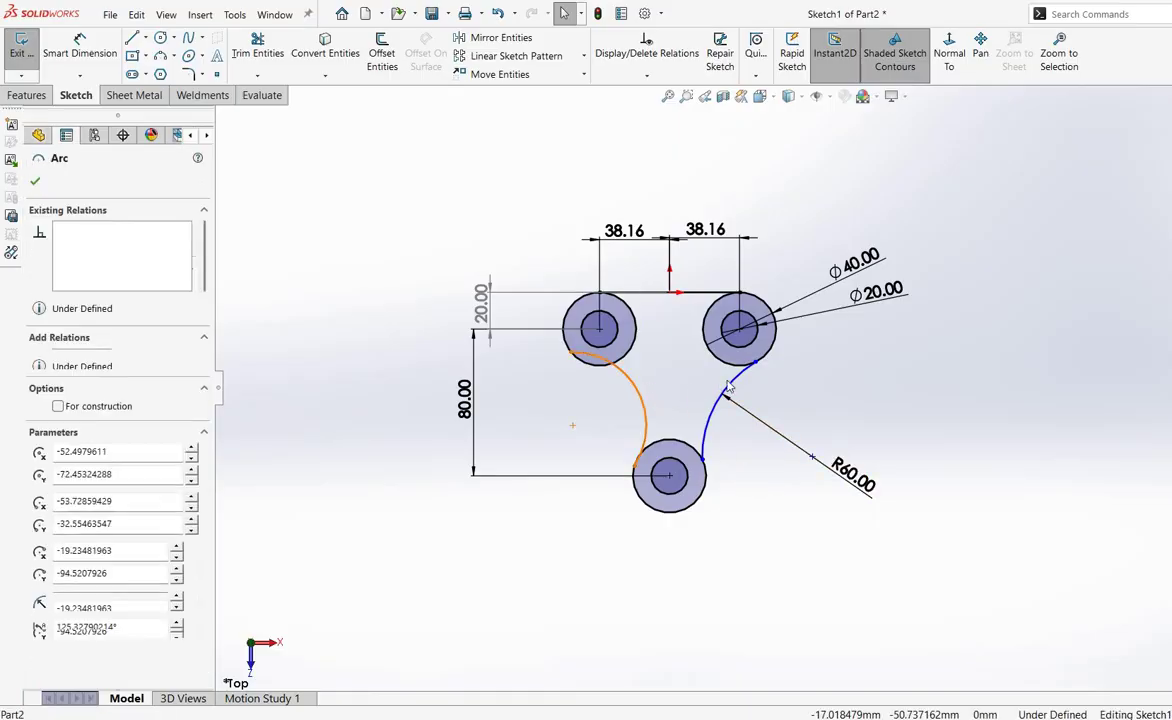
pyautogui.keyDown('ctrl'); pyautogui.click(733, 382); pyautogui.keyUp('ctrl')
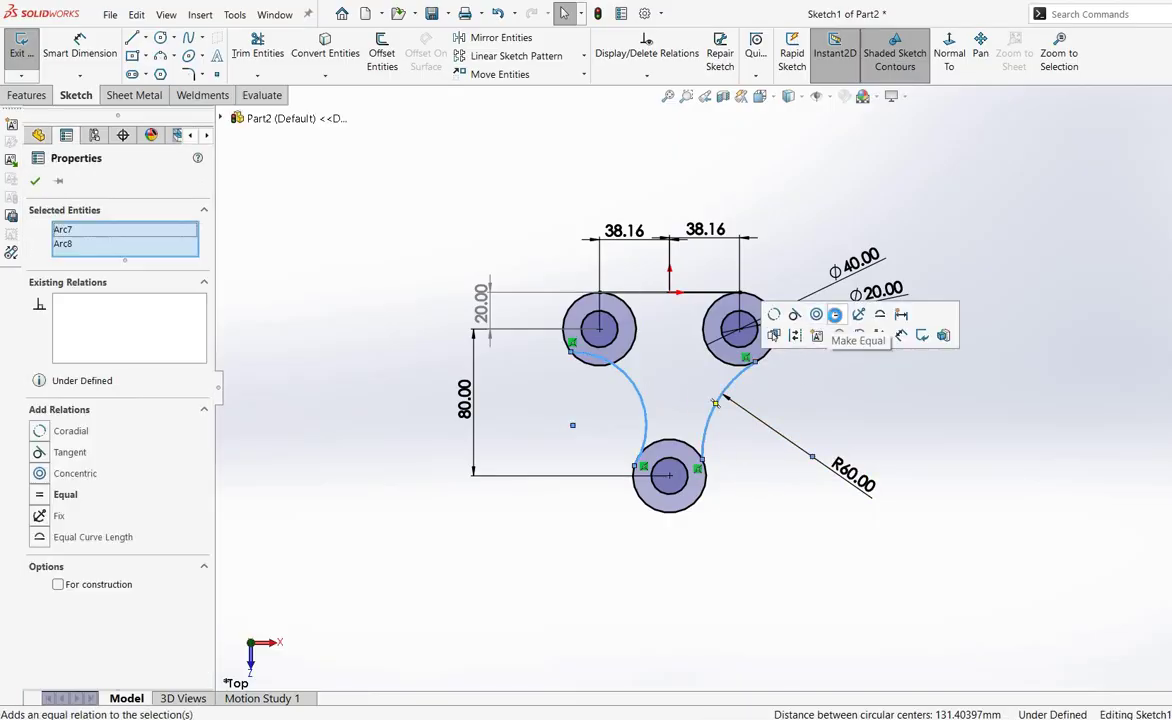
pyautogui.click(838, 314)
pyautogui.click(455, 284)
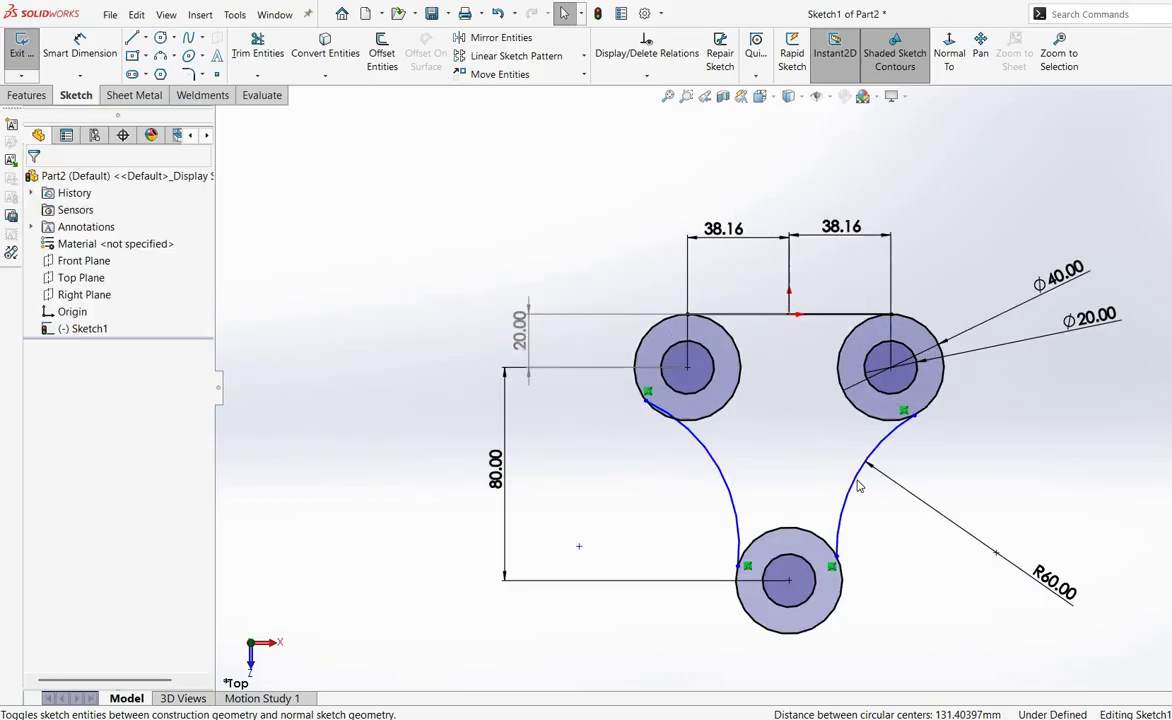
# - Make the left connecting arc tangent to the left outer circle and to the lower outer circle
pyautogui.scroll(-5, 504, 300)
pyautogui.click(700, 456)
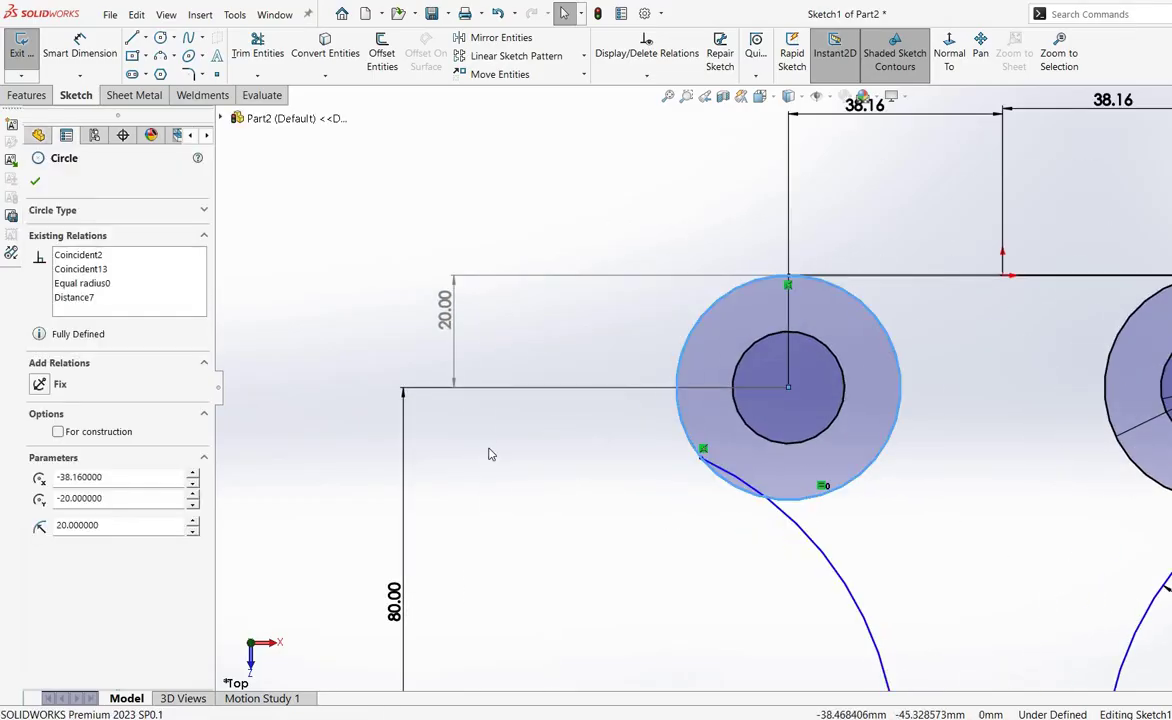
pyautogui.keyDown('ctrl'); pyautogui.click(808, 537); pyautogui.keyUp('ctrl')
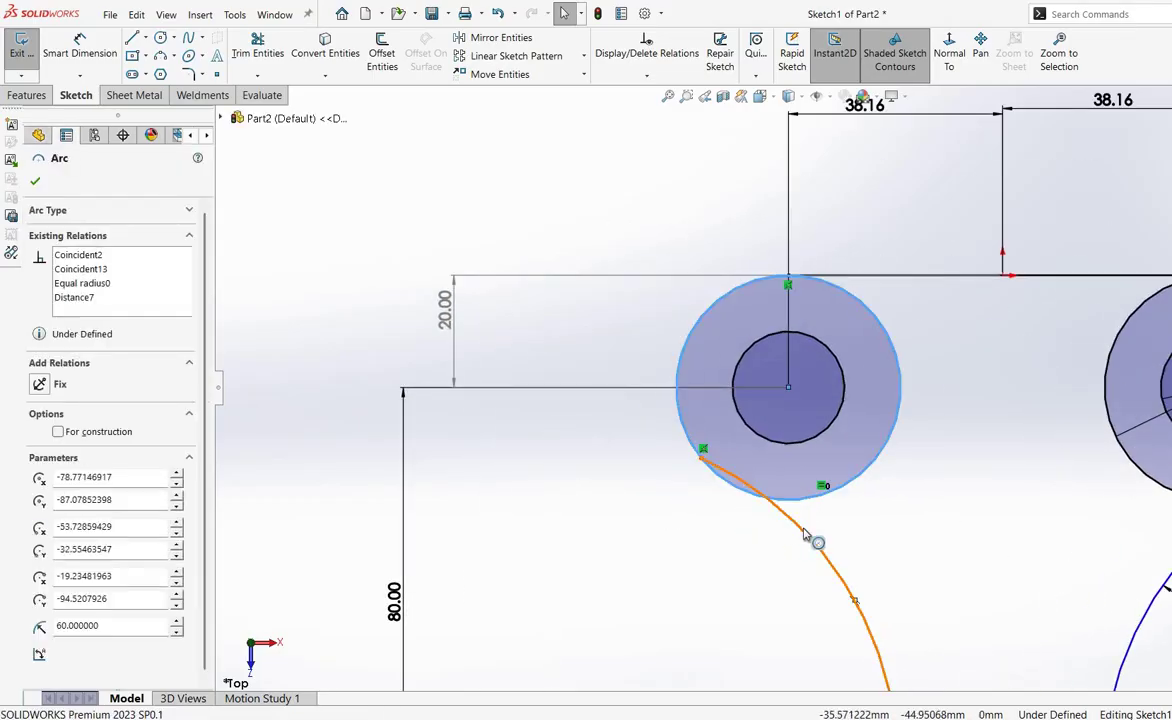
pyautogui.click(866, 468)
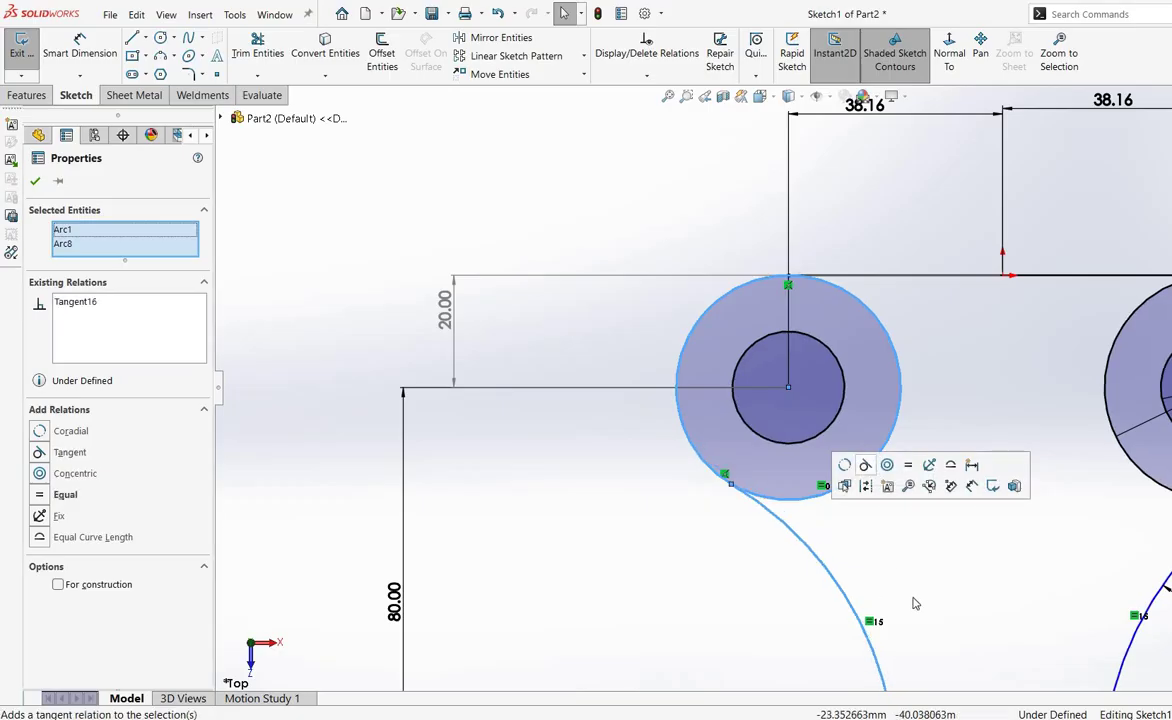
pyautogui.scroll(3, 760, 460)
pyautogui.scroll(-4, 757, 455)
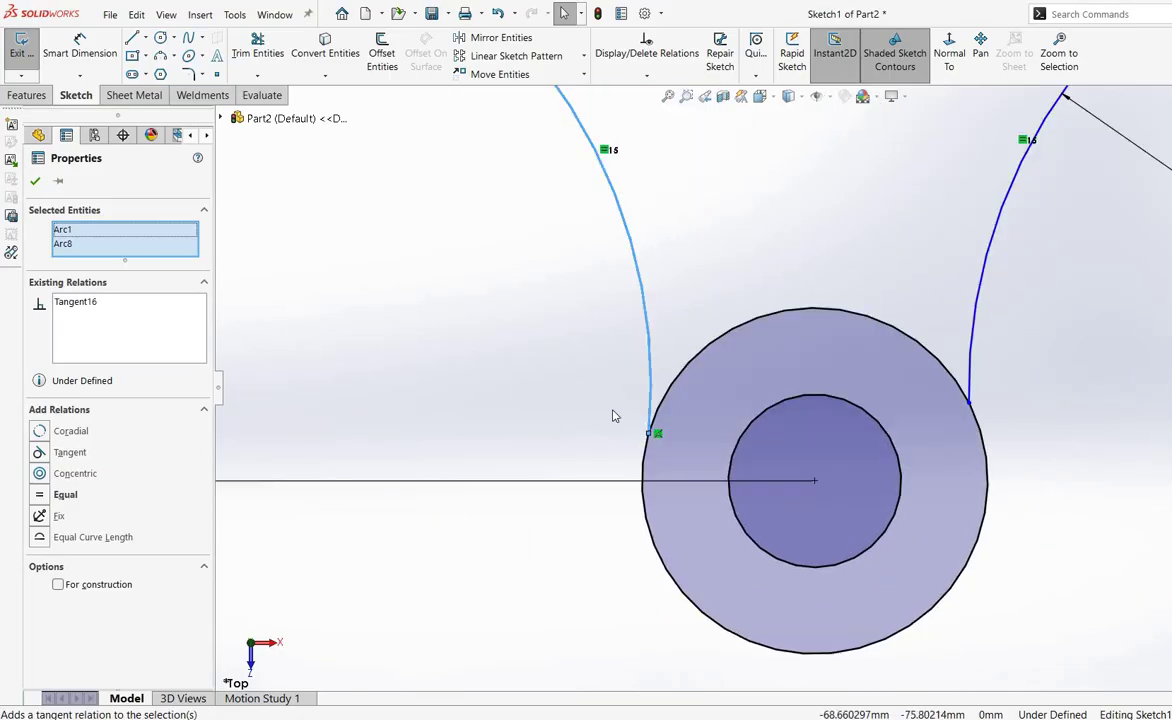
pyautogui.click(657, 307)
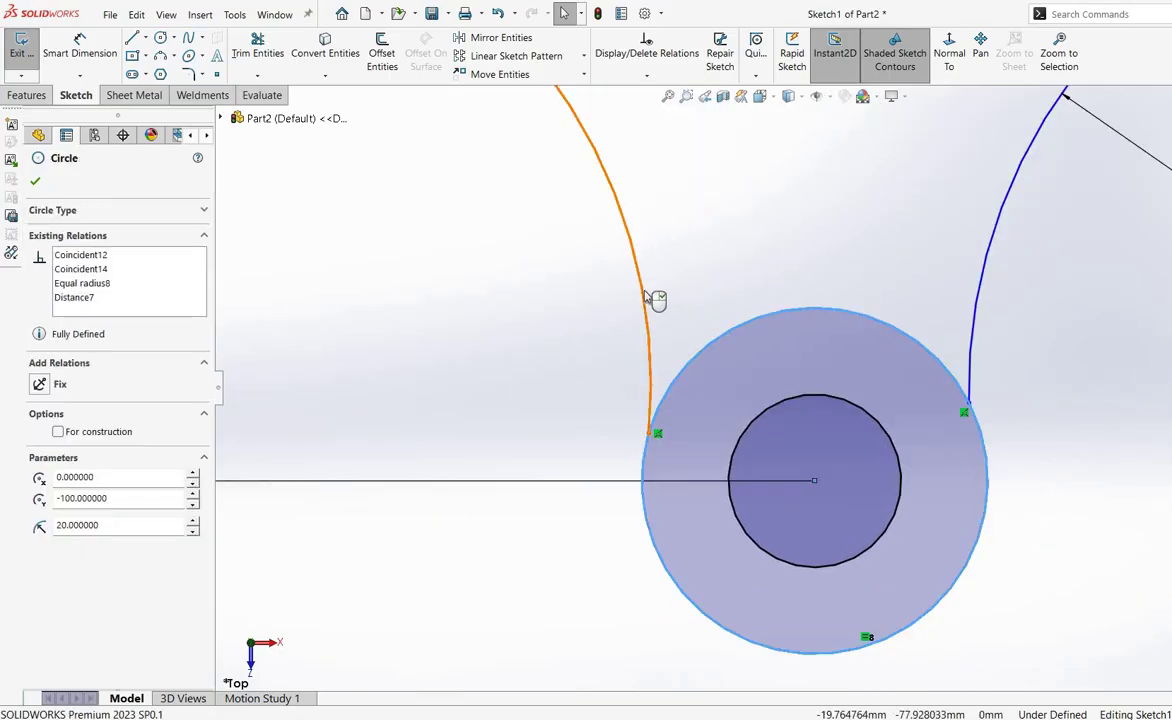
pyautogui.keyDown('ctrl'); pyautogui.click(647, 297); pyautogui.keyUp('ctrl')
pyautogui.click(644, 213)
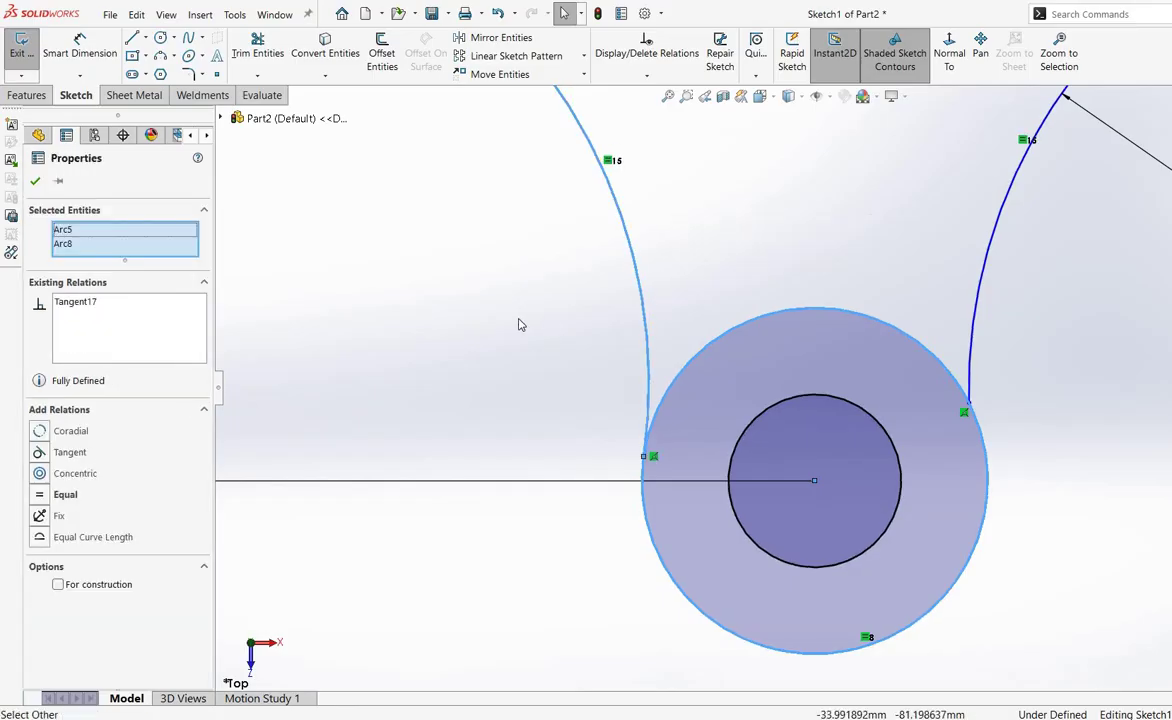
pyautogui.click(519, 326)
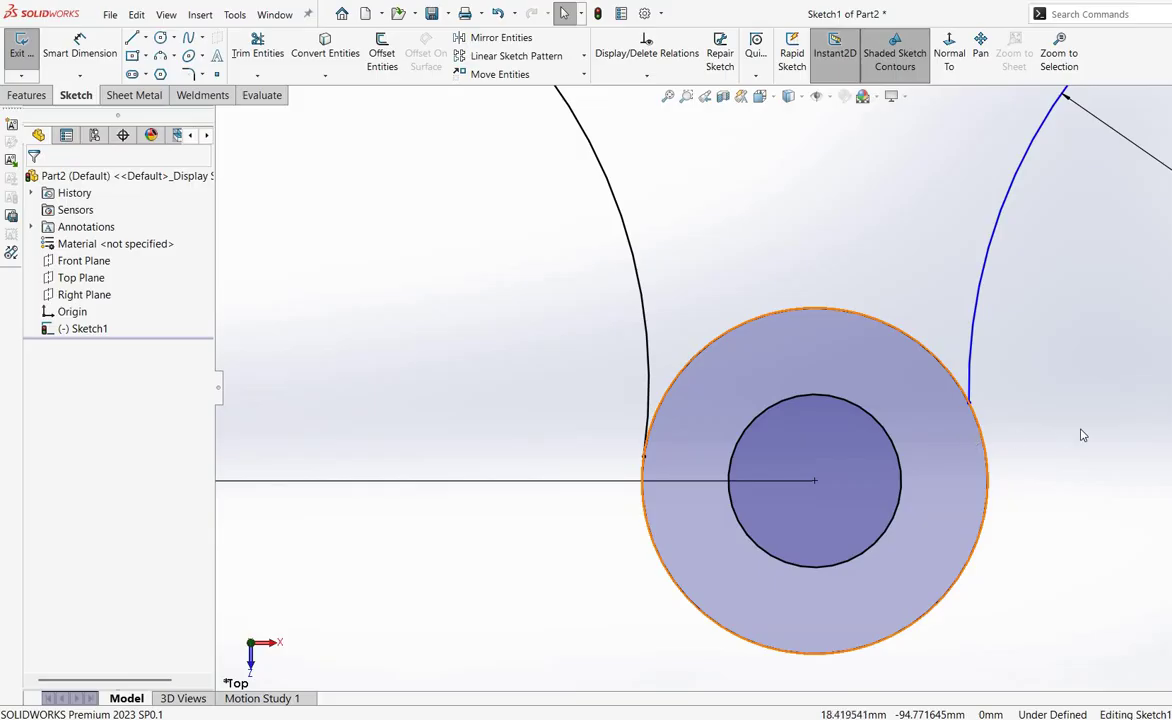
# - Make the right connecting arc tangent to the lower outer circle and to the right outer circle
pyautogui.click(935, 355)
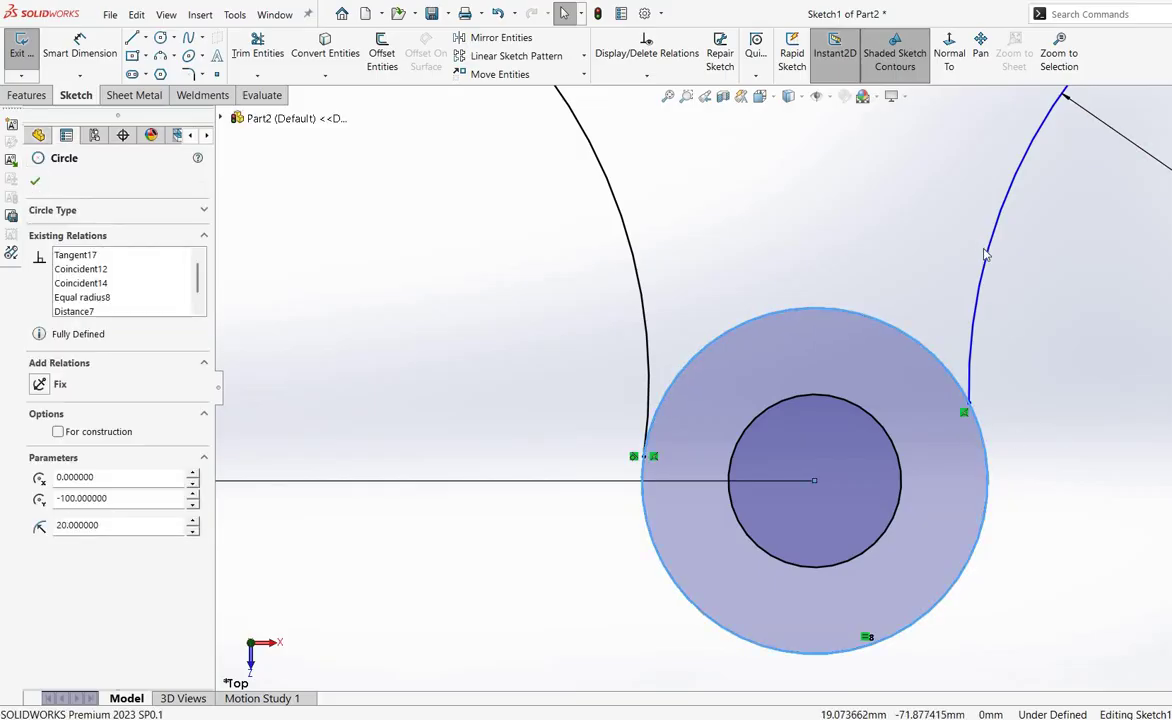
pyautogui.keyDown('ctrl'); pyautogui.click(985, 268); pyautogui.keyUp('ctrl')
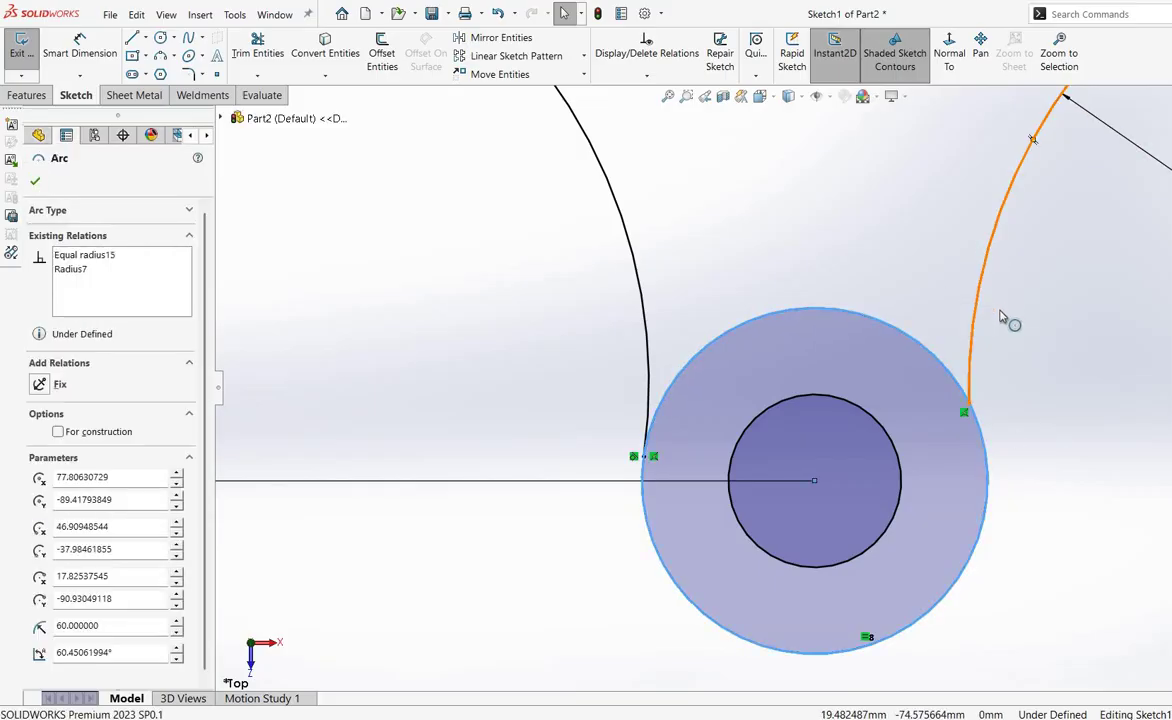
pyautogui.click(1045, 198)
pyautogui.scroll(-5, 1046, 301)
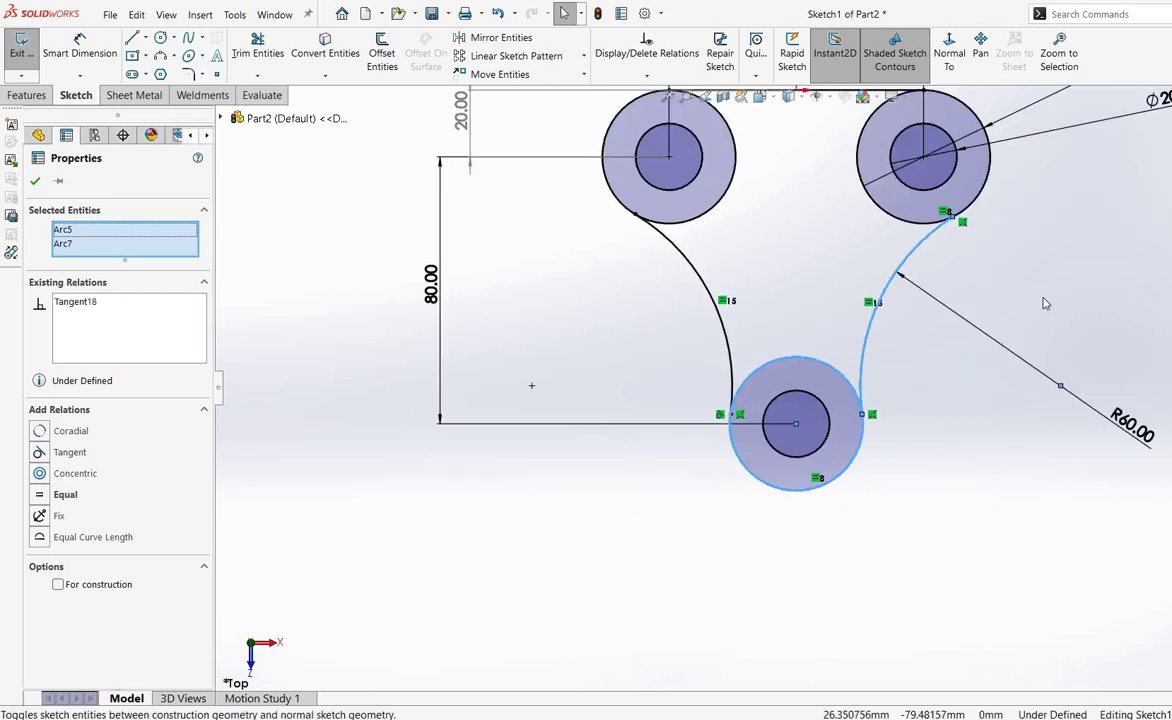
pyautogui.scroll(6, 1011, 248)
pyautogui.press('Escape')
pyautogui.click(700, 321)
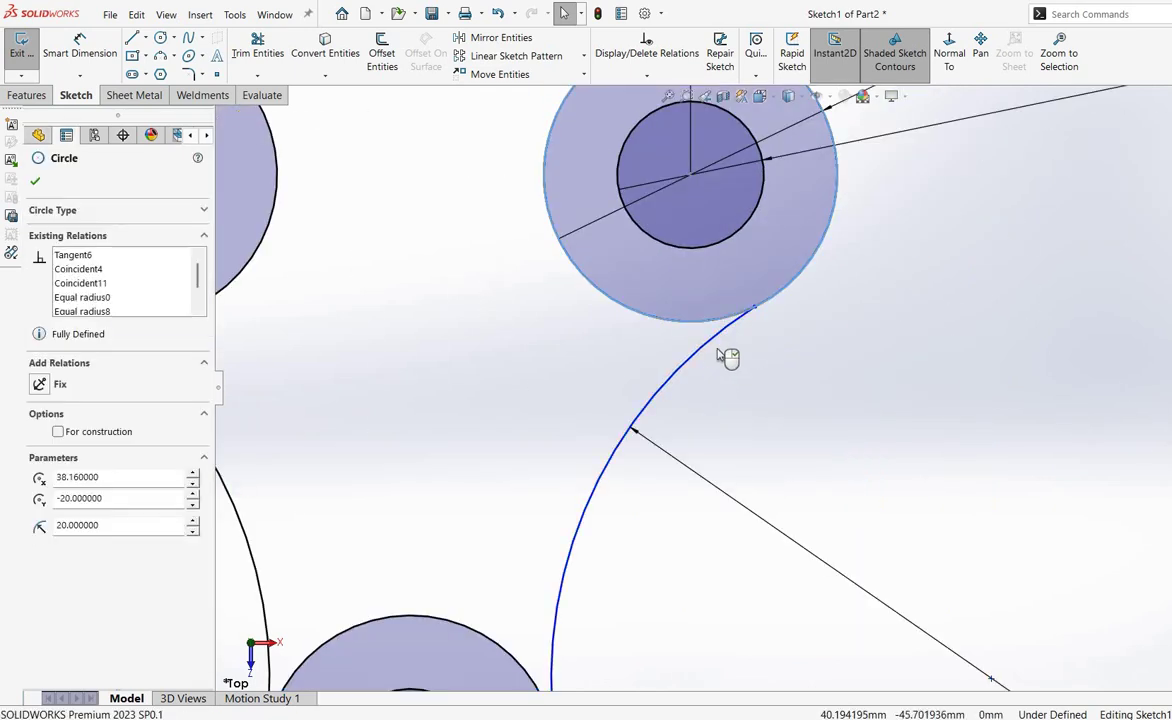
pyautogui.keyDown('ctrl'); pyautogui.click(715, 342); pyautogui.keyUp('ctrl')
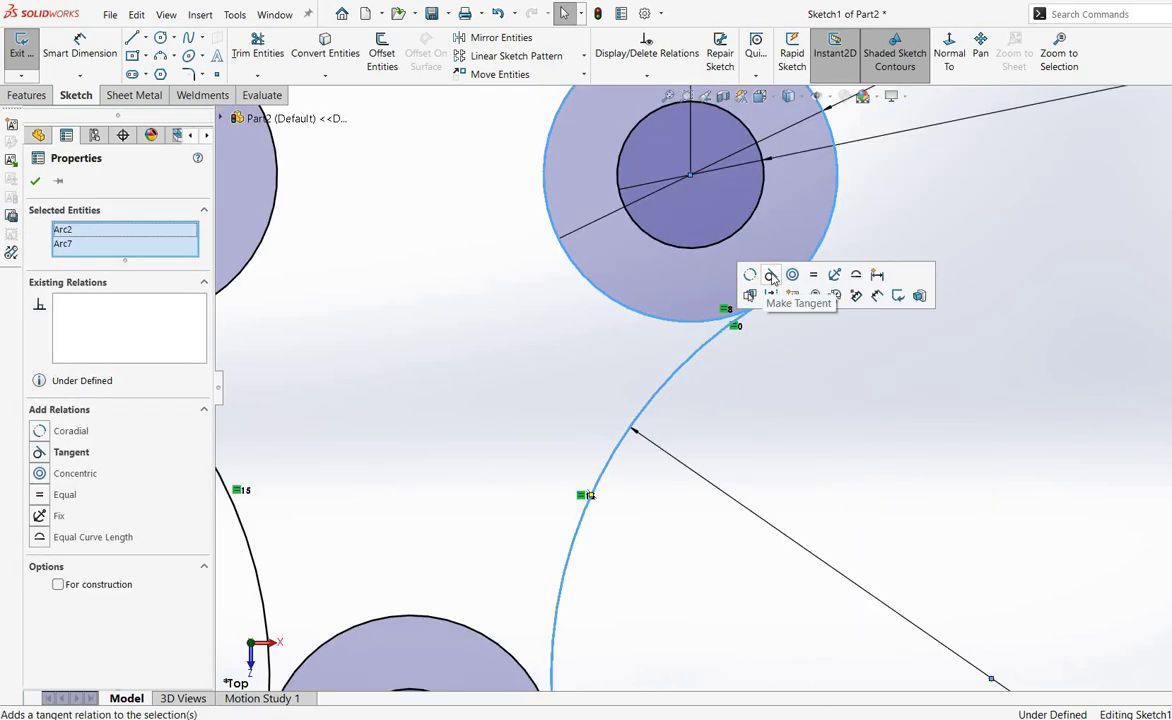
pyautogui.click(762, 290)
pyautogui.click(408, 341)
pyautogui.press('f')
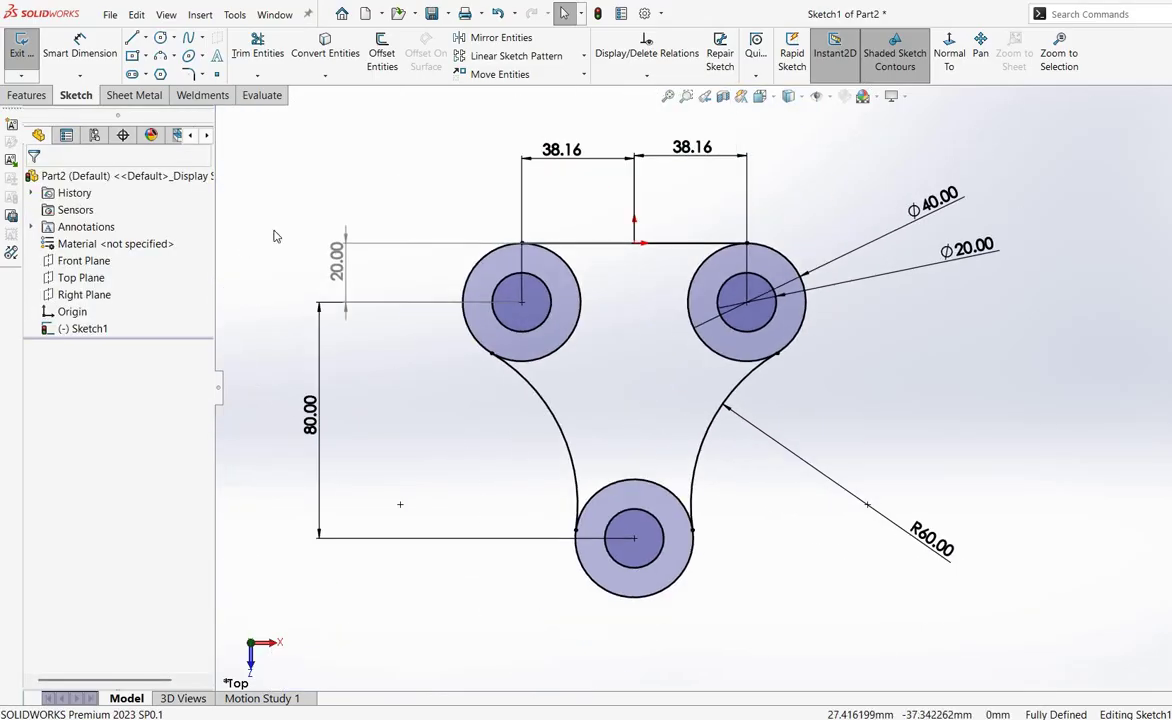
# - Power-trim the inner portions of the three outer circles to leave one continuous plate outline around the holes
pyautogui.click(258, 45)
pyautogui.moveTo(551, 322)
pyautogui.mouseDown()
pyautogui.moveTo(628, 293)
pyautogui.moveTo(673, 325)
pyautogui.mouseUp()
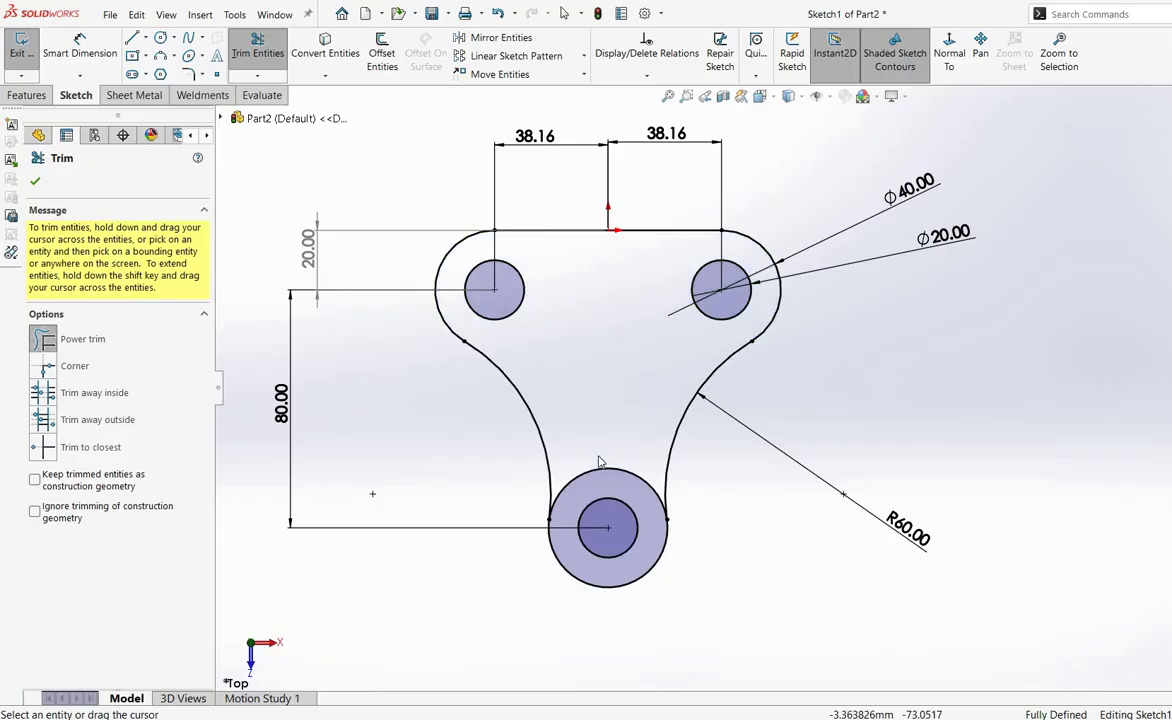
pyautogui.moveTo(597, 491); pyautogui.dragTo(594, 309)
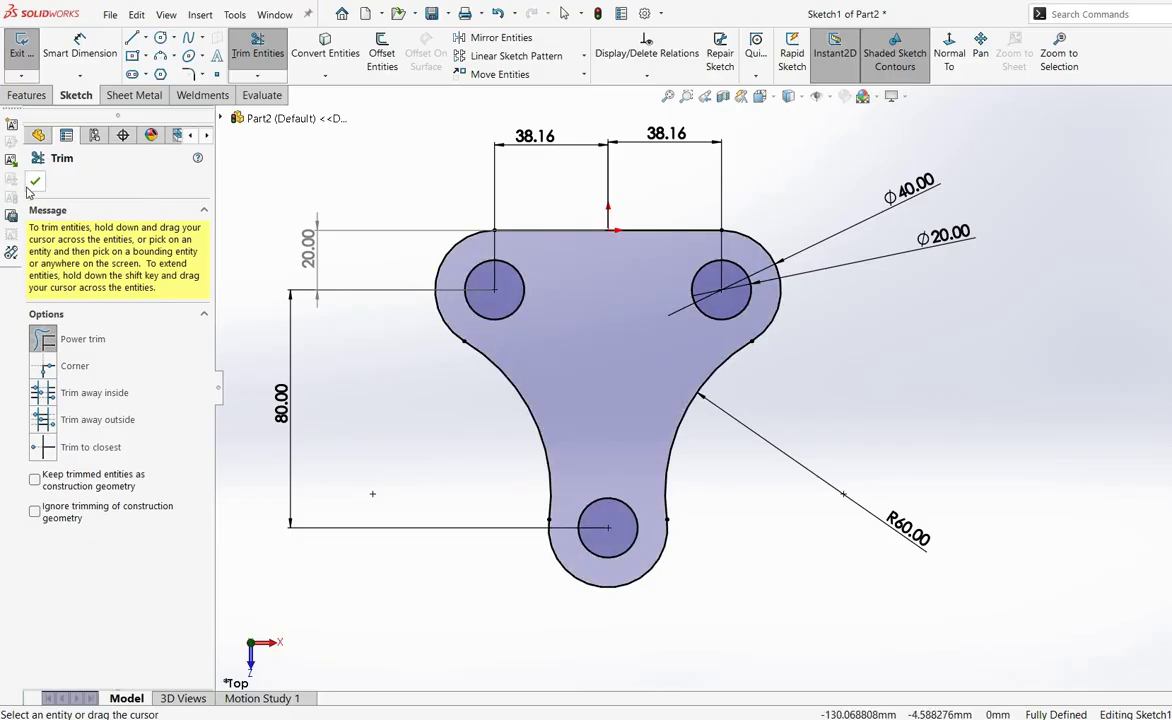
pyautogui.press('Escape')
# - Extrude the plate sketch 20 mm blind, removing the picked contour from the selection so the three holes stay open
pyautogui.rightClick(616, 313)
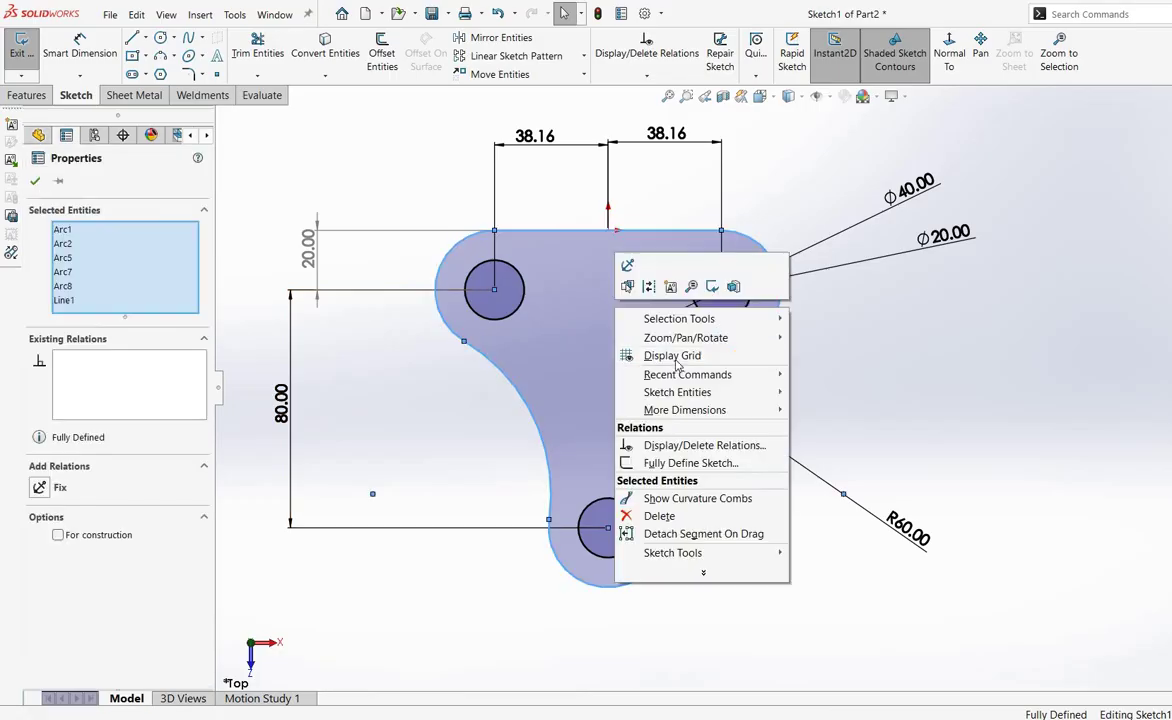
pyautogui.click(735, 283)
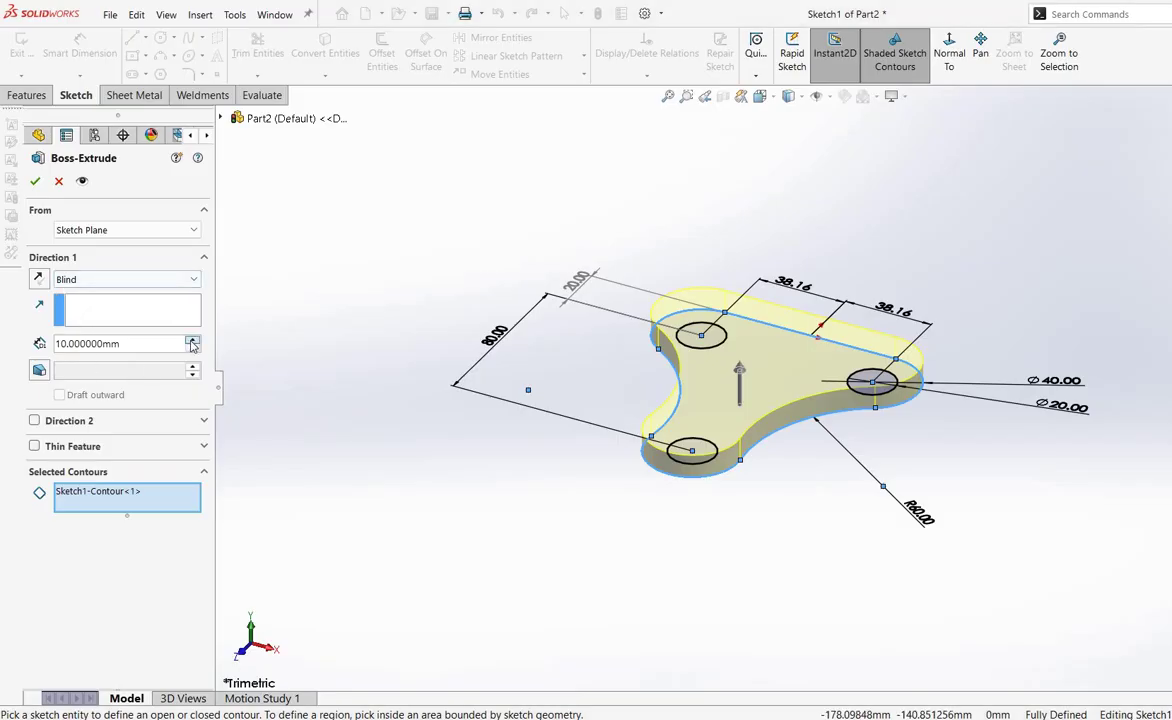
pyautogui.rightClick(100, 500)
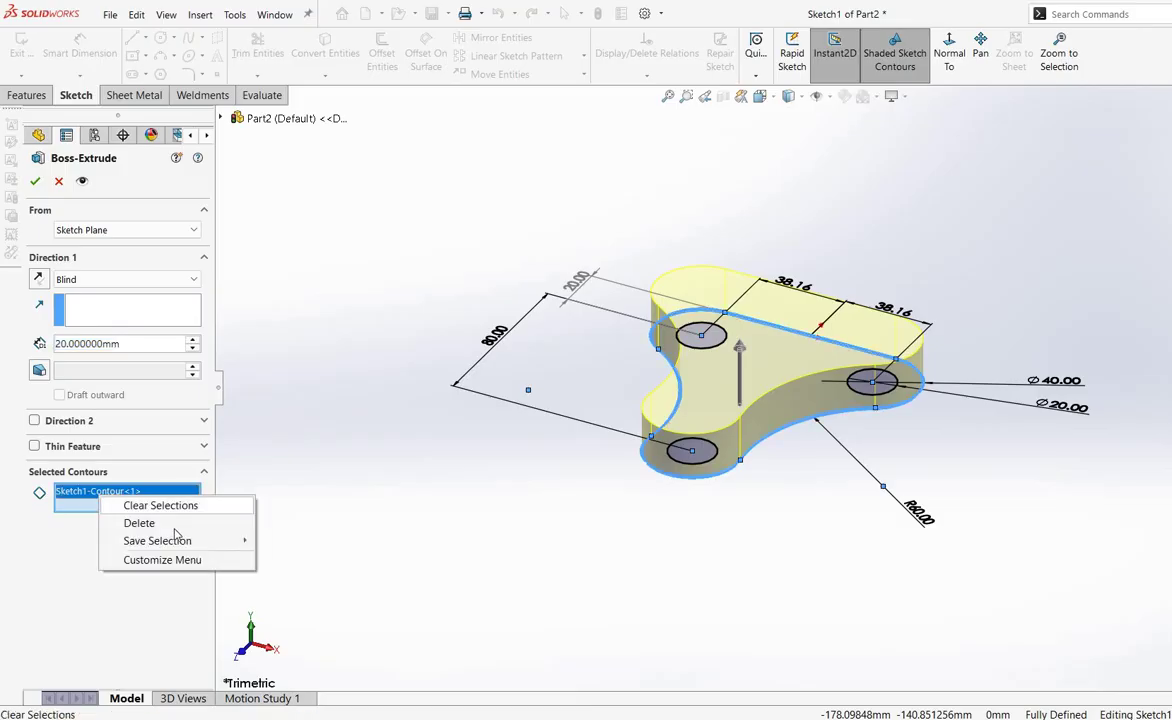
pyautogui.click(125, 521)
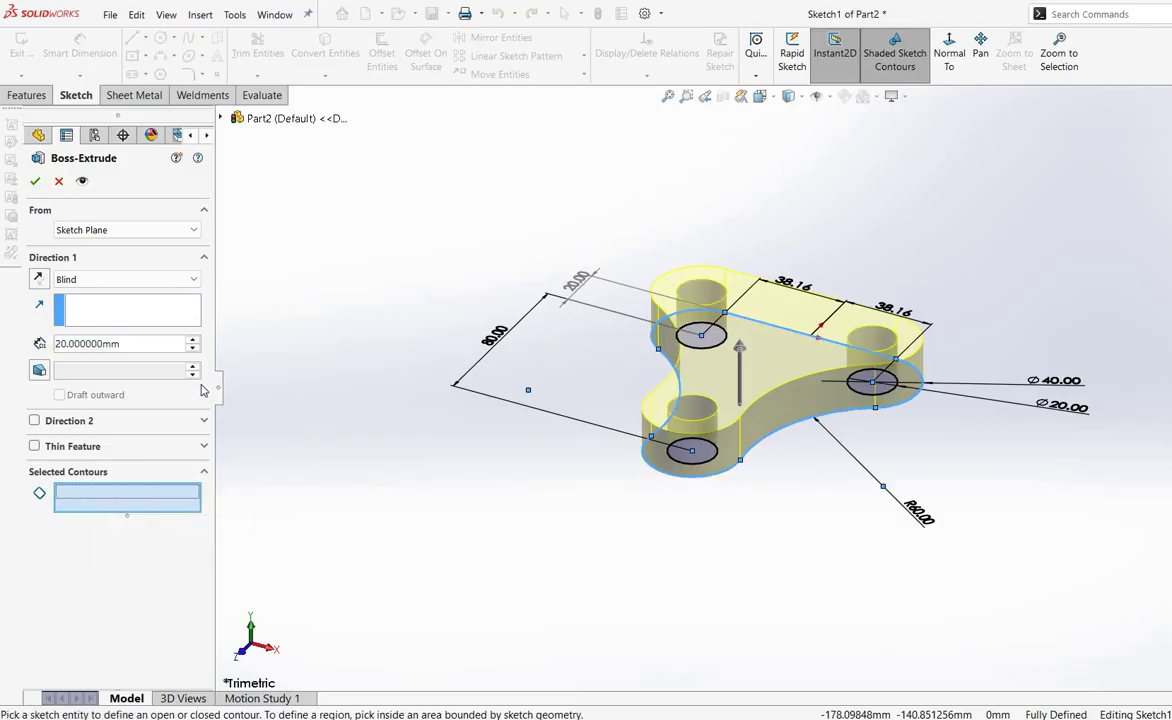
pyautogui.click(34, 182)
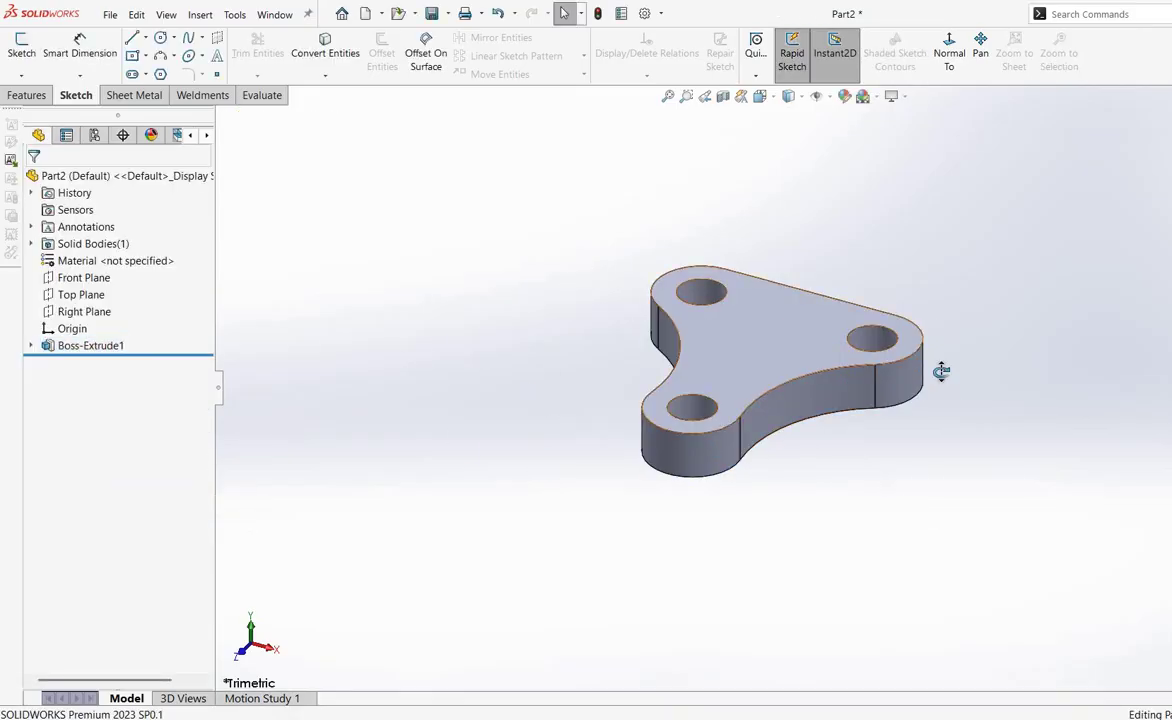
# - Orbit around the extruded plate and switch to the reference drawing image to check the lug's dimensions
pyautogui.moveTo(941, 372); pyautogui.dragTo(873, 445, button='middle')
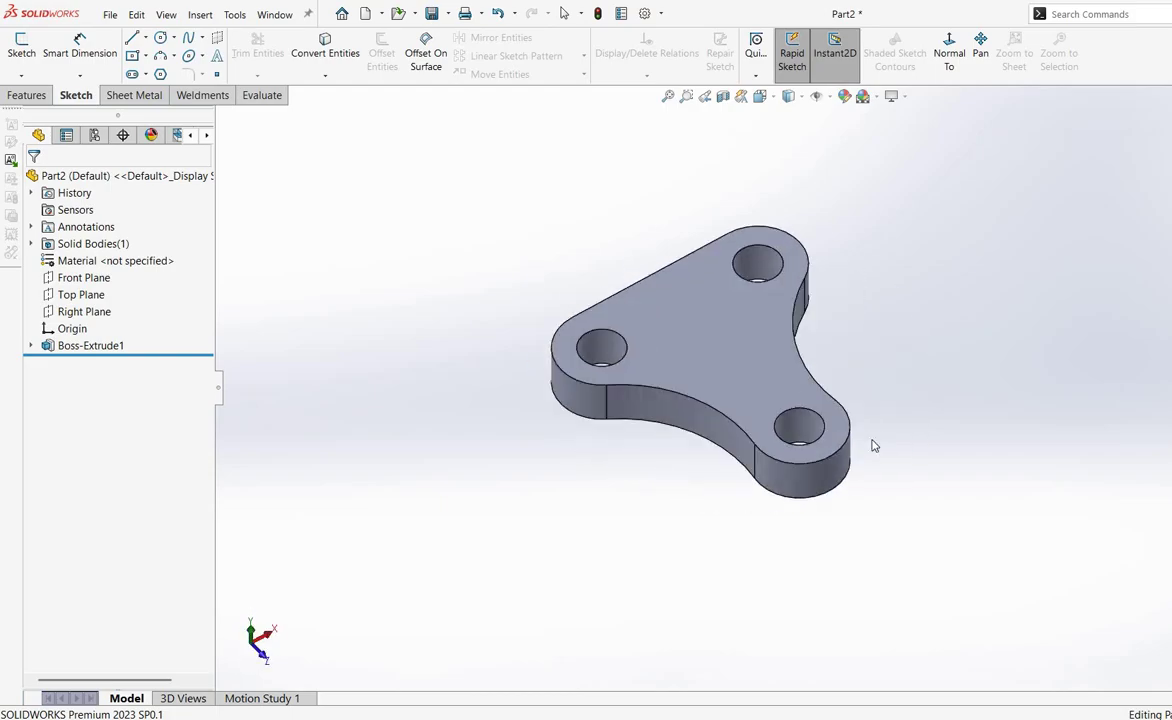
pyautogui.hotkey('alt', 'Tab')
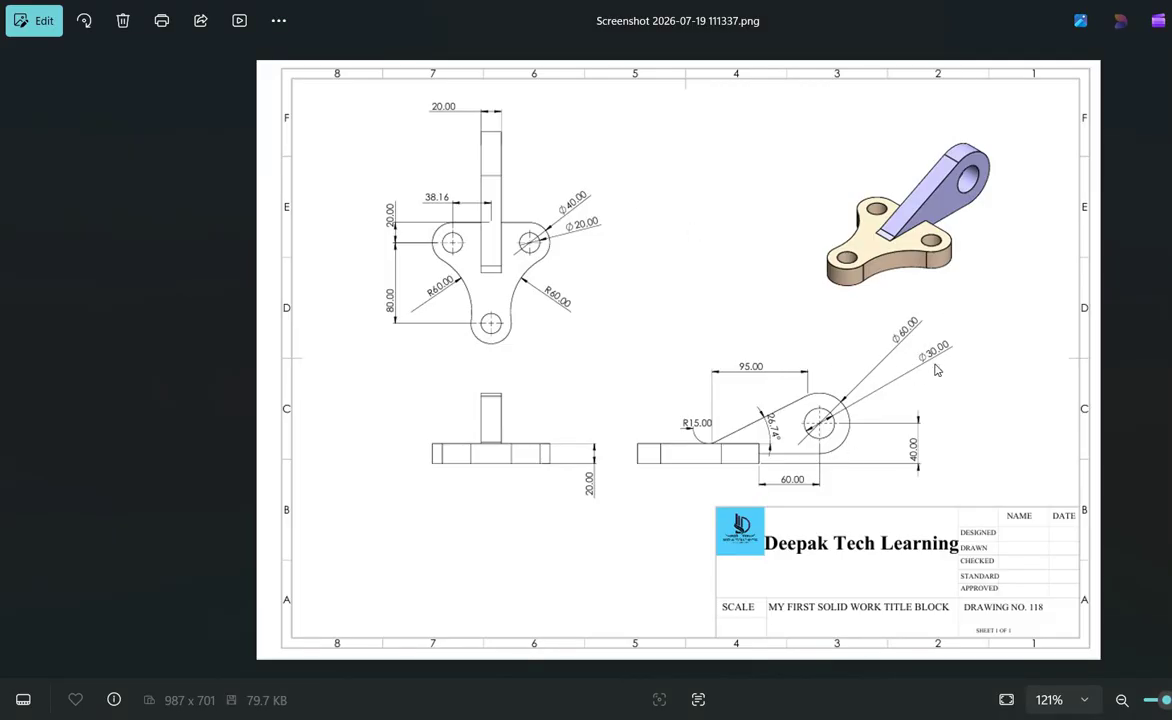
# - Switch to SOLIDWORKS and sketch two concentric circles on the Right Plane, above and beyond the plate's origin end, the inner about 32 mm in diameter
pyautogui.hotkey('alt', 'Tab')
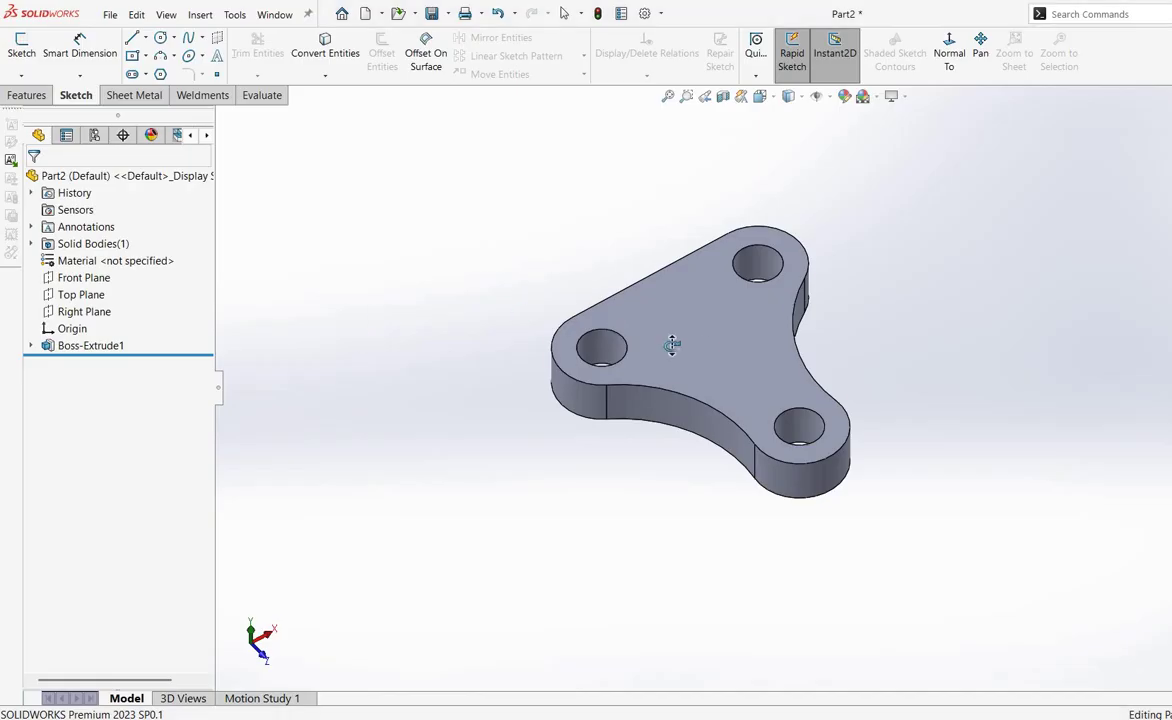
pyautogui.moveTo(604, 332); pyautogui.dragTo(523, 332, button='middle')
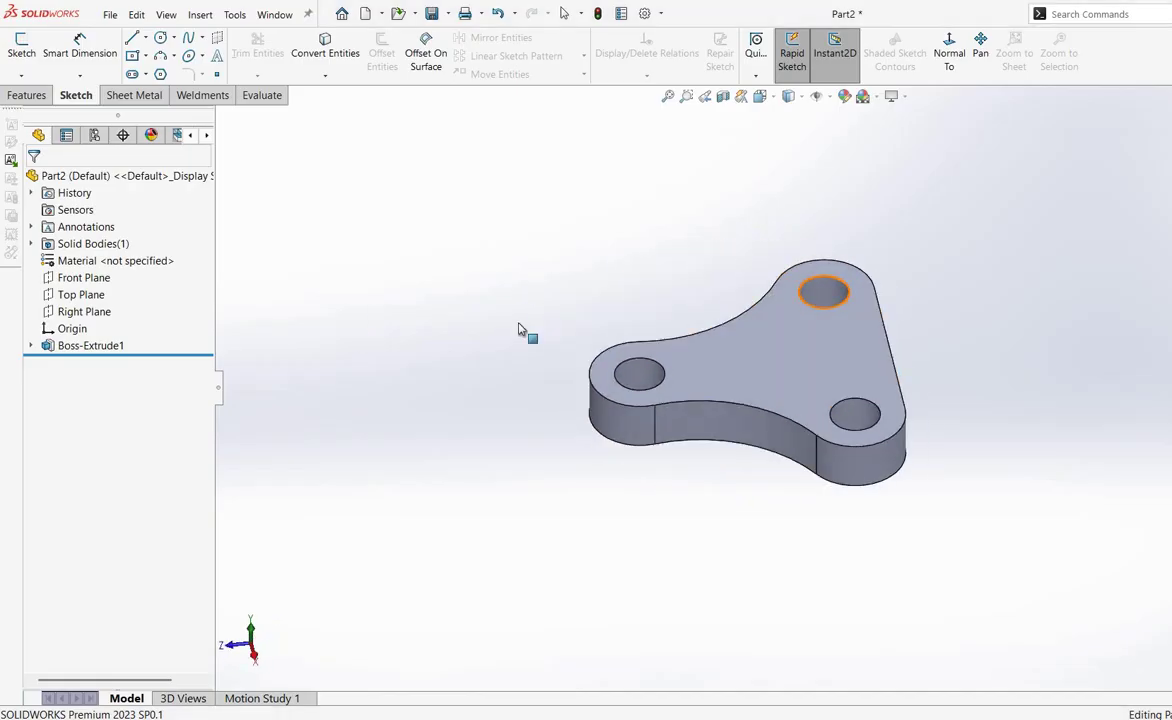
pyautogui.rightClick(84, 311)
pyautogui.click(97, 288)
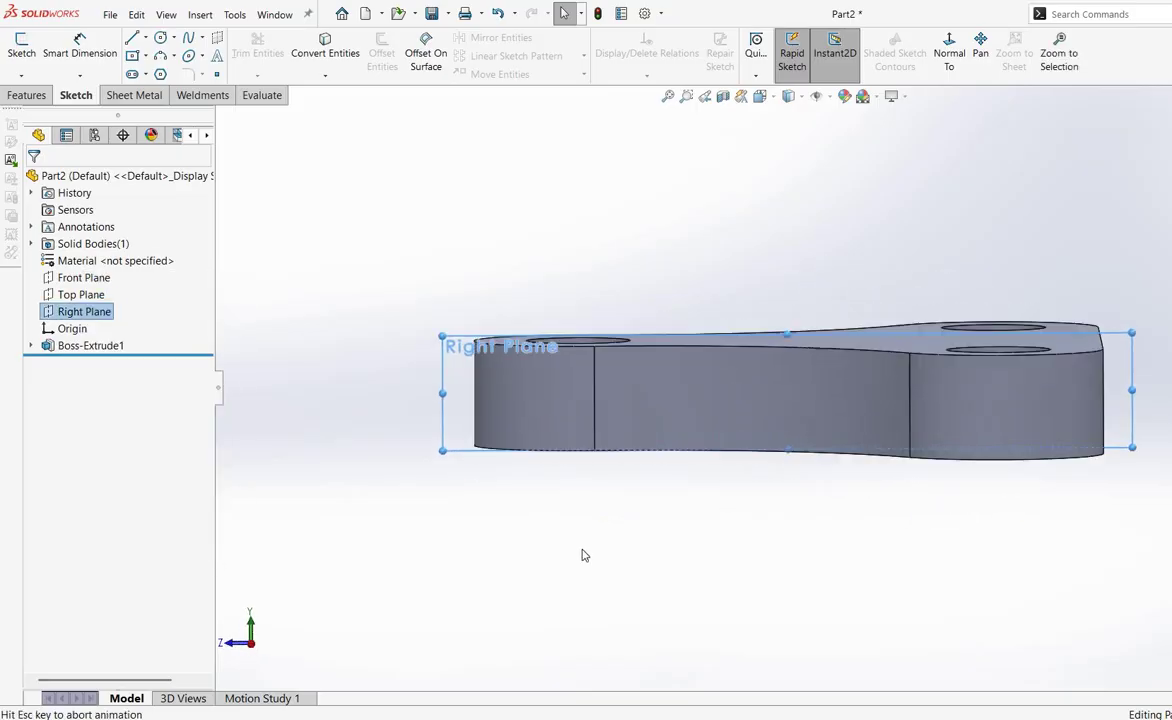
pyautogui.click(160, 38)
pyautogui.click(1041, 209)
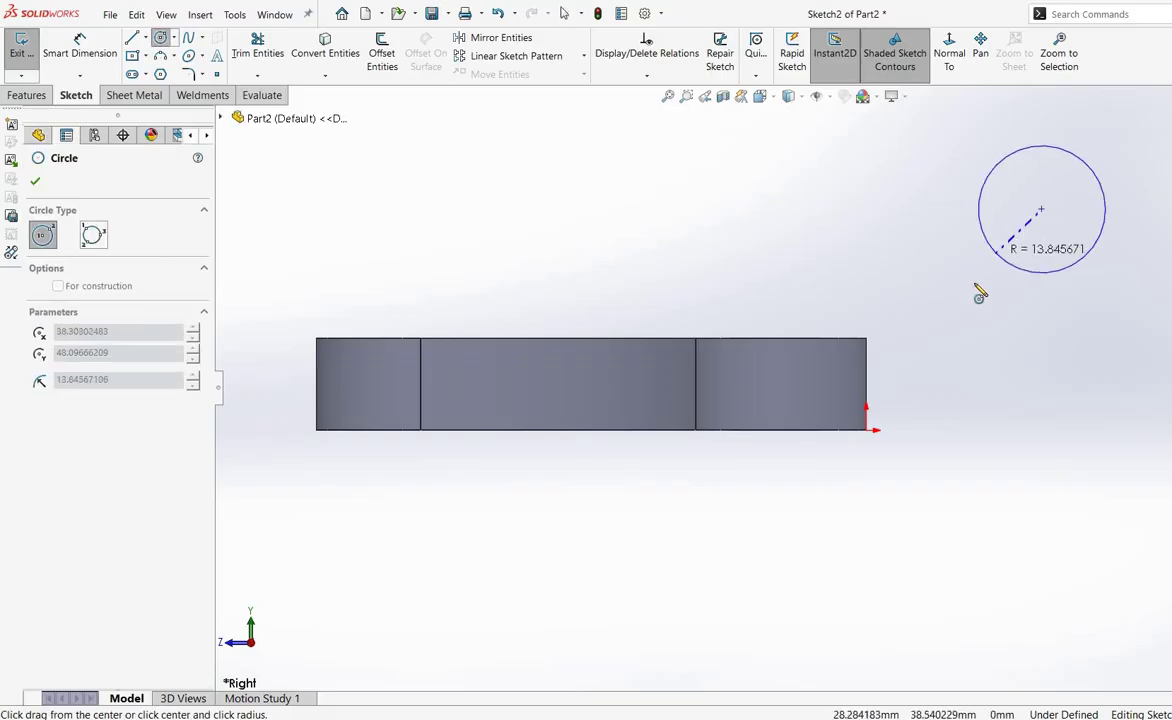
pyautogui.click(978, 290)
pyautogui.click(1041, 209)
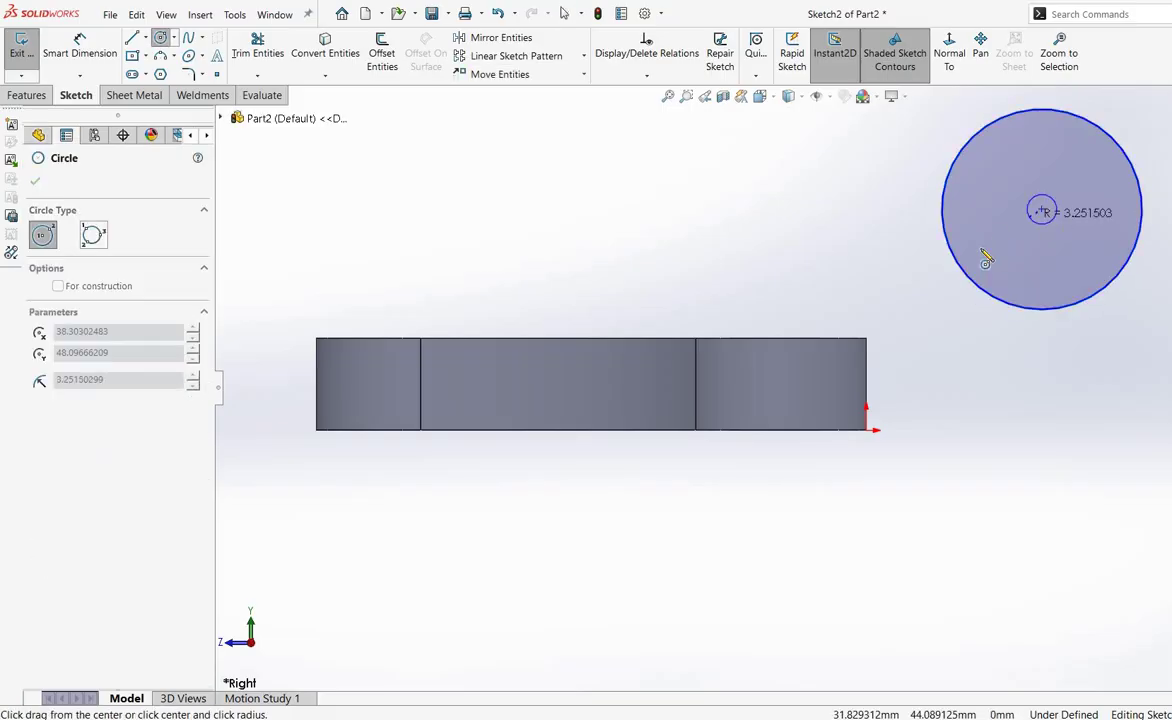
pyautogui.click(985, 255)
pyautogui.rightClick(985, 255)
pyautogui.click(1032, 268)
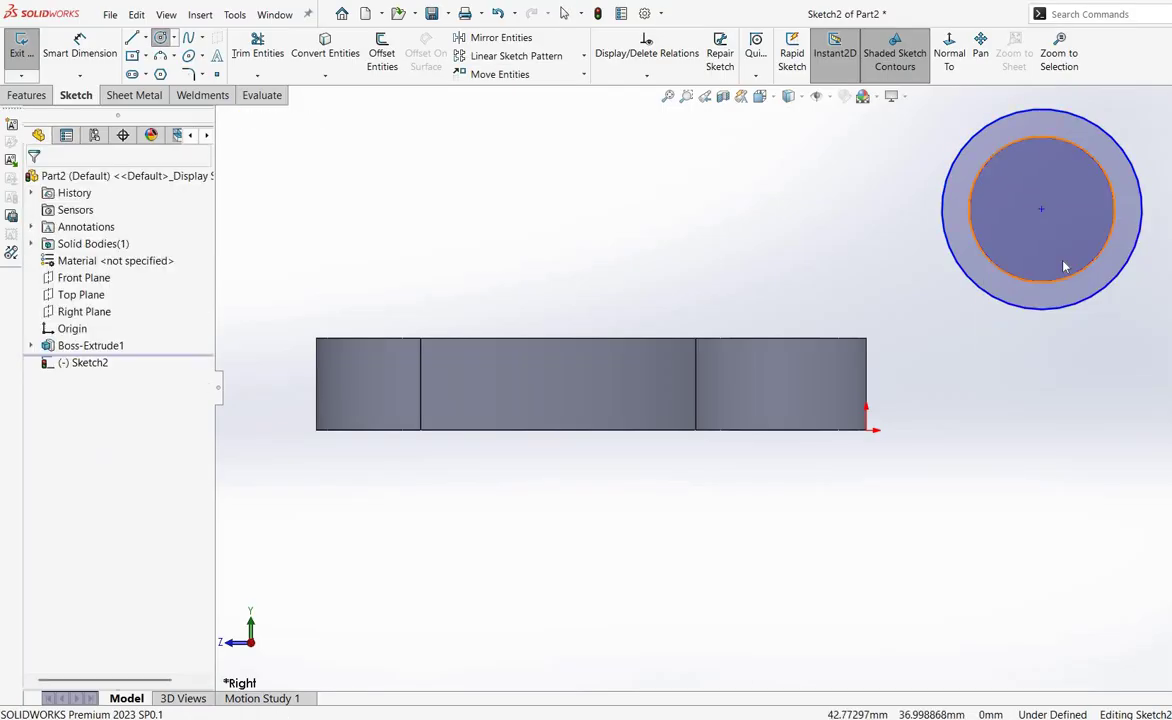
# - Dimension the outer circle's diameter as 60 mm and the inner circle's diameter as 30 mm
pyautogui.scroll(2, 1063, 263)
pyautogui.moveTo(832, 241); pyautogui.dragTo(850, 185, button='right')
pyautogui.click(855, 281)
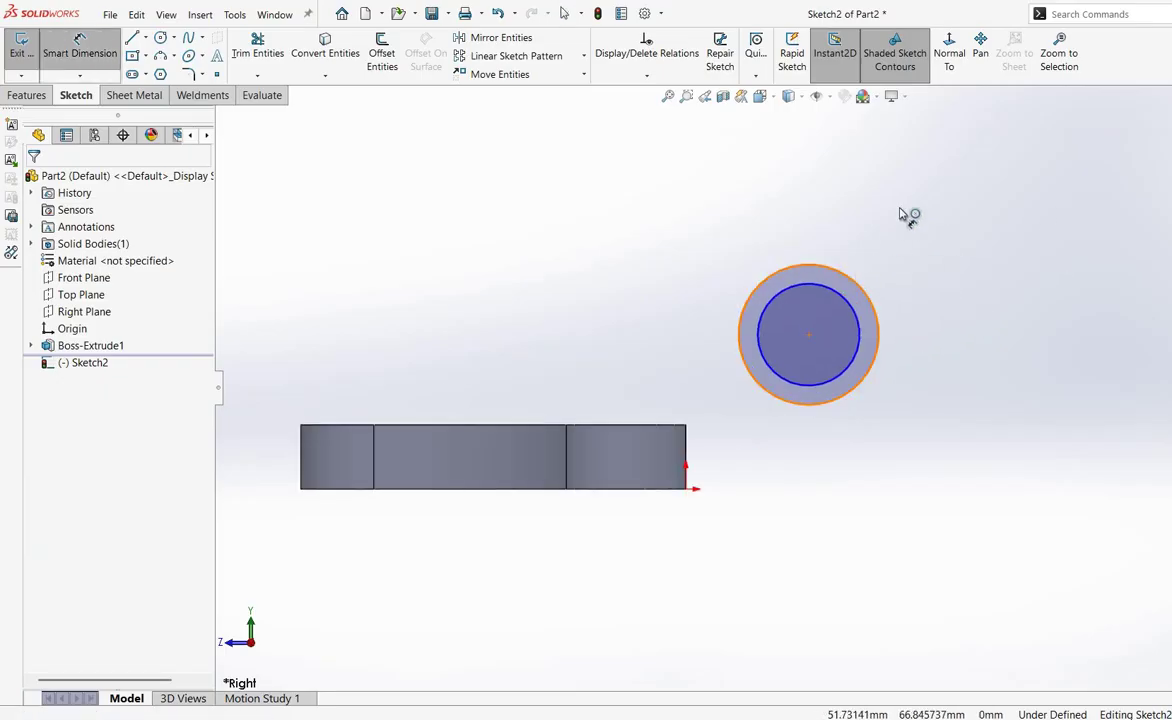
pyautogui.click(907, 199)
pyautogui.write('60')
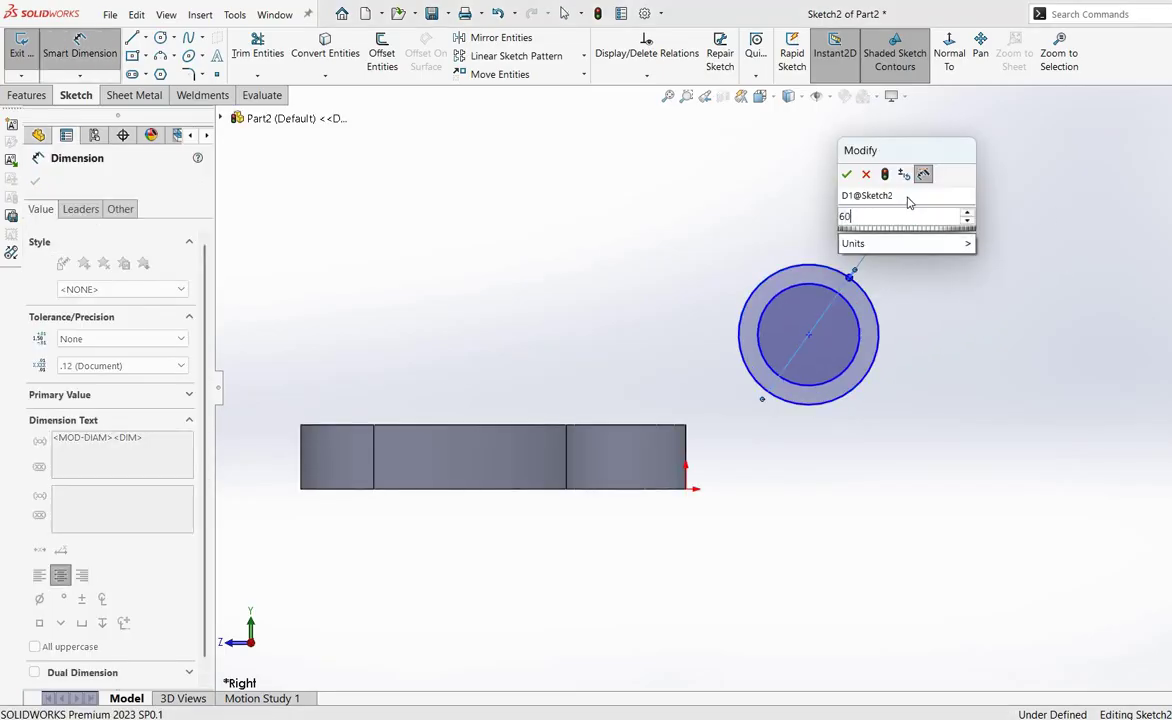
pyautogui.press('Return')
pyautogui.click(859, 328)
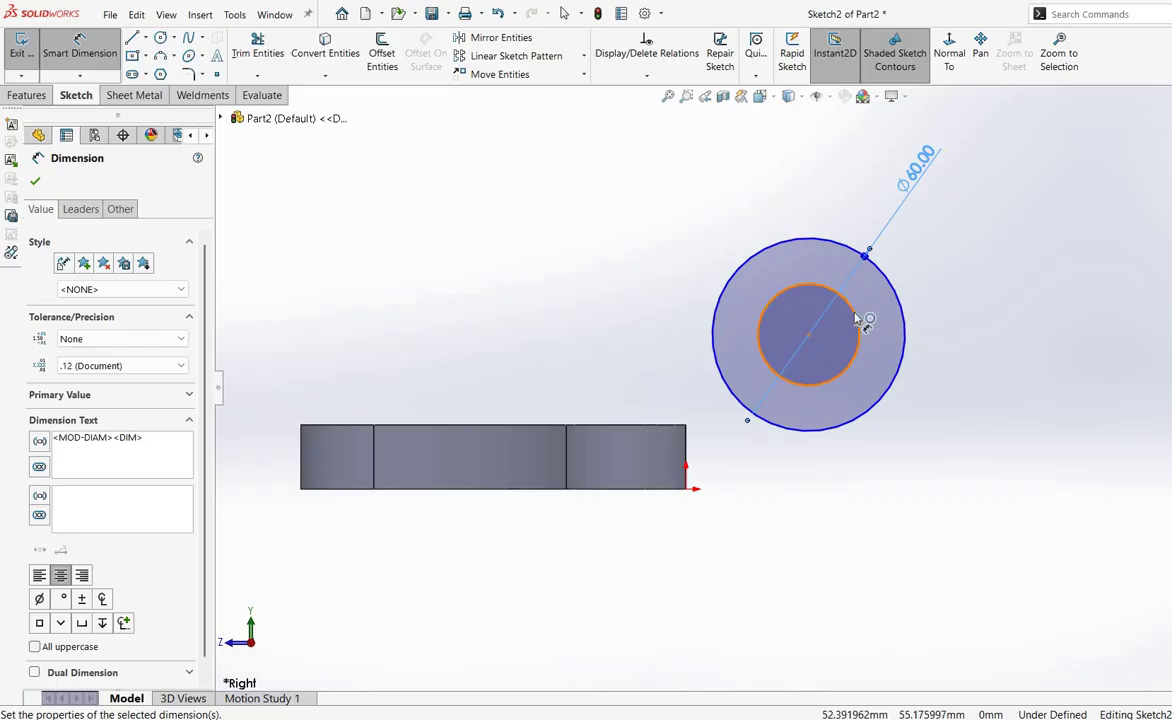
pyautogui.click(977, 236)
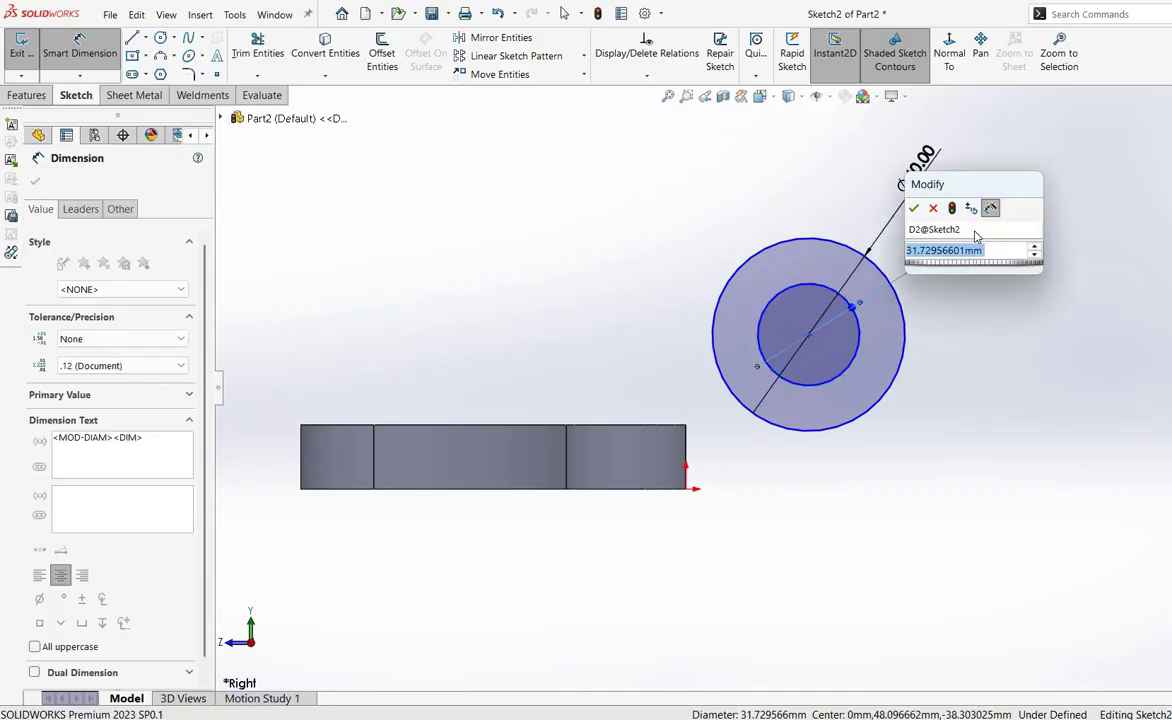
pyautogui.write('30')
pyautogui.press('Return')
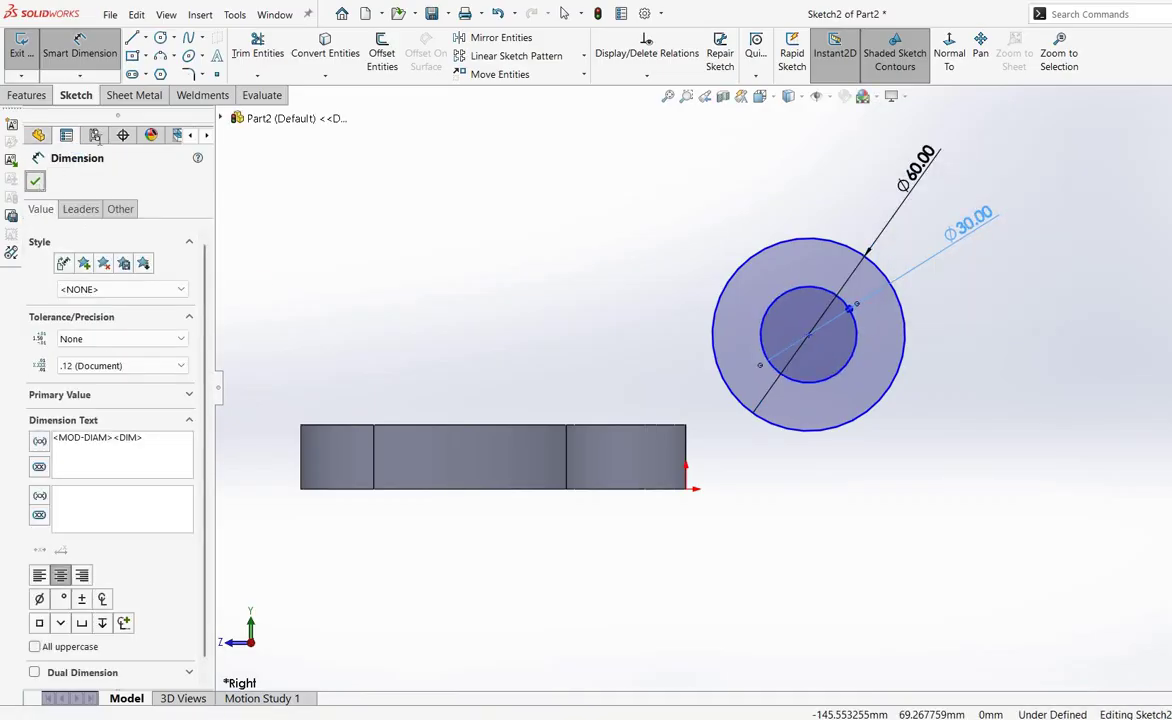
pyautogui.click(35, 181)
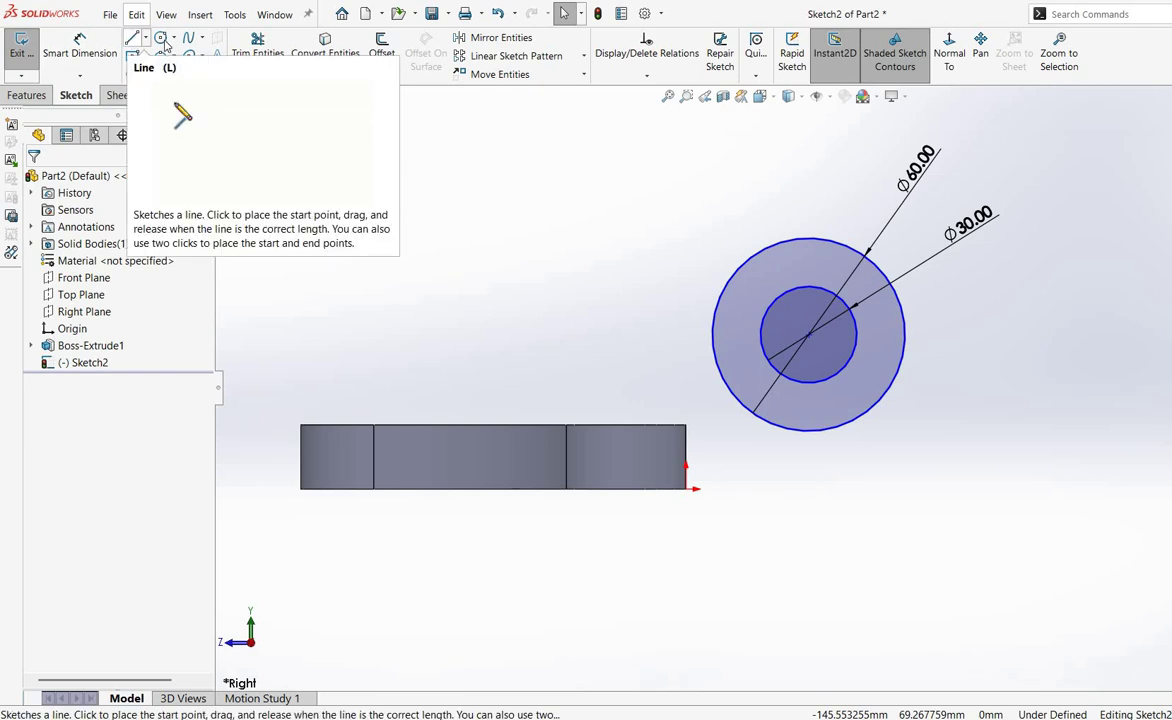
# - Dimension the horizontal distance from the origin to the circles' shared centre as 60 mm
pyautogui.click(104, 60)
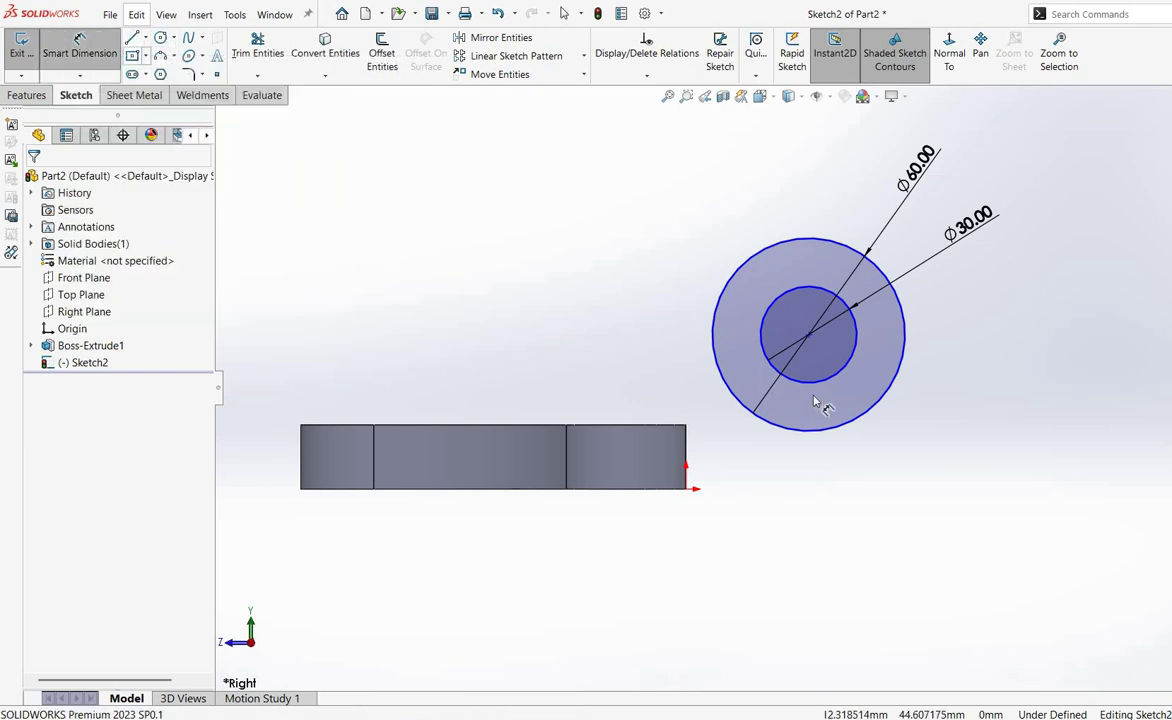
pyautogui.click(822, 388)
pyautogui.click(687, 489)
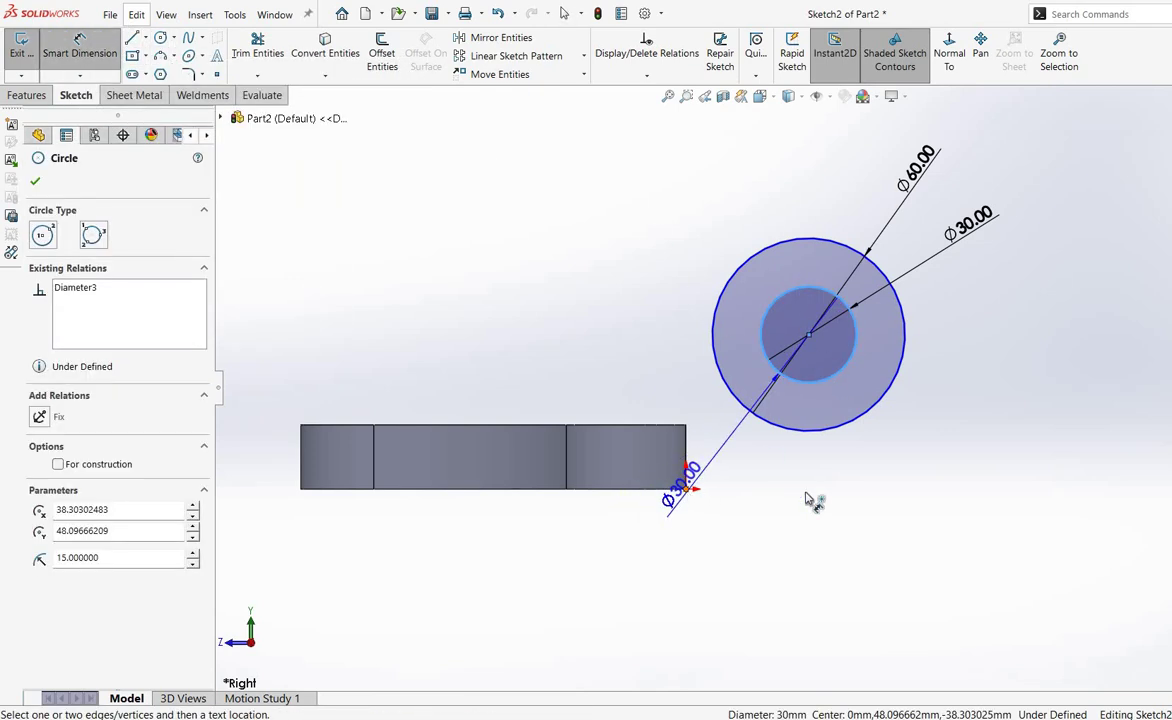
pyautogui.click(790, 568)
pyautogui.press('Return')
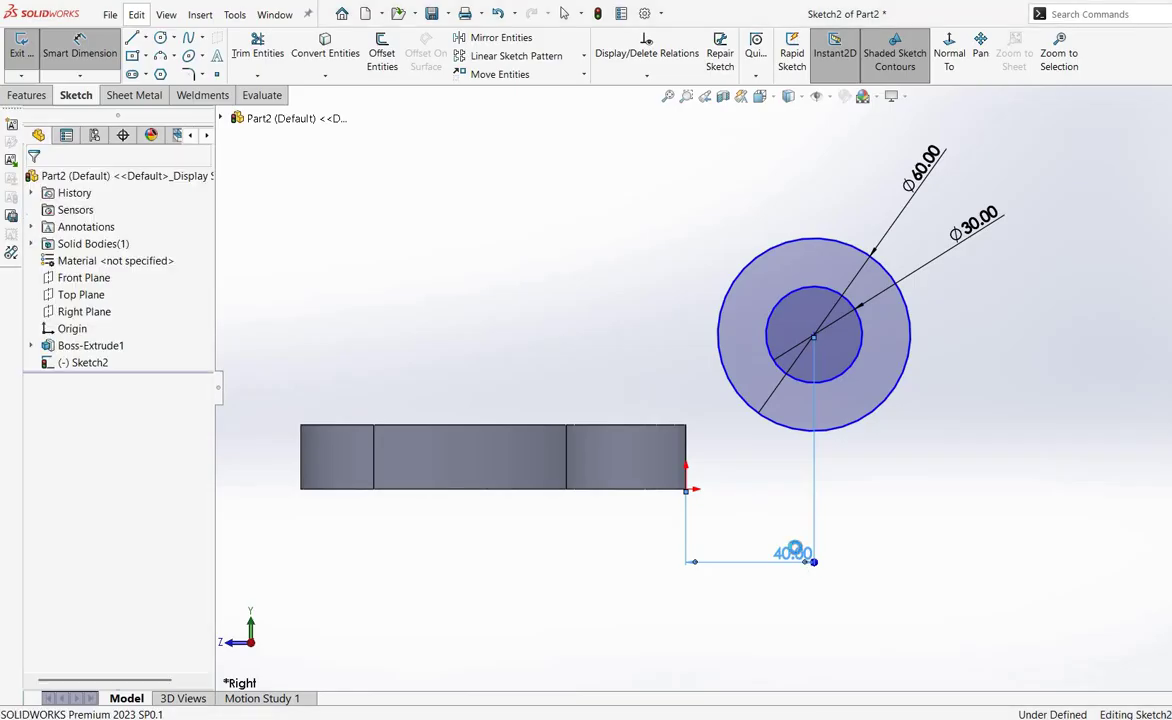
pyautogui.doubleClick(797, 552)
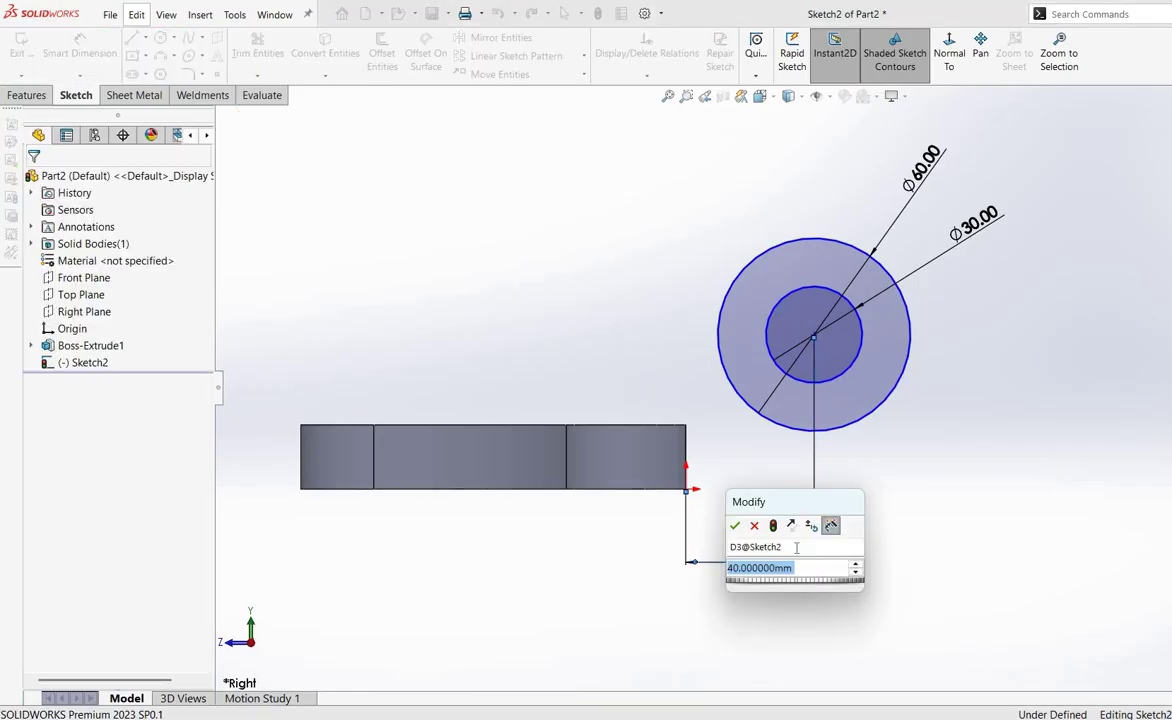
pyautogui.write('40')
pyautogui.press('Return')
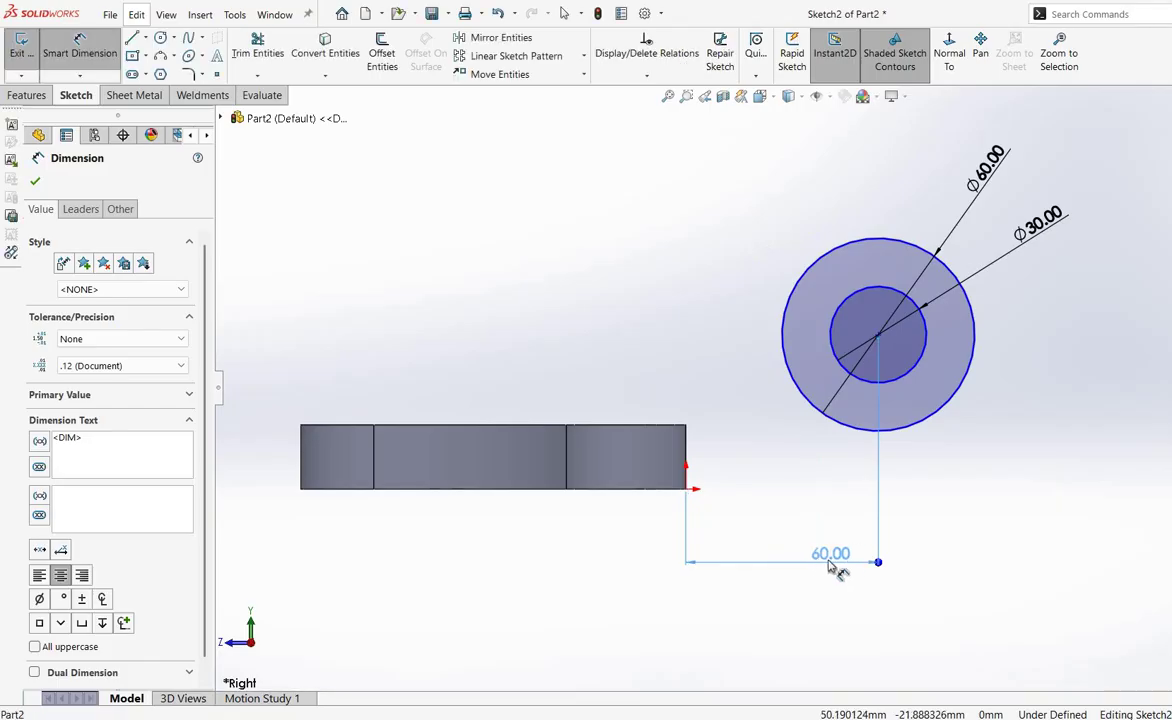
pyautogui.press('Escape')
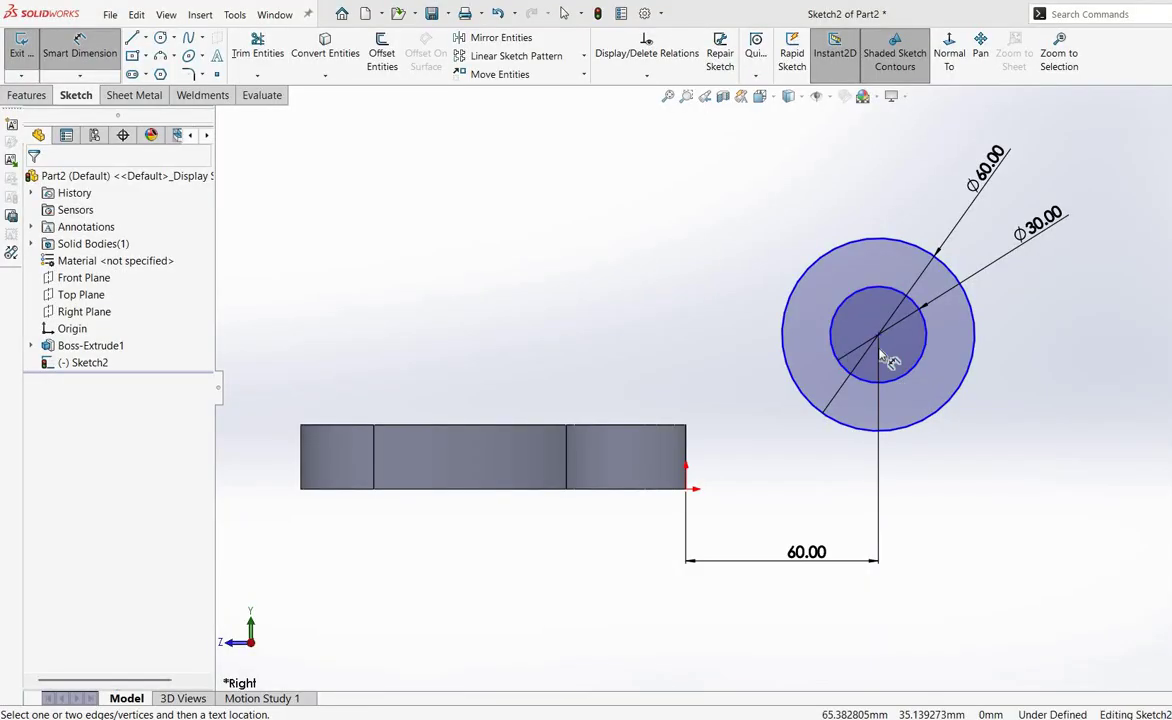
# - Dimension the vertical distance from the origin to the circles' shared centre as 40 mm
pyautogui.click(686, 489)
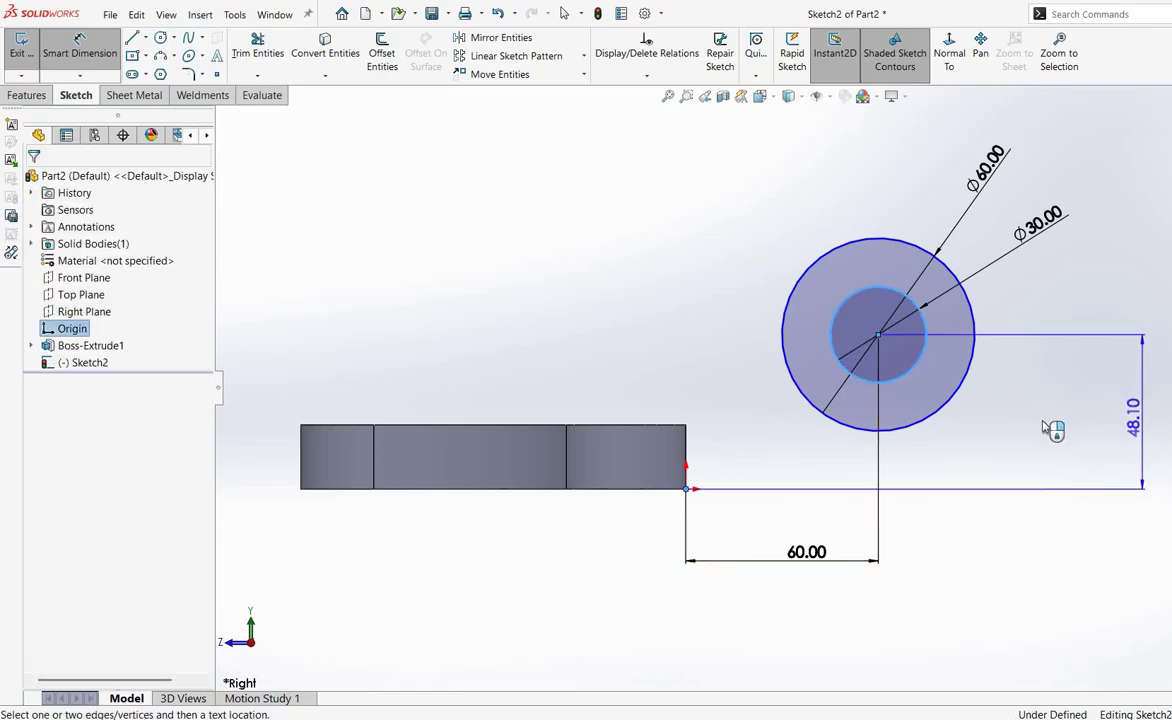
pyautogui.click(1047, 430)
pyautogui.write('40')
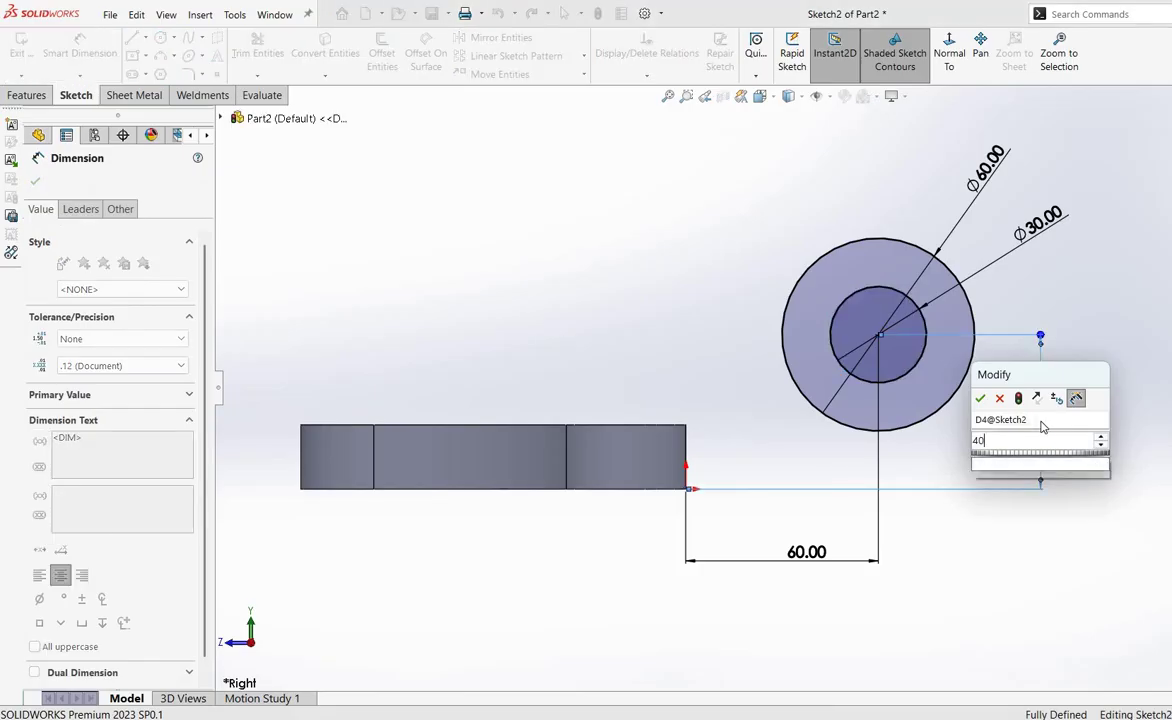
pyautogui.press('Return')
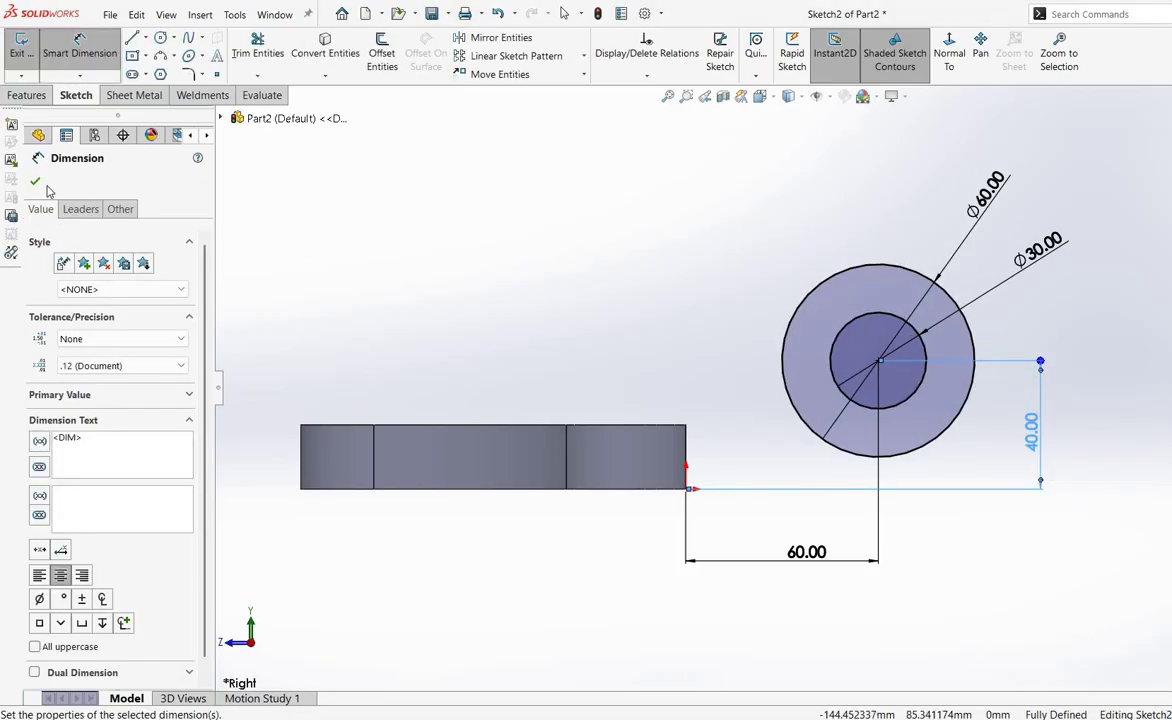
pyautogui.click(36, 183)
pyautogui.press('l')
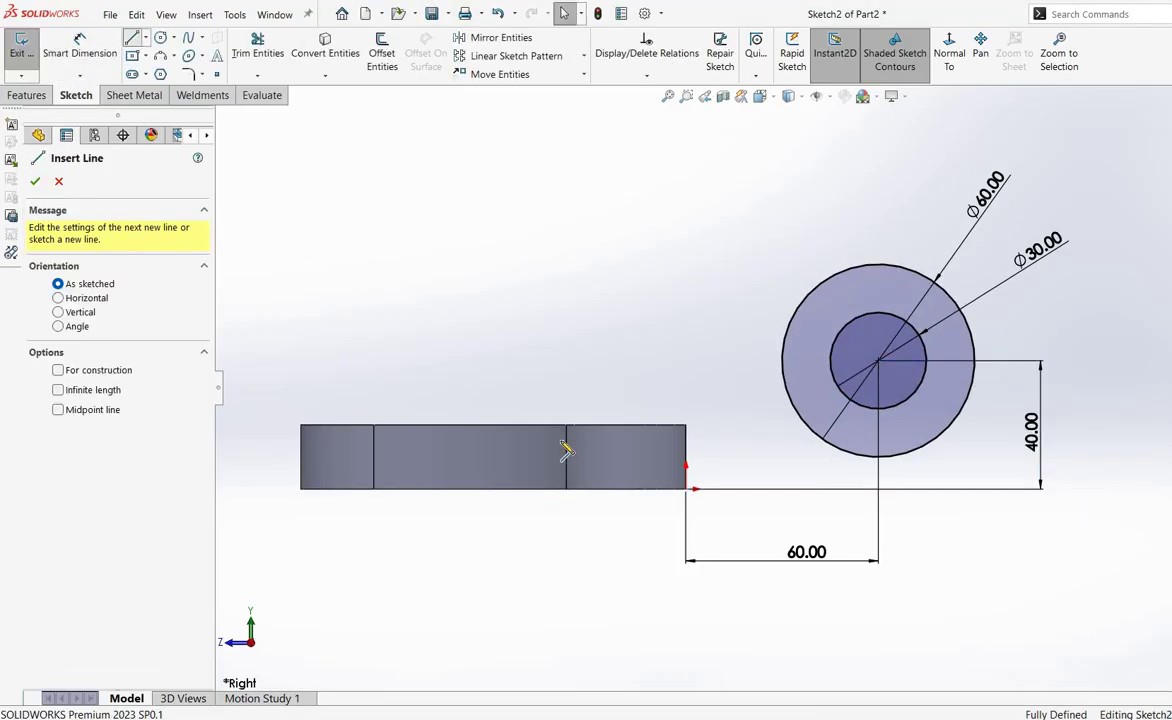
pyautogui.click(516, 413)
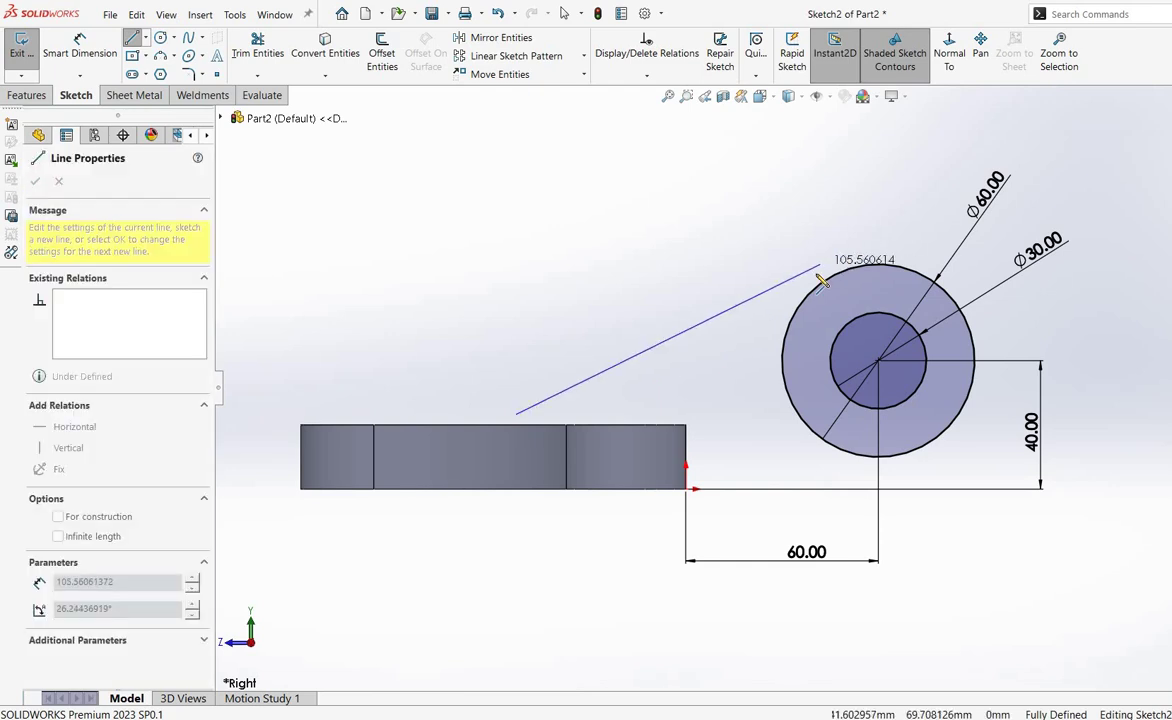
pyautogui.press('Escape')
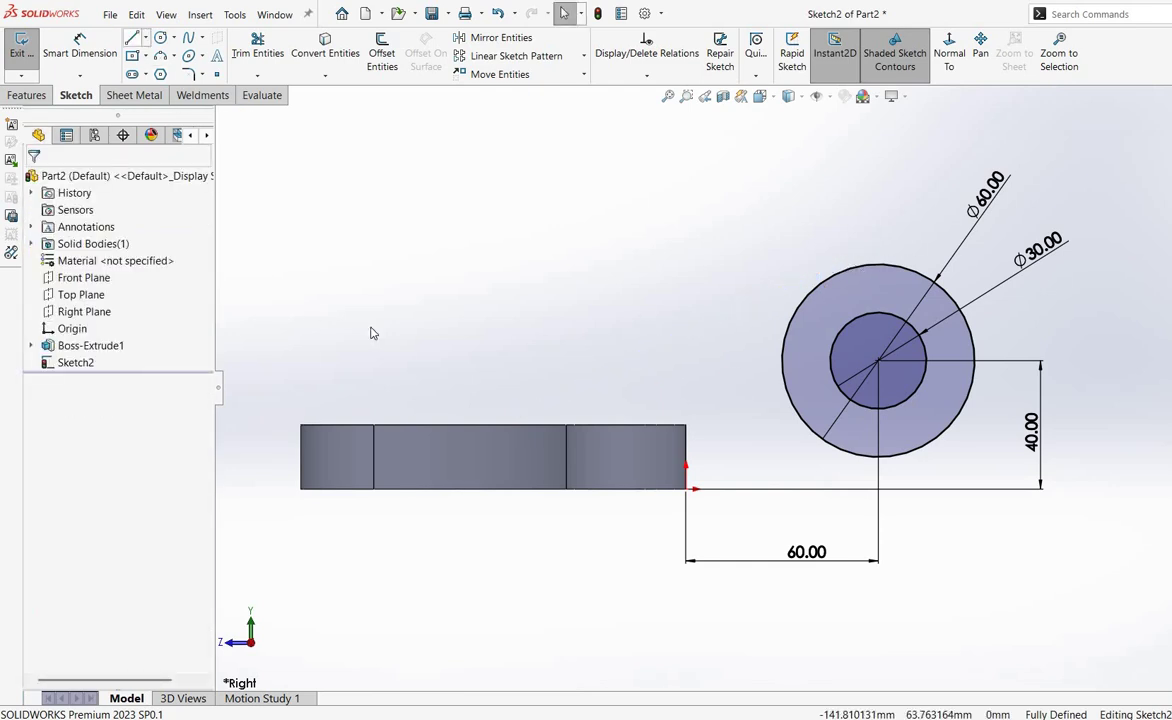
# - Sketch a slanted line about 116 mm long from the plate's top edge towards the outer circle and make it tangent to that circle
pyautogui.press('l')
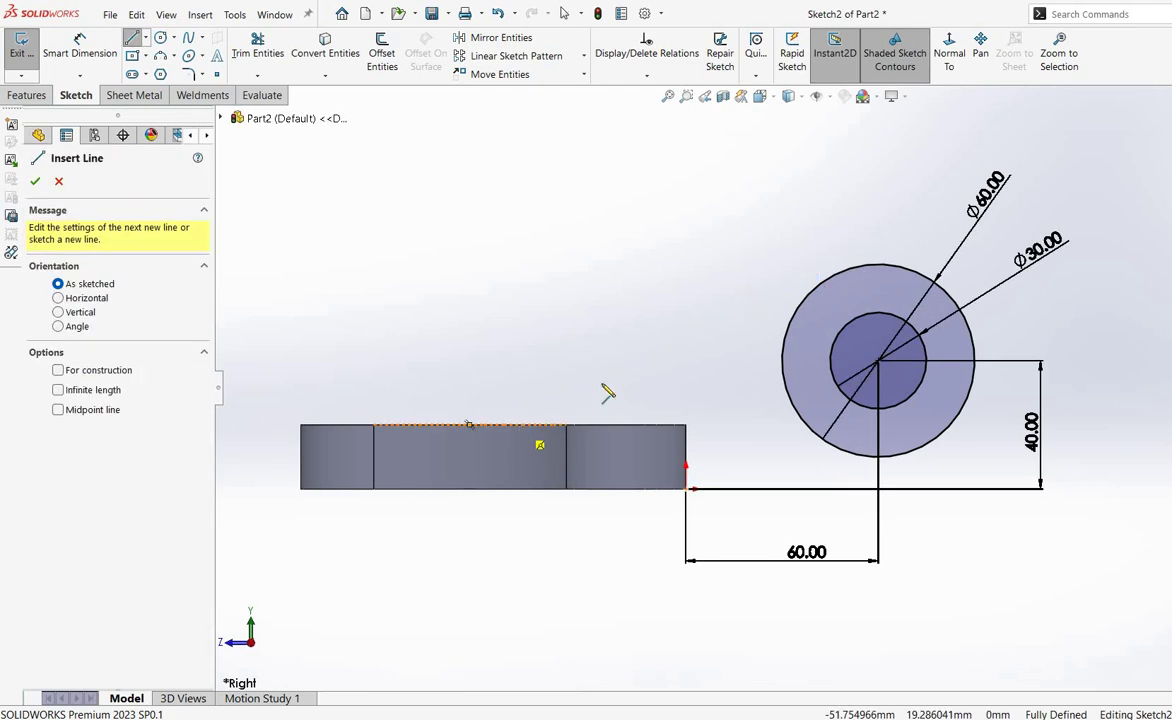
pyautogui.moveTo(520, 425)
pyautogui.mouseDown()
pyautogui.moveTo(846, 268)
pyautogui.moveTo(844, 243)
pyautogui.mouseUp()
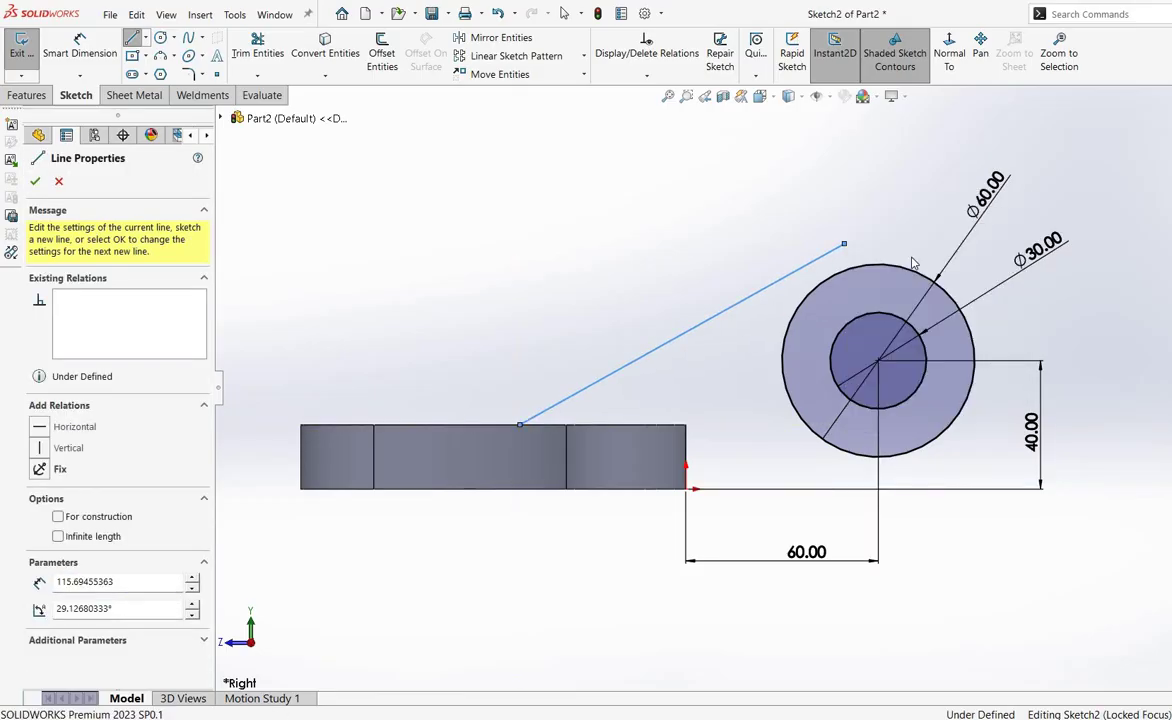
pyautogui.press('Escape')
pyautogui.click(838, 266)
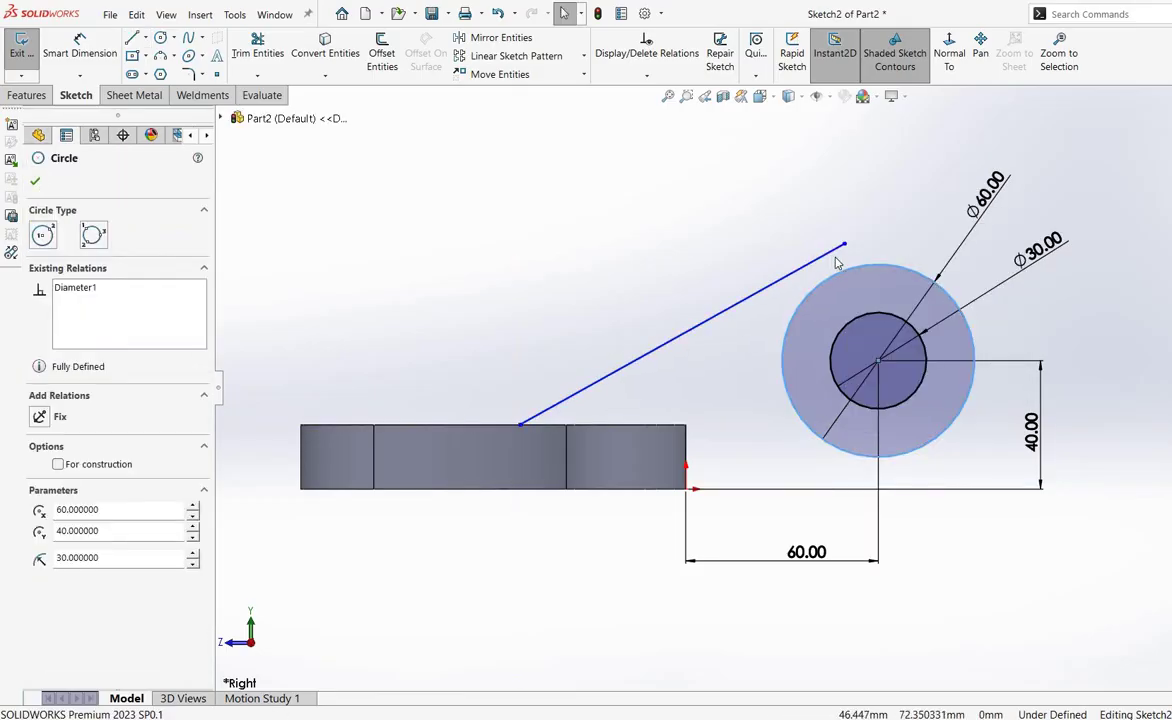
pyautogui.keyDown('ctrl'); pyautogui.click(818, 262); pyautogui.keyUp('ctrl')
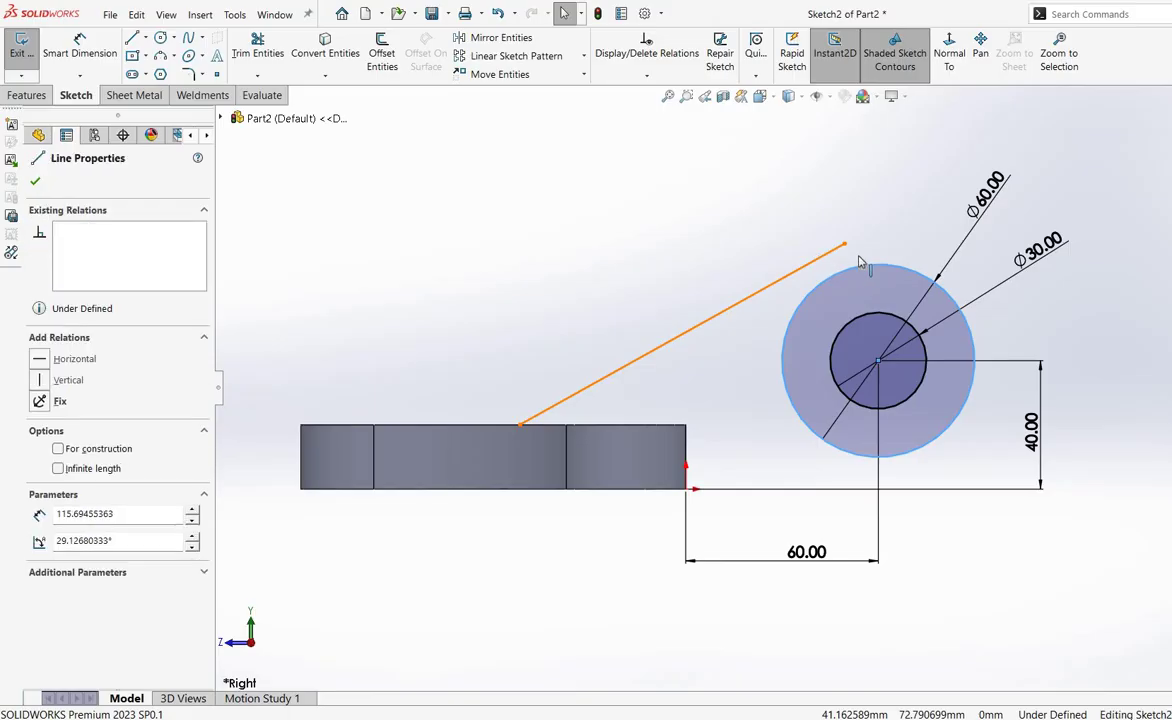
pyautogui.click(864, 203)
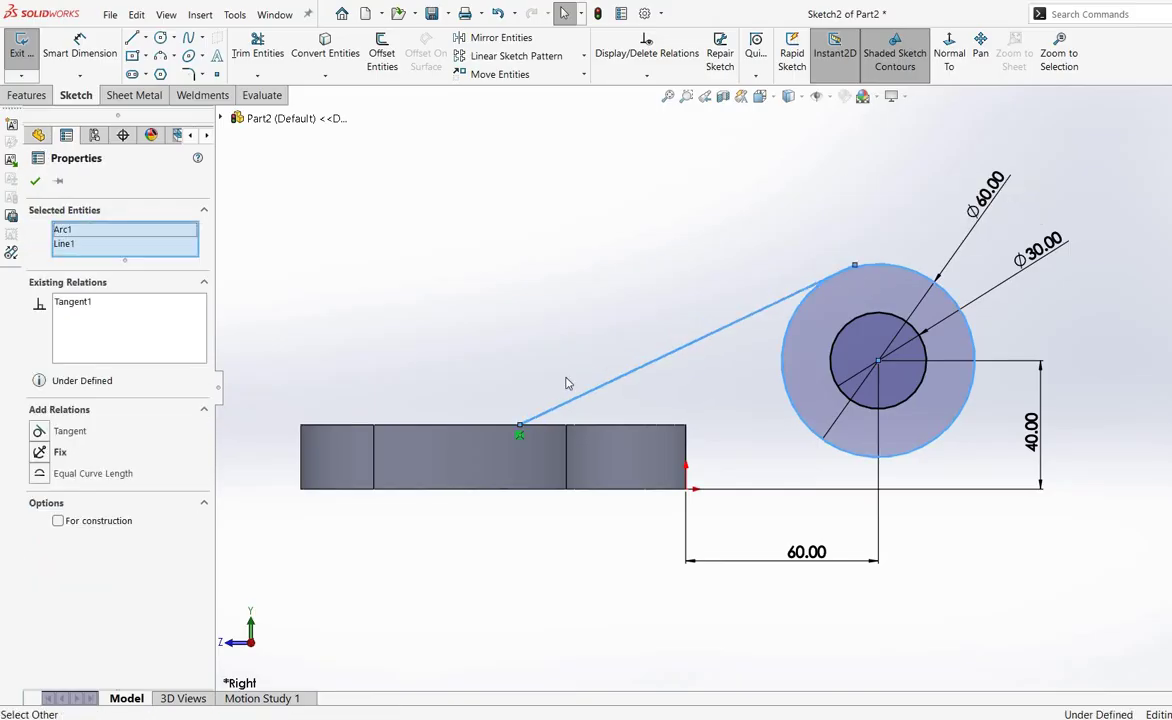
pyautogui.press('Escape')
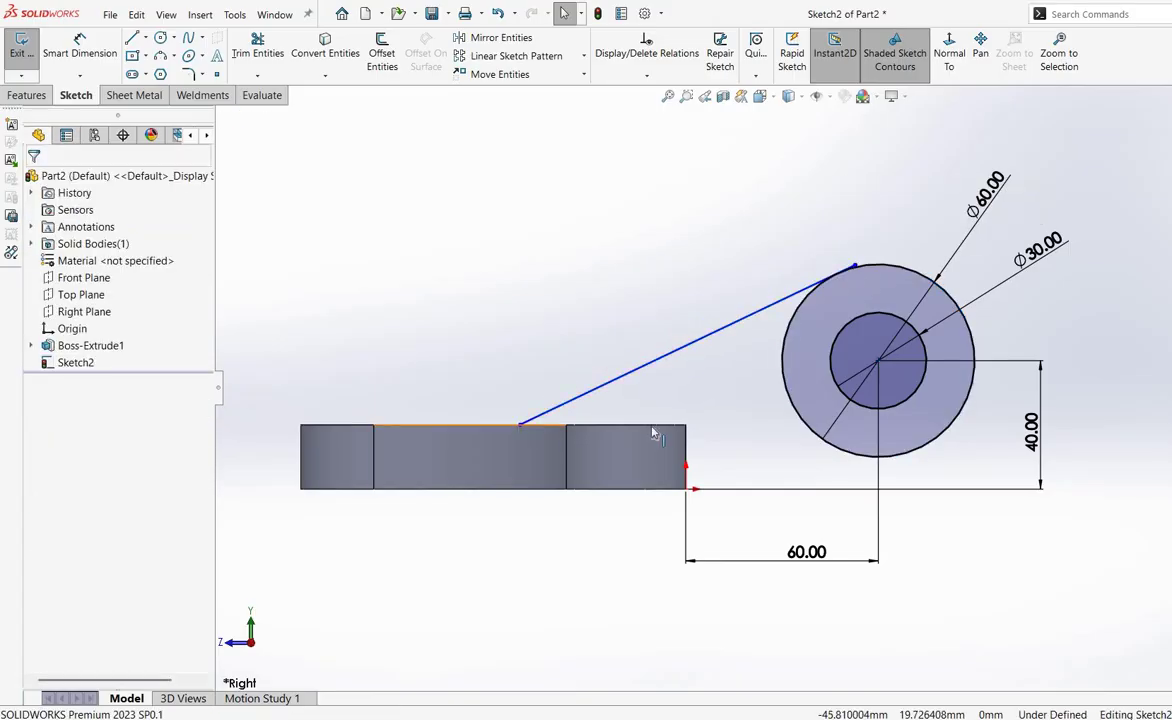
# - Power-trim the end of the slanted line that overhangs its tangent point on the outer circle
pyautogui.click(242, 55)
pyautogui.scroll(-6, 845, 300)
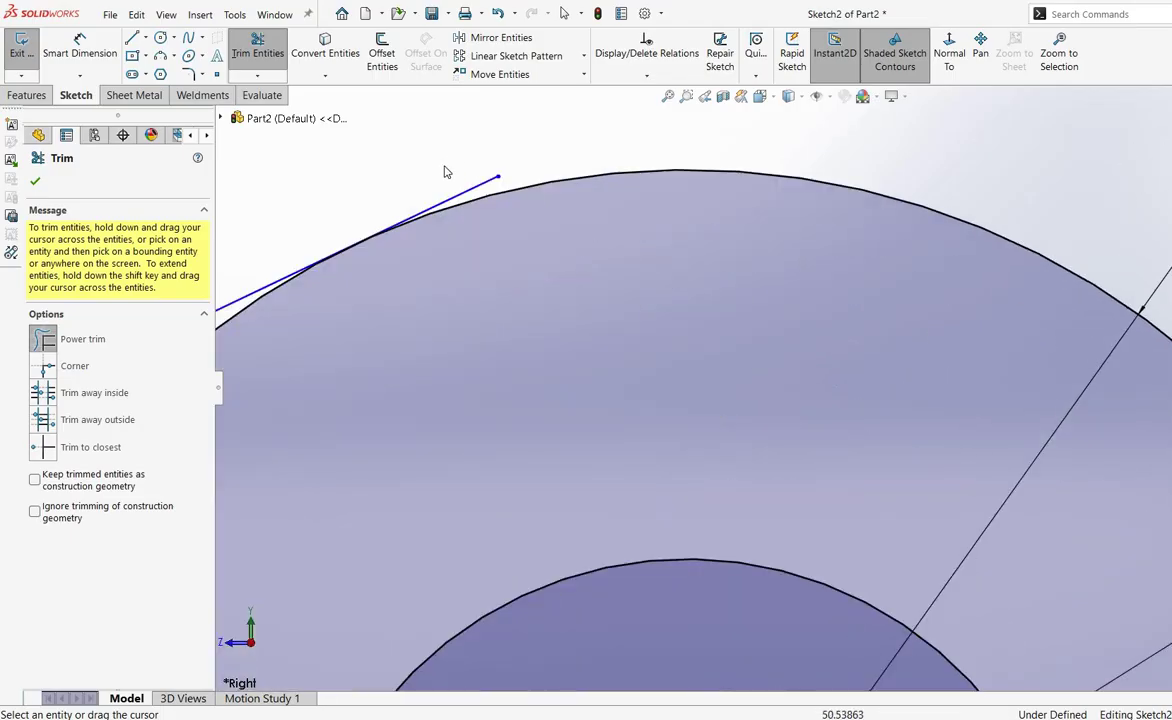
pyautogui.scroll(6, 701, 391)
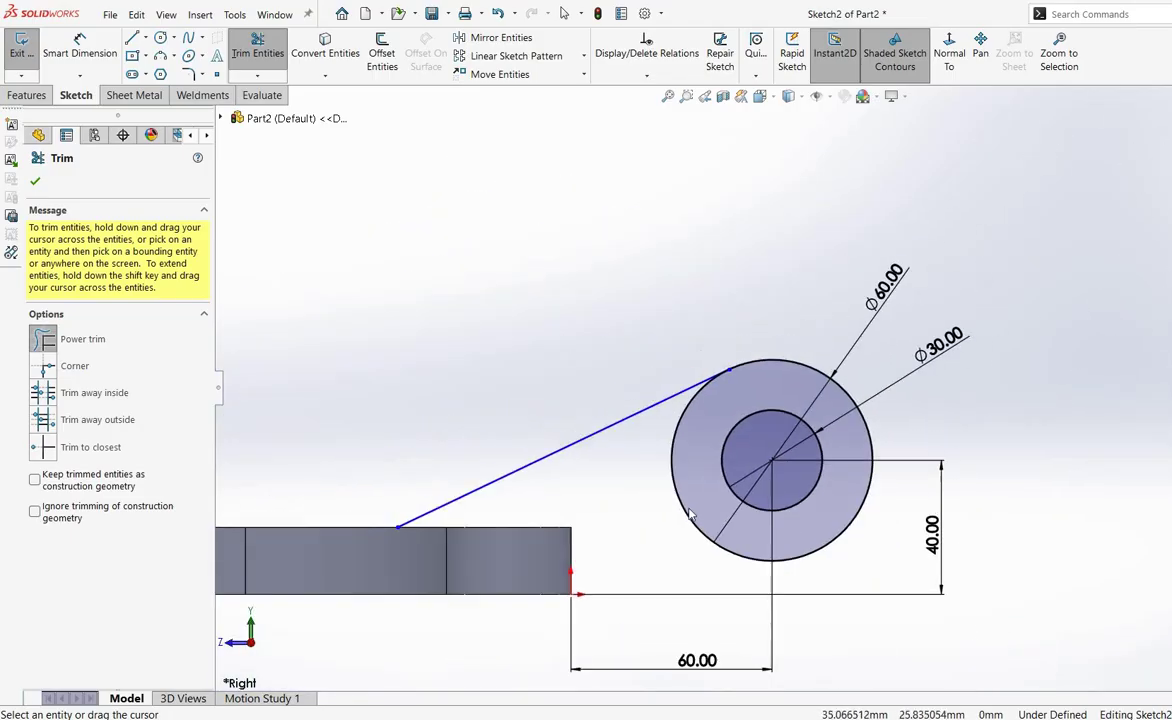
pyautogui.click(34, 181)
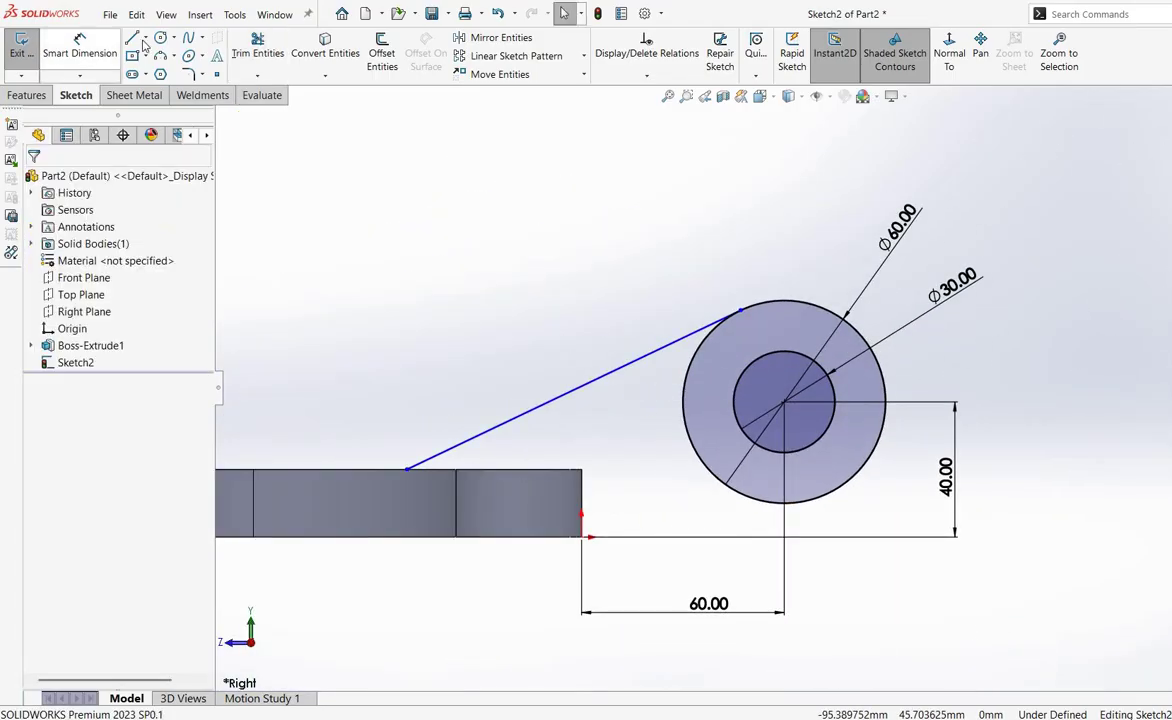
# - Sketch a horizontal line 60 mm long from the bottom quadrant of the outer circle to the plate's vertical edge
pyautogui.press('l')
pyautogui.scroll(-5, 753, 557)
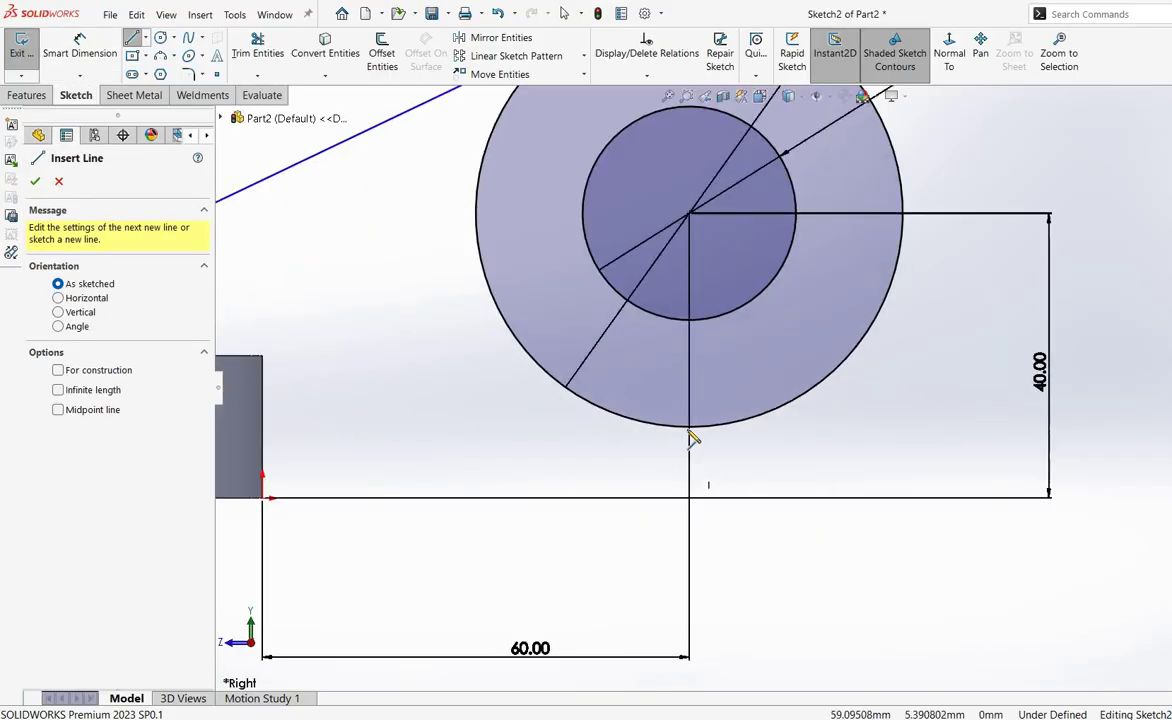
pyautogui.click(689, 426)
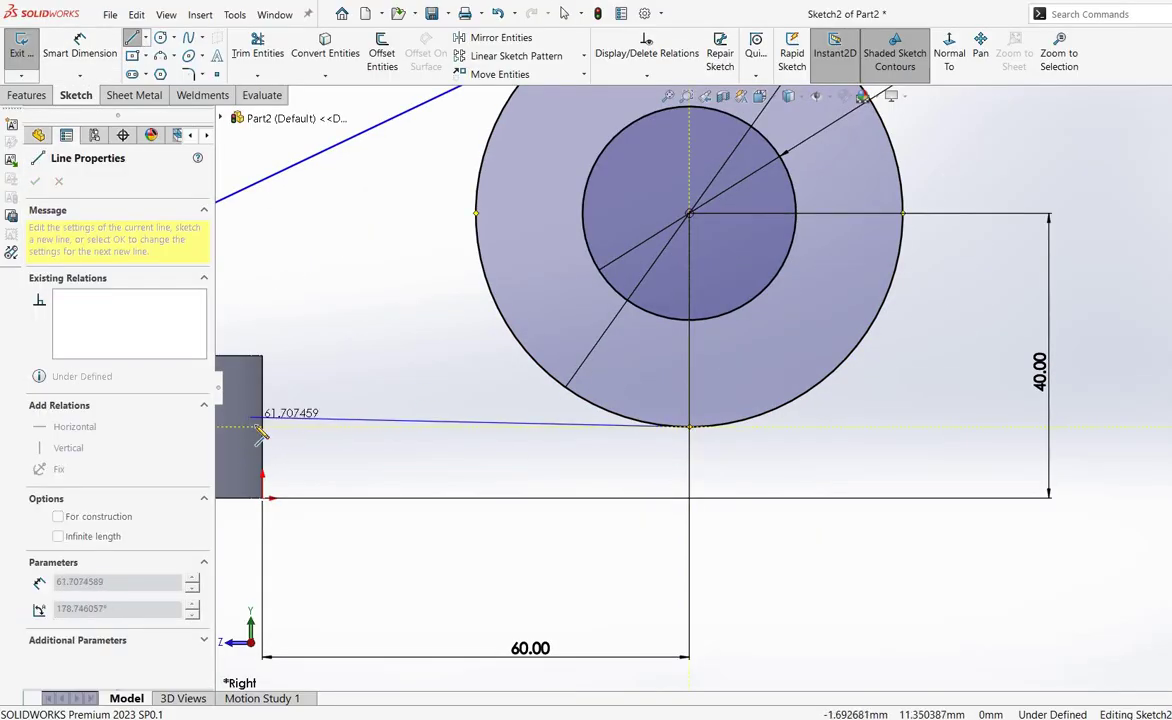
pyautogui.click(264, 427)
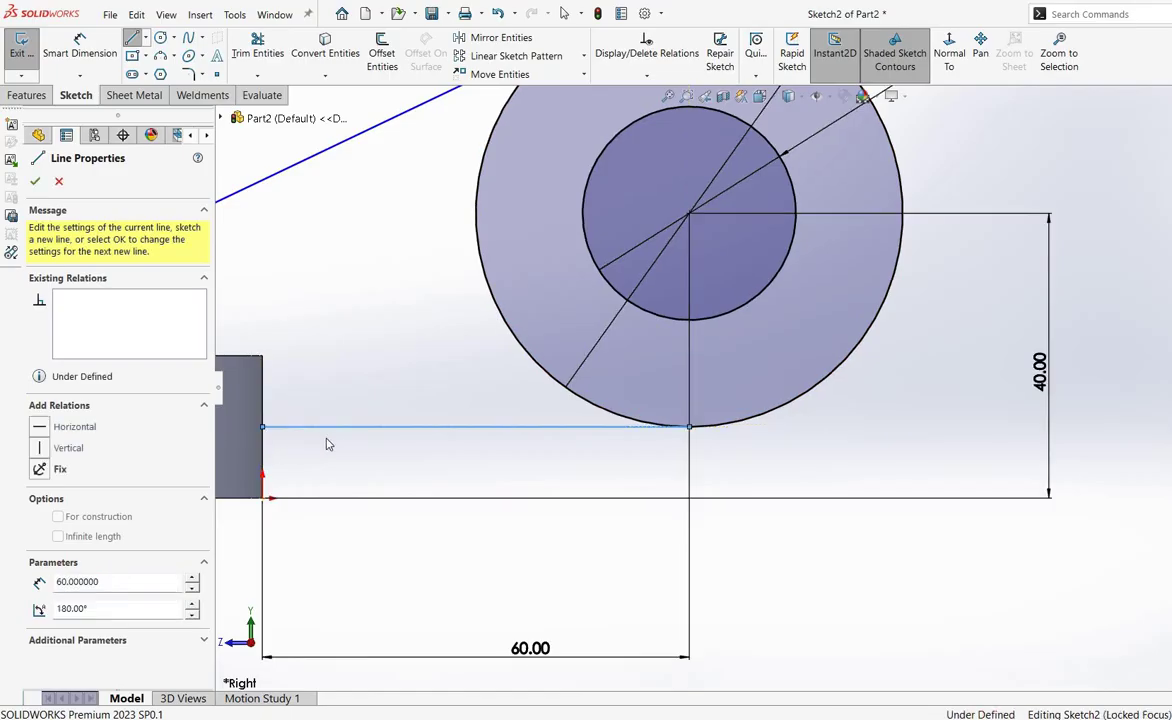
pyautogui.rightClick(265, 424)
pyautogui.click(306, 437)
# - Dimension the vertical distance from the origin to the lower horizontal line as 10 mm
pyautogui.scroll(2, 538, 516)
pyautogui.scroll(1, 591, 411)
pyautogui.scroll(-5, 531, 408)
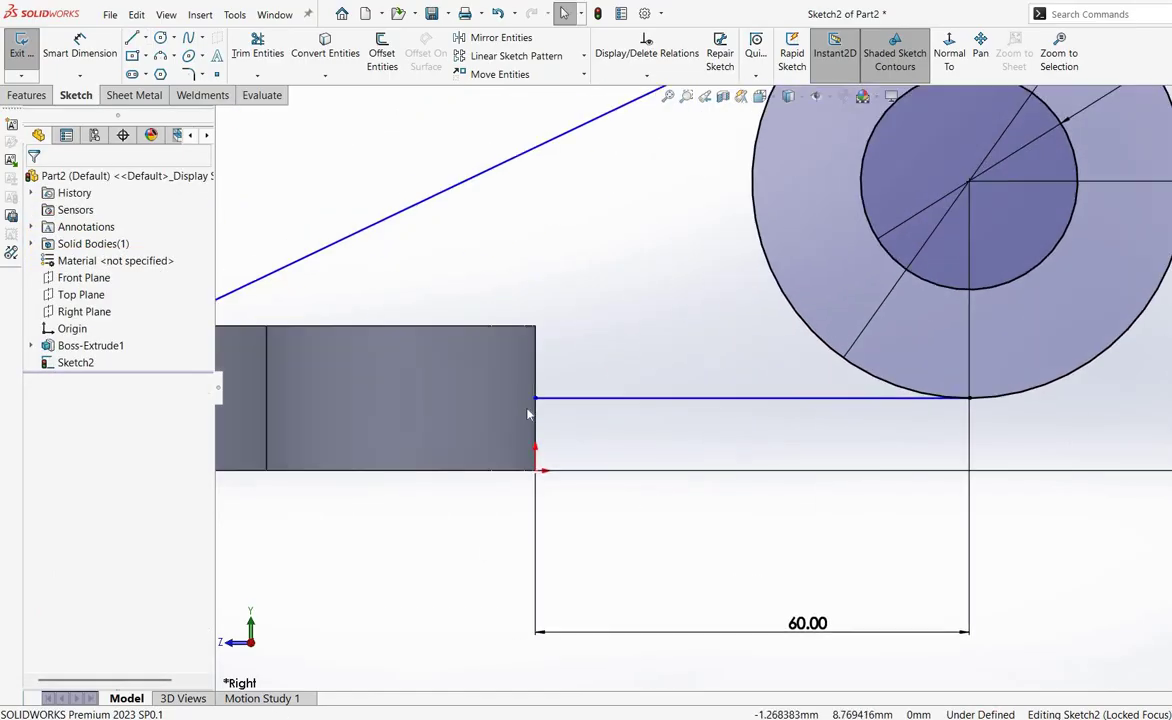
pyautogui.scroll(1, 719, 392)
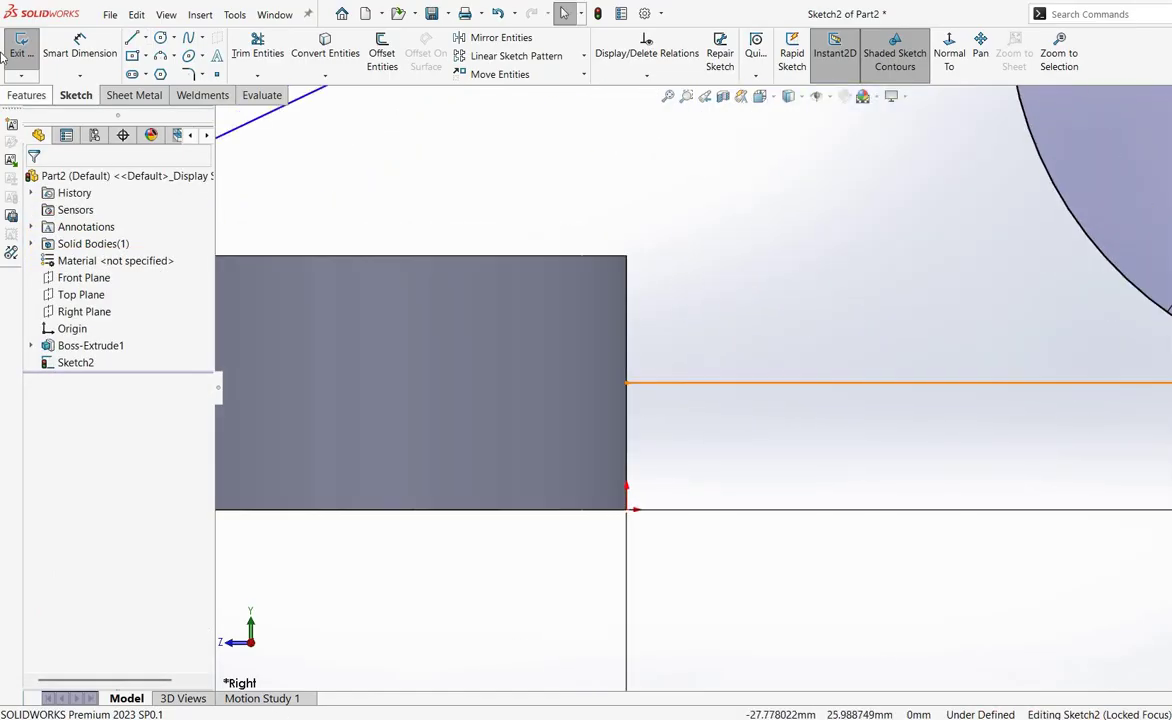
pyautogui.click(79, 52)
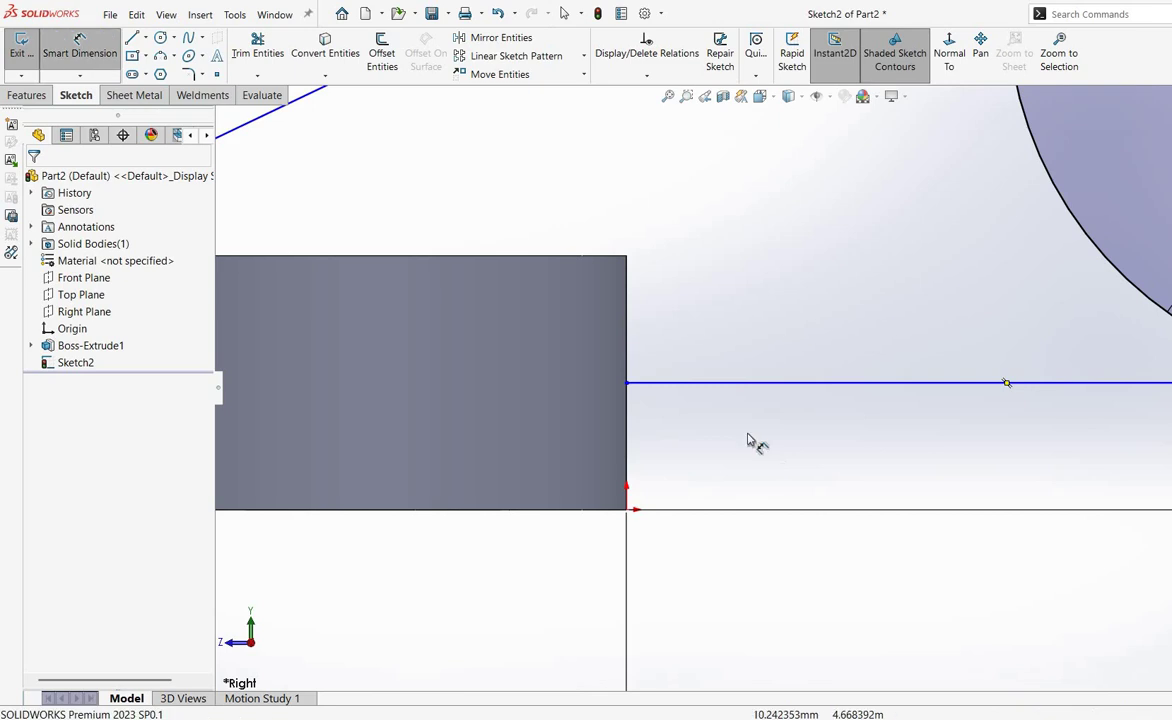
pyautogui.click(627, 495)
pyautogui.click(627, 510)
pyautogui.click(758, 455)
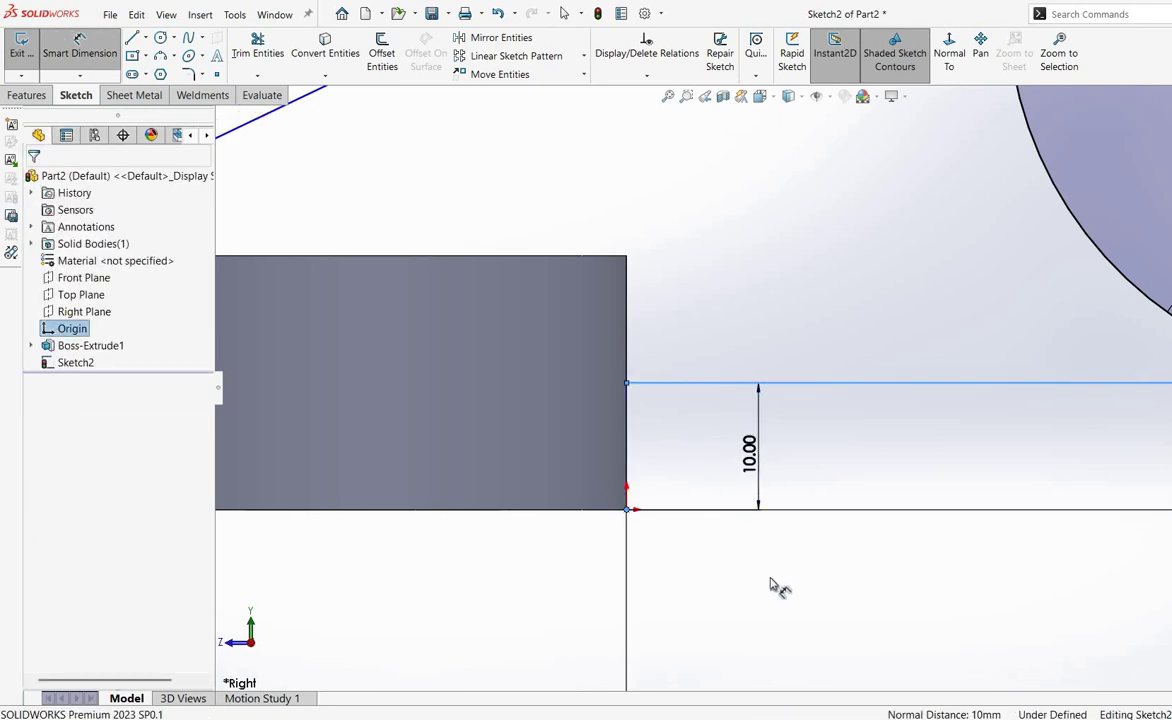
pyautogui.click(697, 433)
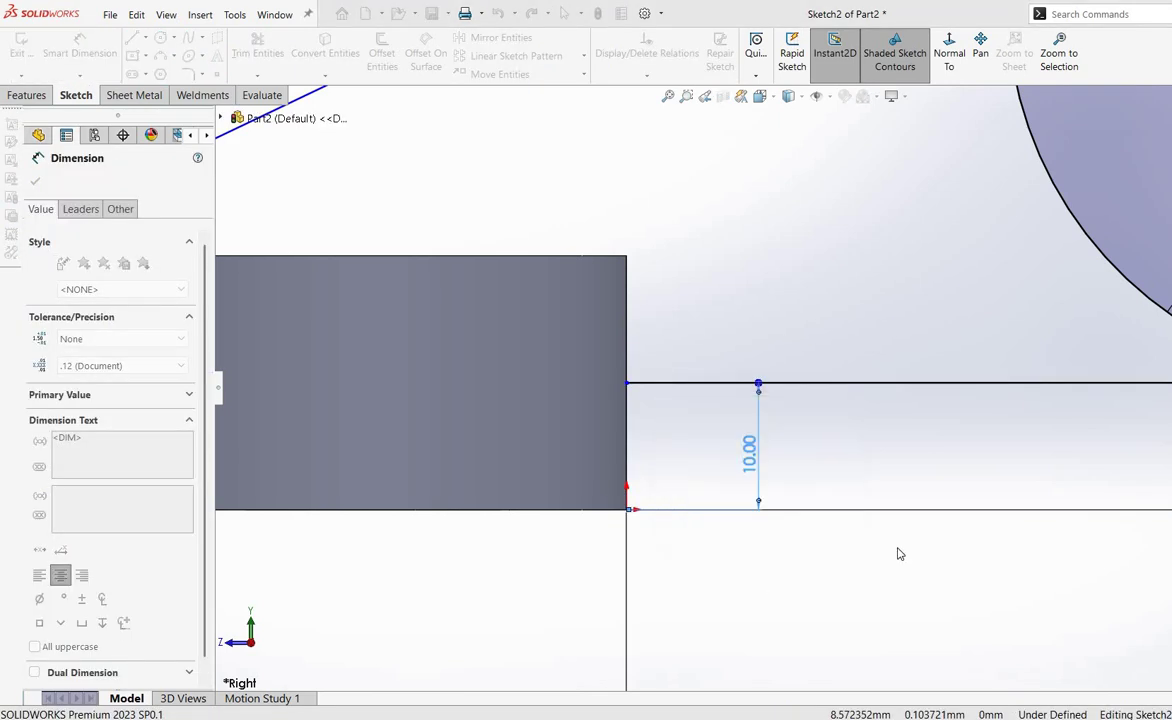
pyautogui.press('f')
pyautogui.scroll(-1, 1014, 470)
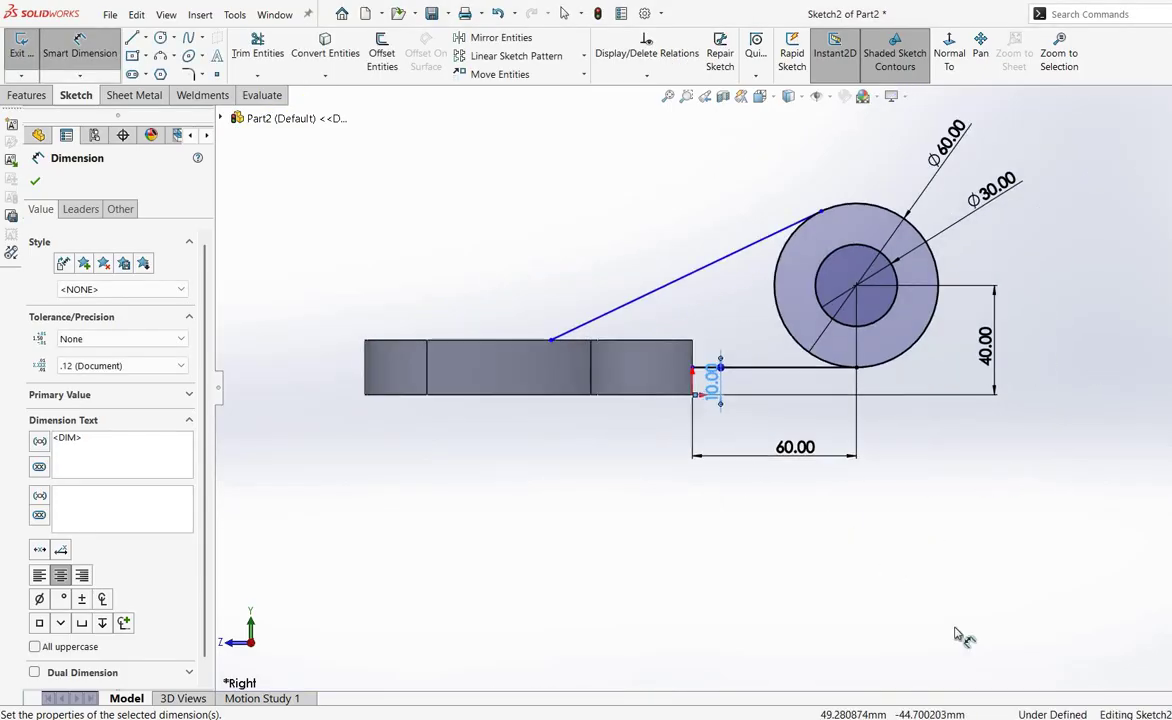
pyautogui.click(1018, 678)
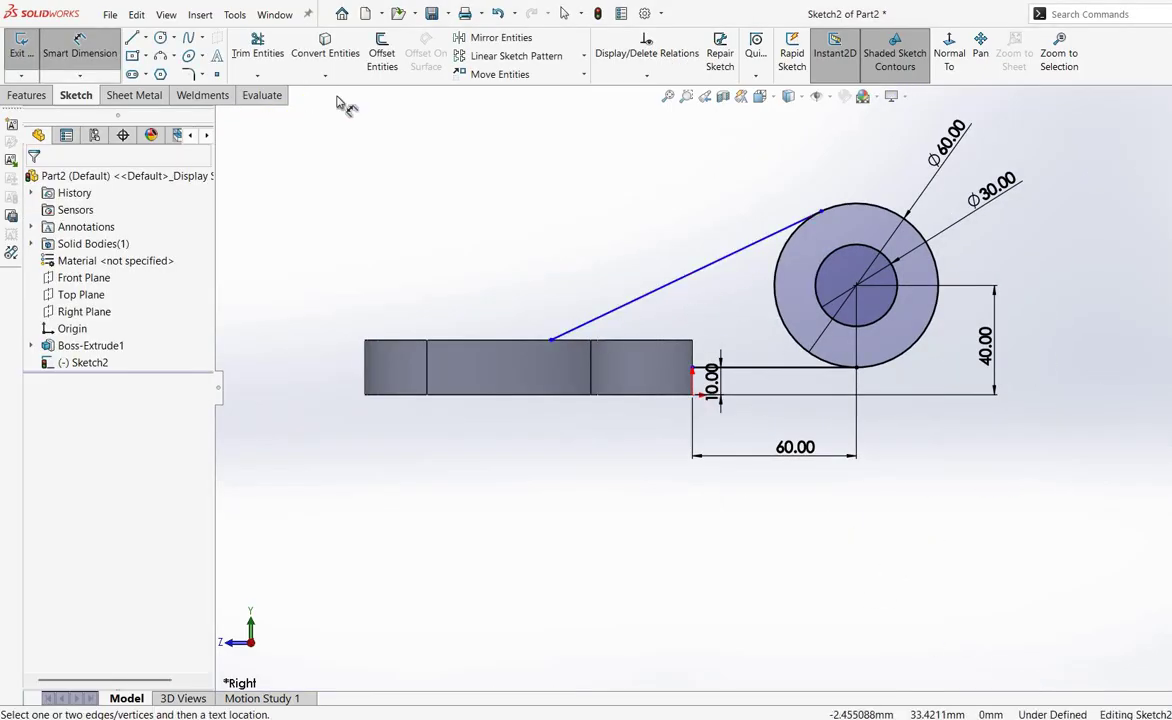
# - Convert the plate's two top edge segments beside the slanted line and its adjoining vertical end edge into sketch lines
pyautogui.click(351, 50)
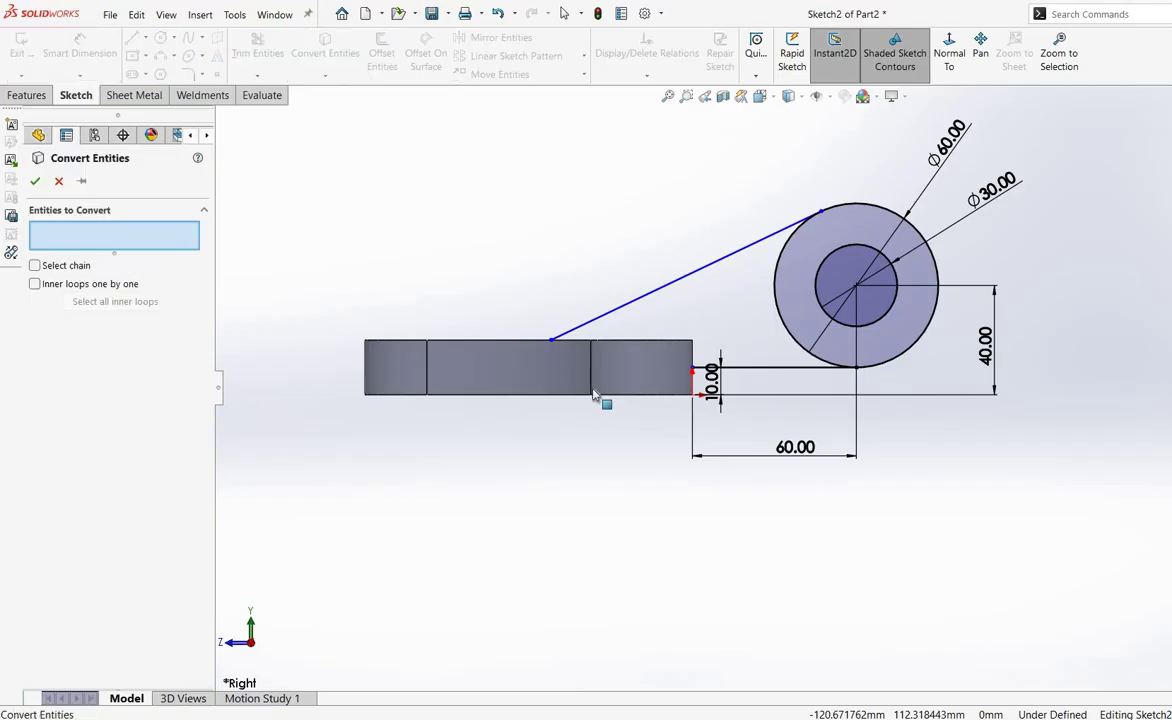
pyautogui.click(578, 341)
pyautogui.click(613, 349)
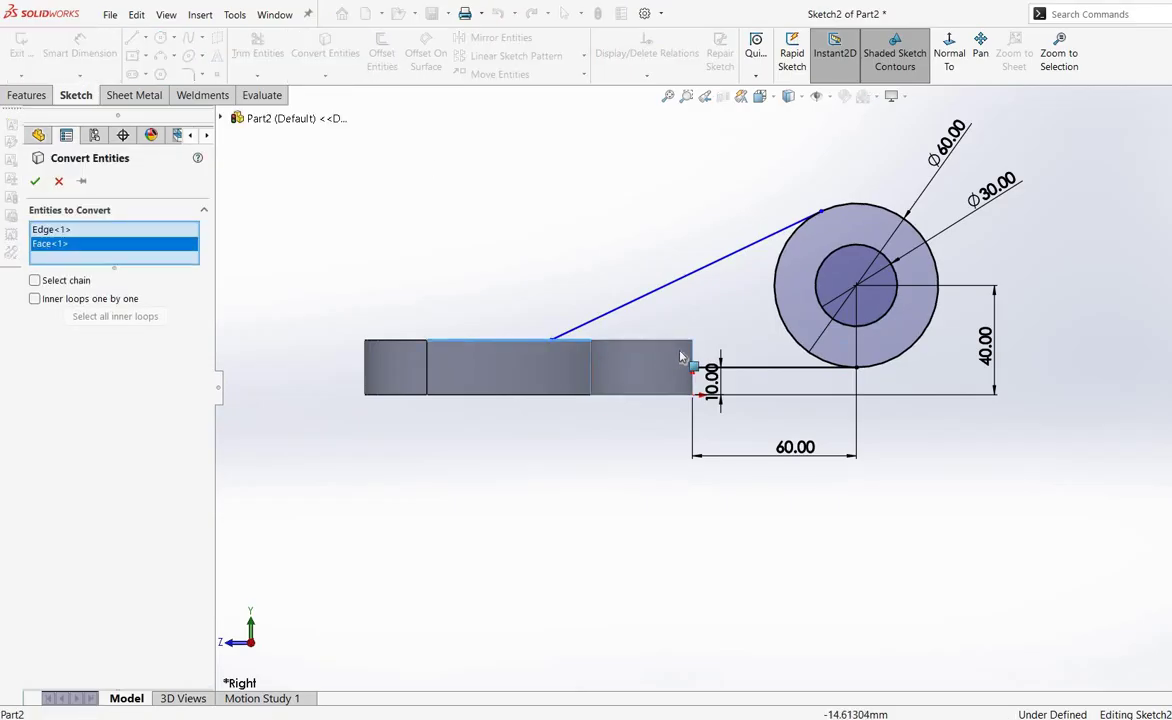
pyautogui.rightClick(96, 236)
pyautogui.click(130, 241)
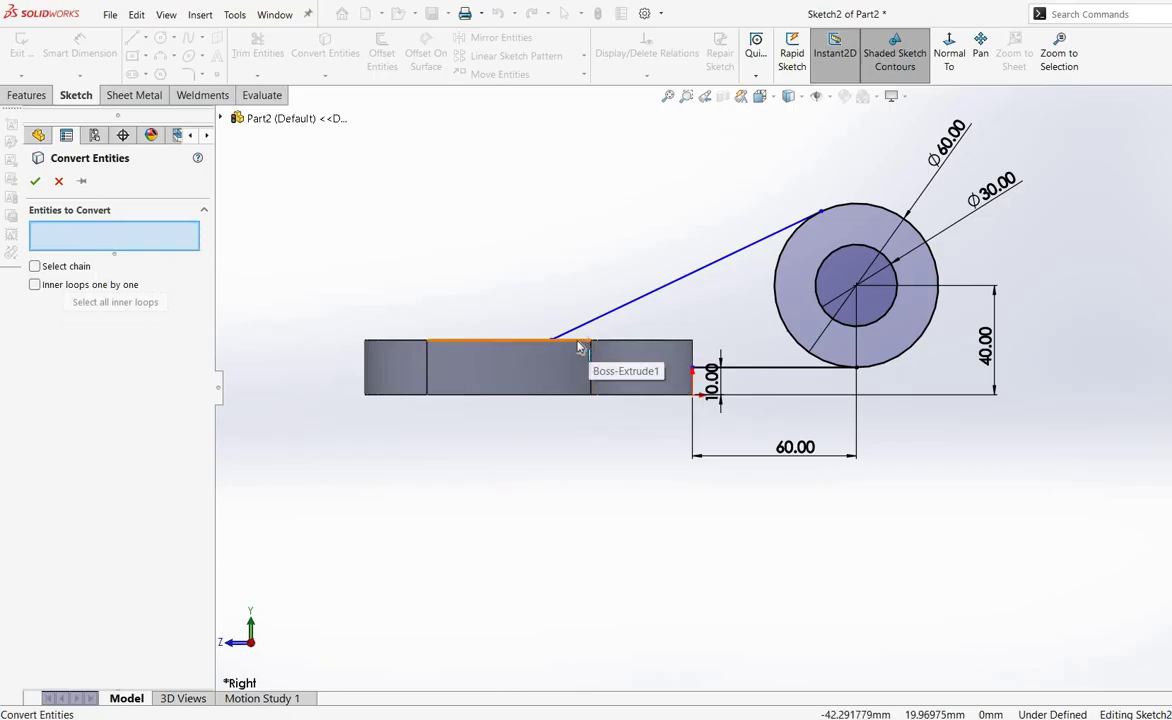
pyautogui.click(578, 342)
pyautogui.click(651, 343)
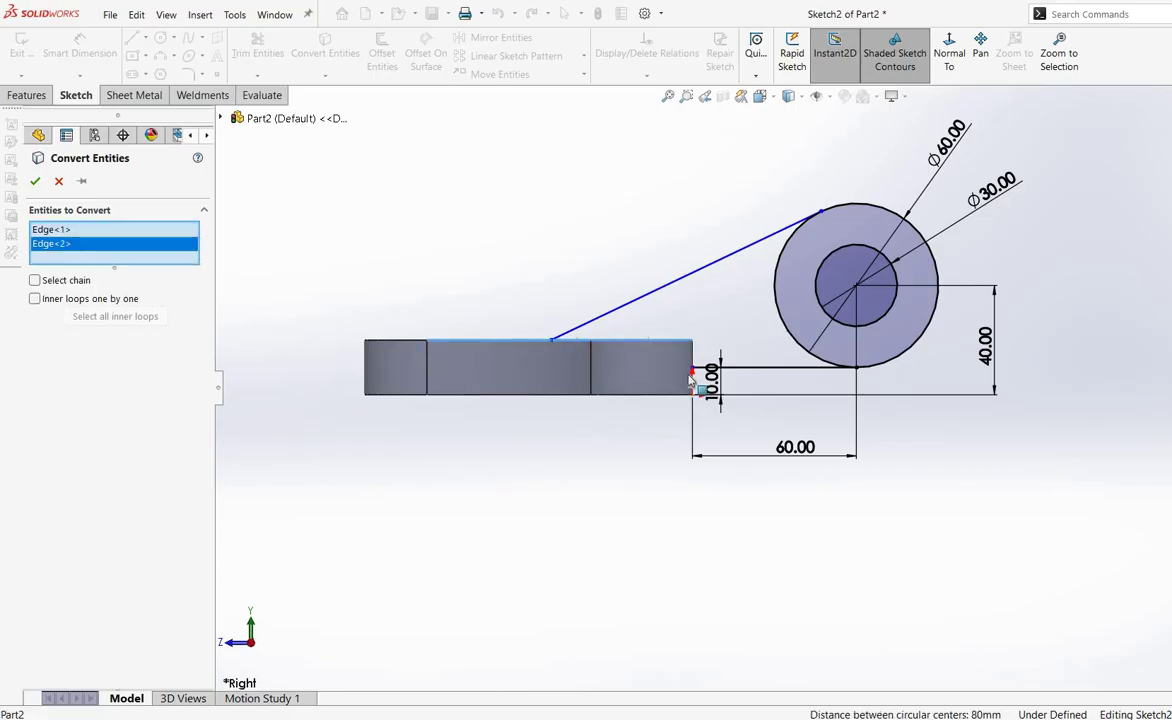
pyautogui.click(694, 366)
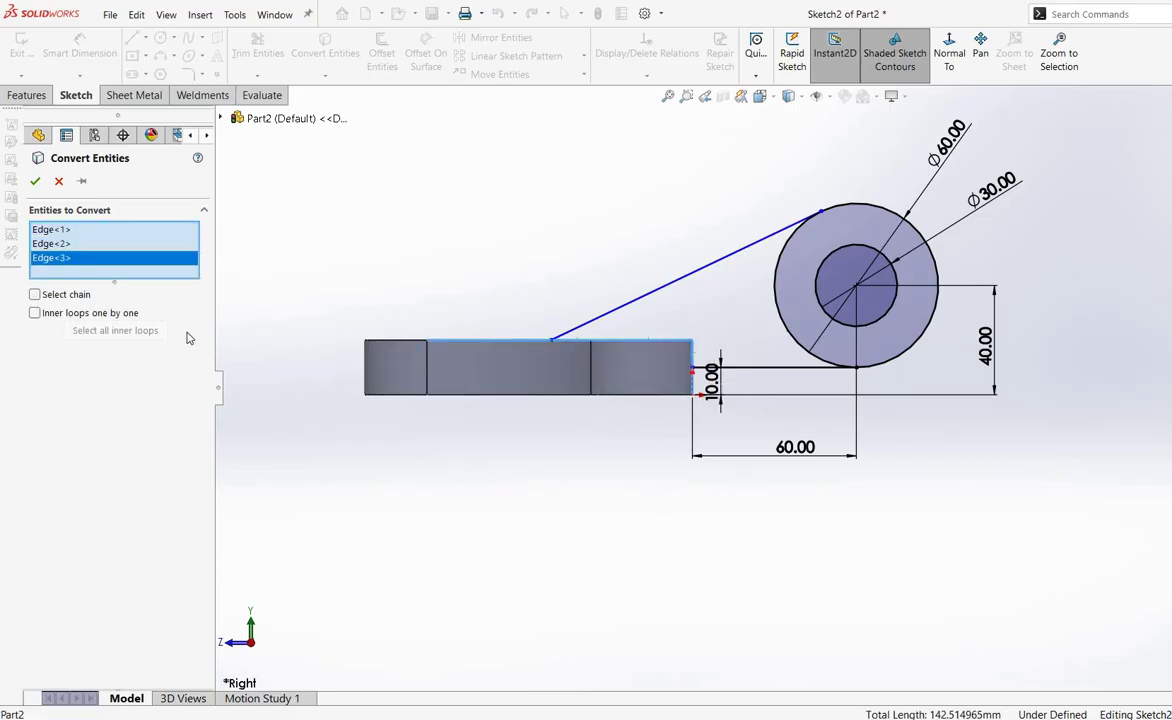
pyautogui.click(35, 181)
pyautogui.click(258, 50)
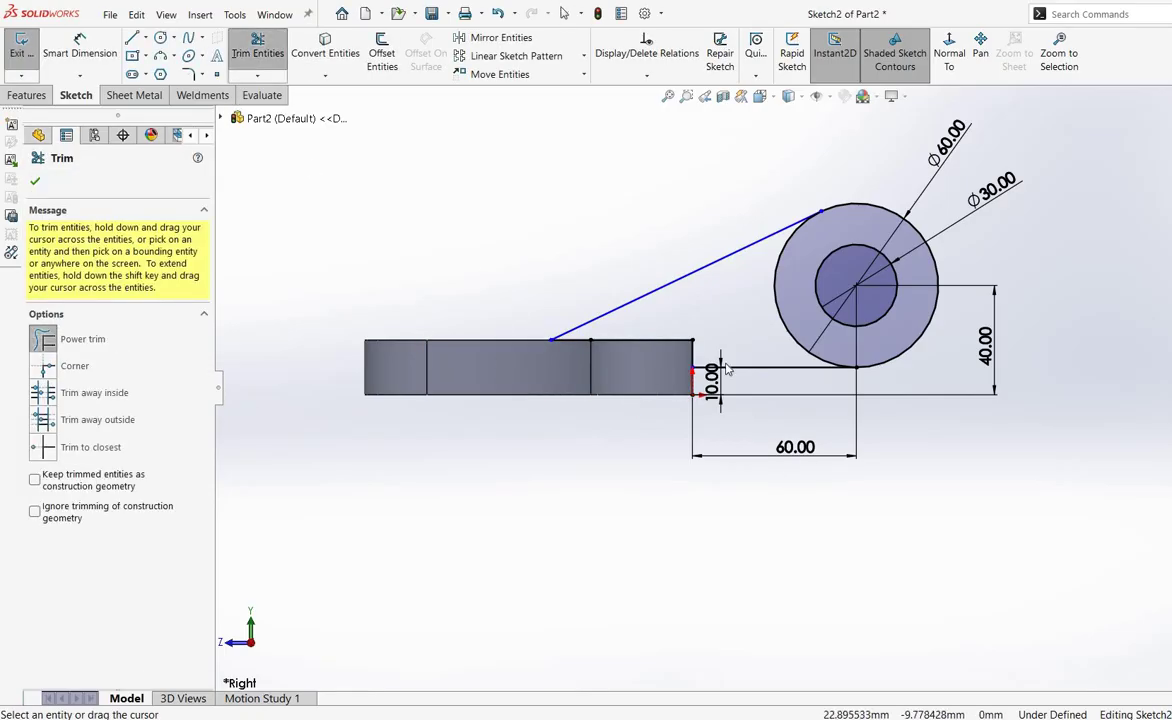
pyautogui.scroll(-2, 688, 391)
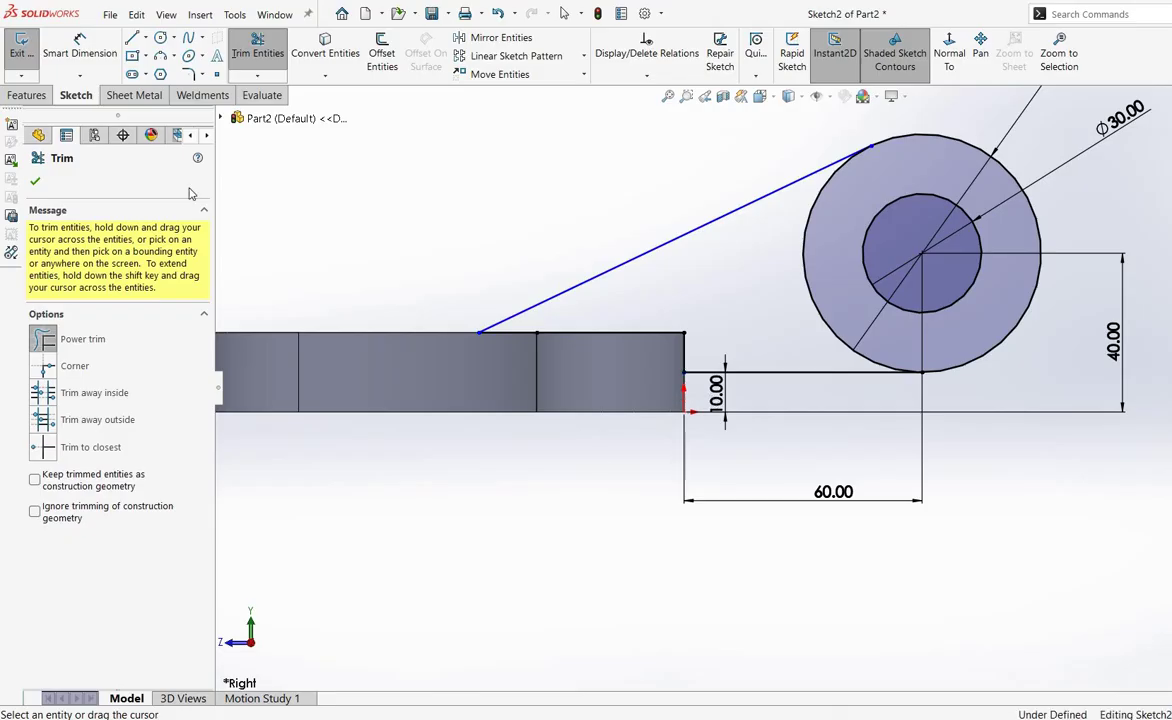
pyautogui.click(35, 184)
# - Dimension the horizontal distance between the slanted line's two endpoints as 95 mm
pyautogui.click(82, 45)
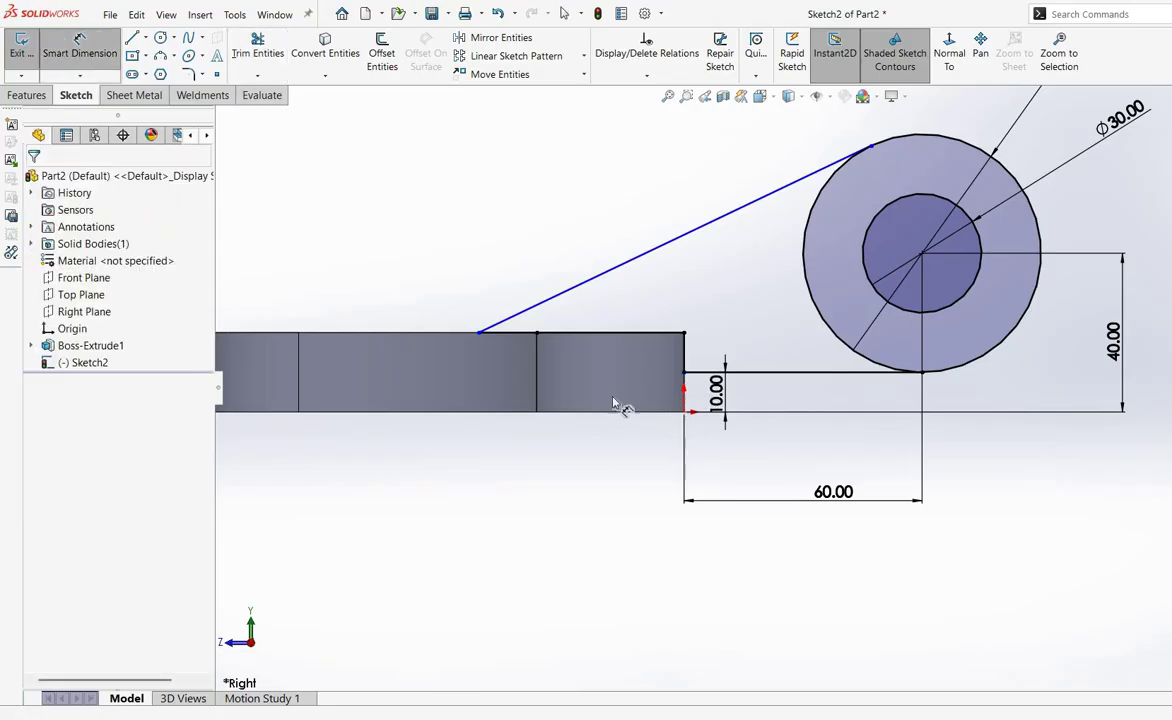
pyautogui.scroll(1, 558, 412)
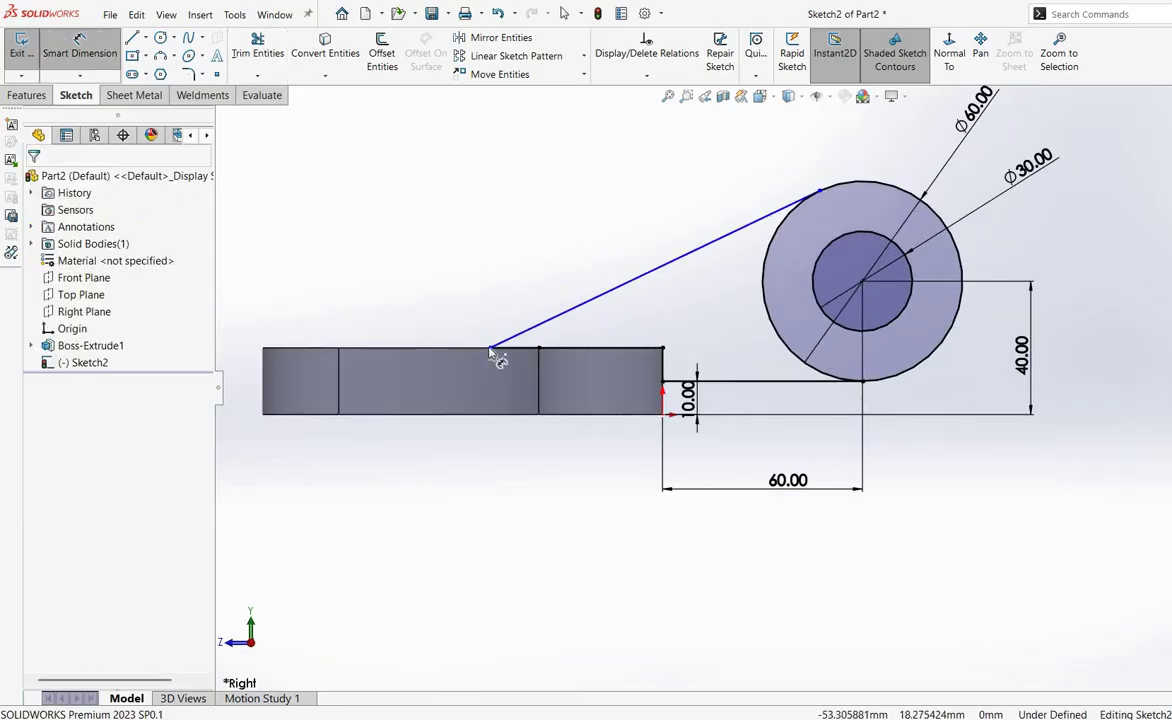
pyautogui.click(821, 190)
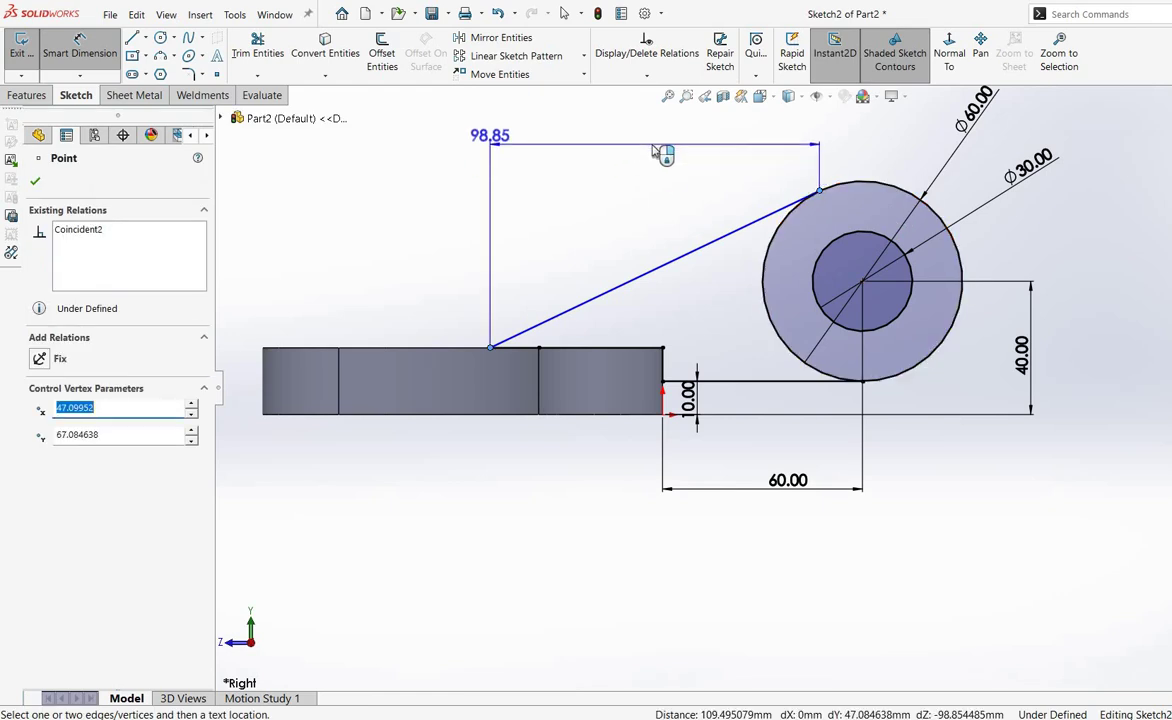
pyautogui.click(661, 151)
pyautogui.write('95')
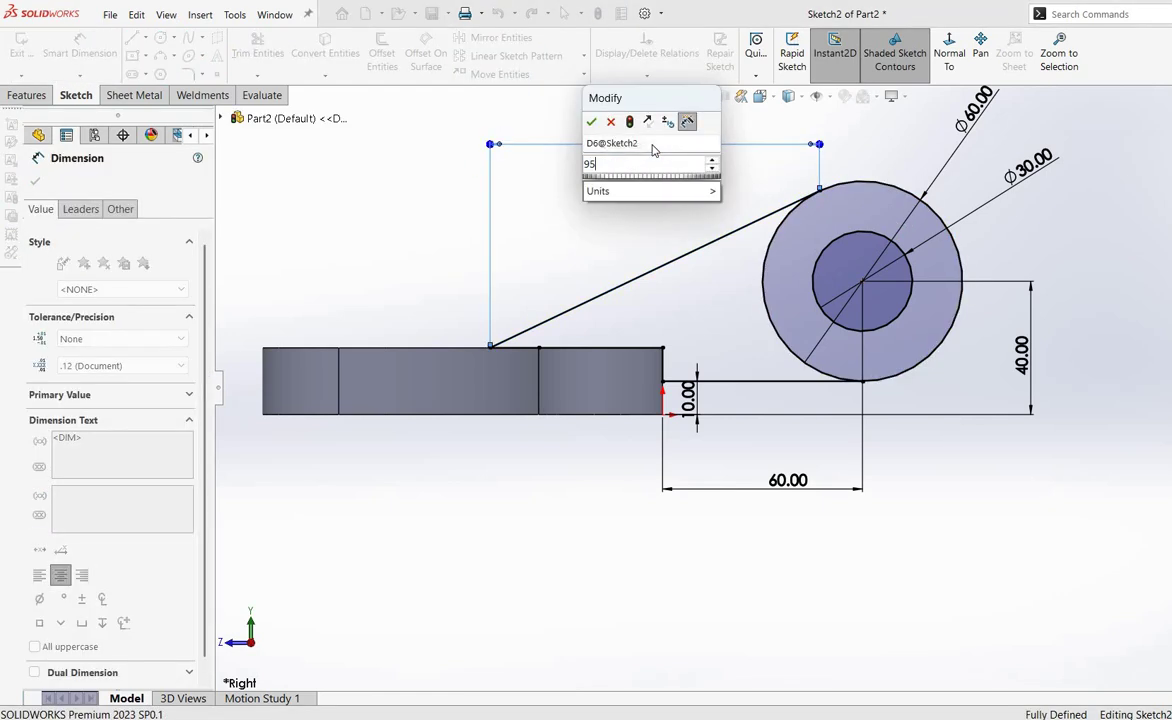
pyautogui.press('Return')
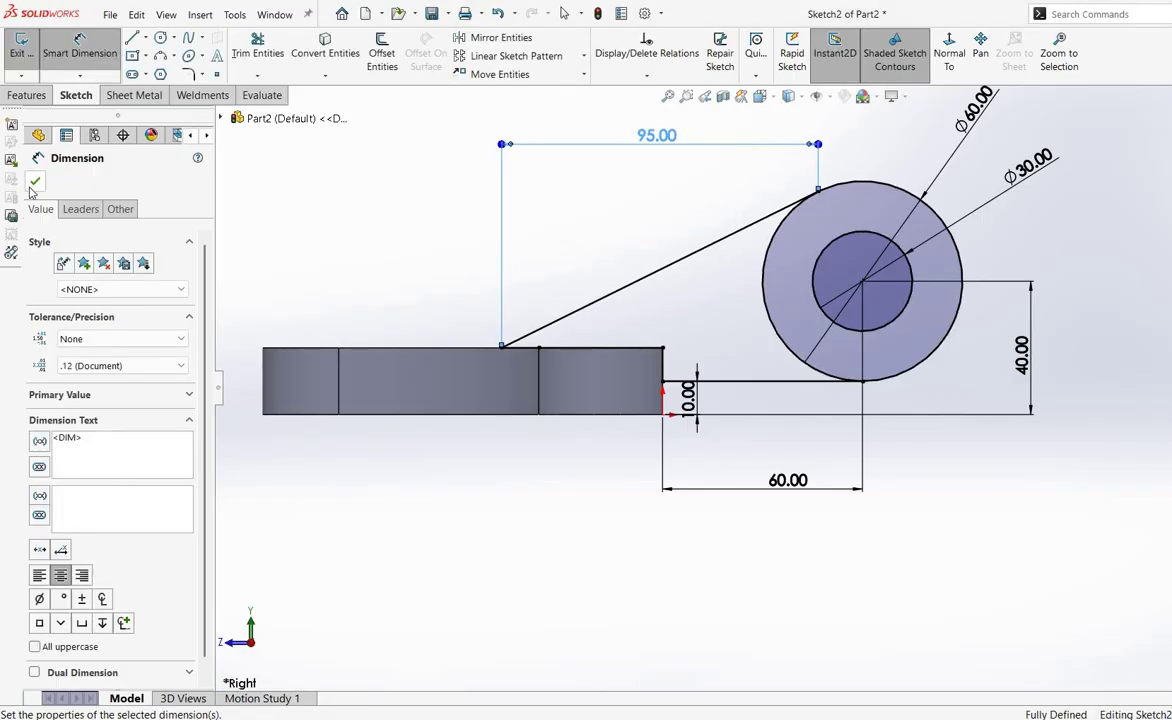
pyautogui.click(35, 183)
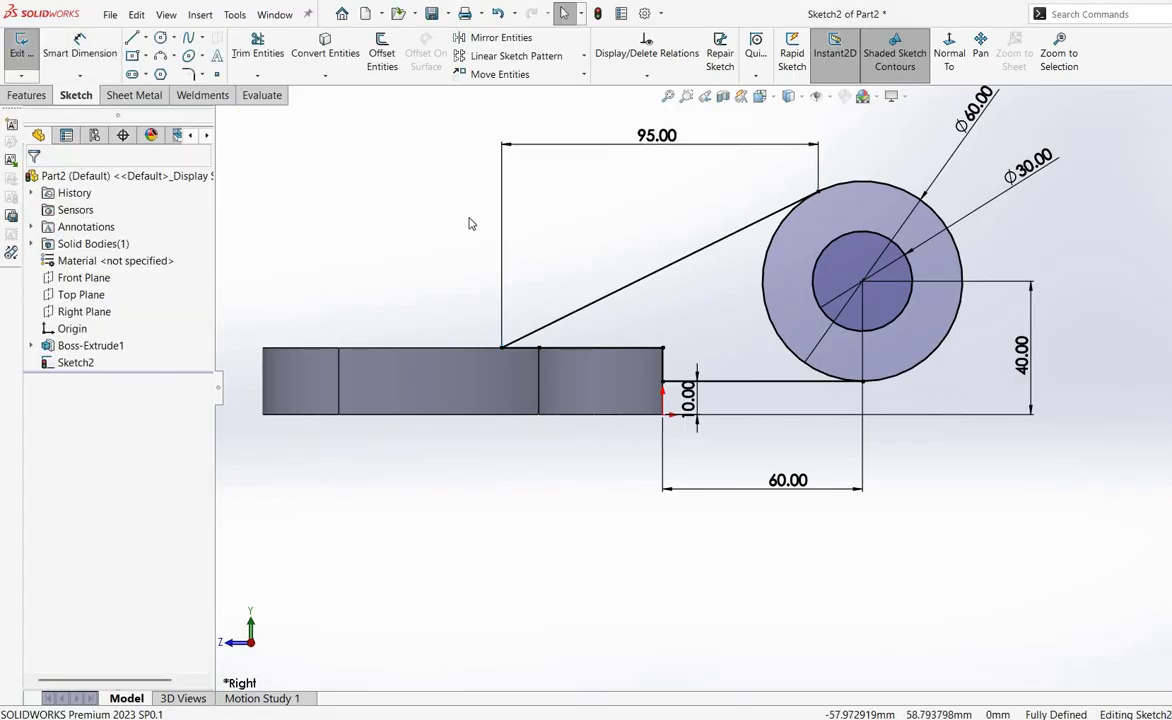
# - Power-trim the plate-facing arc of the outer circle between the slanted and horizontal lines
pyautogui.click(258, 46)
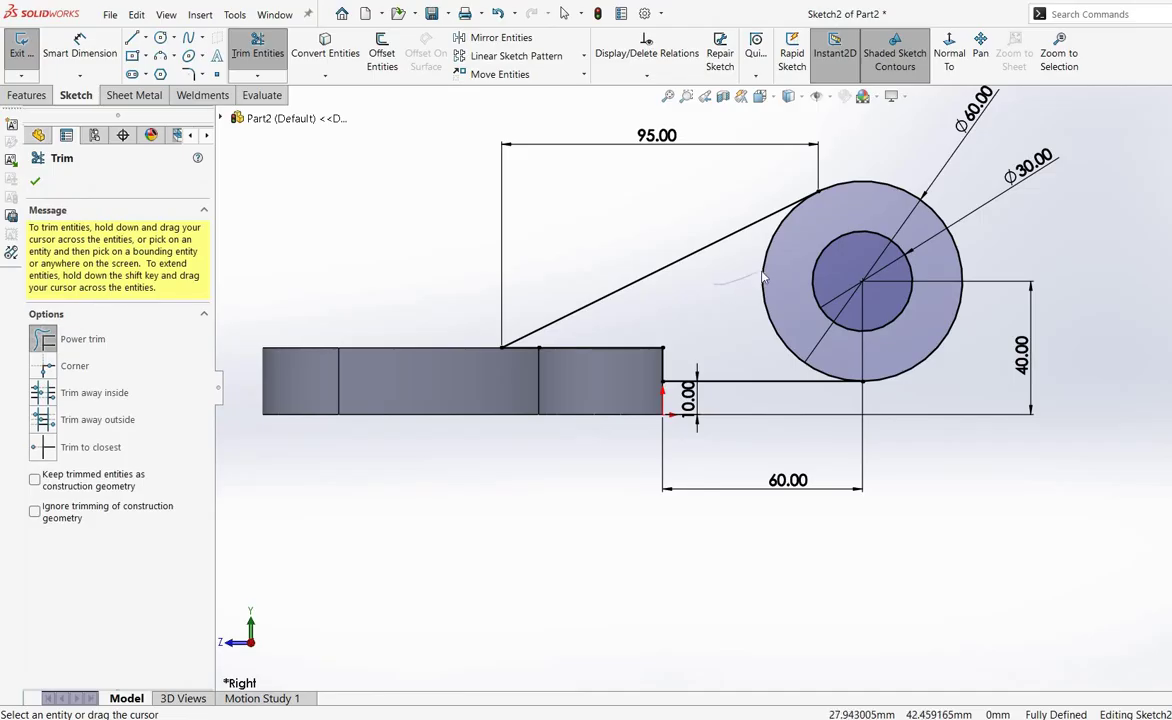
pyautogui.moveTo(762, 278); pyautogui.dragTo(772, 279)
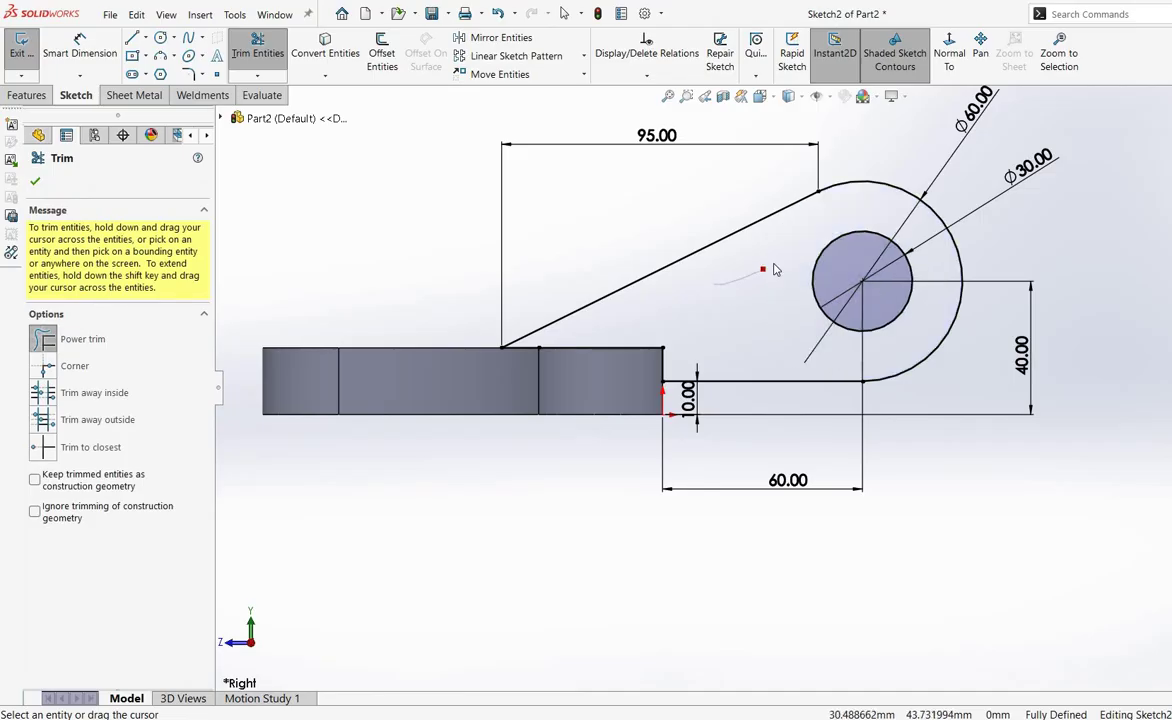
pyautogui.click(35, 183)
# - Extrude the closed lug contour around the 30 mm hole as a Mid Plane boss 20 mm thick, merged with the plate
pyautogui.rightClick(797, 308)
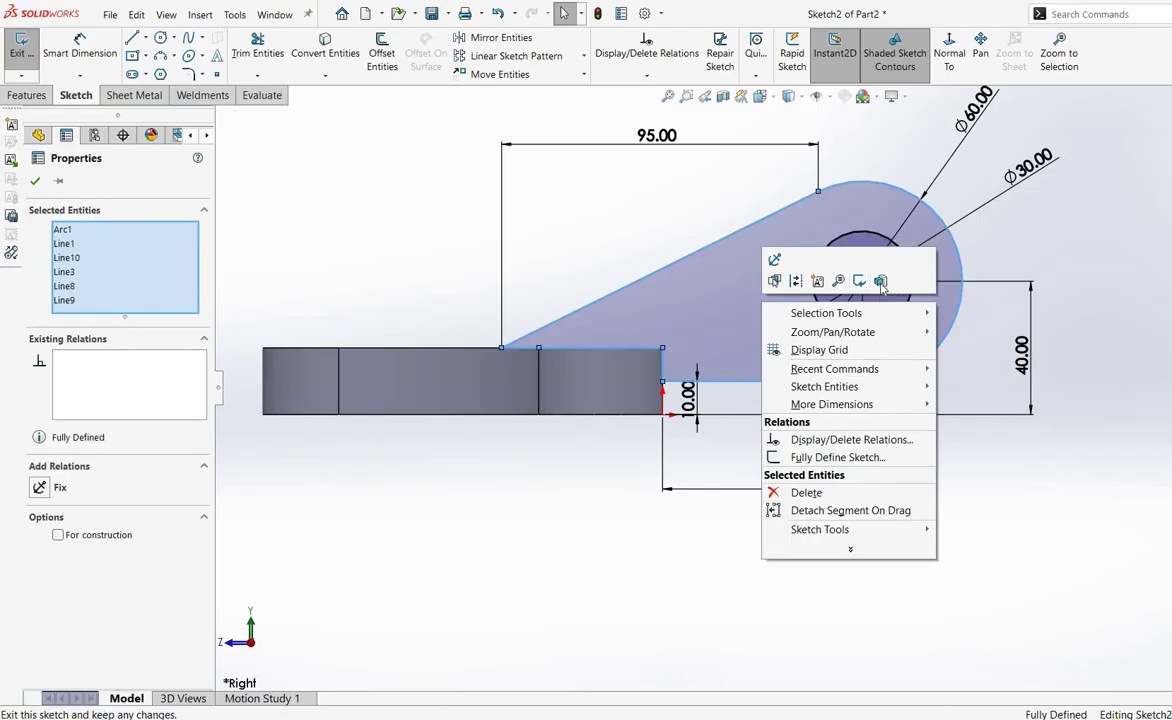
pyautogui.click(884, 274)
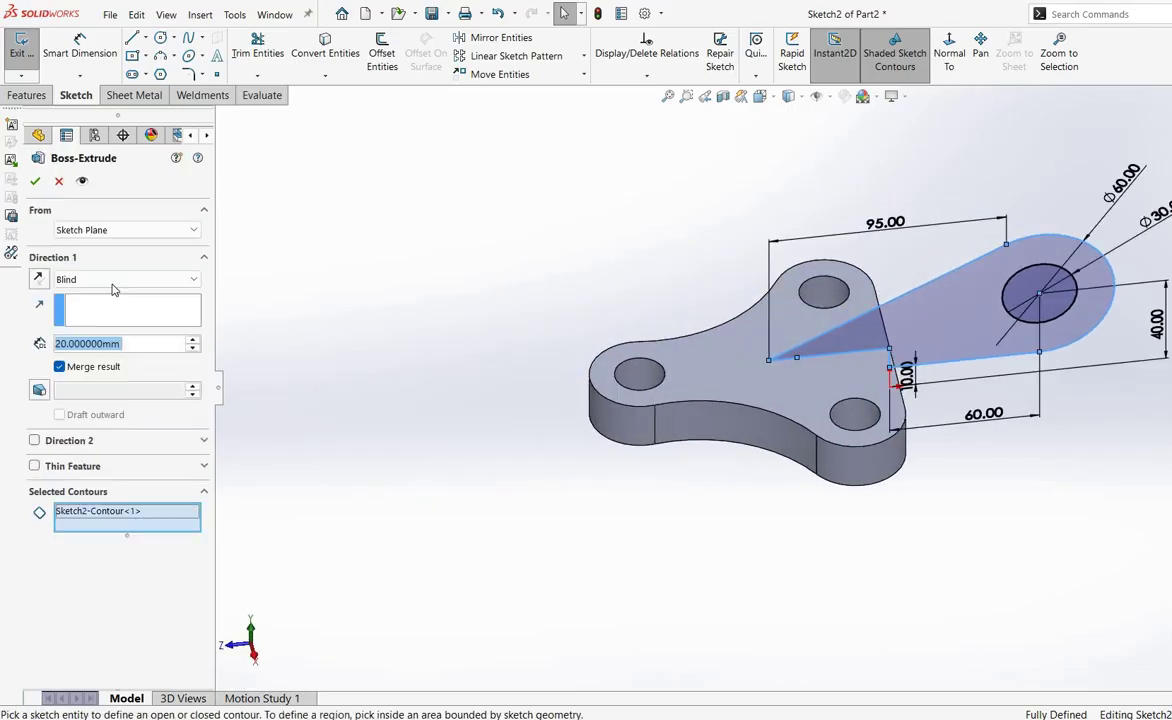
pyautogui.click(110, 279)
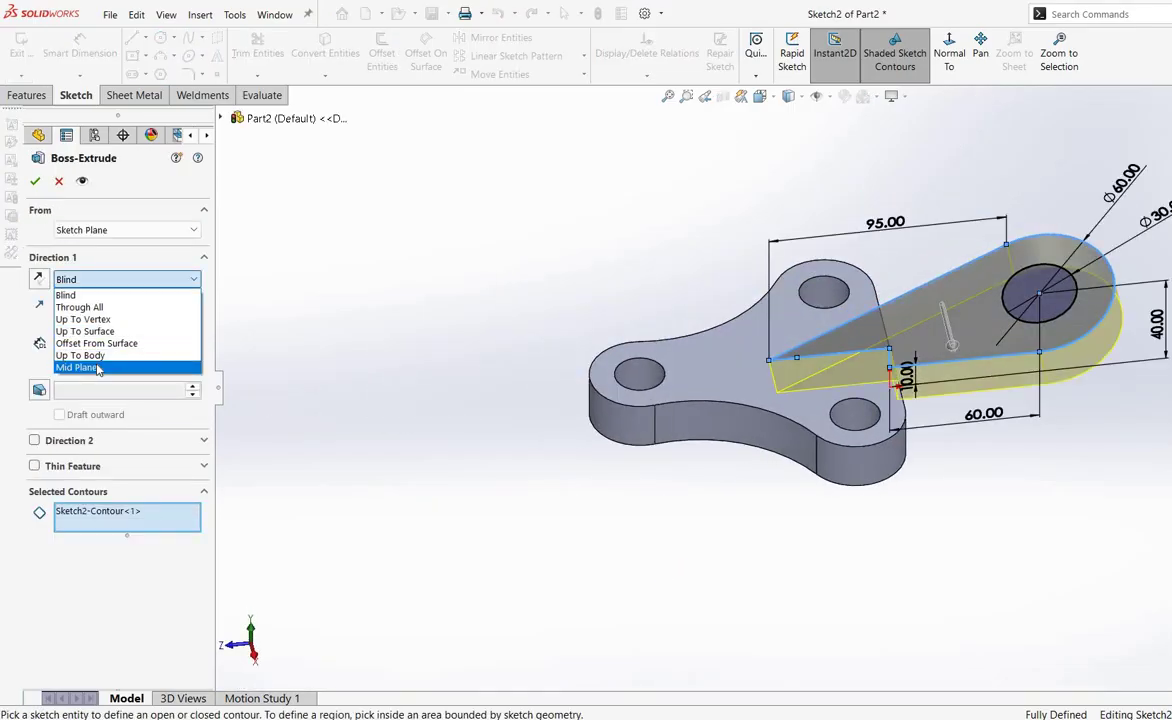
pyautogui.click(98, 368)
pyautogui.moveTo(712, 471)
pyautogui.mouseDown(button='middle')
pyautogui.moveTo(620, 406)
pyautogui.moveTo(565, 404)
pyautogui.moveTo(597, 408)
pyautogui.mouseUp(button='middle')
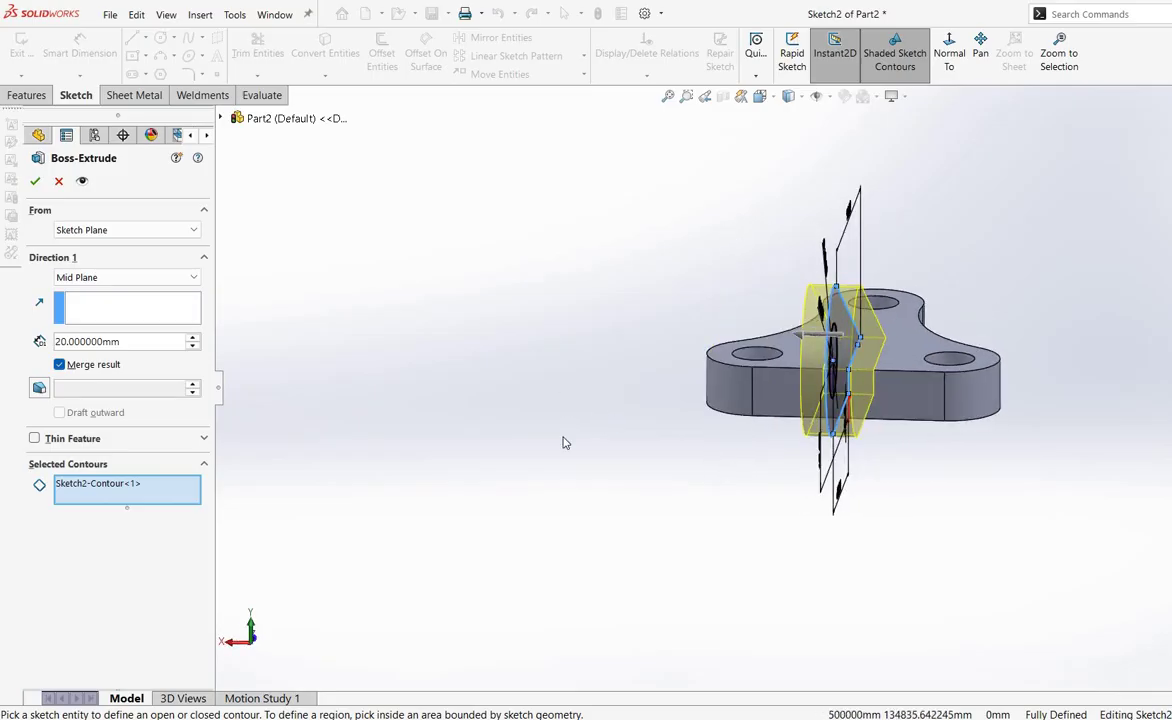
pyautogui.hotkey('alt', 'Tab')
pyautogui.hotkey('alt', 'Tab')
pyautogui.moveTo(537, 463); pyautogui.dragTo(664, 461, button='middle')
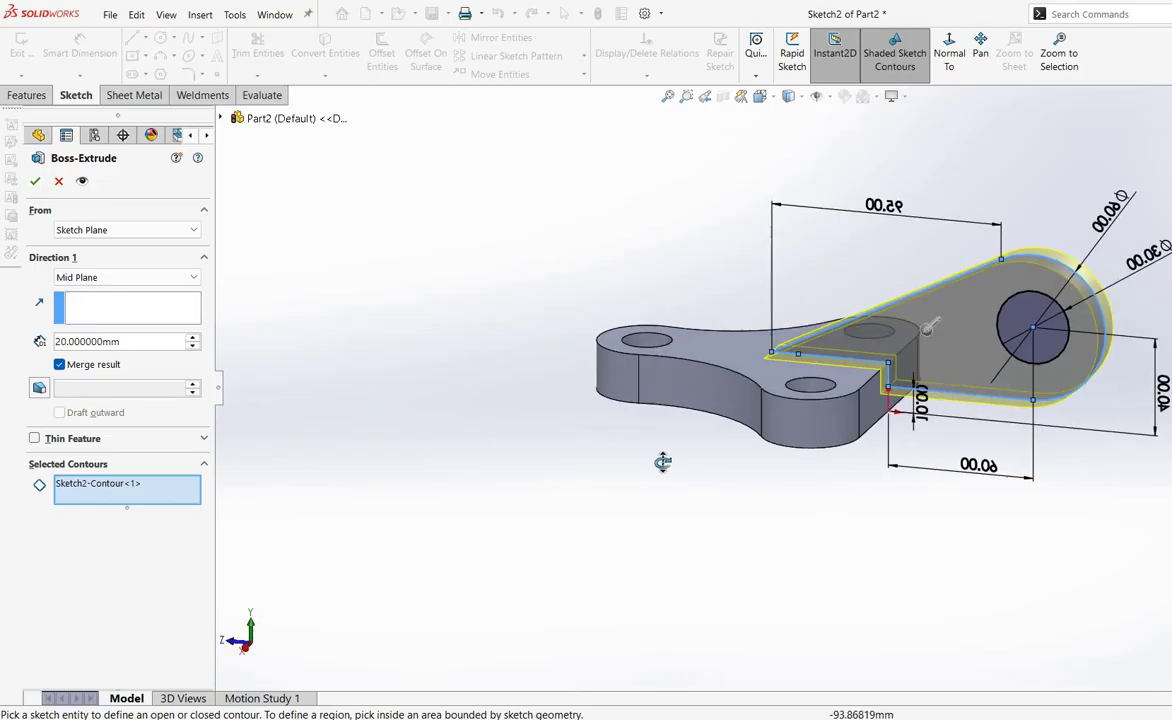
pyautogui.rightClick(121, 487)
pyautogui.click(150, 508)
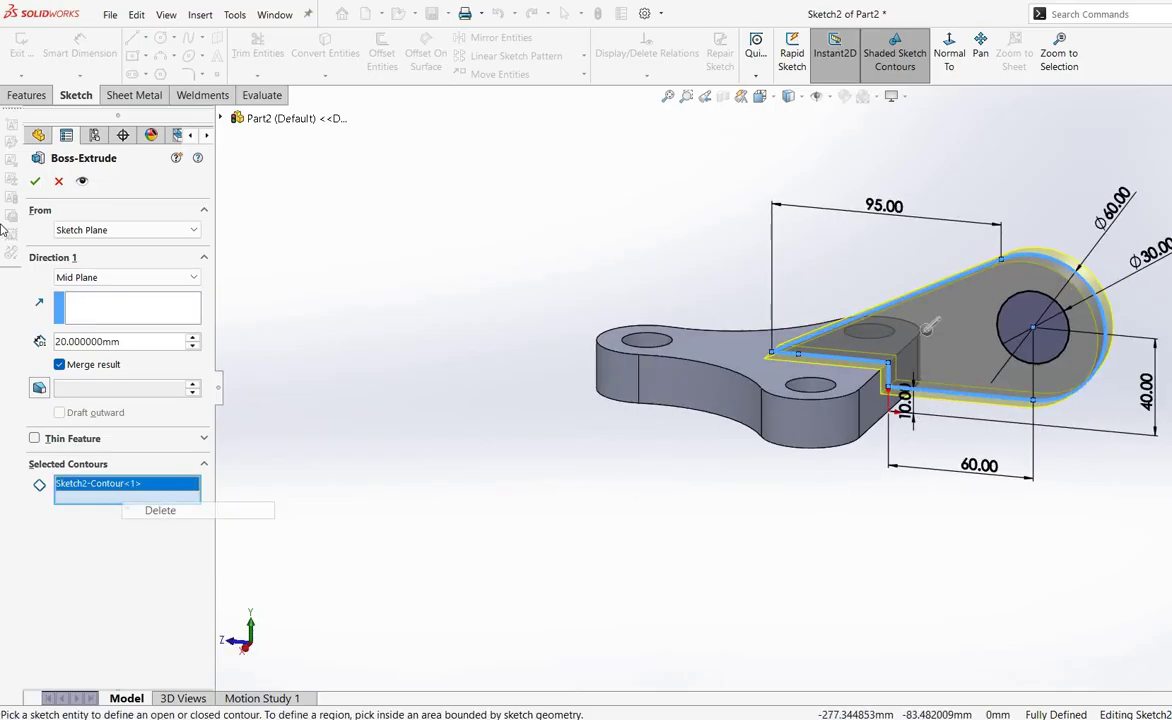
pyautogui.click(35, 181)
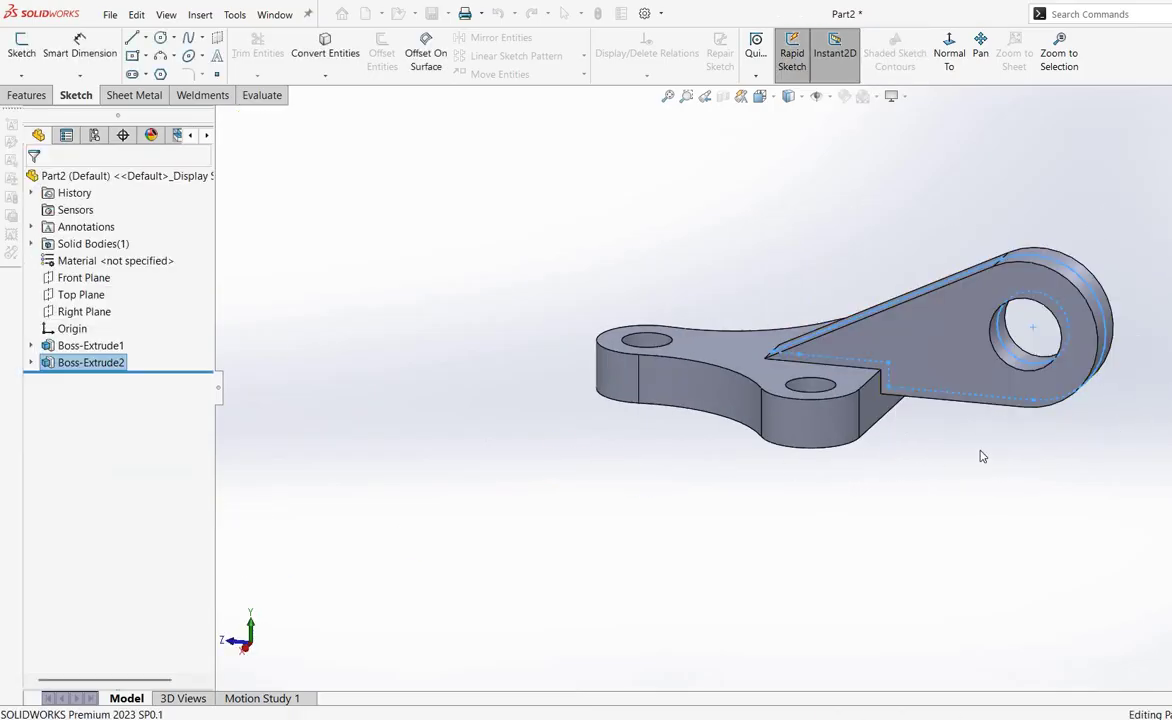
# - Check the fillet radius on the reference drawing and fillet the edge where the lug's sloped face meets the plate with a 15 mm radius
pyautogui.moveTo(981, 455)
pyautogui.mouseDown(button='middle')
pyautogui.moveTo(846, 432)
pyautogui.moveTo(1088, 392)
pyautogui.moveTo(934, 424)
pyautogui.moveTo(887, 479)
pyautogui.moveTo(824, 477)
pyautogui.mouseUp(button='middle')
pyautogui.hotkey('alt', 'Tab')
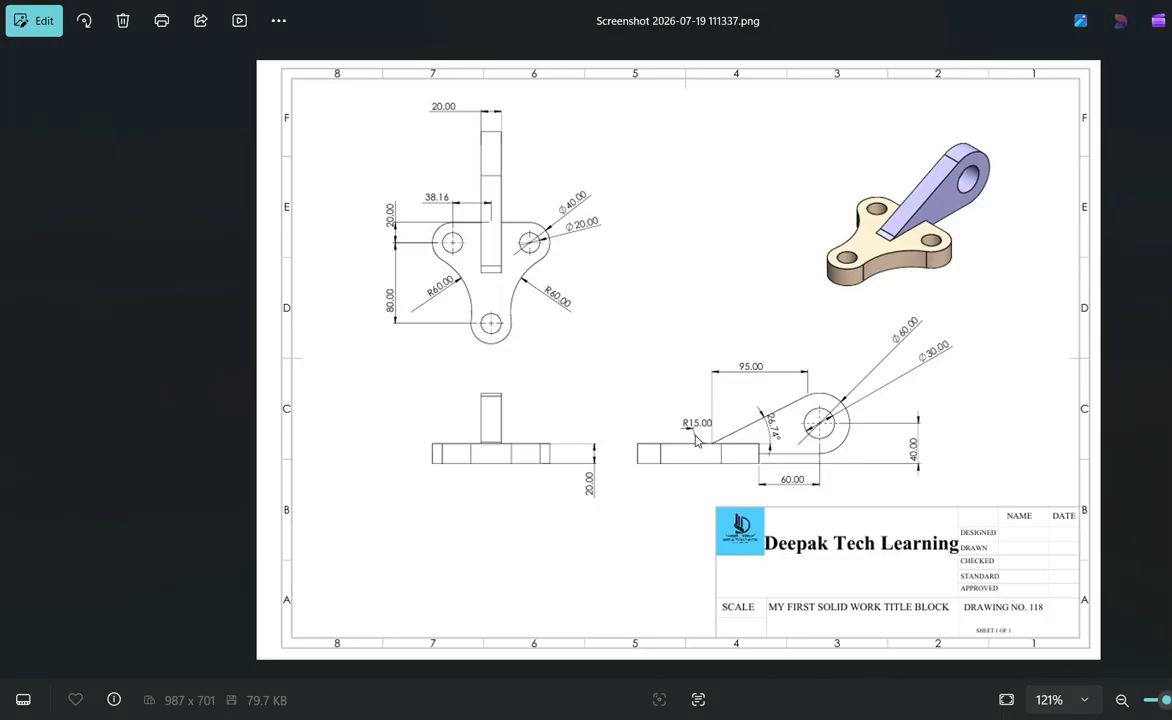
pyautogui.hotkey('alt', 'Tab')
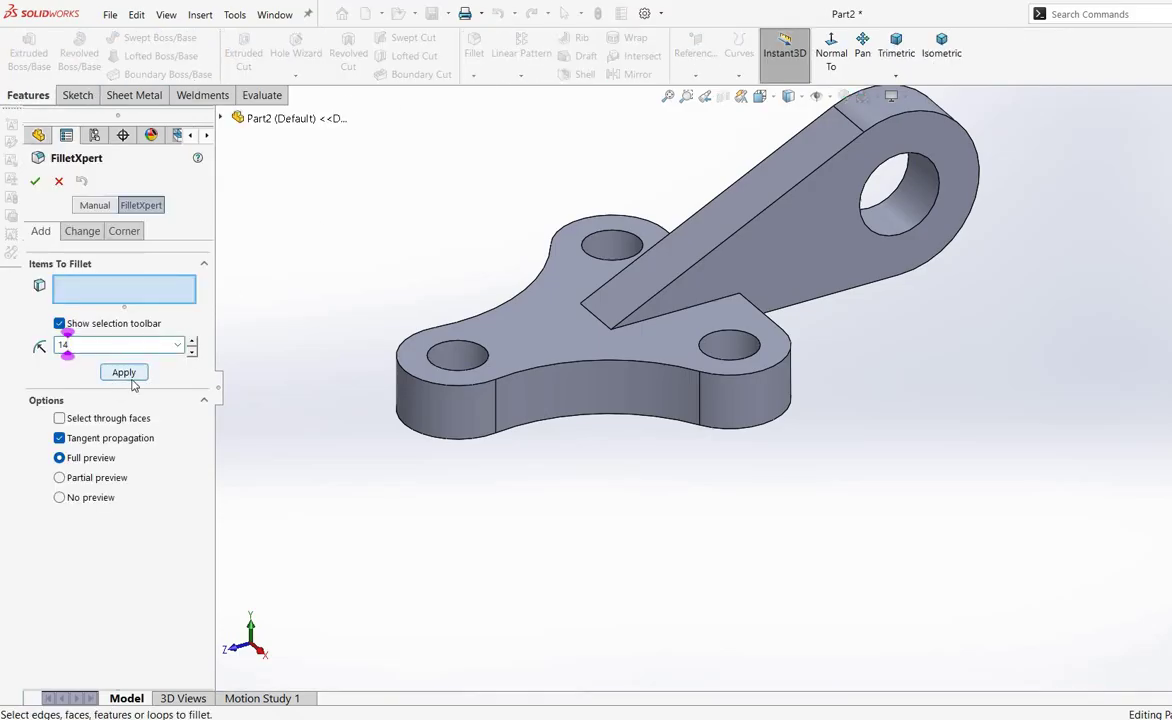
pyautogui.press('BackSpace')
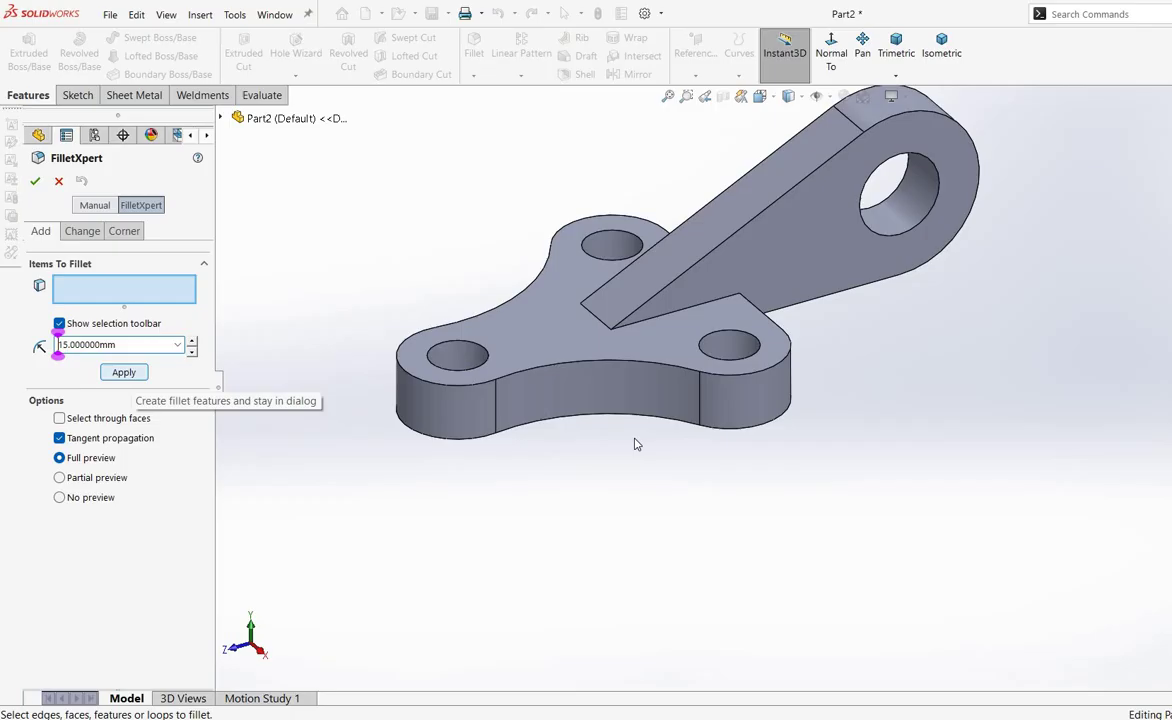
pyautogui.click(596, 316)
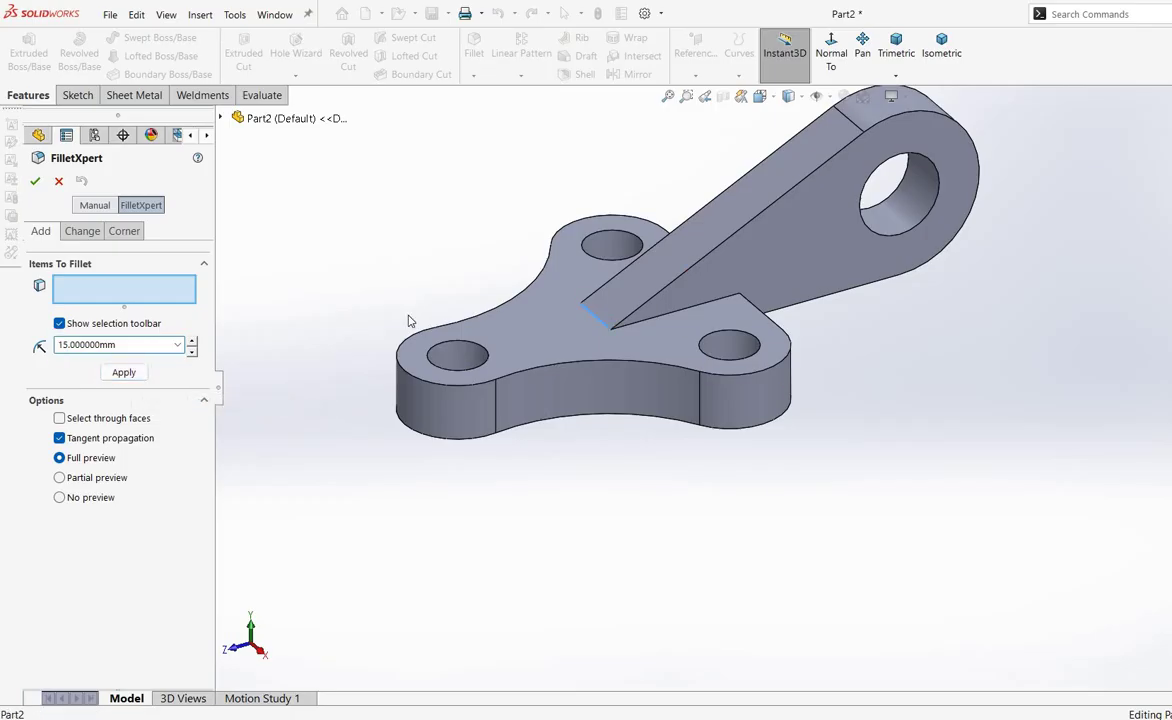
pyautogui.click(34, 181)
pyautogui.moveTo(811, 379); pyautogui.dragTo(549, 366, button='middle')
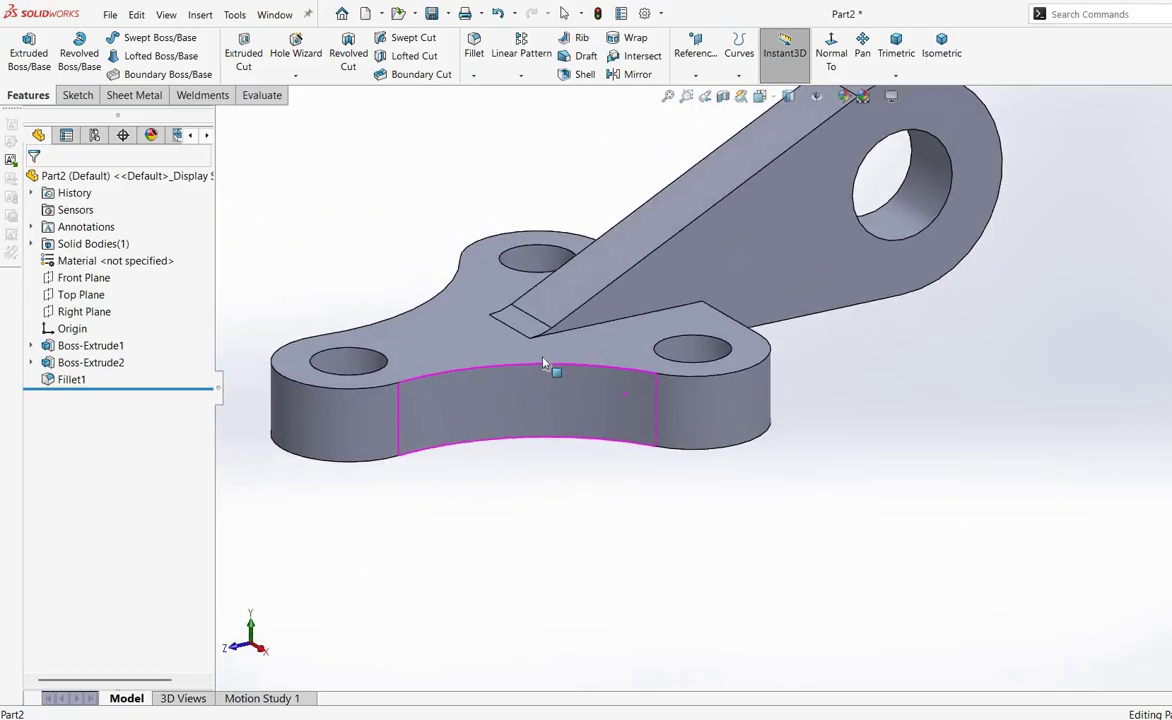
pyautogui.scroll(2, 525, 370)
pyautogui.moveTo(620, 374); pyautogui.dragTo(680, 300, button='middle')
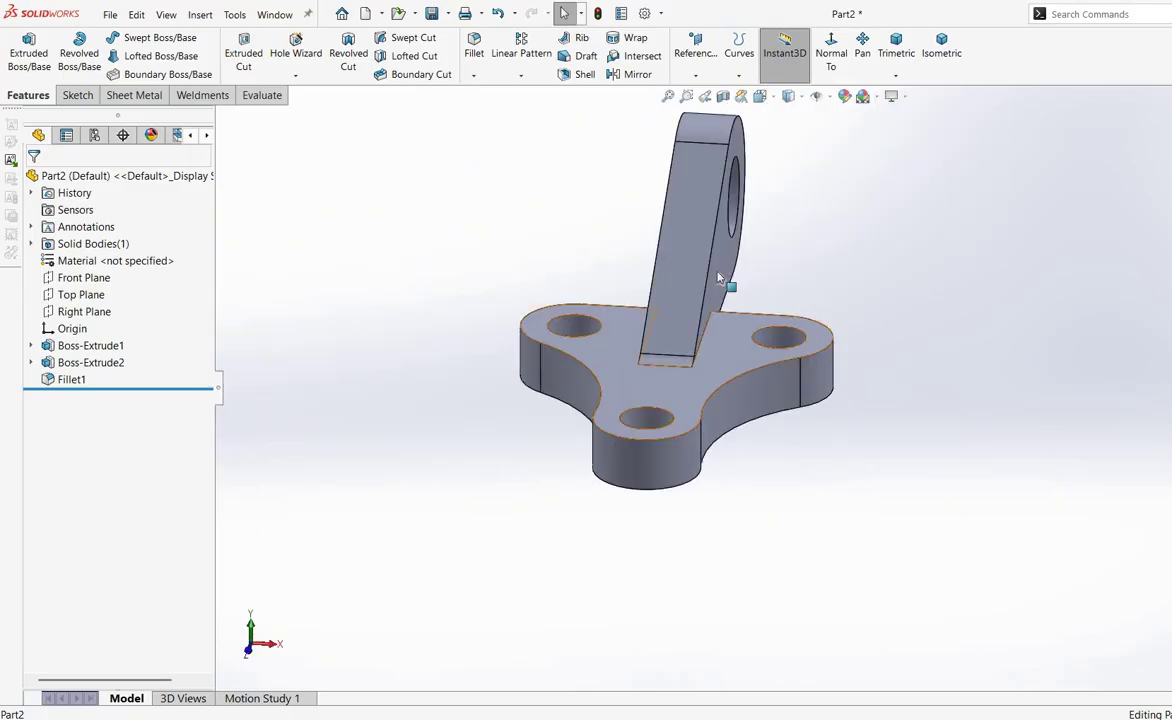
pyautogui.rightClick(684, 190)
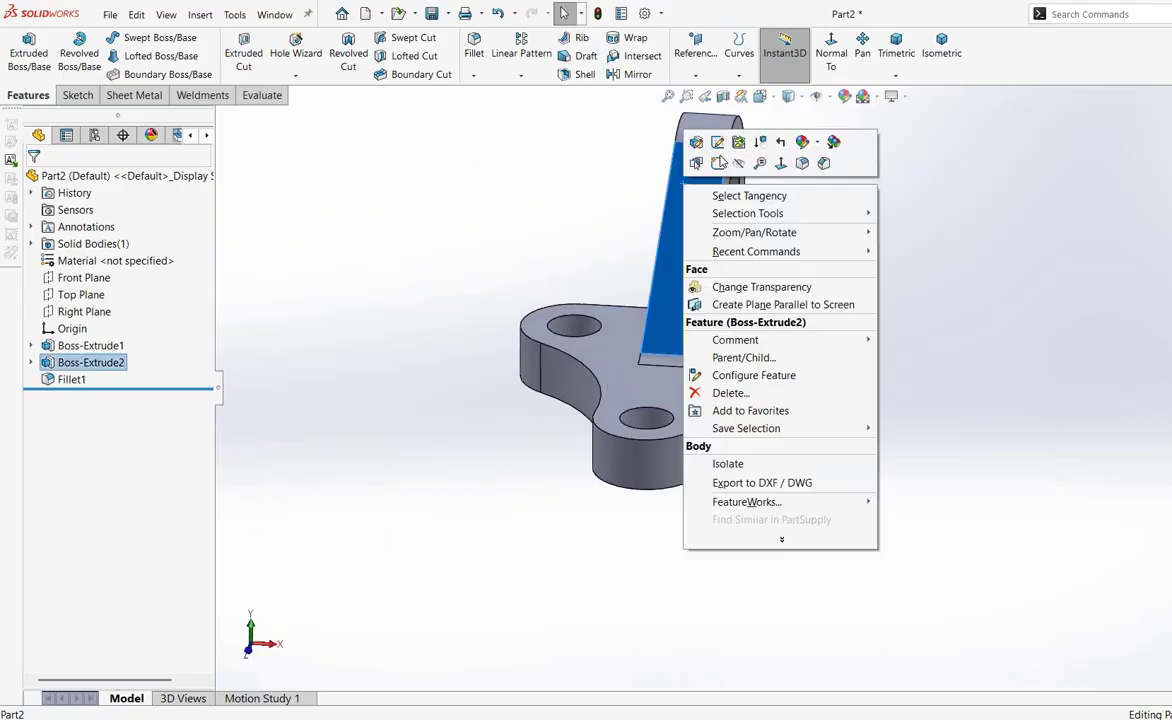
pyautogui.rightClick(812, 154)
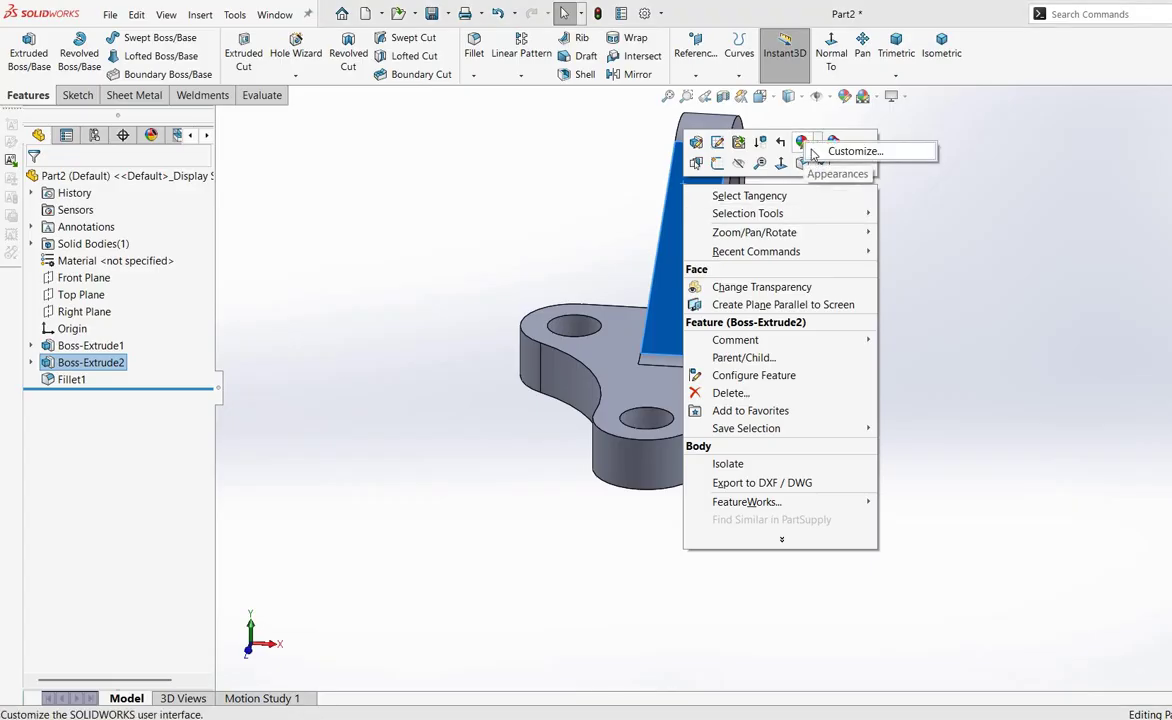
pyautogui.press('Escape')
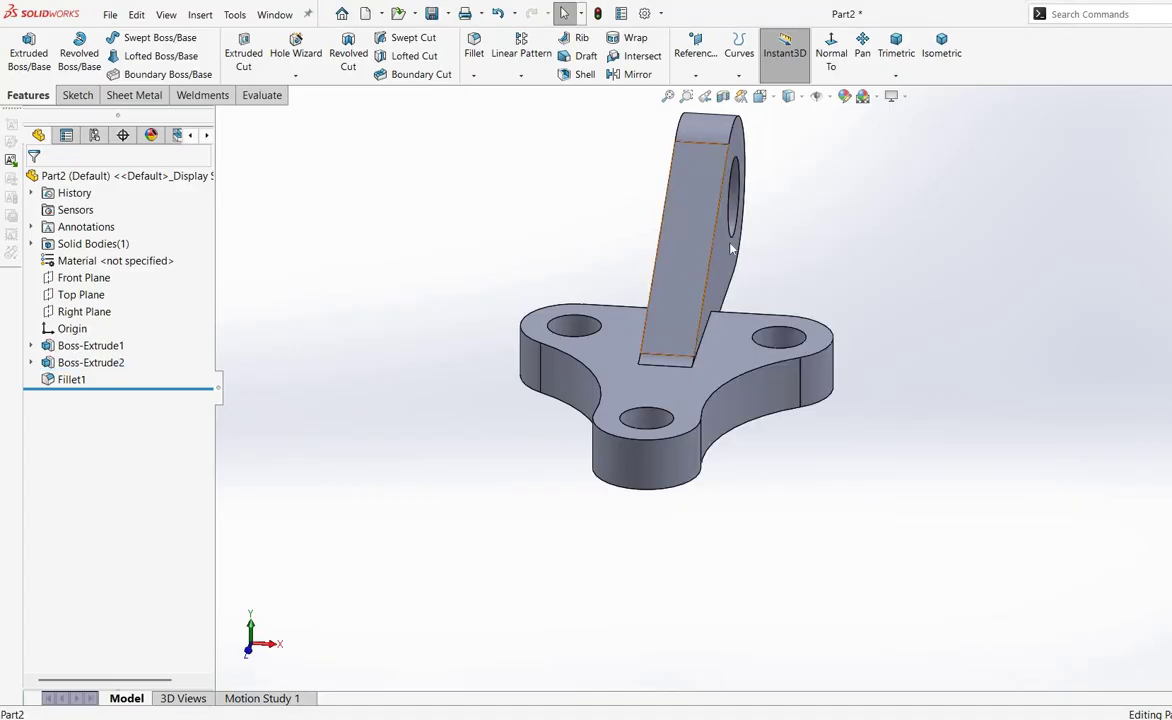
# - Change the appearance color of the whole part to light orange from the standard swatches
pyautogui.rightClick(731, 248)
pyautogui.click(812, 220)
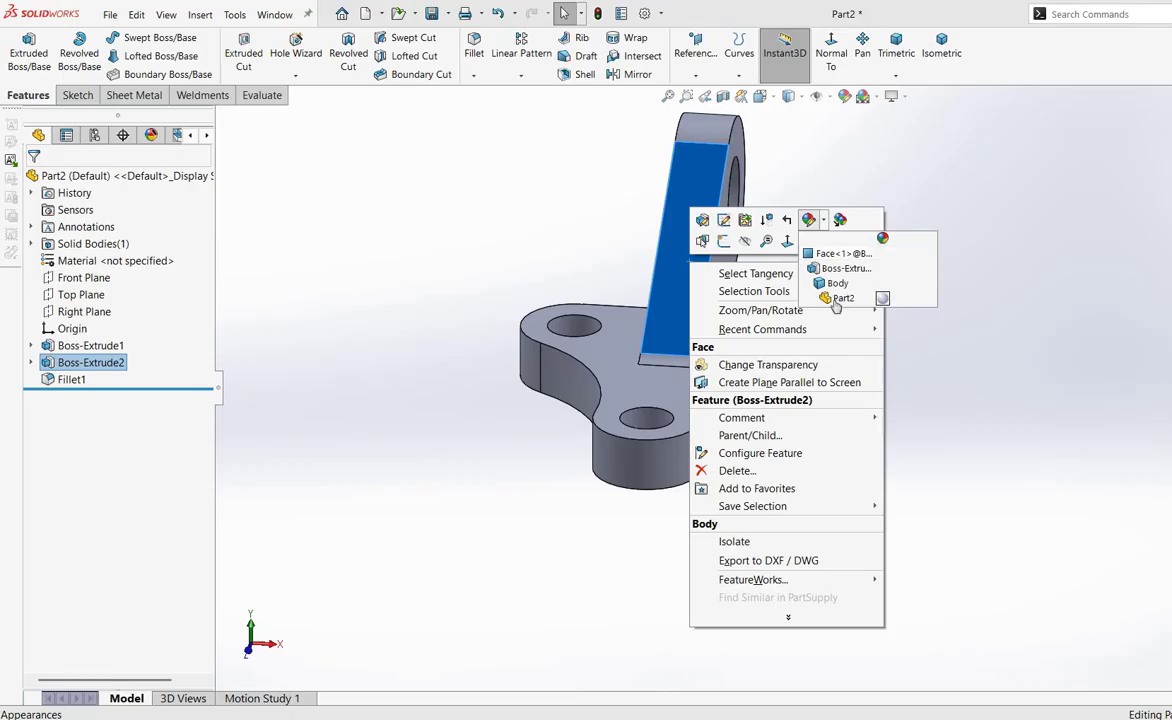
pyautogui.click(836, 305)
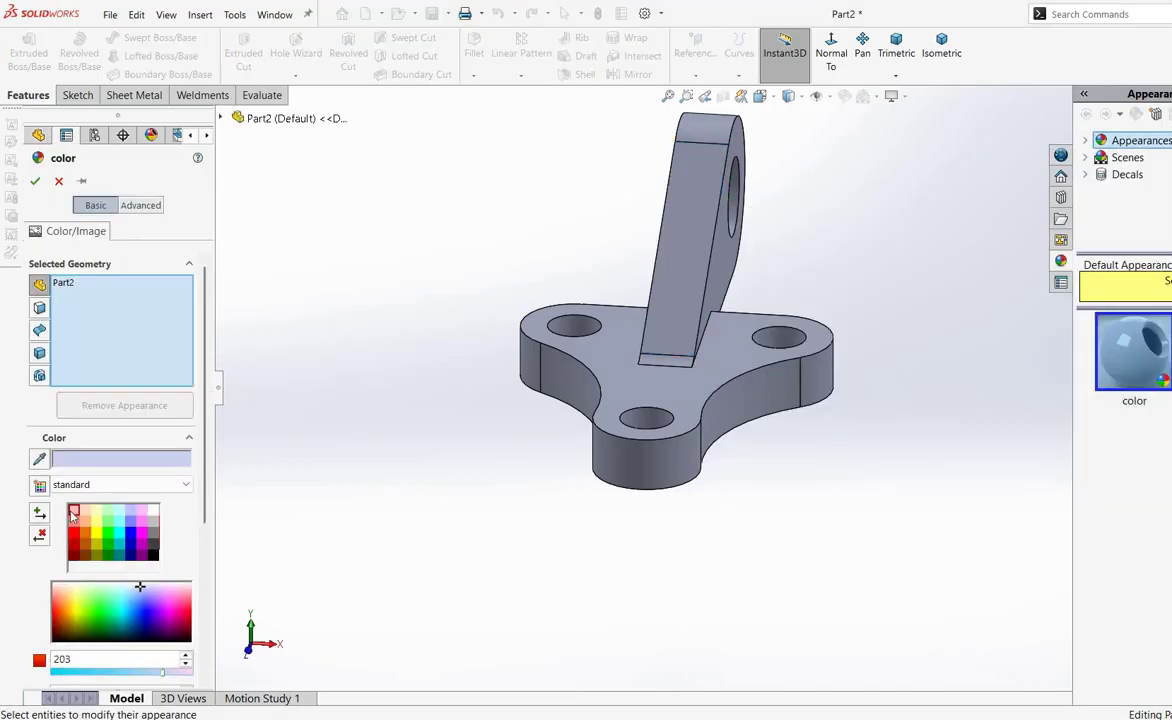
pyautogui.click(87, 521)
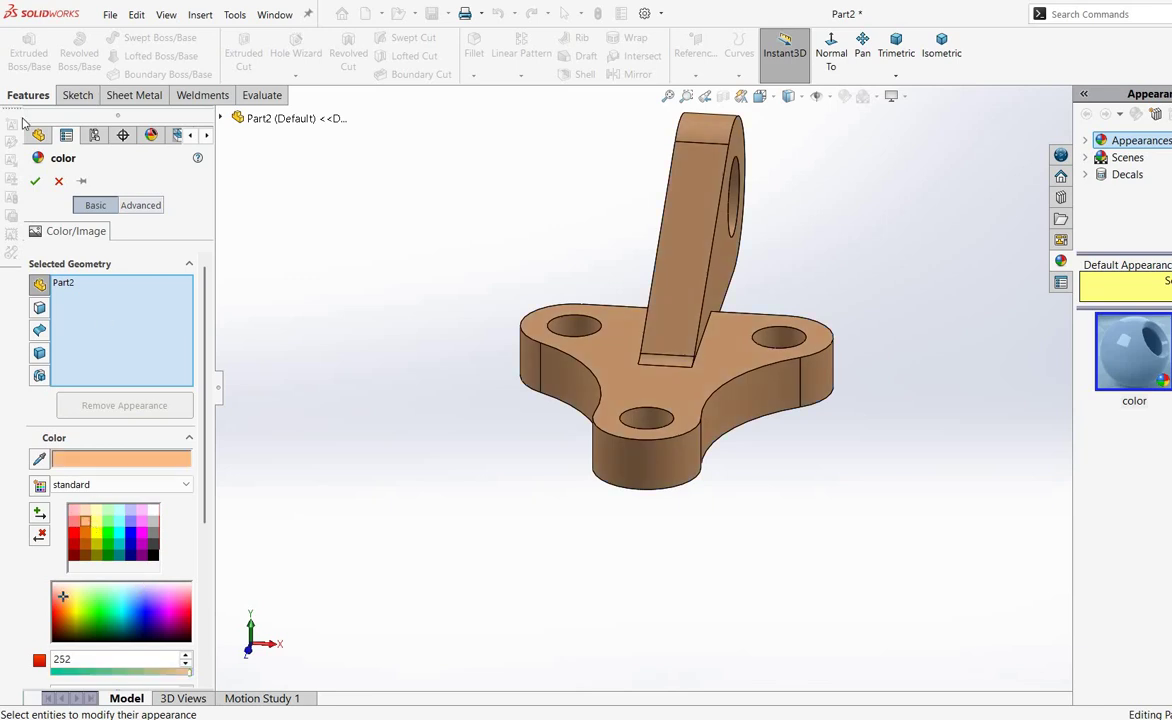
pyautogui.click(35, 181)
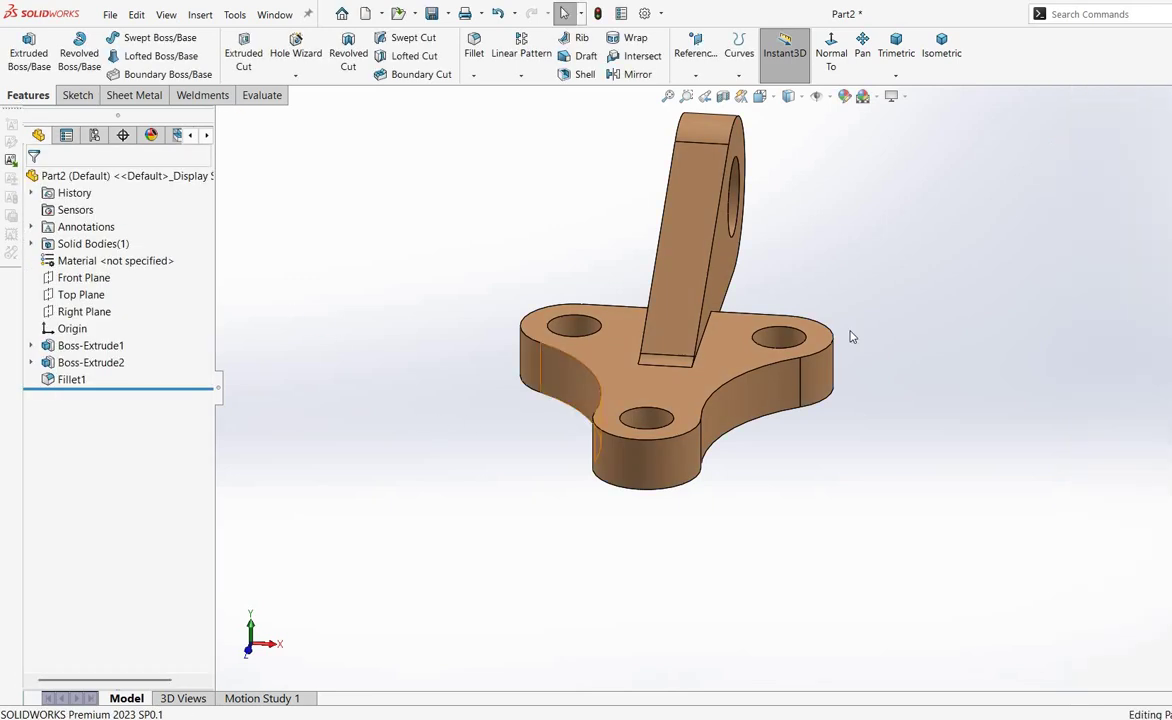
# - Make a drawing from the part on a standard A3 (ISO) sheet, saving the part as Part2 on the Desktop
pyautogui.moveTo(650, 305); pyautogui.dragTo(797, 493, button='middle')
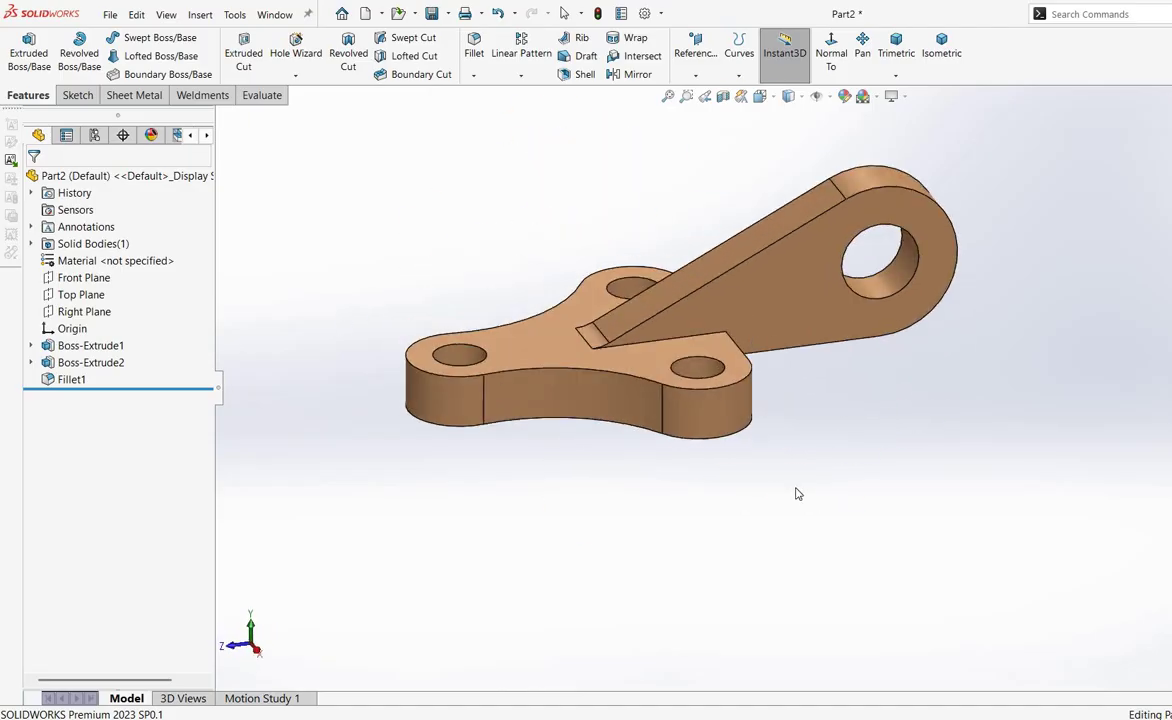
pyautogui.click(109, 16)
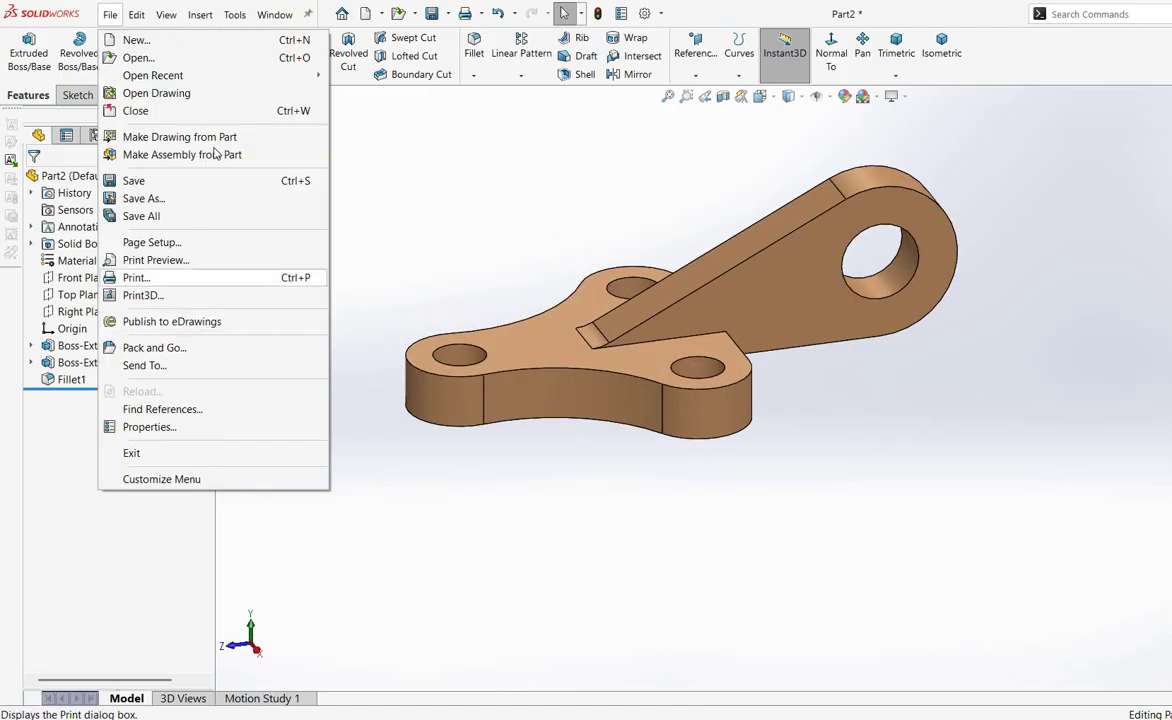
pyautogui.click(238, 135)
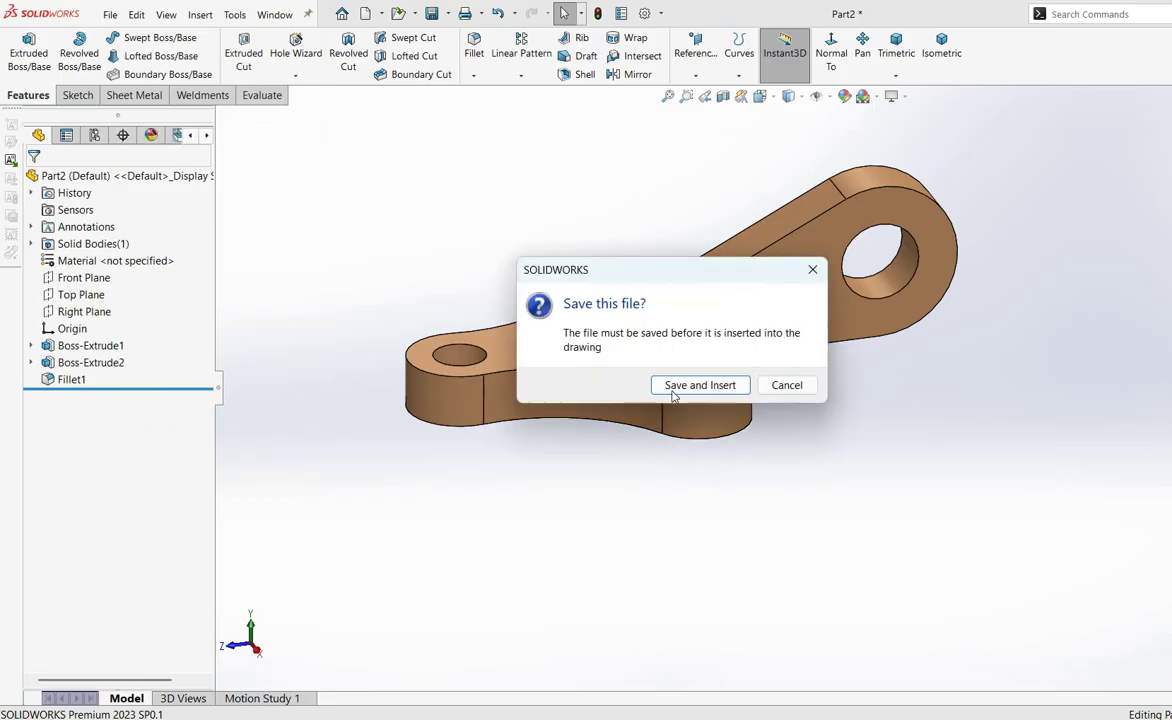
pyautogui.click(694, 385)
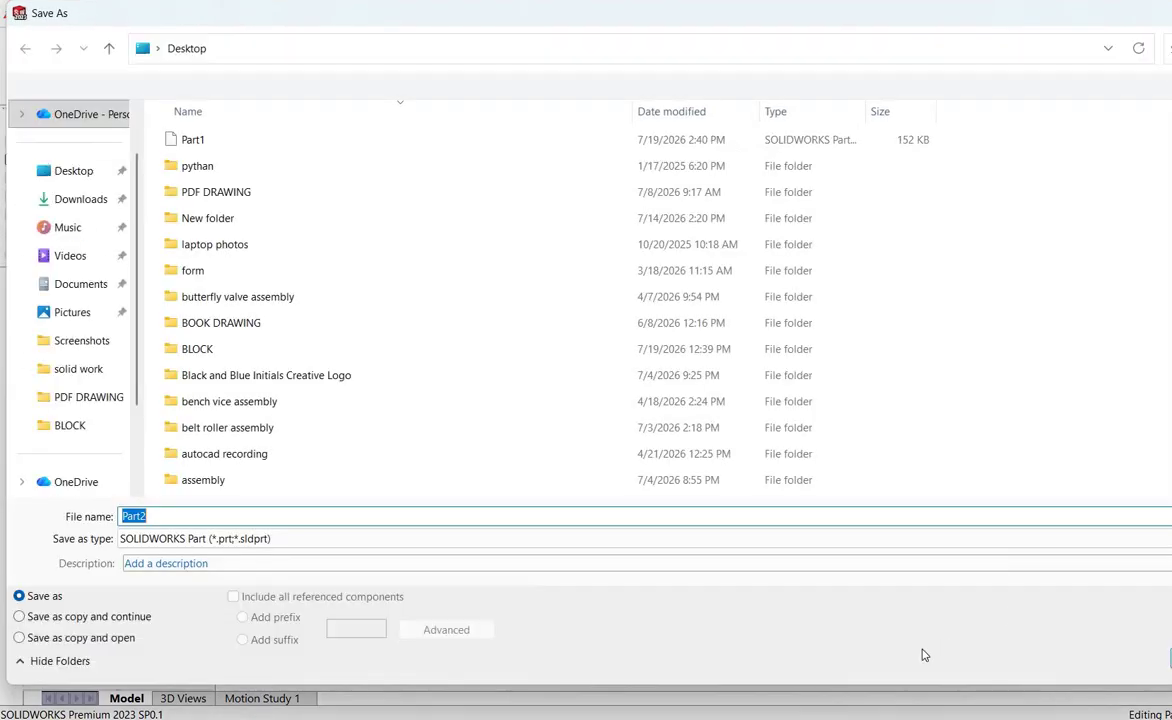
pyautogui.click(1171, 658)
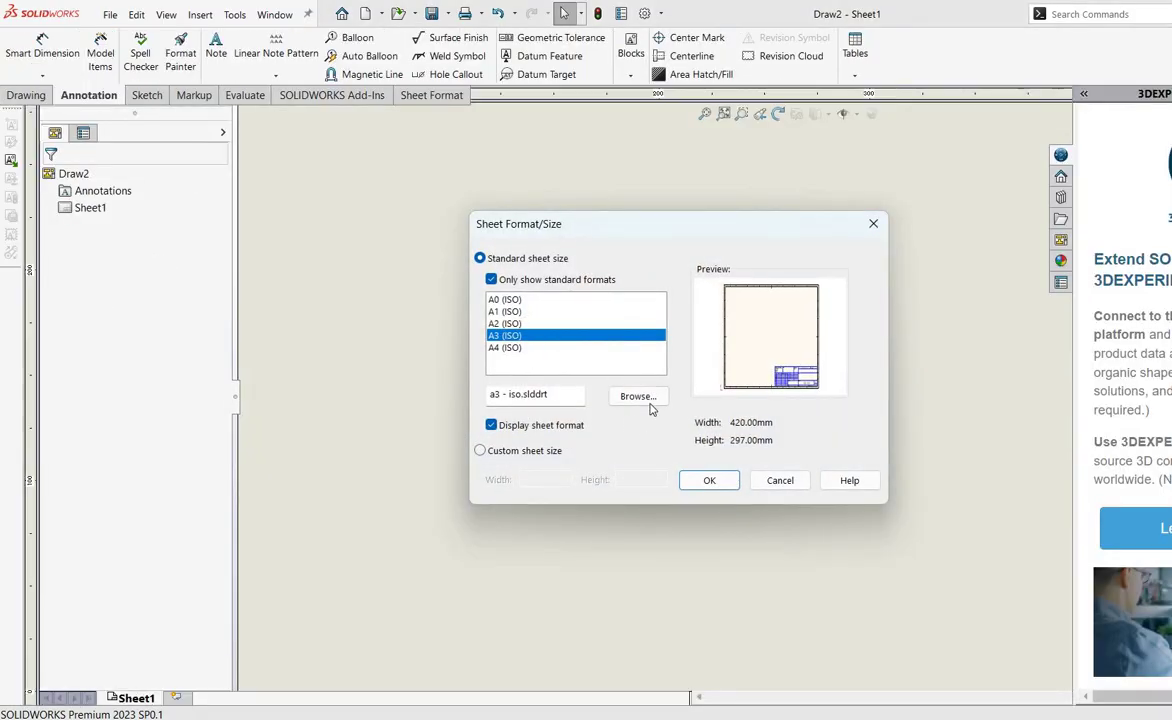
pyautogui.click(715, 488)
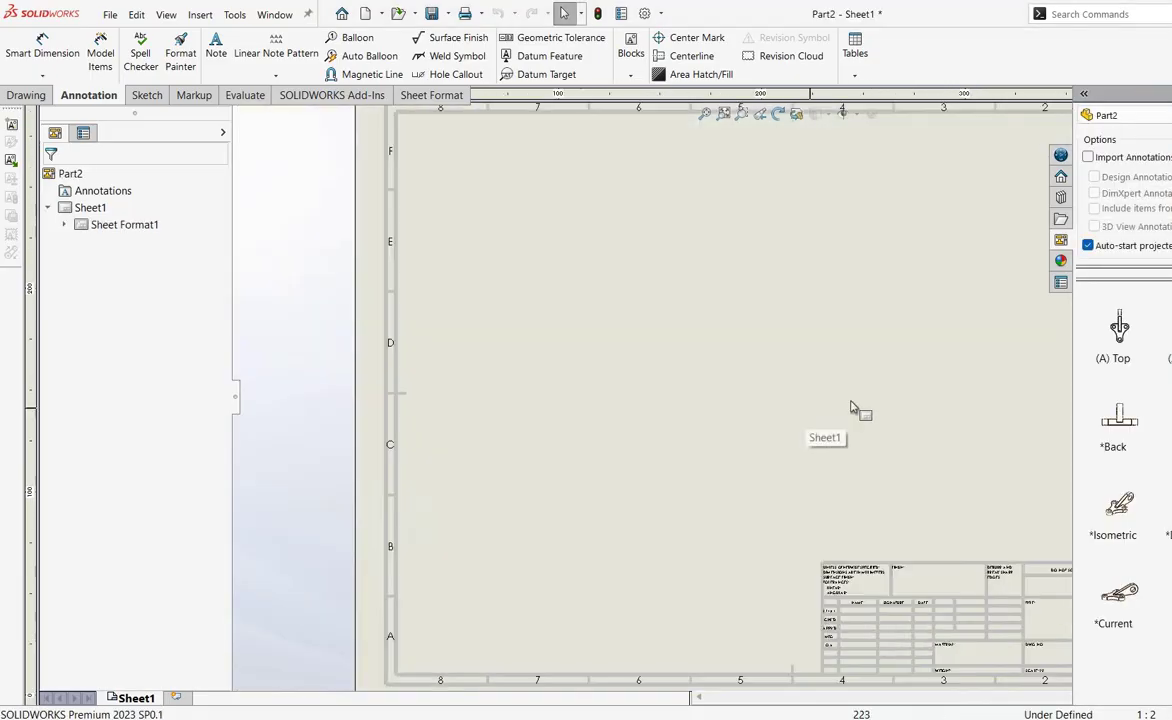
# - Place the part's front view low on the sheet, with a projected top view above it and a projected right view beside it
pyautogui.scroll(-1, 855, 406)
pyautogui.click(925, 391)
pyautogui.scroll(3, 925, 391)
pyautogui.scroll(-1, 781, 384)
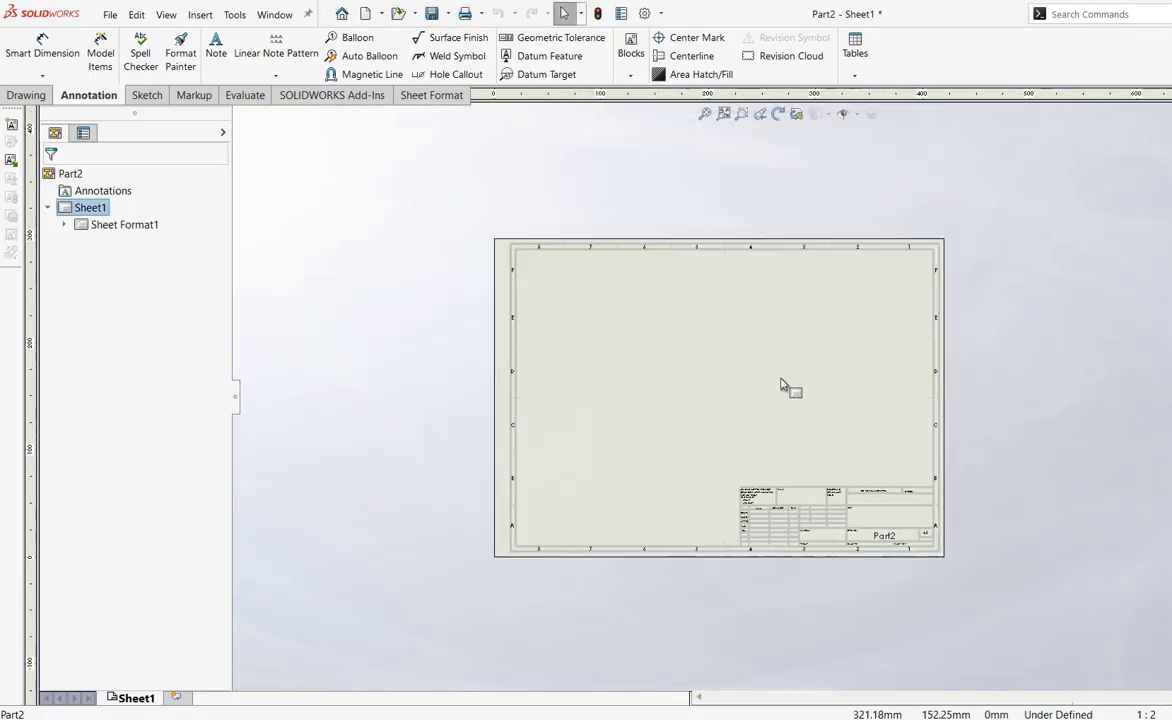
pyautogui.click(30, 95)
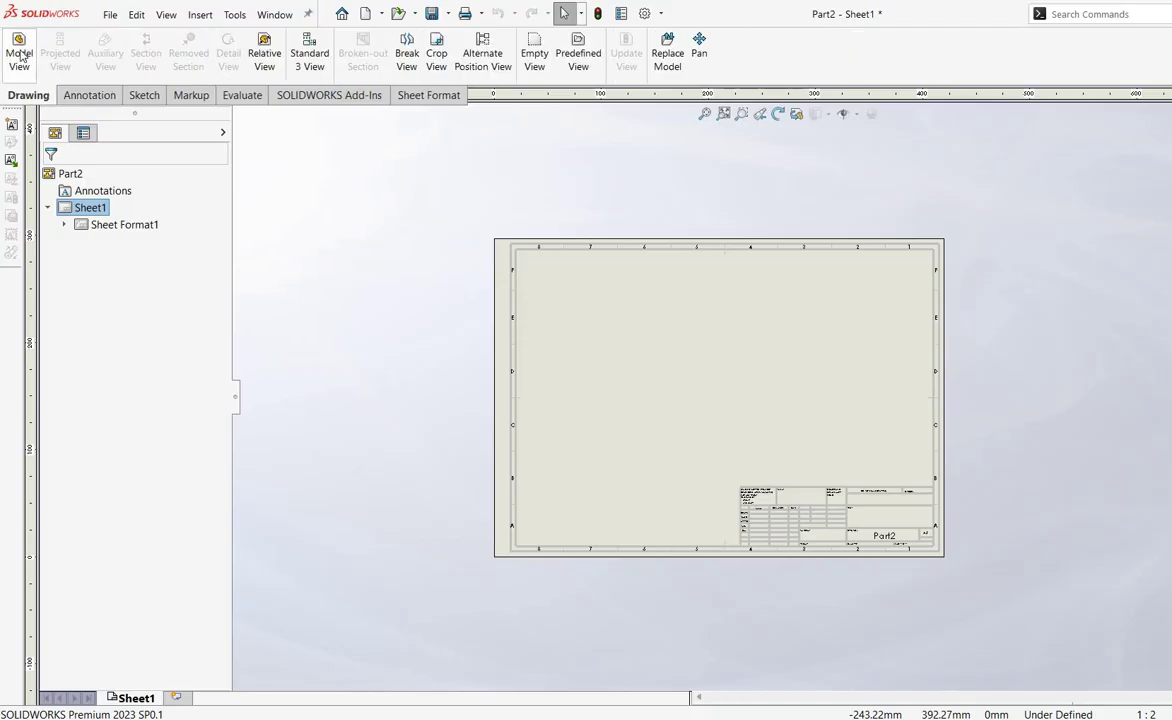
pyautogui.click(19, 52)
pyautogui.doubleClick(180, 304)
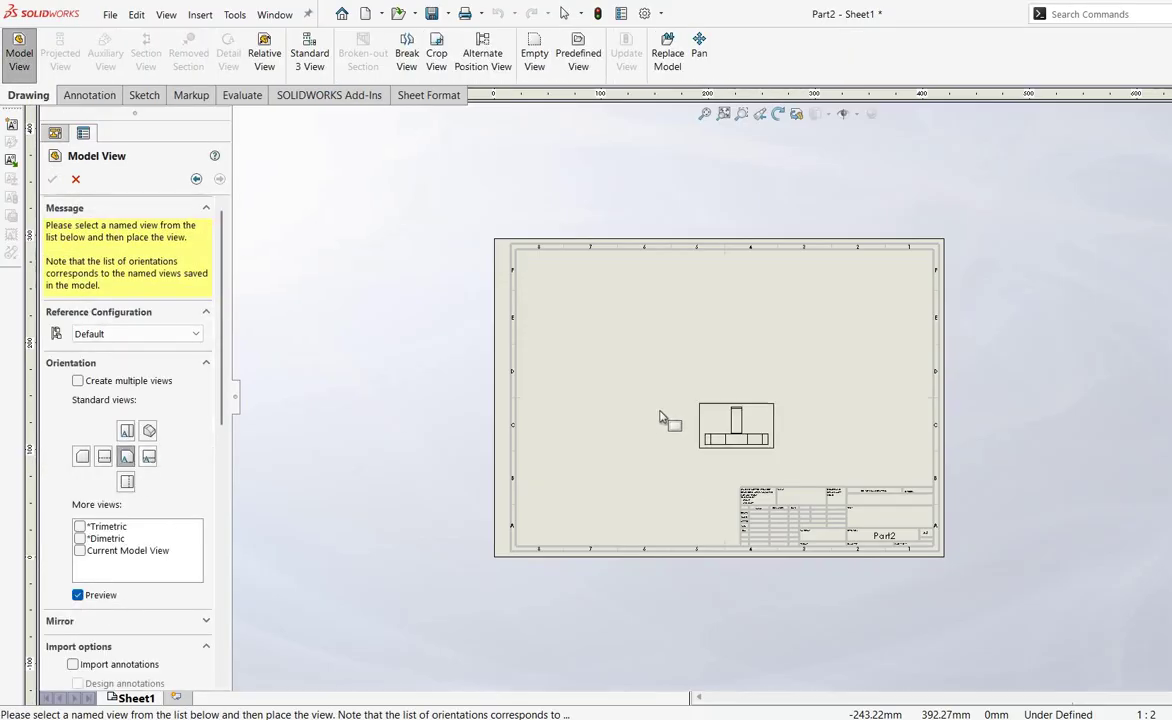
pyautogui.click(616, 447)
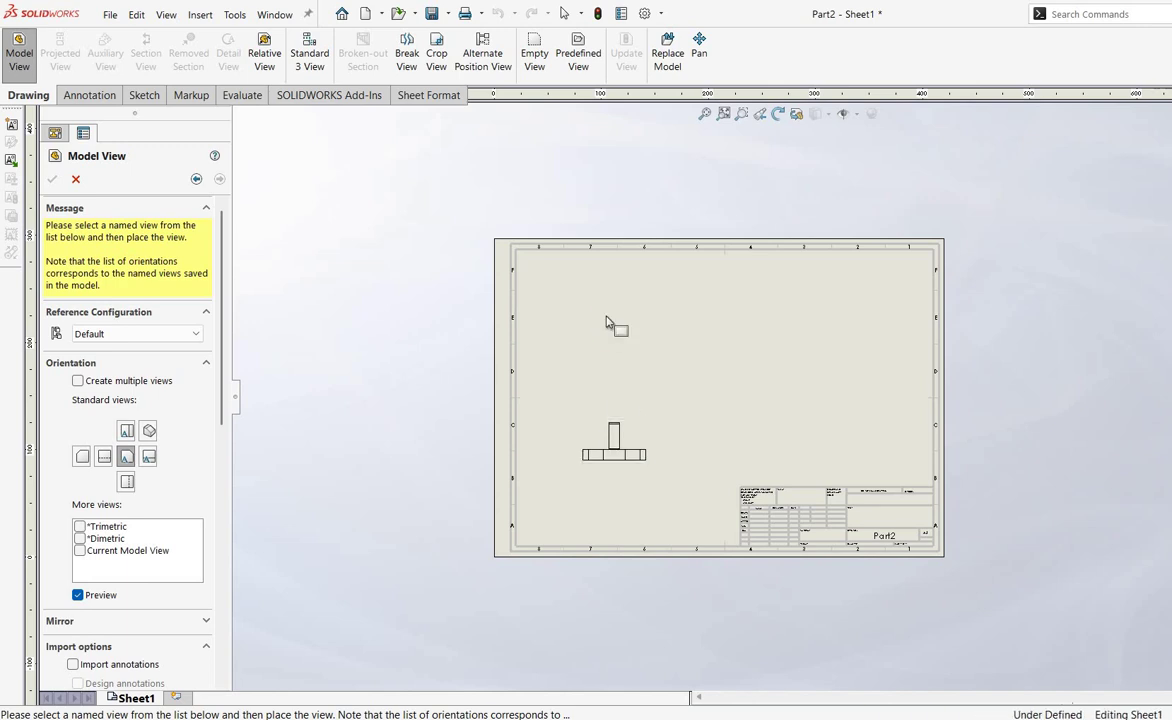
pyautogui.click(613, 371)
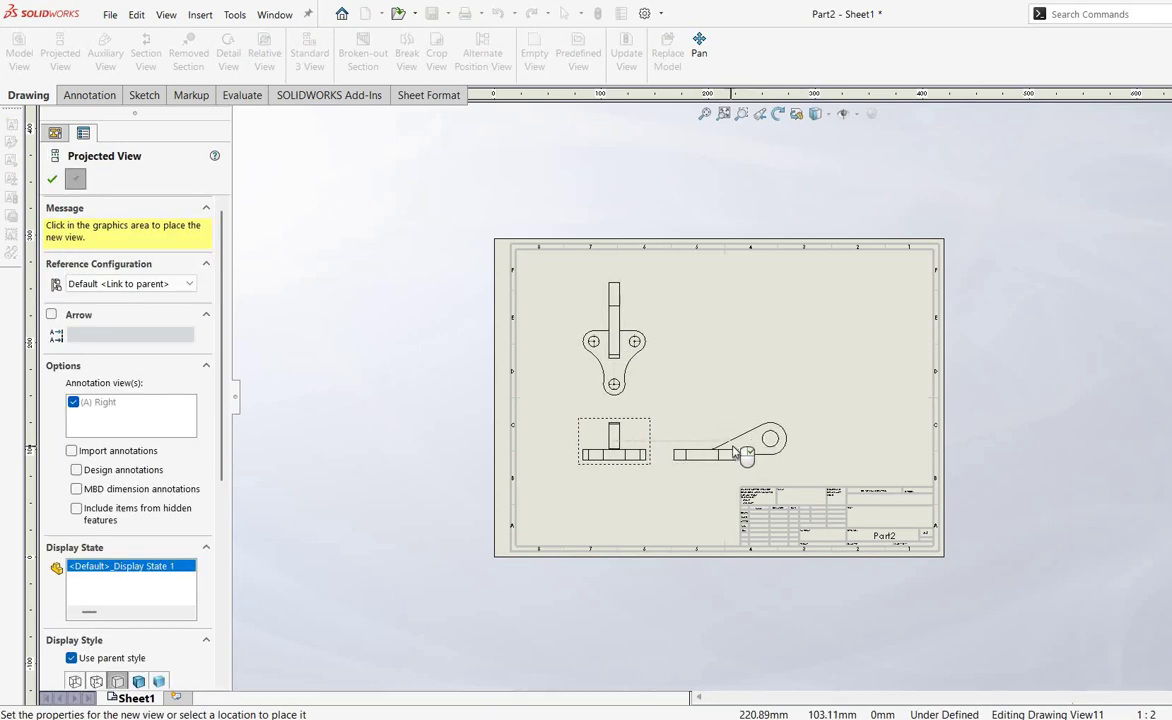
pyautogui.click(706, 458)
# - Add an isometric model view with the Shaded With Edges display style in the sheet's upper-right area
pyautogui.scroll(2, 873, 440)
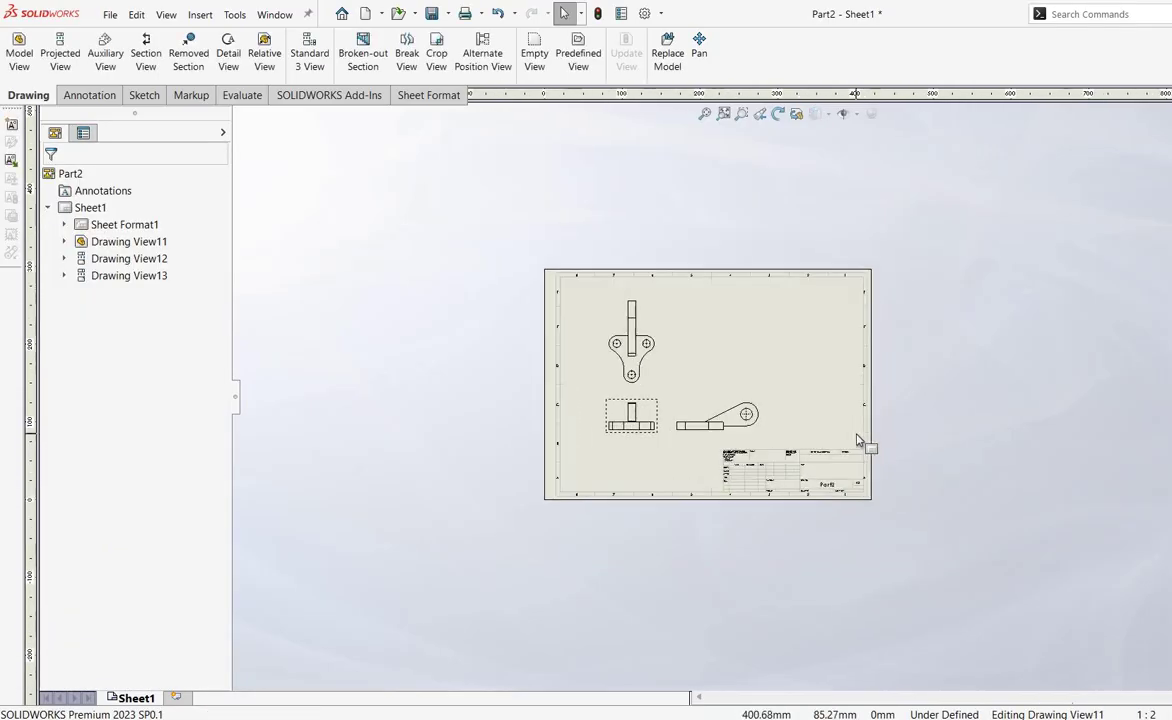
pyautogui.scroll(-2, 860, 440)
pyautogui.click(16, 60)
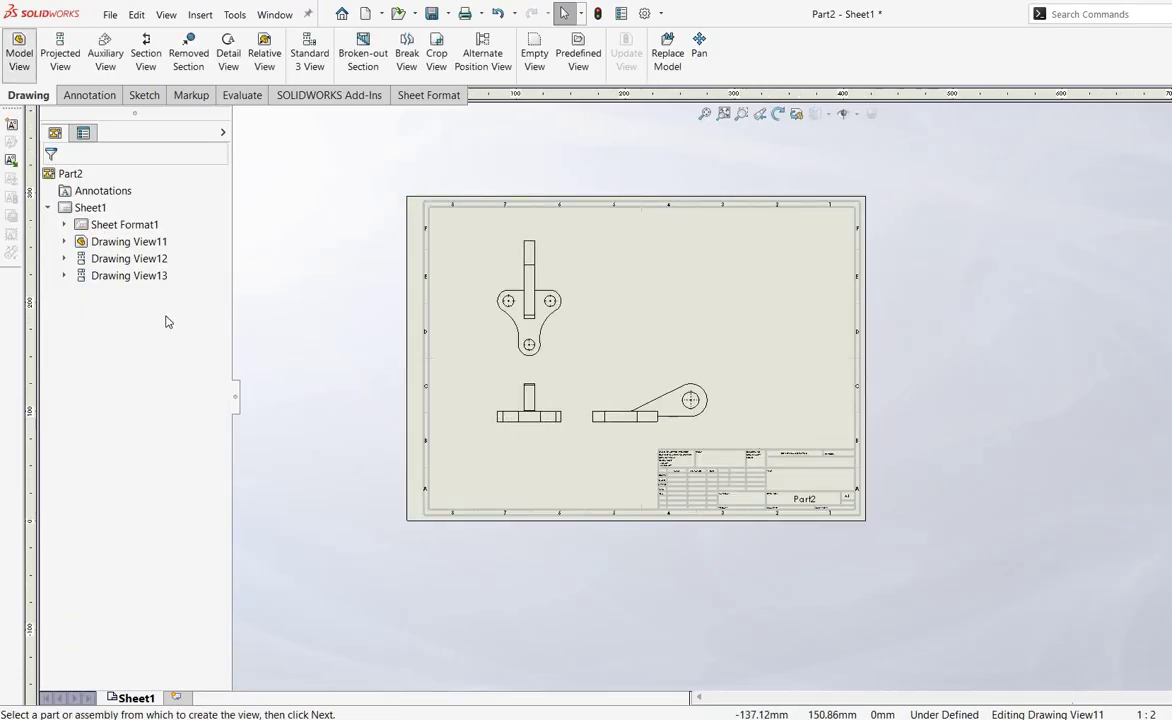
pyautogui.doubleClick(172, 305)
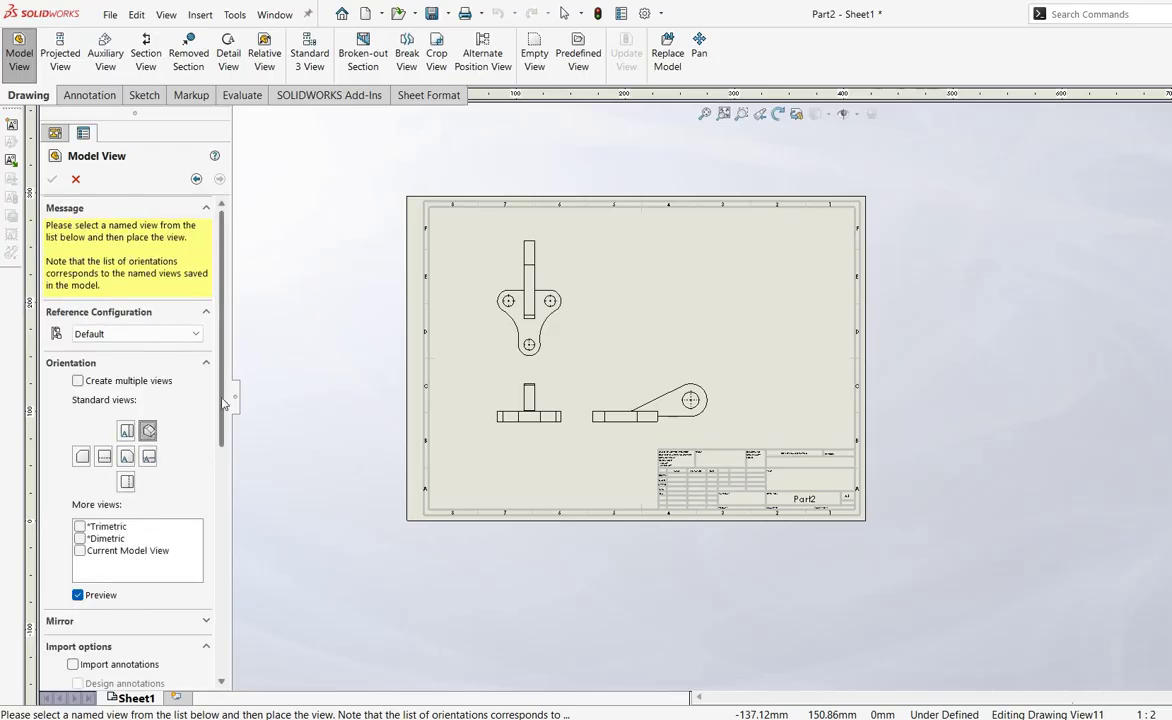
pyautogui.scroll(-5, 191, 555)
pyautogui.click(143, 366)
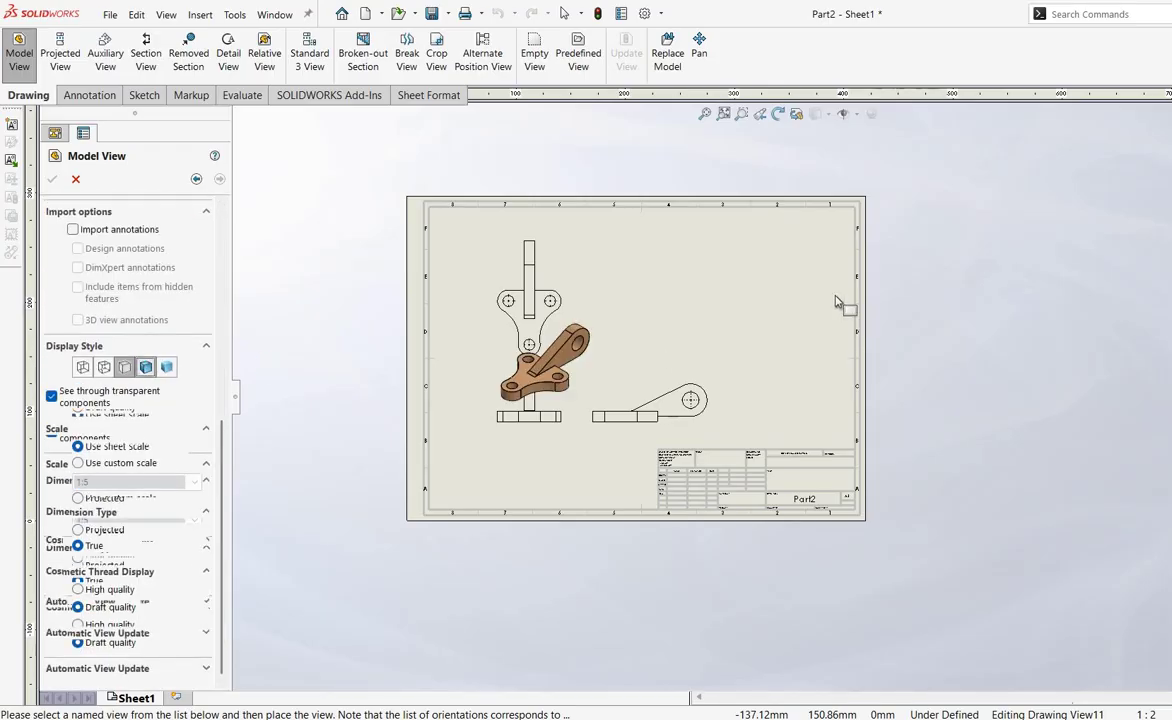
pyautogui.click(758, 283)
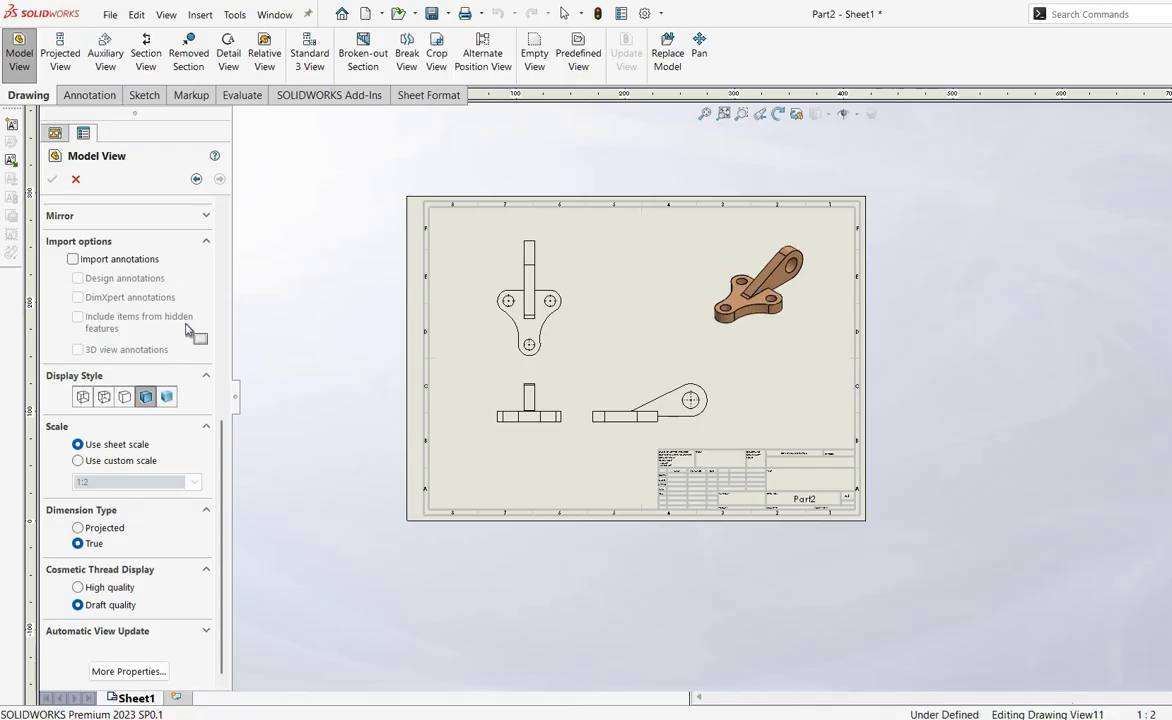
pyautogui.click(53, 176)
# - Insert the dimensions of the entire model into all drawing views with Model Items
pyautogui.scroll(-2, 633, 310)
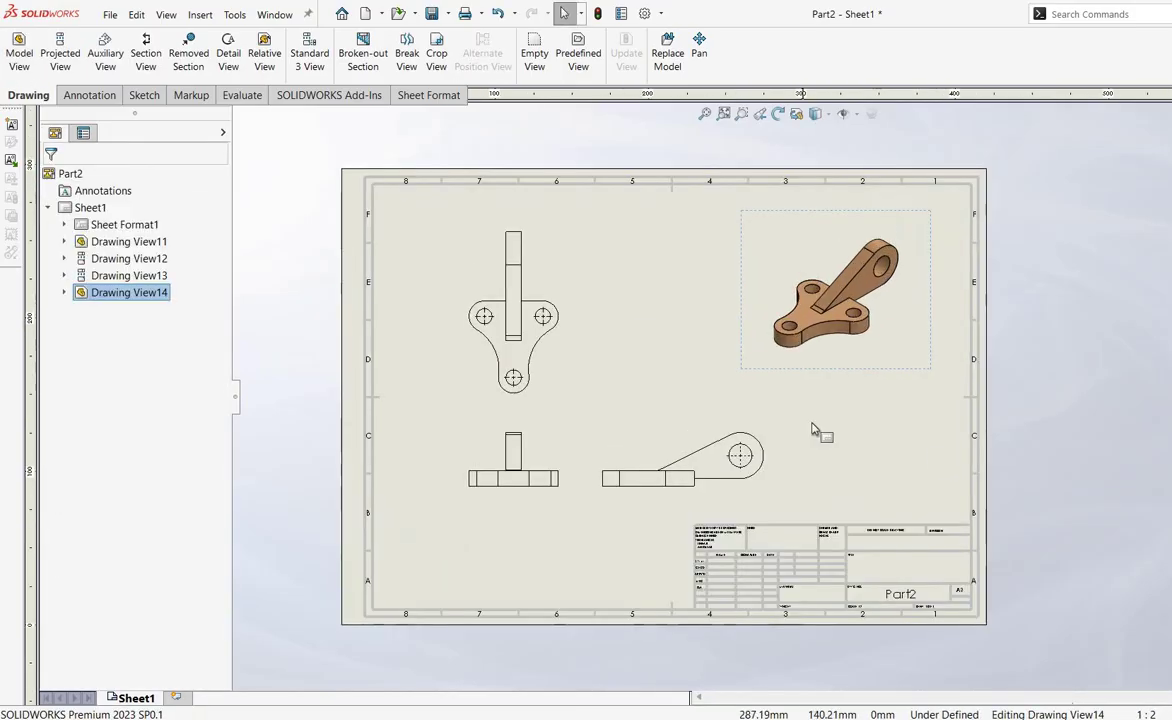
pyautogui.scroll(-1, 942, 460)
pyautogui.scroll(2, 736, 408)
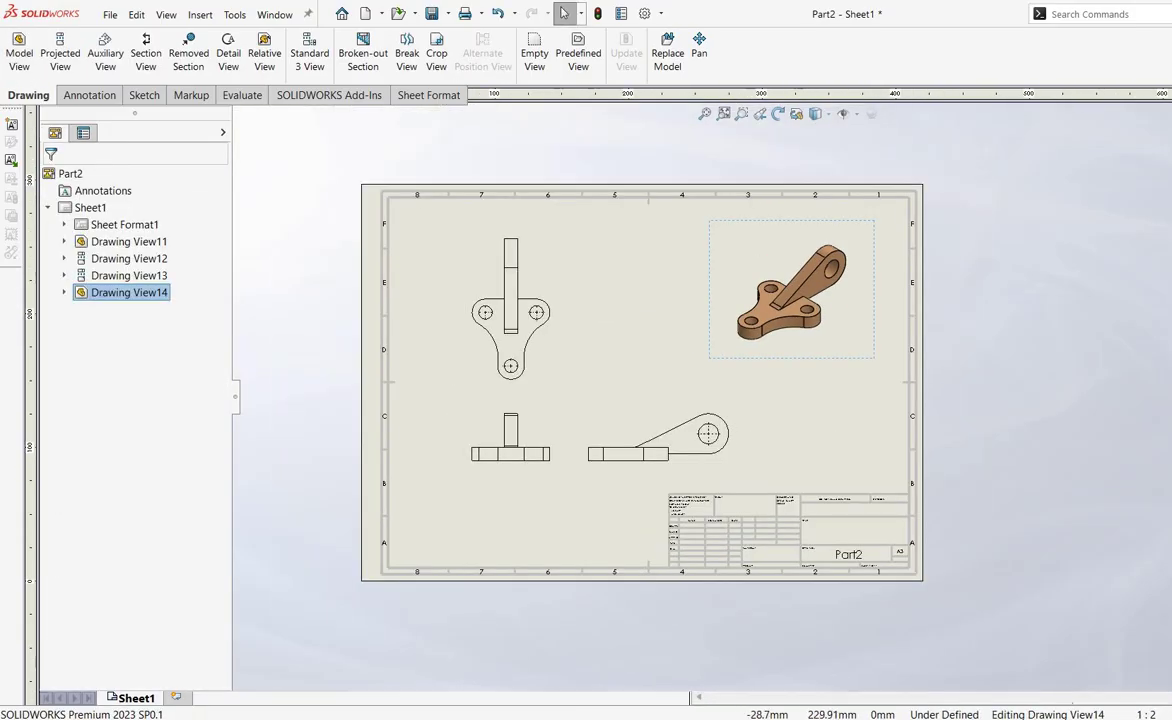
pyautogui.click(90, 96)
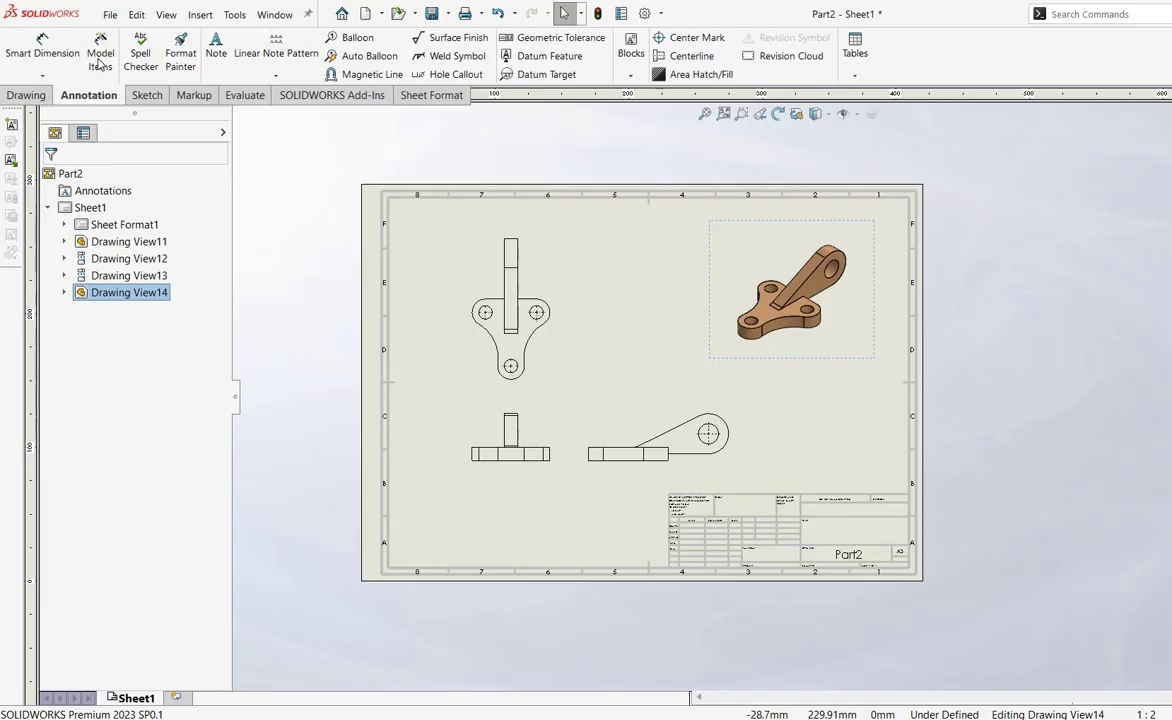
pyautogui.click(150, 348)
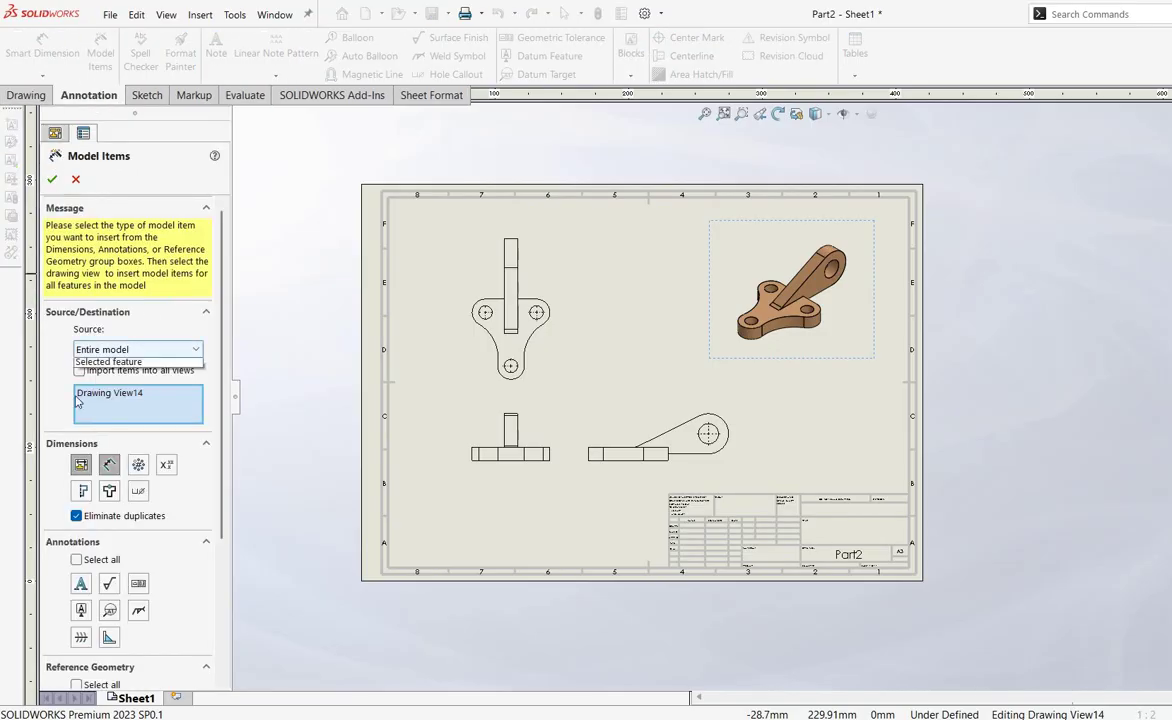
pyautogui.click(100, 365)
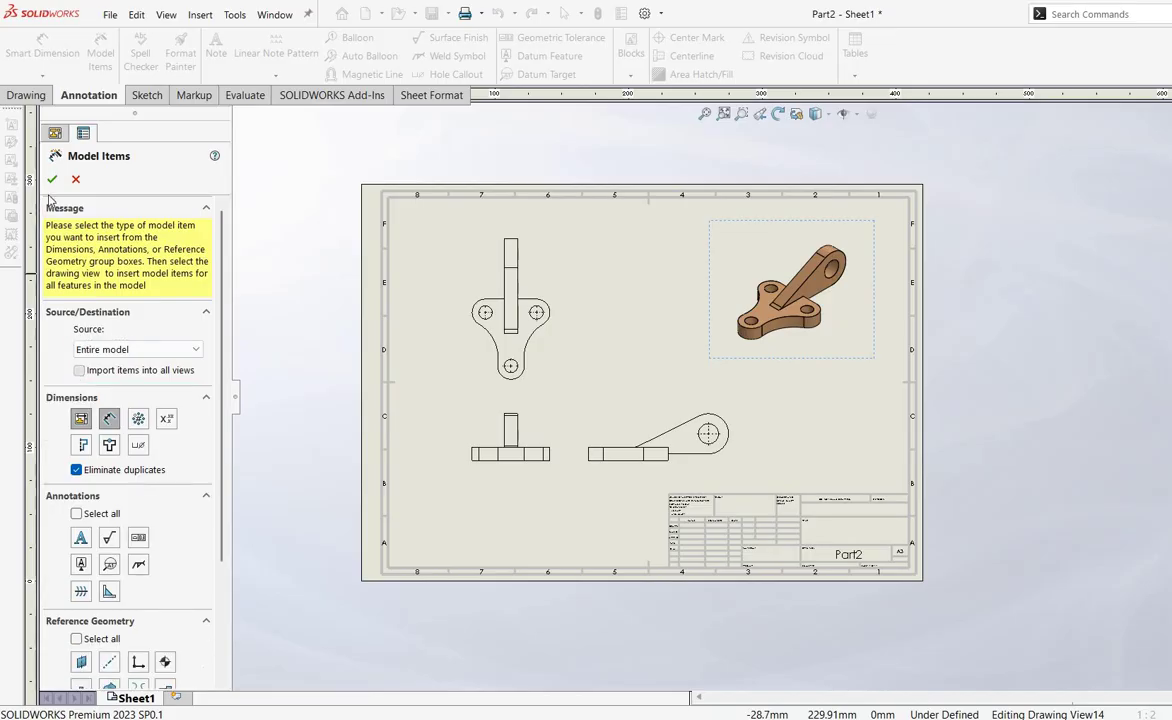
pyautogui.press('Return')
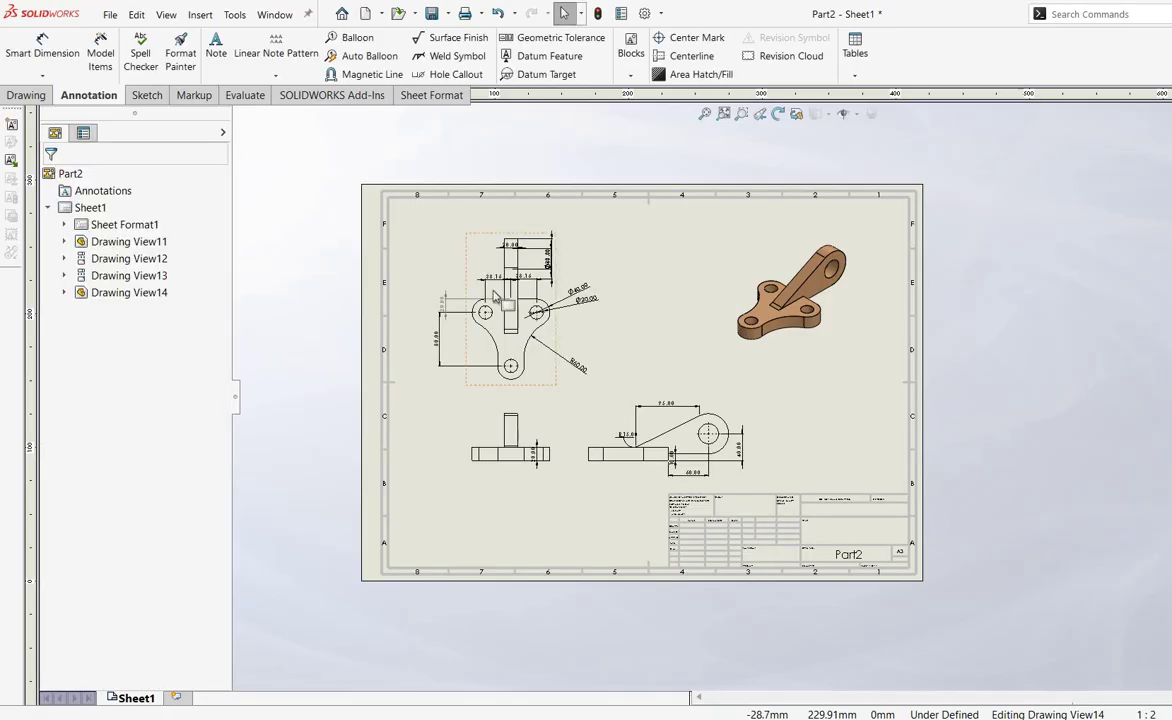
# - Pull the Ø60 lug dimension clear of the top view and transfer it to the right view
pyautogui.scroll(-5, 510, 310)
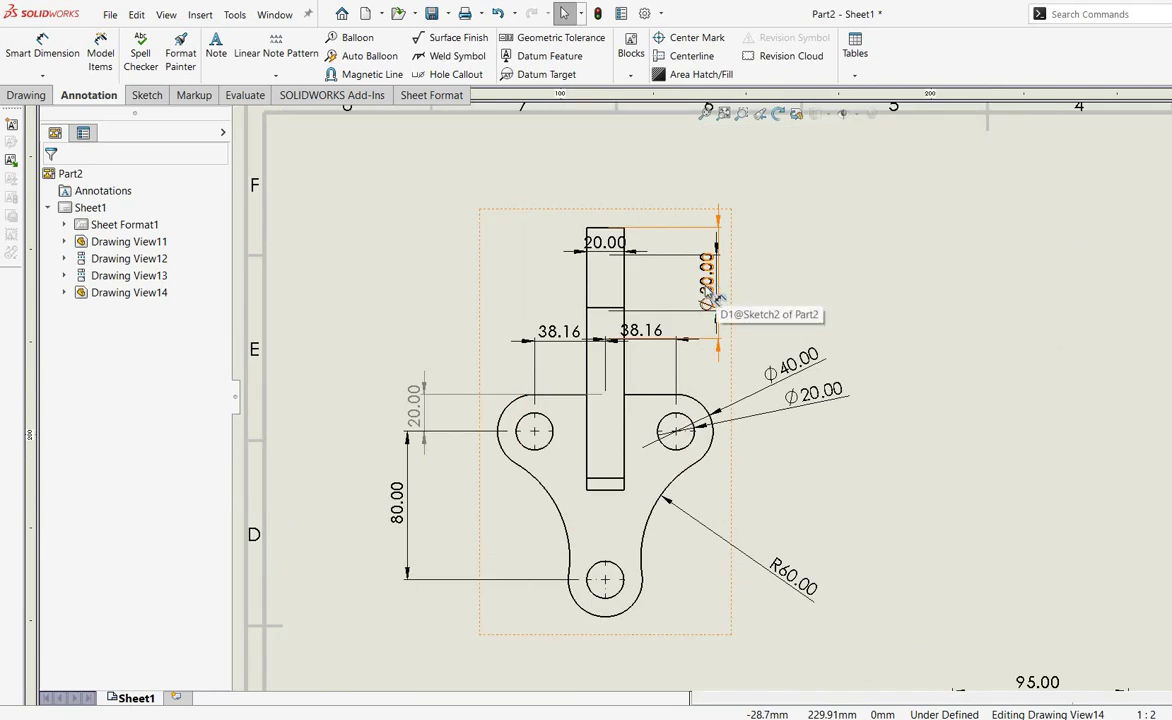
pyautogui.scroll(6, 780, 296)
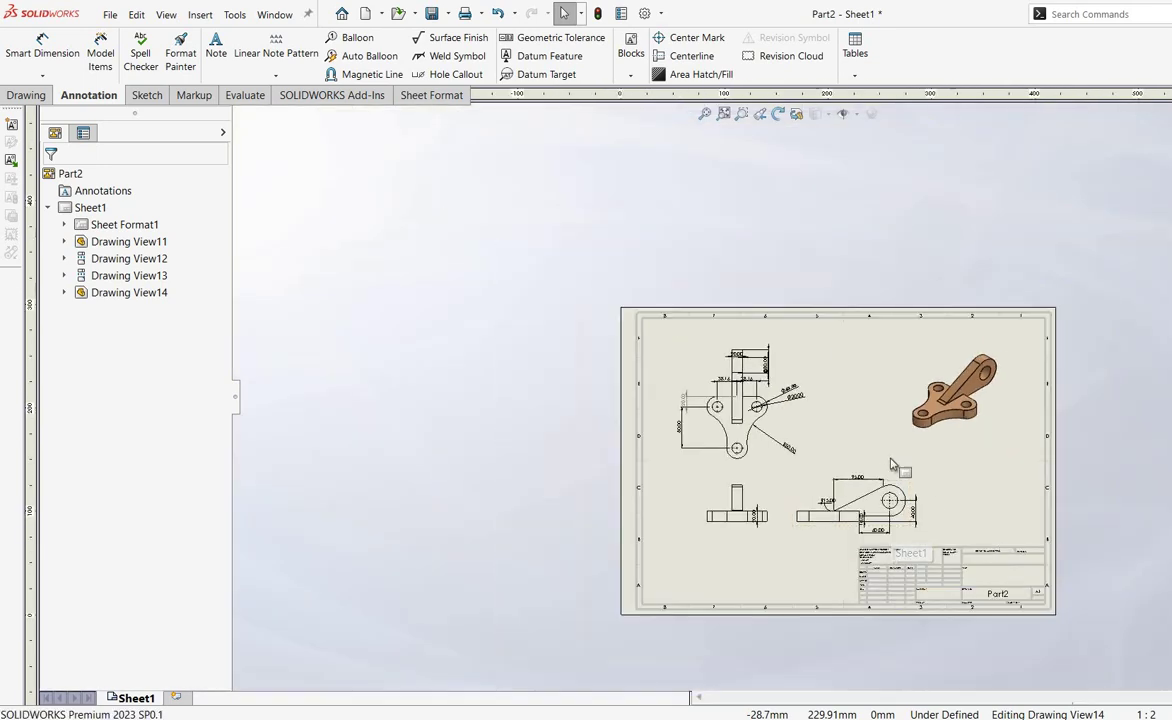
pyautogui.press('f')
pyautogui.scroll(-2, 590, 205)
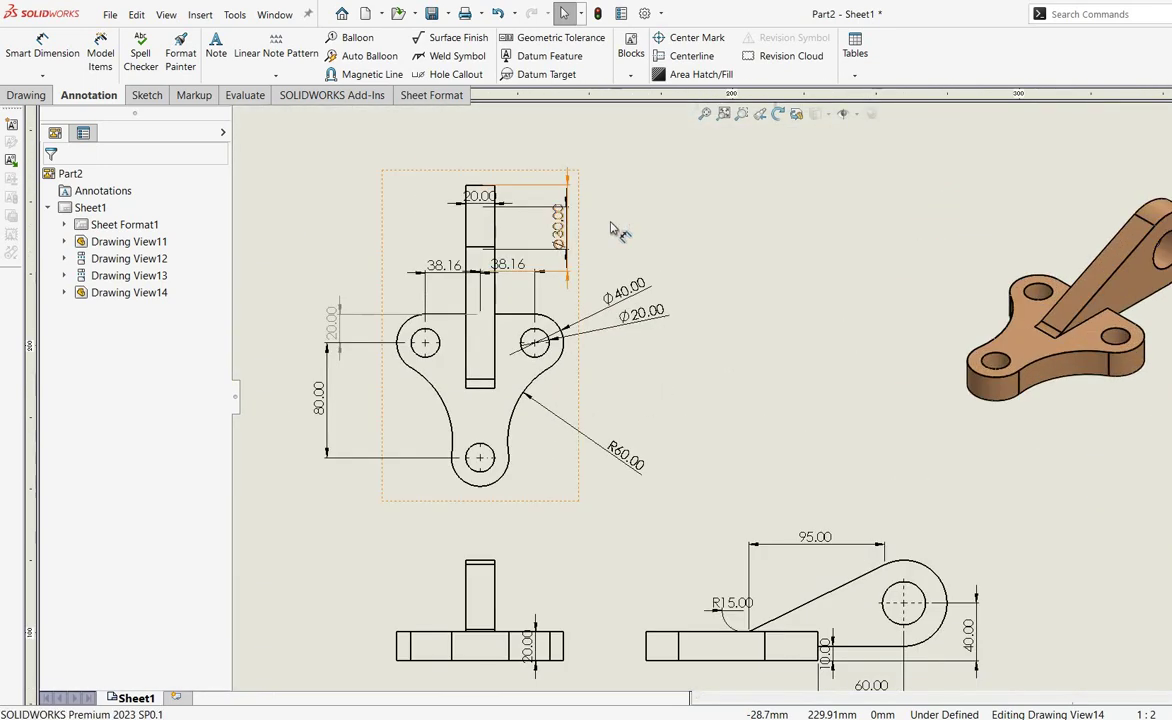
pyautogui.click(665, 228)
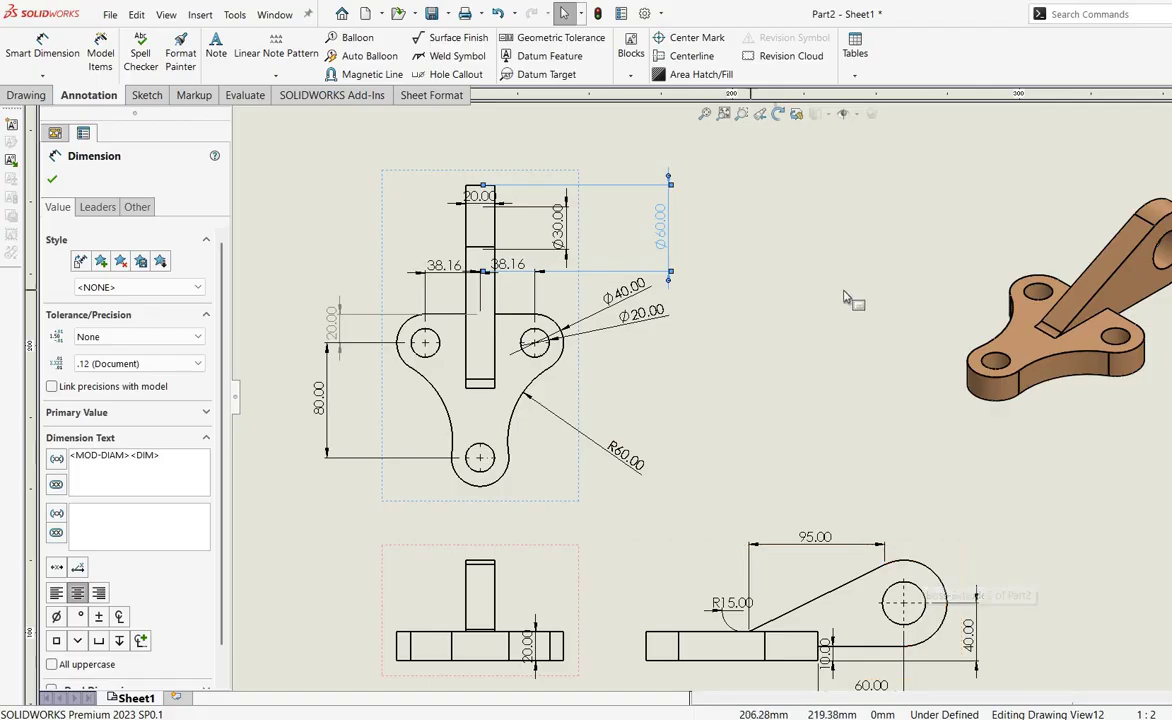
pyautogui.click(717, 232)
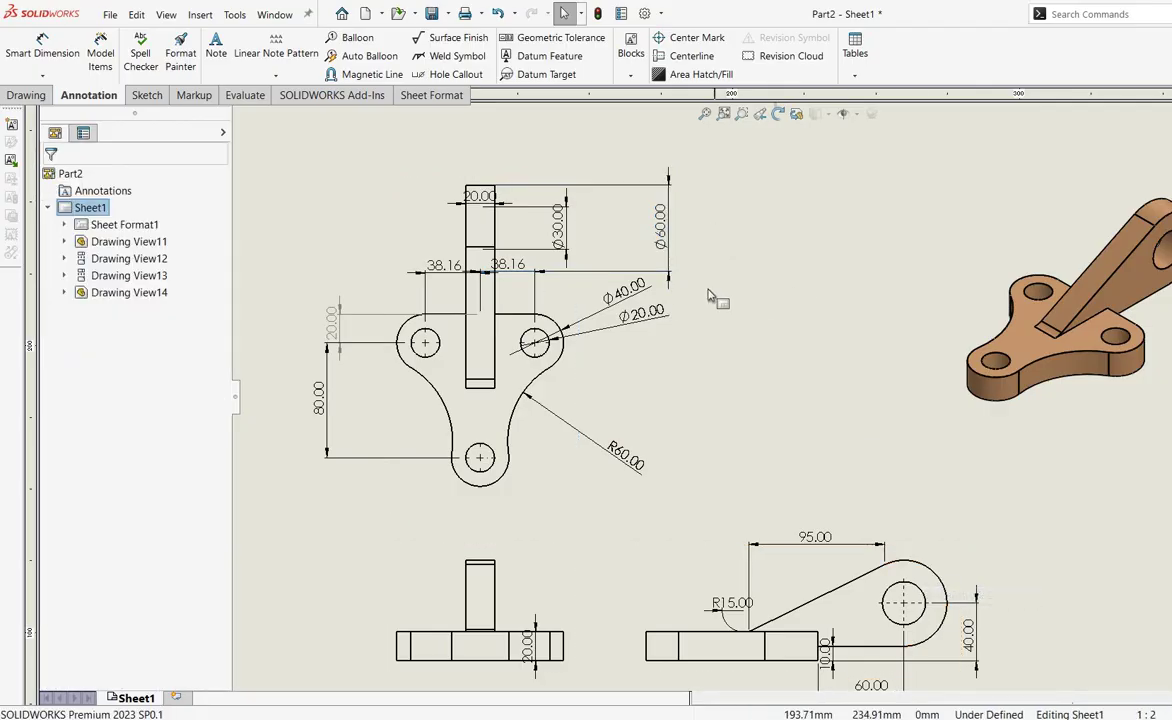
pyautogui.click(668, 230)
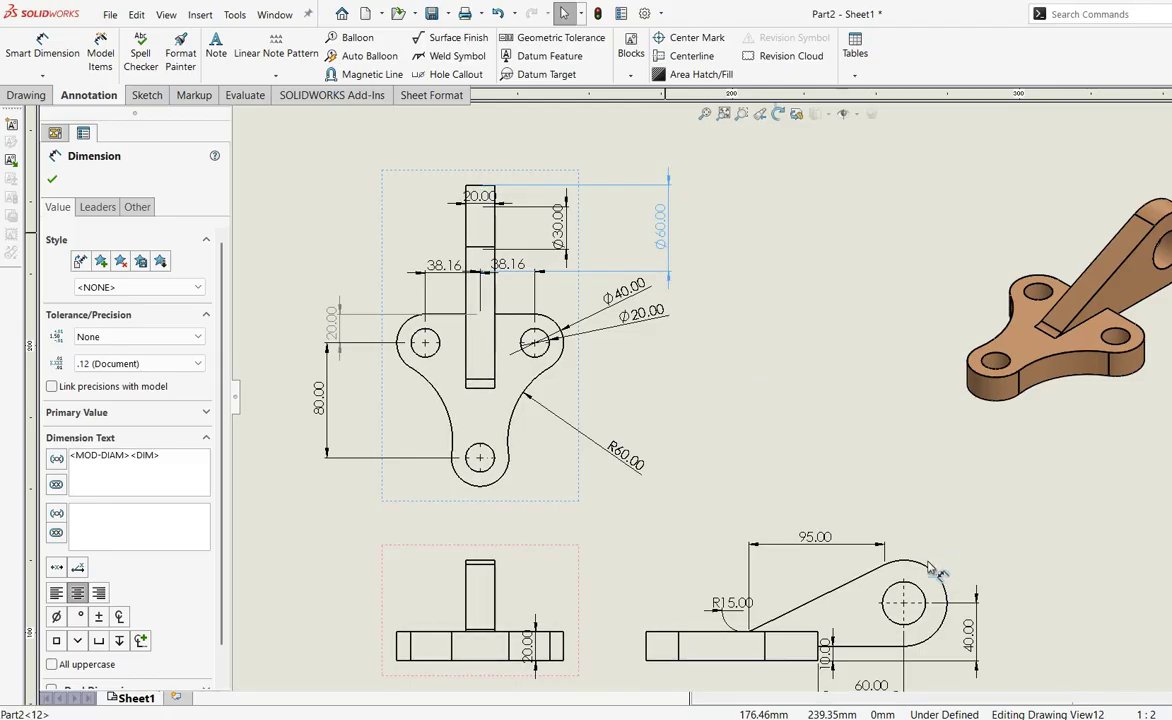
pyautogui.keyDown('shift'); pyautogui.moveTo(663, 233); pyautogui.dragTo(914, 546); pyautogui.keyUp('shift')
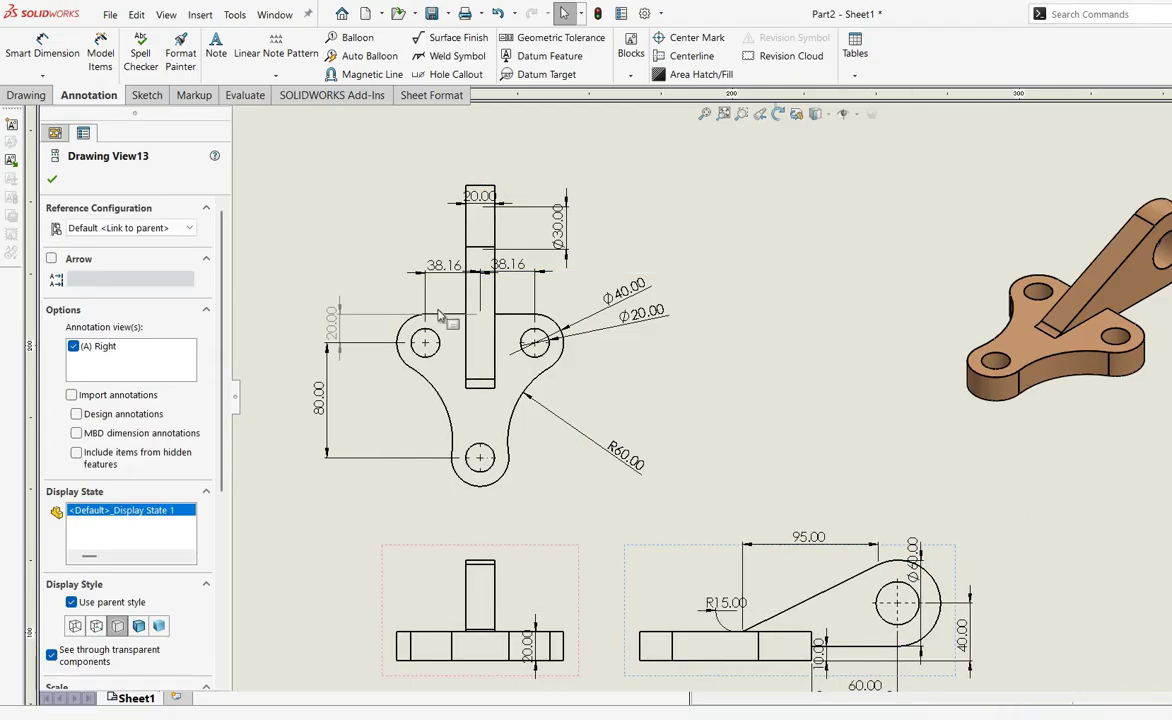
# - Transfer the Ø30 lug hole dimension from the top view to the right view
pyautogui.click(588, 242)
pyautogui.click(563, 238)
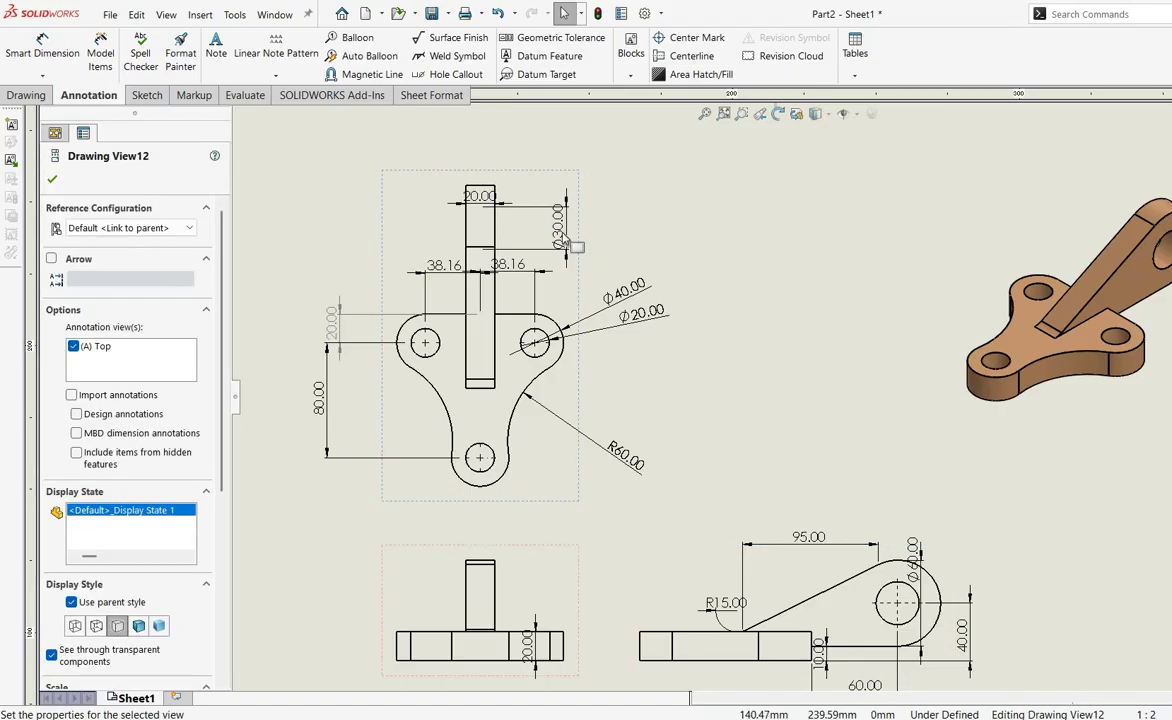
pyautogui.moveTo(558, 231); pyautogui.dragTo(916, 466)
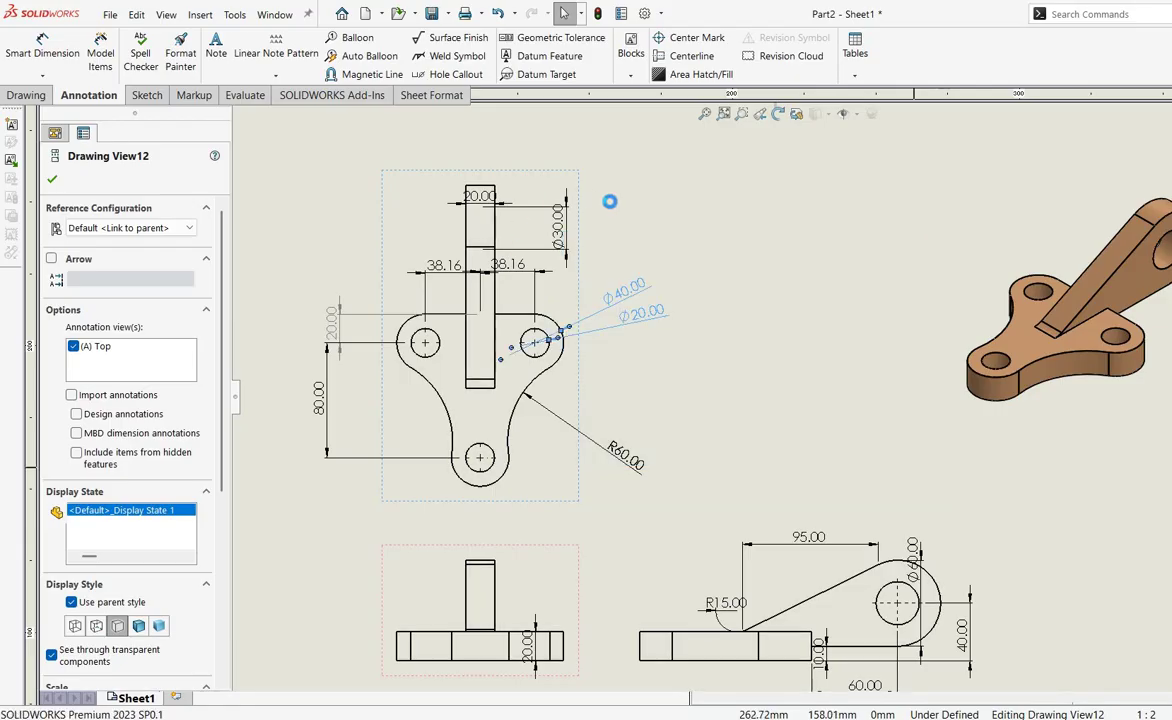
pyautogui.click(712, 298)
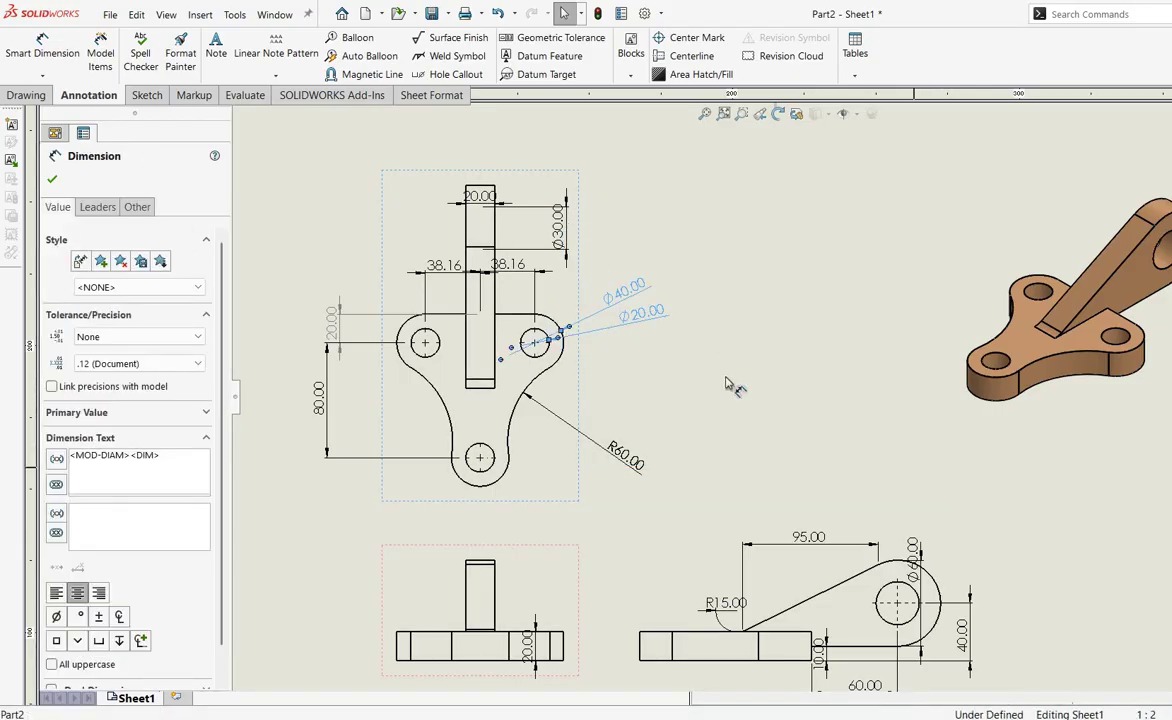
pyautogui.click(559, 233)
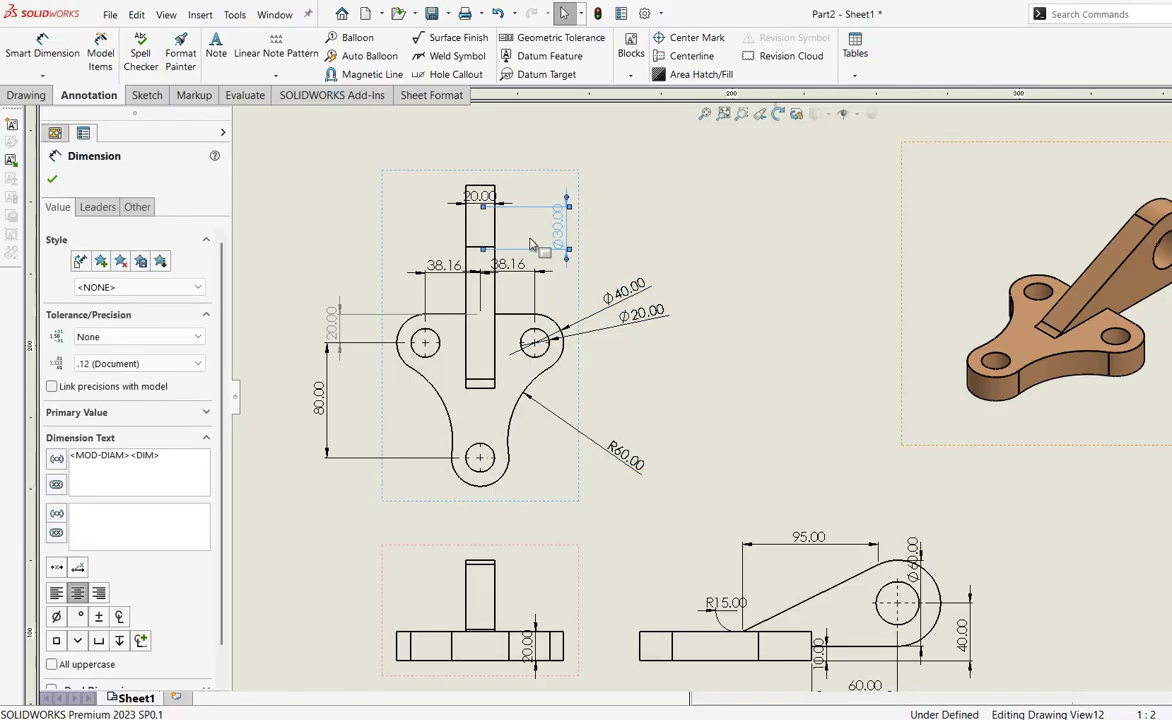
pyautogui.keyDown('shift'); pyautogui.moveTo(726, 430); pyautogui.dragTo(898, 596); pyautogui.keyUp('shift')
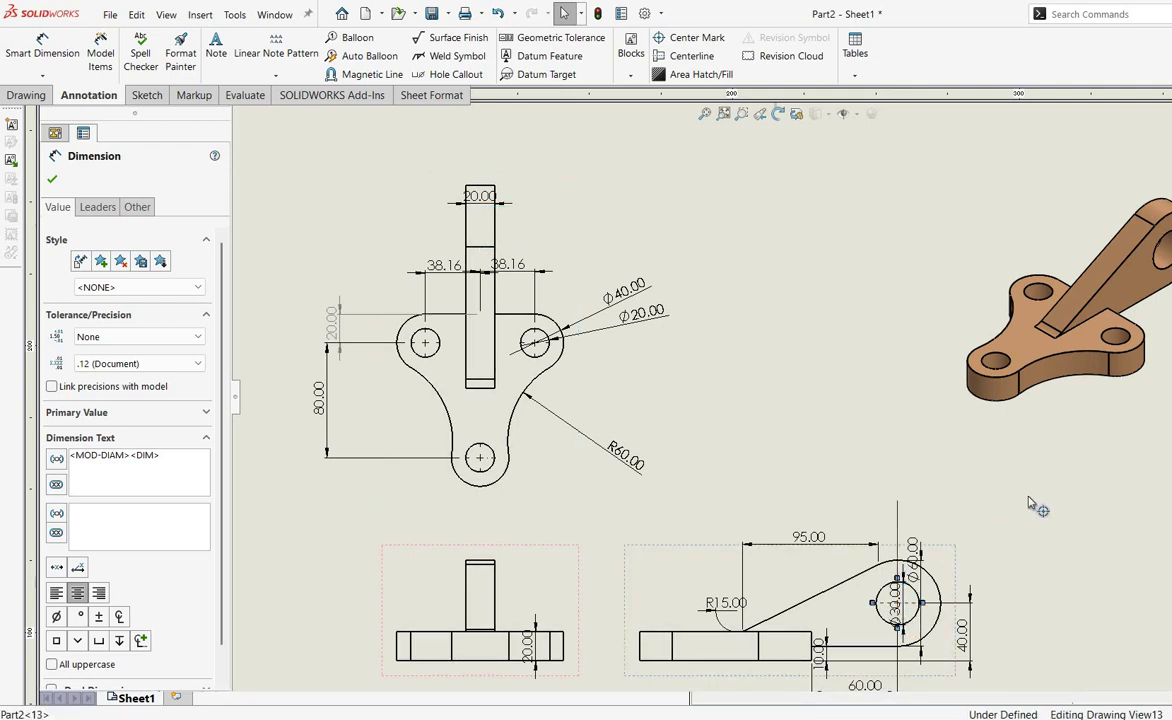
# - Place the right view's Ø30 dimension outside the lug outline and display it with a diameter leader
pyautogui.click(917, 621)
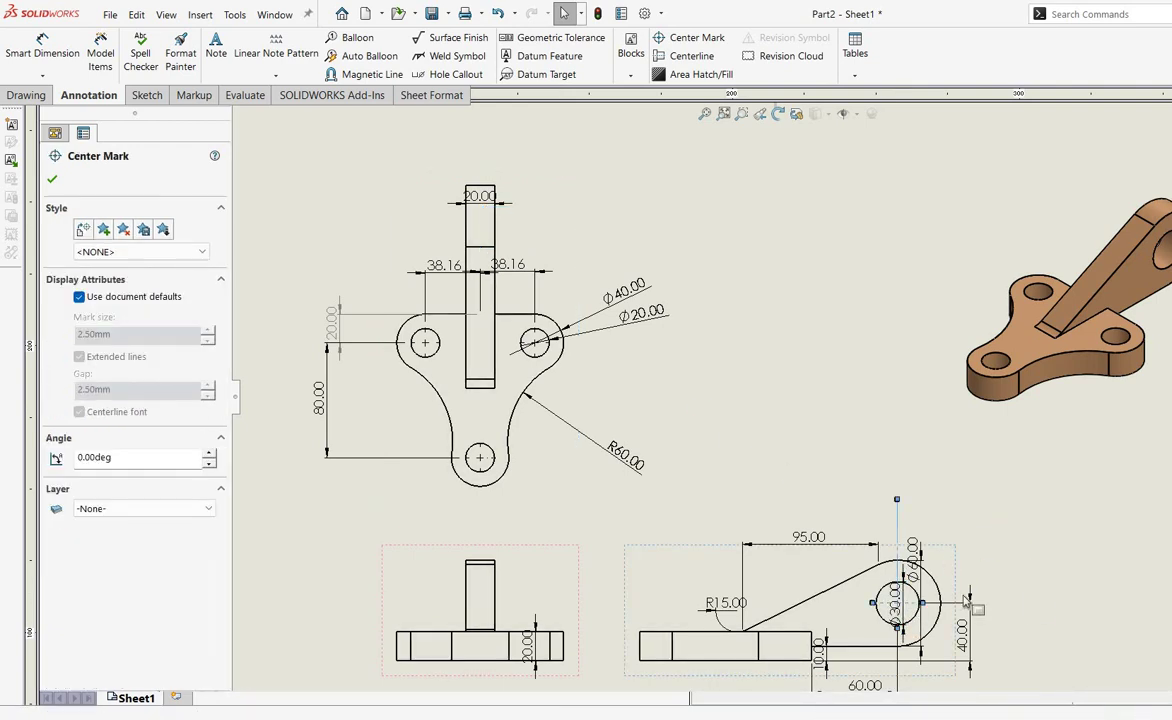
pyautogui.rightClick(895, 590)
pyautogui.click(820, 393)
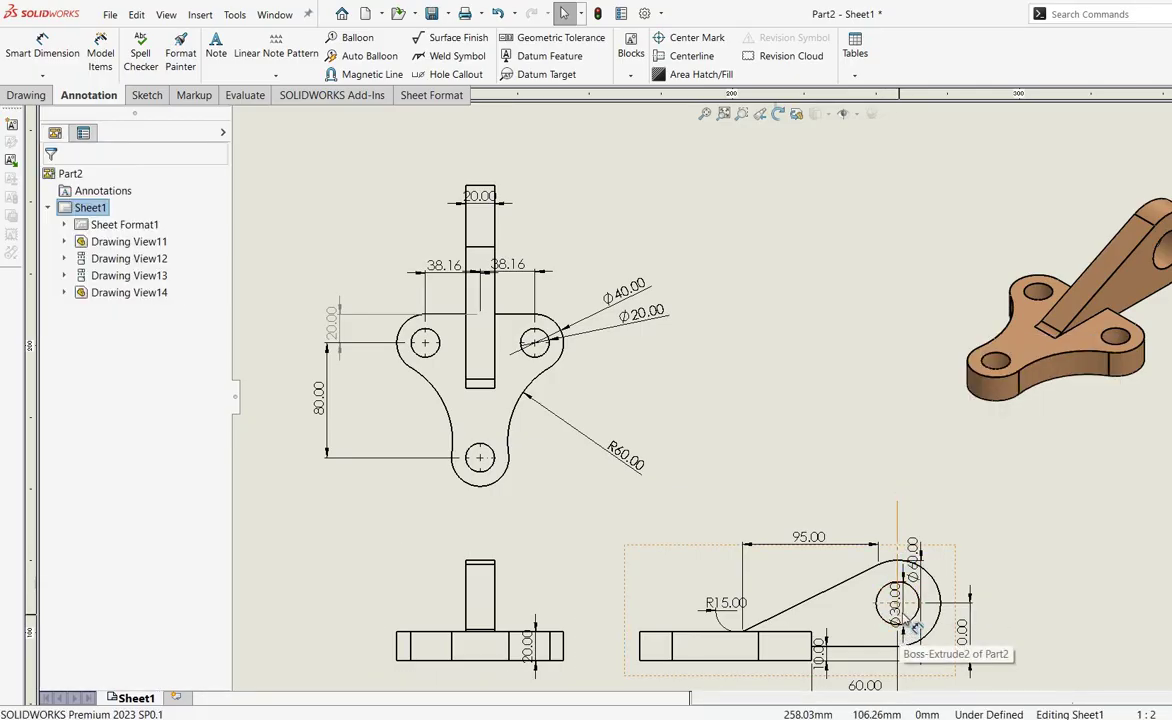
pyautogui.moveTo(900, 608); pyautogui.dragTo(1053, 548)
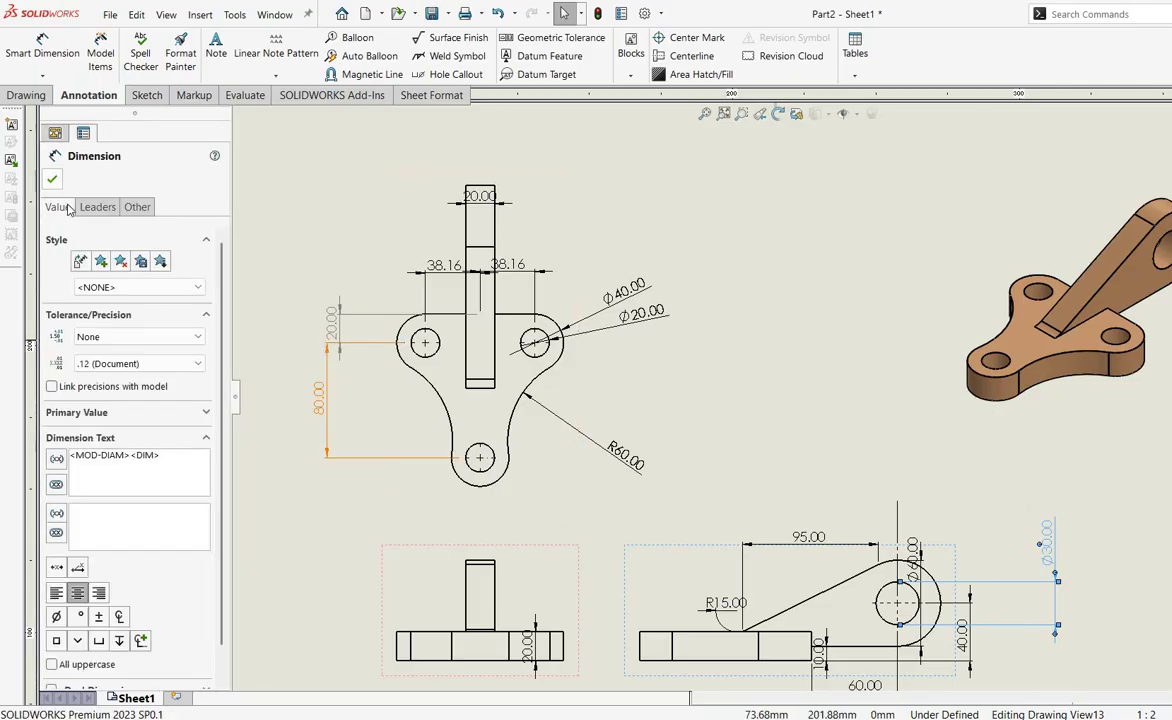
pyautogui.click(98, 207)
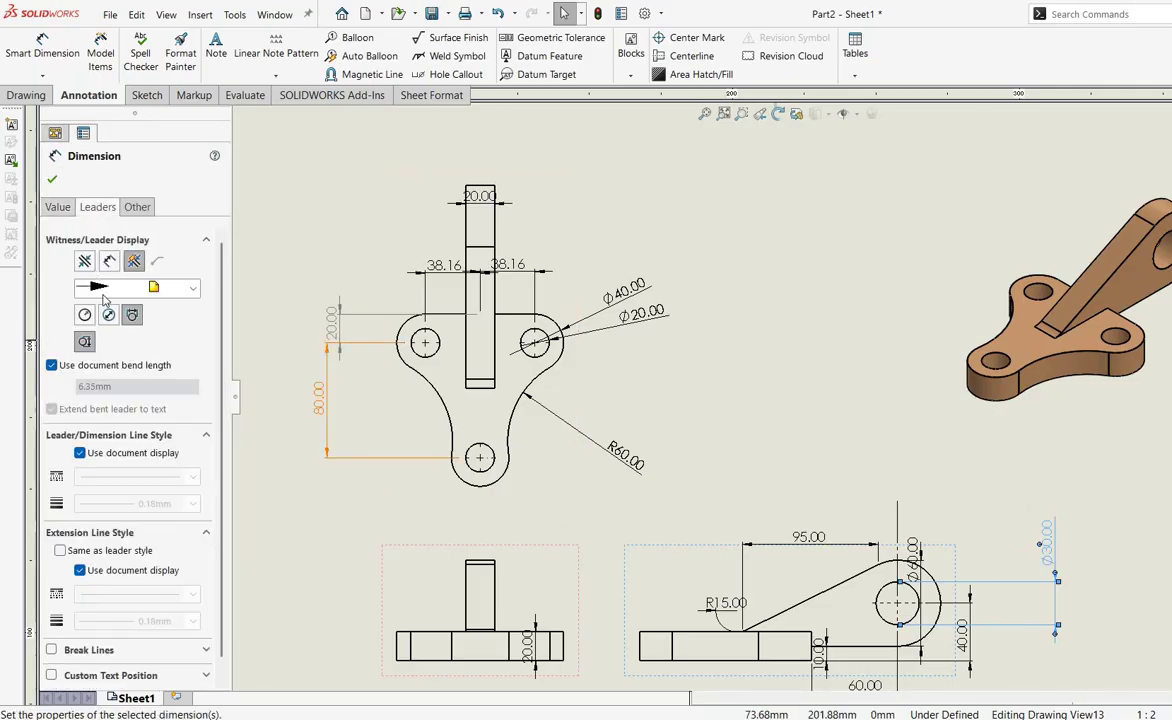
pyautogui.click(108, 315)
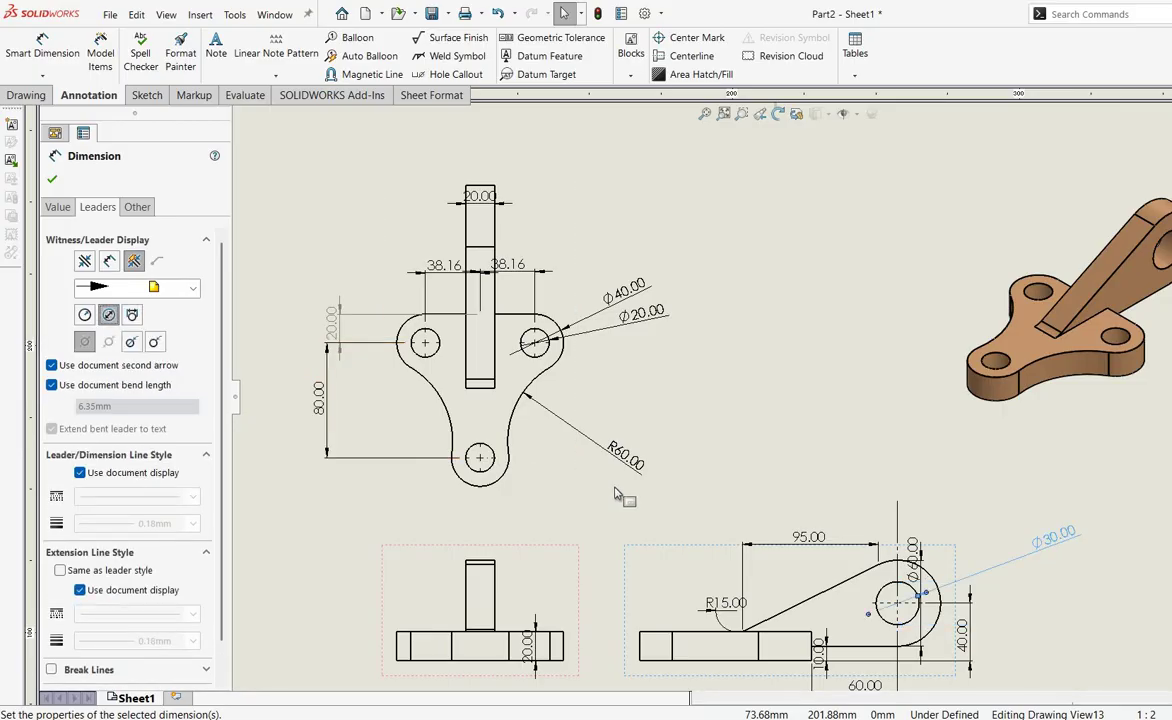
# - Move the Ø60 dimension above the lug in the right view, display it as a diameter, and shift the Ø30 text closer
pyautogui.moveTo(910, 549); pyautogui.dragTo(978, 470)
pyautogui.rightClick(980, 468)
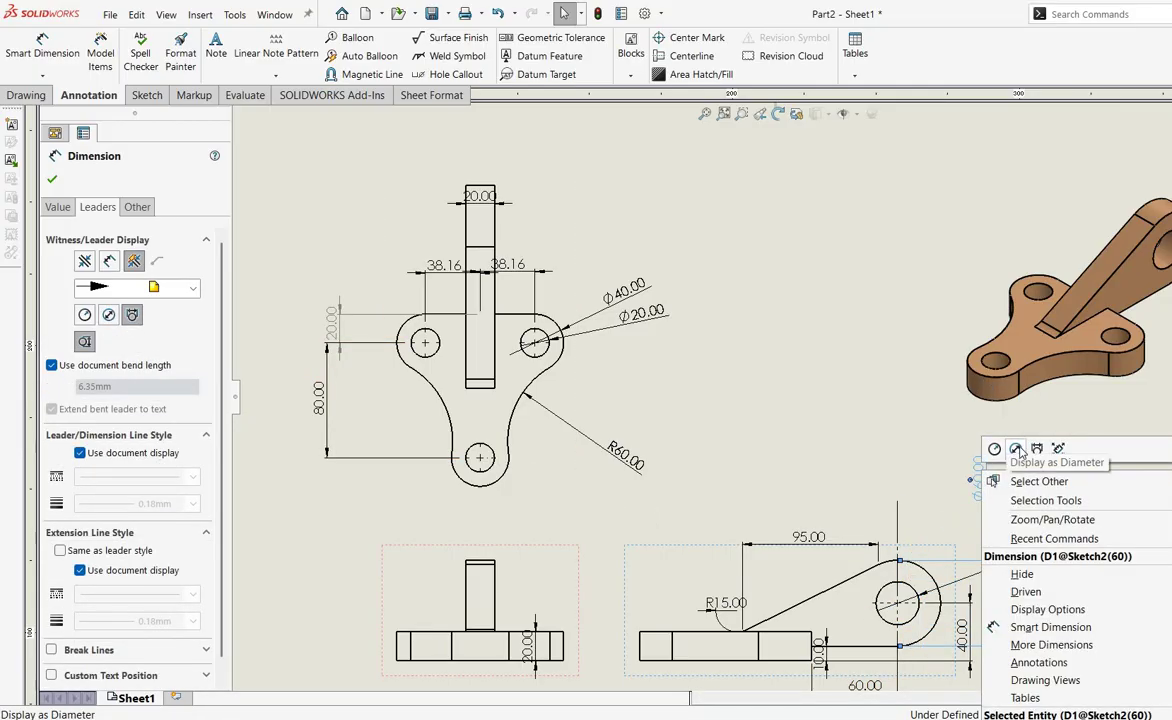
pyautogui.click(1013, 449)
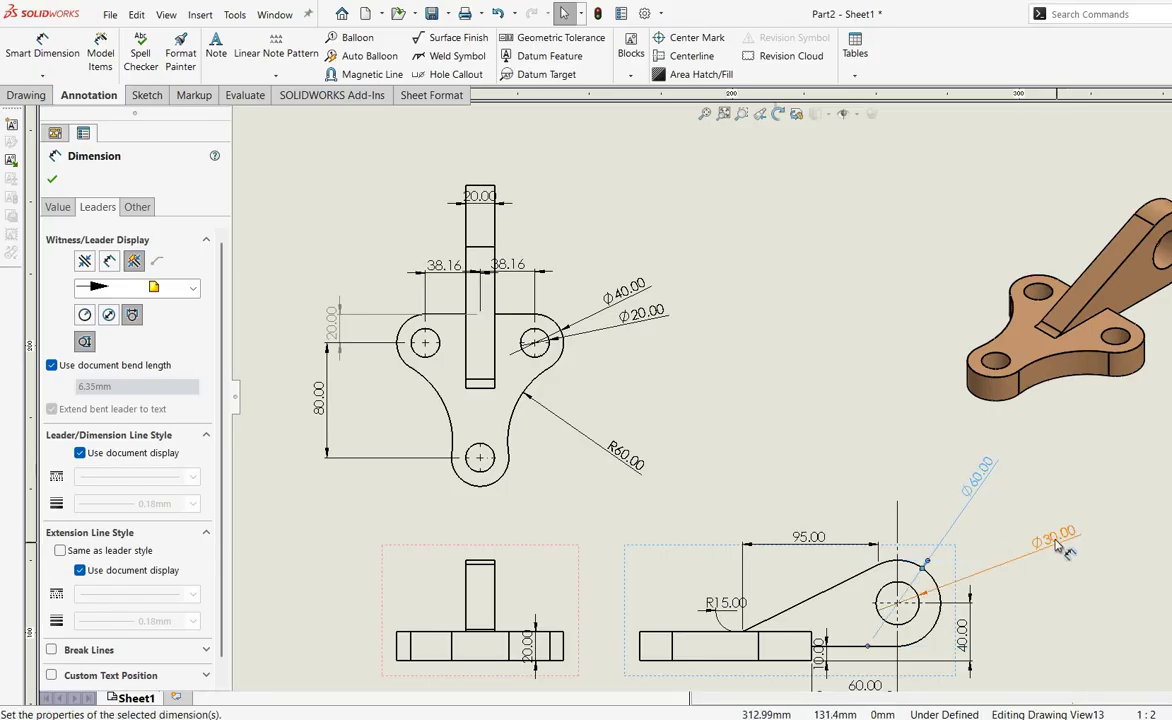
pyautogui.moveTo(1056, 542); pyautogui.dragTo(1028, 524)
pyautogui.scroll(-1, 922, 623)
pyautogui.scroll(3, 922, 623)
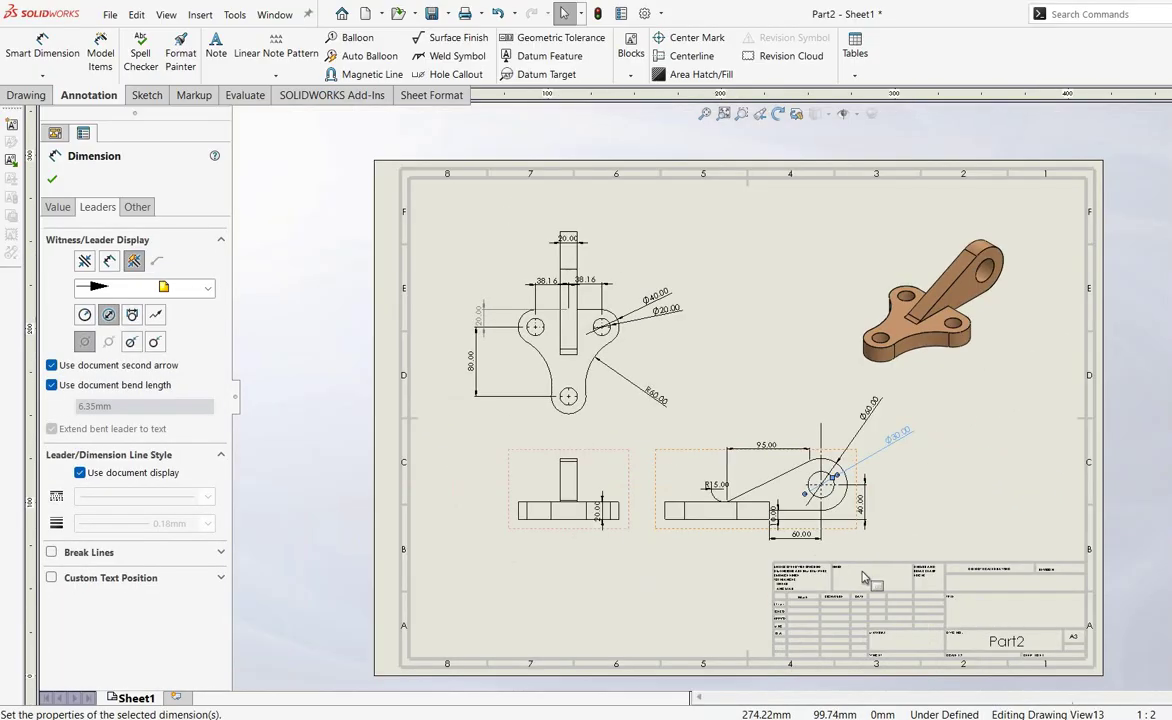
# - Move the right view's 10 mm dimension and the front view's 20 mm thickness dimension clear of the part outlines
pyautogui.scroll(-5, 680, 405)
pyautogui.moveTo(680, 405); pyautogui.dragTo(800, 430)
pyautogui.scroll(3, 596, 335)
pyautogui.scroll(-4, 620, 387)
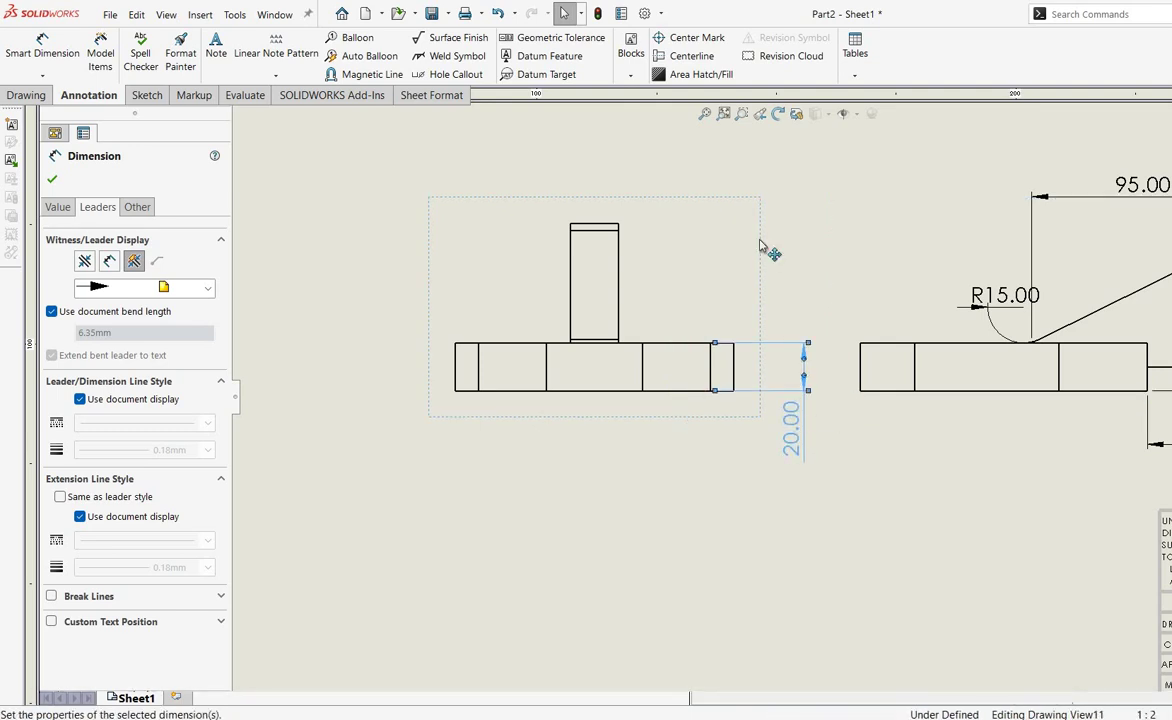
# - Spread the two 38.16 mm hole spacing dimensions outward in the top view and reposition its 20 mm edge offset dimension
pyautogui.scroll(5, 761, 232)
pyautogui.scroll(-3, 761, 218)
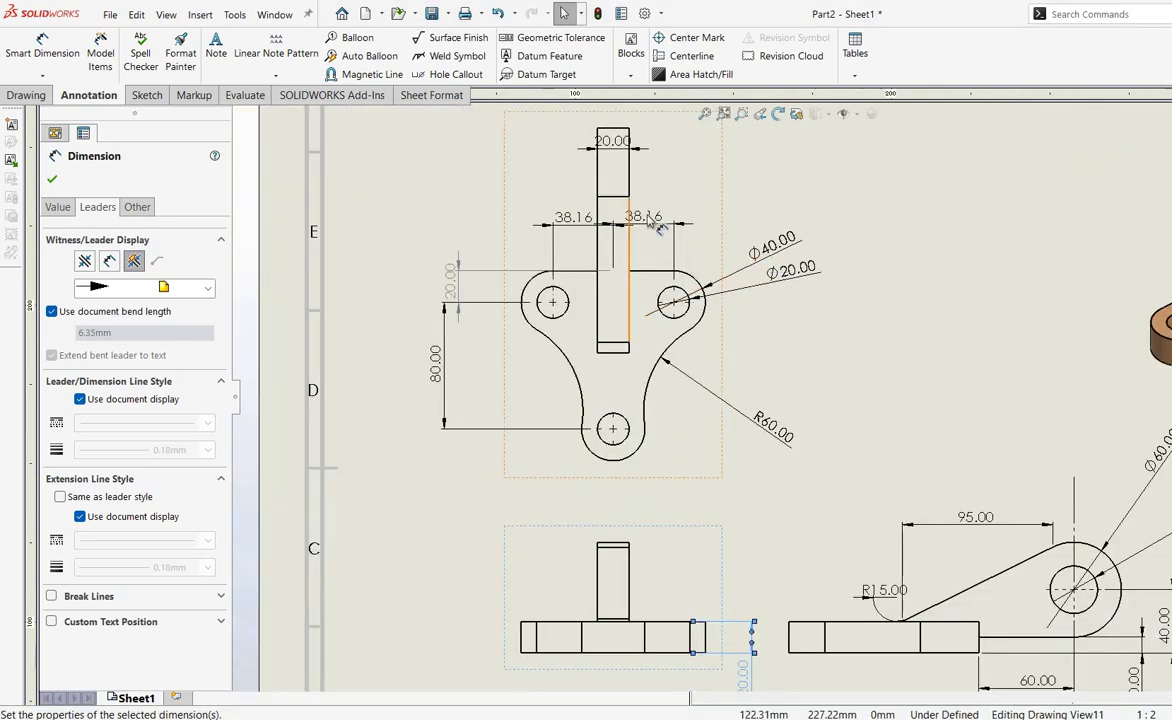
pyautogui.moveTo(643, 217); pyautogui.dragTo(699, 190)
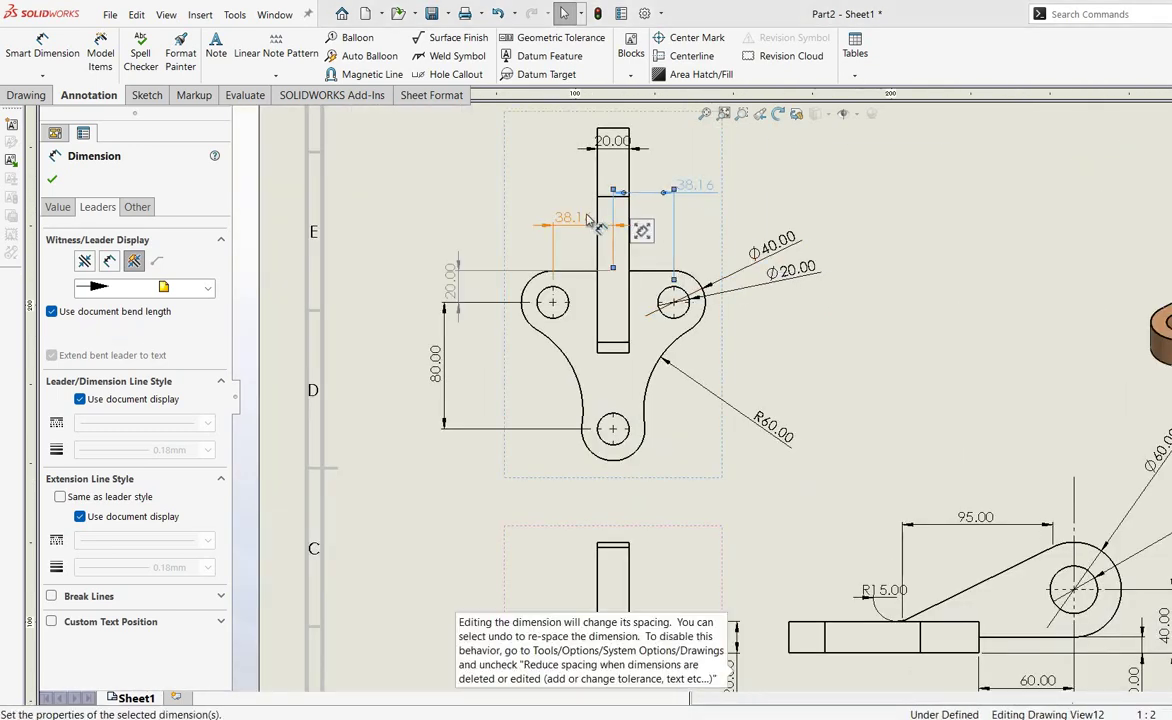
pyautogui.moveTo(579, 216); pyautogui.dragTo(538, 182)
pyautogui.moveTo(450, 288); pyautogui.dragTo(437, 276)
pyautogui.click(846, 474)
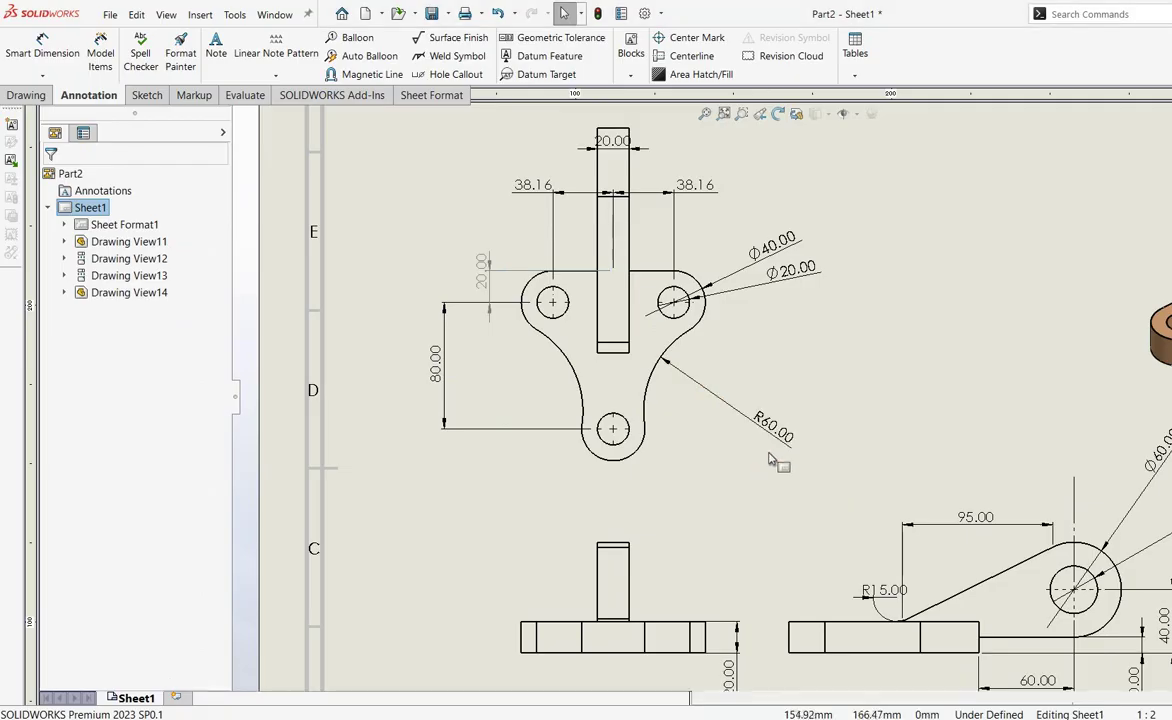
# - Set the text position of linear dimensions to horizontal text in the document properties and apply it to the drawing
pyautogui.press('f')
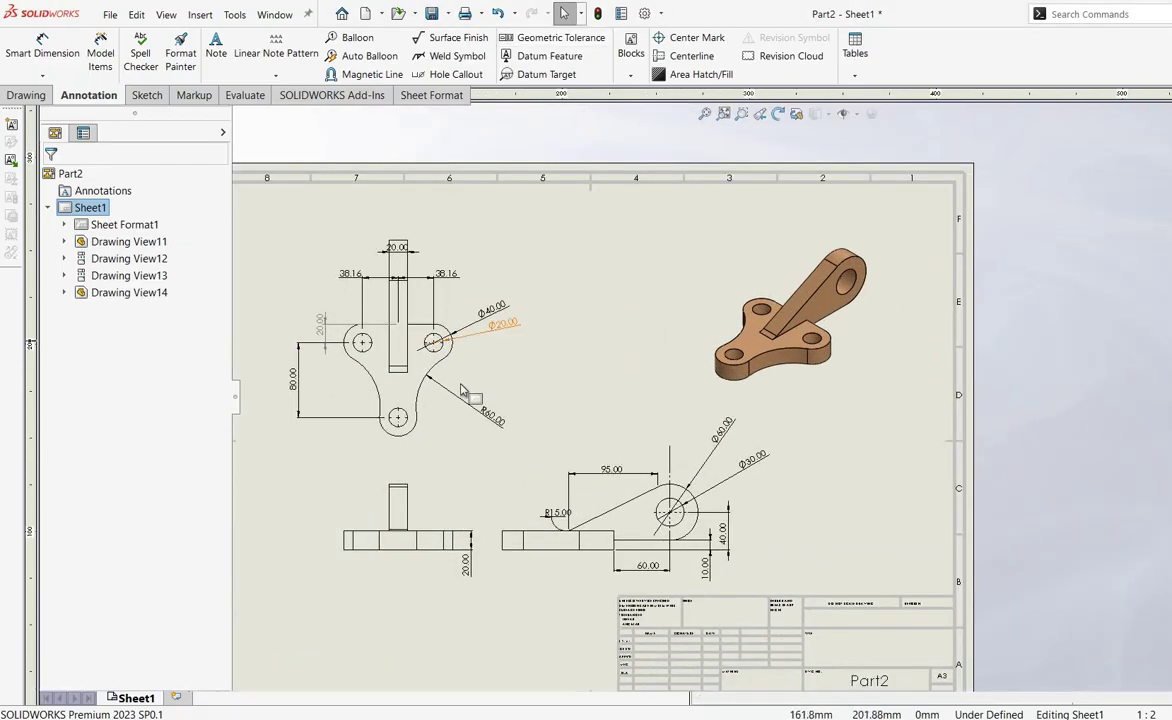
pyautogui.scroll(-5, 495, 328)
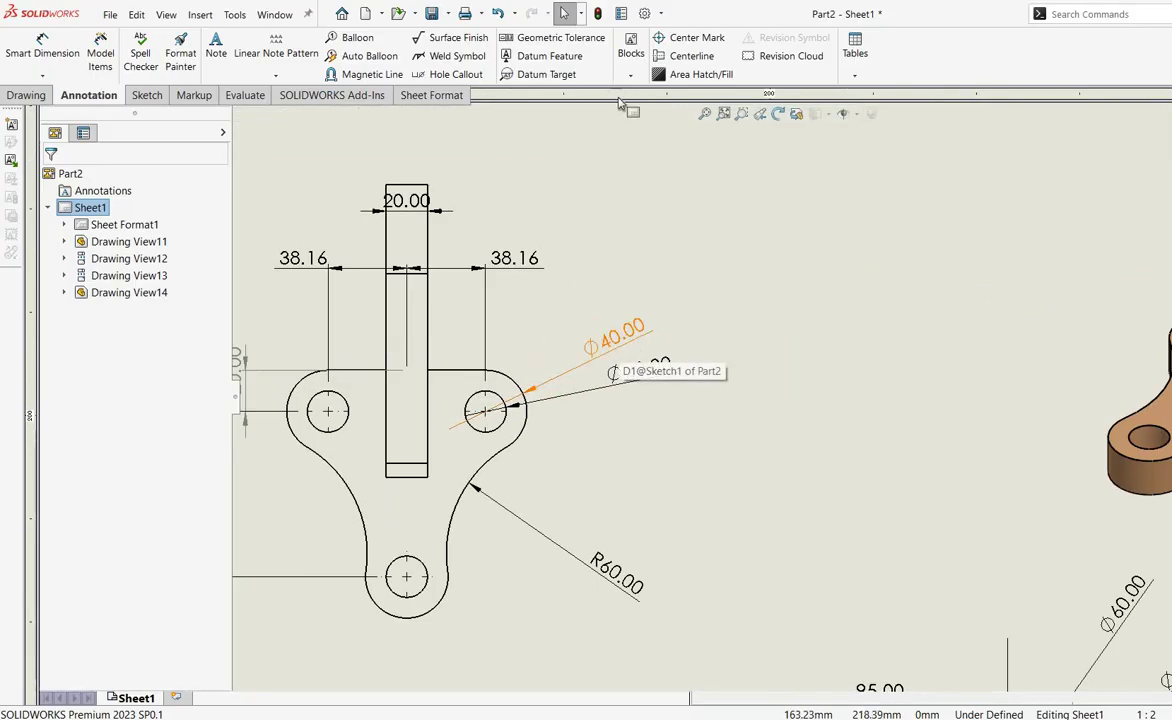
pyautogui.click(647, 14)
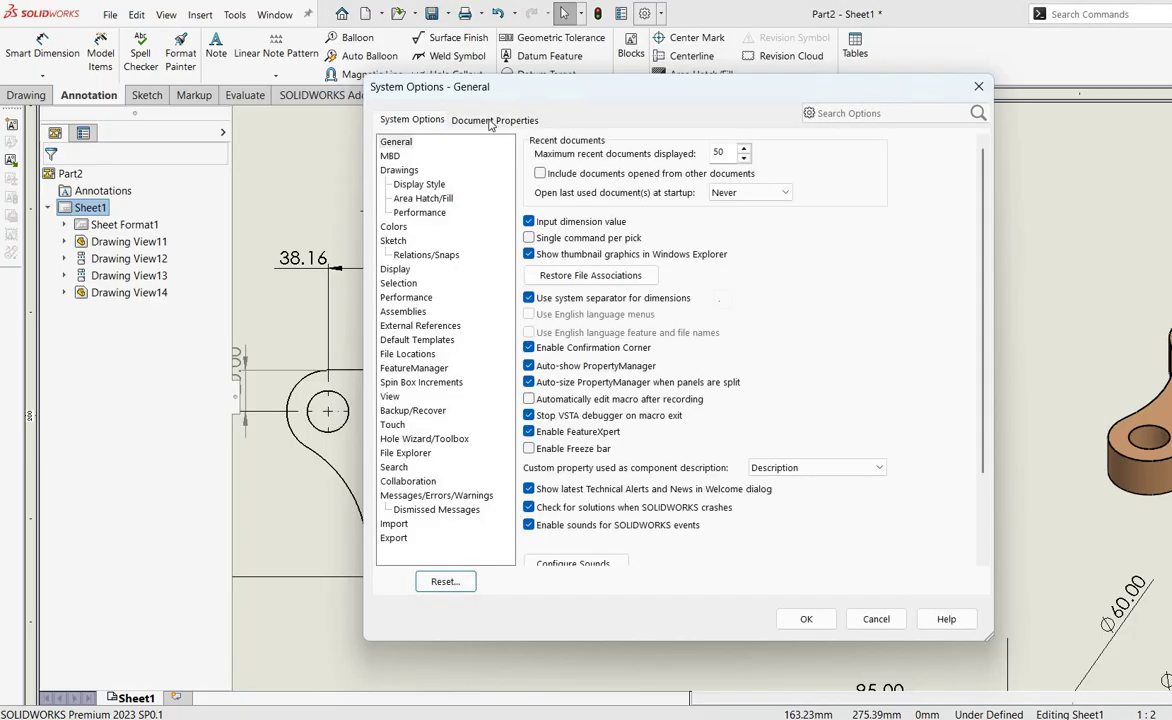
pyautogui.click(493, 120)
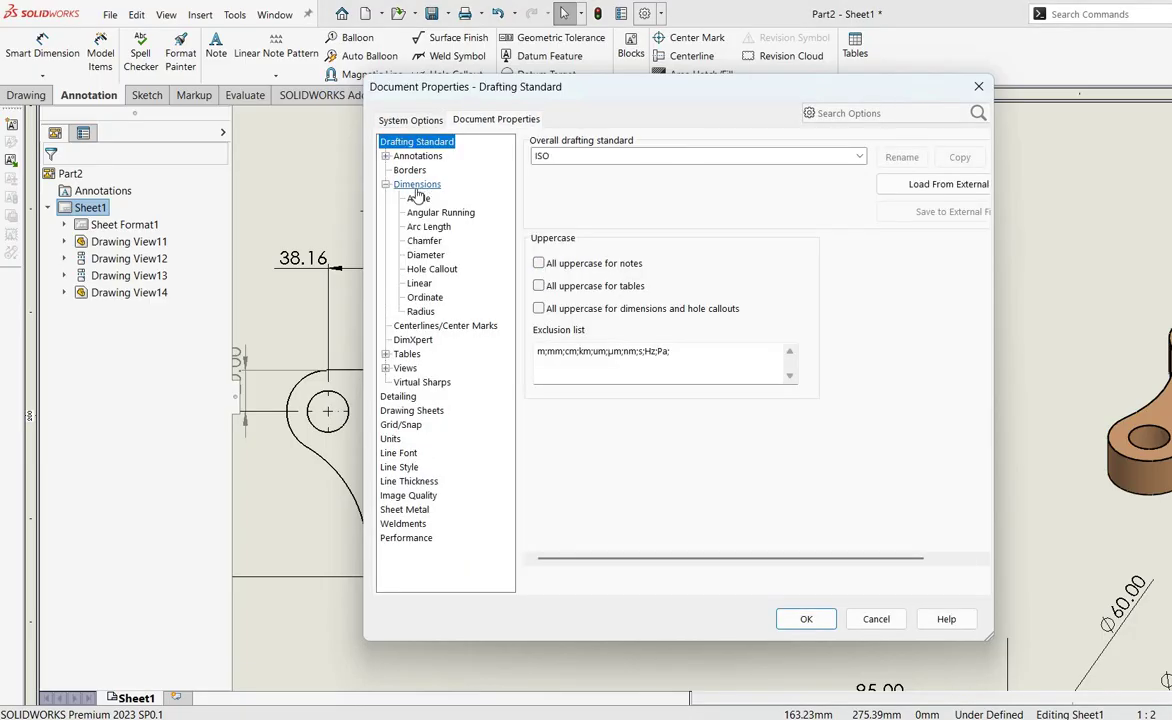
pyautogui.click(419, 284)
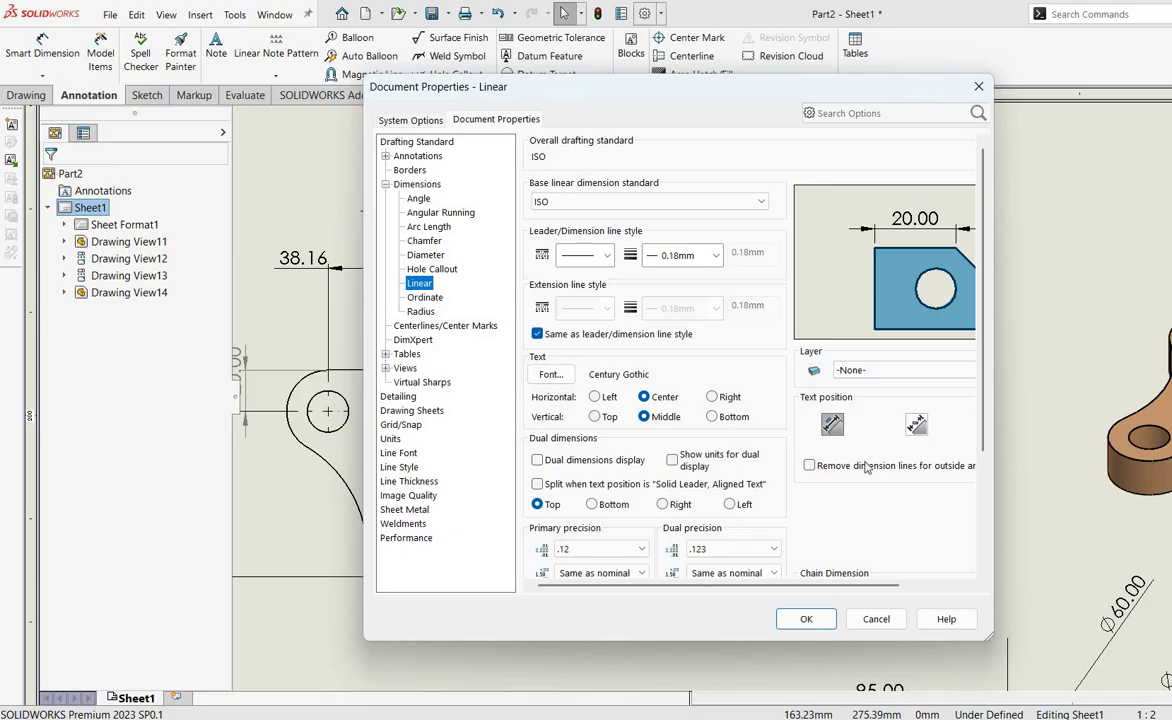
pyautogui.click(917, 425)
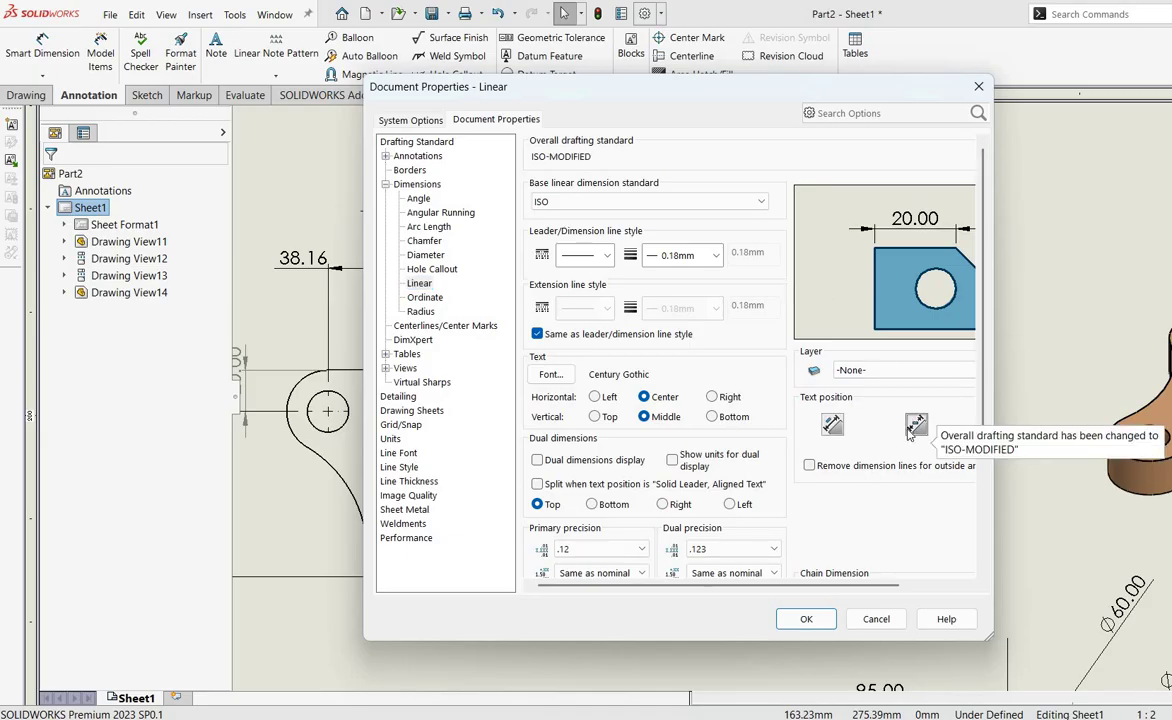
pyautogui.click(805, 619)
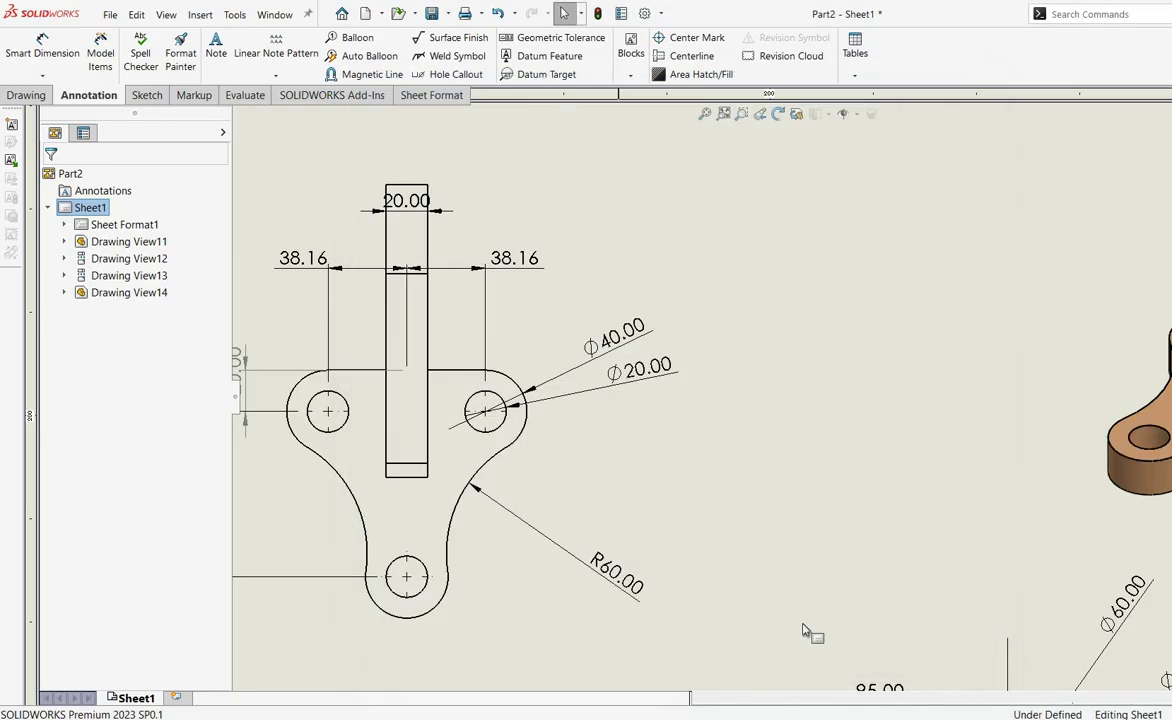
pyautogui.scroll(3, 578, 340)
pyautogui.scroll(2, 765, 408)
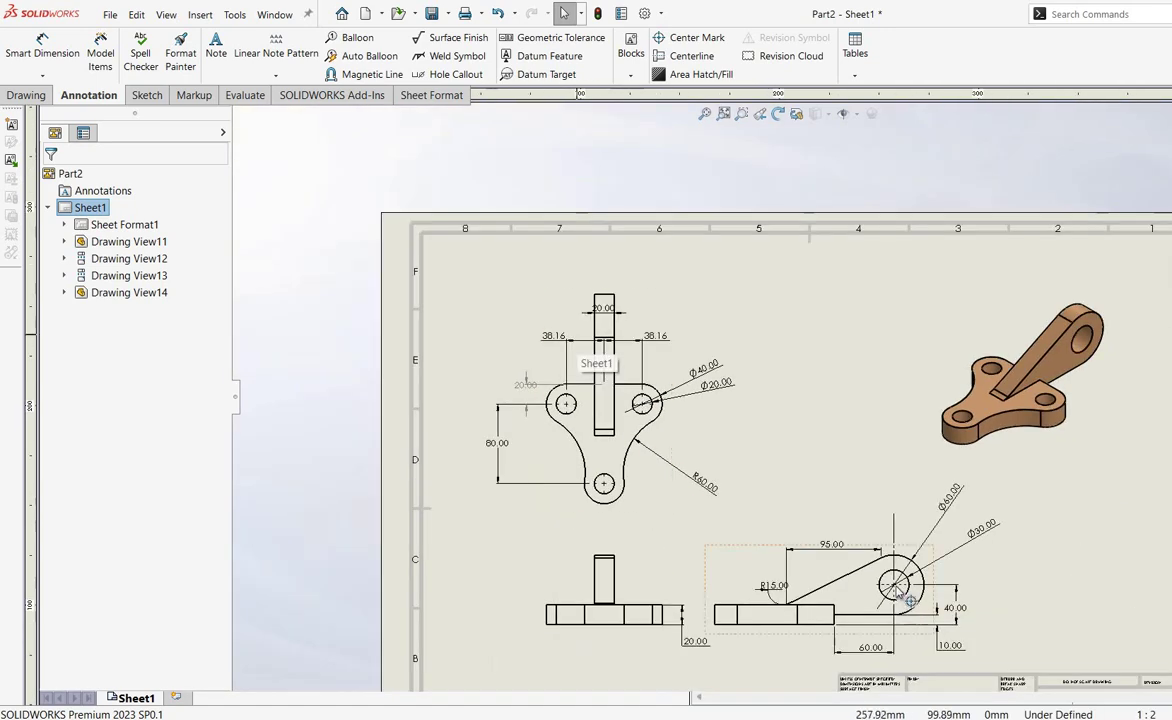
# - Set the text position of diameter dimensions to horizontal text in the document properties and apply it to the drawing
pyautogui.scroll(-2, 884, 557)
pyautogui.scroll(-2, 868, 550)
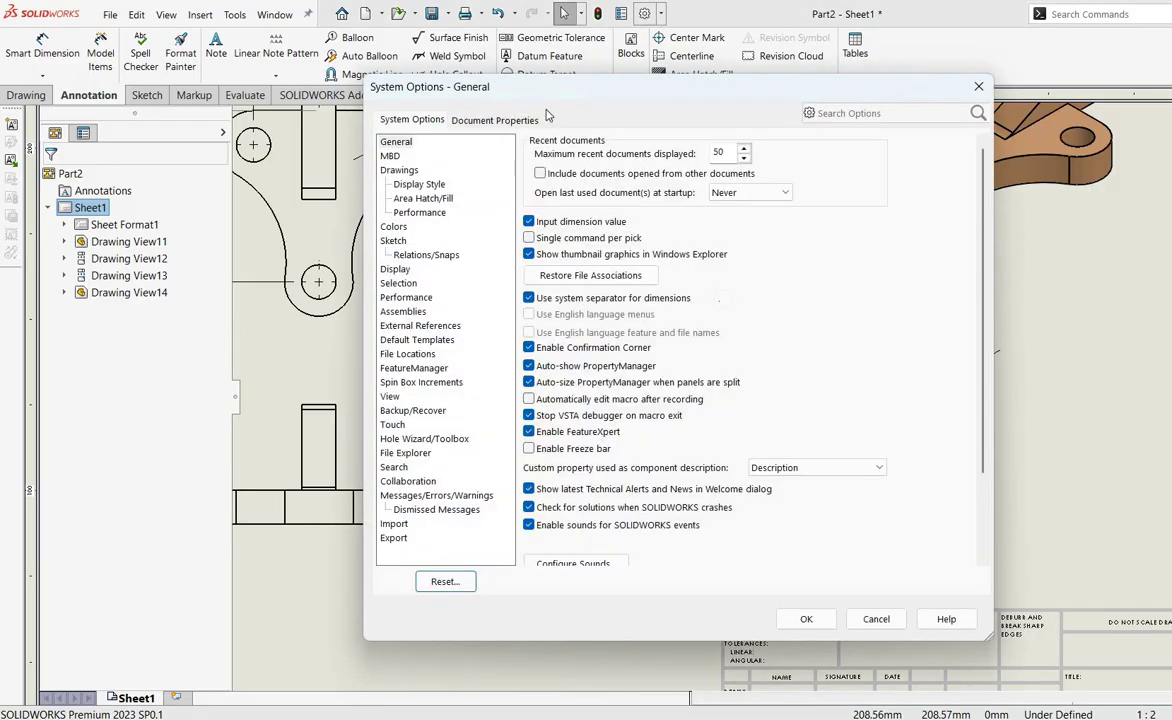
pyautogui.click(509, 122)
pyautogui.click(417, 185)
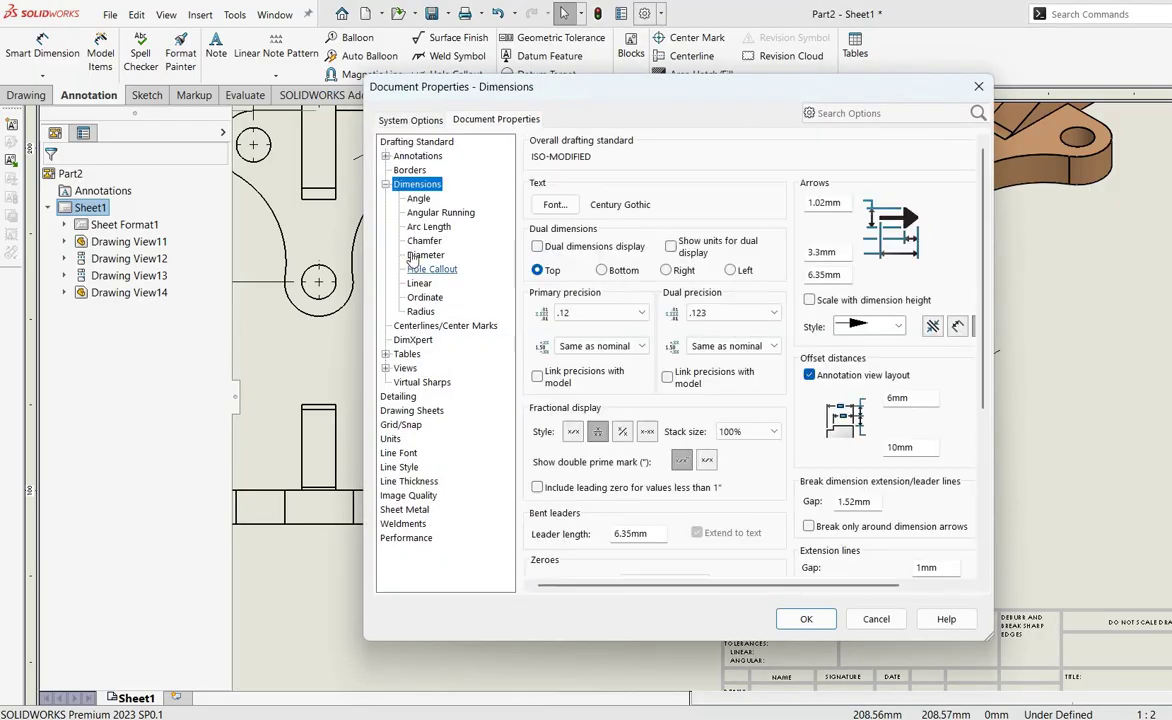
pyautogui.click(424, 256)
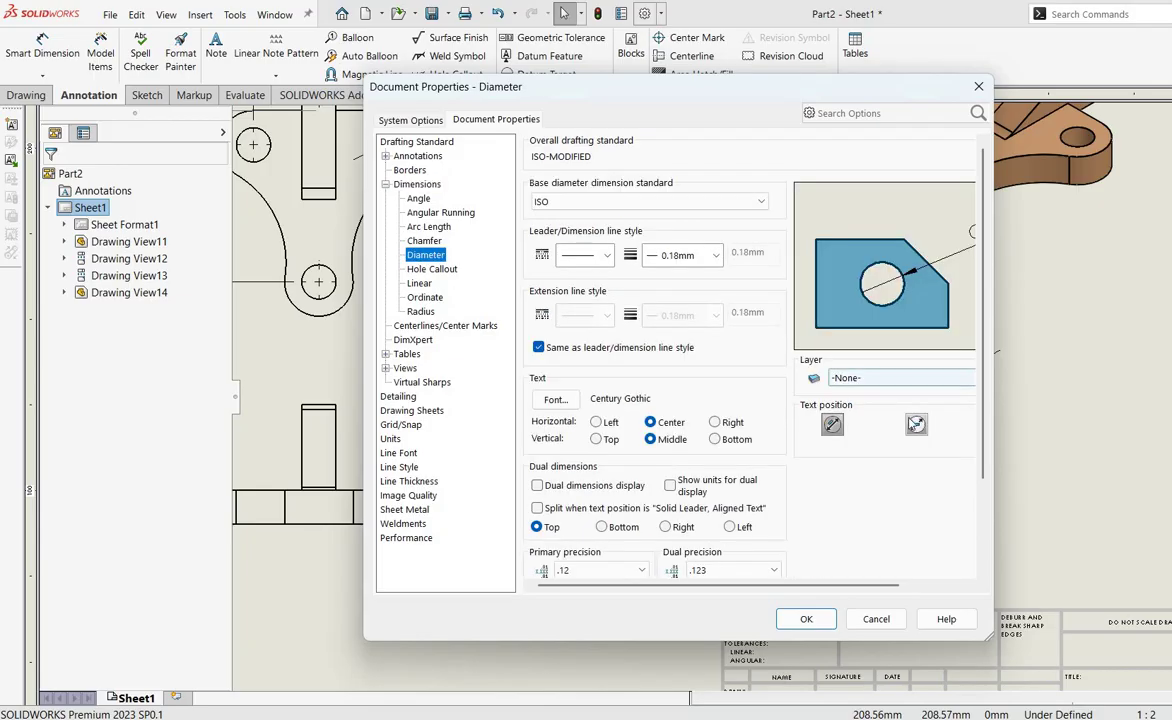
pyautogui.click(922, 428)
pyautogui.click(806, 619)
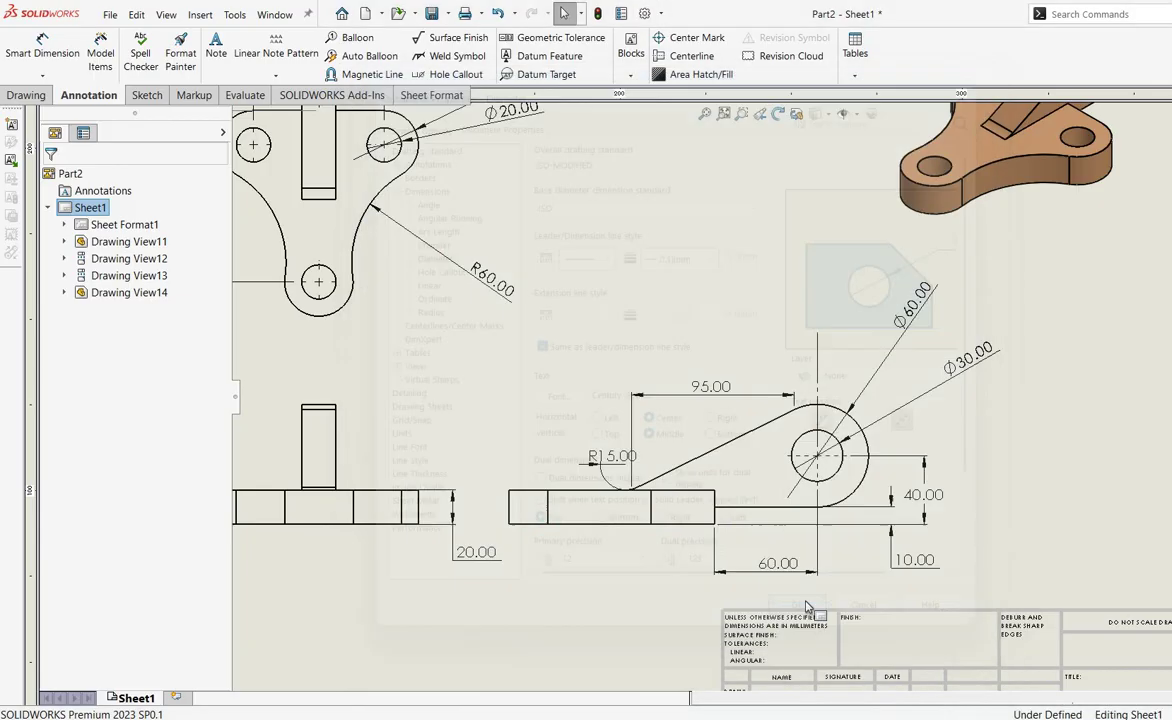
pyautogui.press('f')
pyautogui.scroll(5, 740, 443)
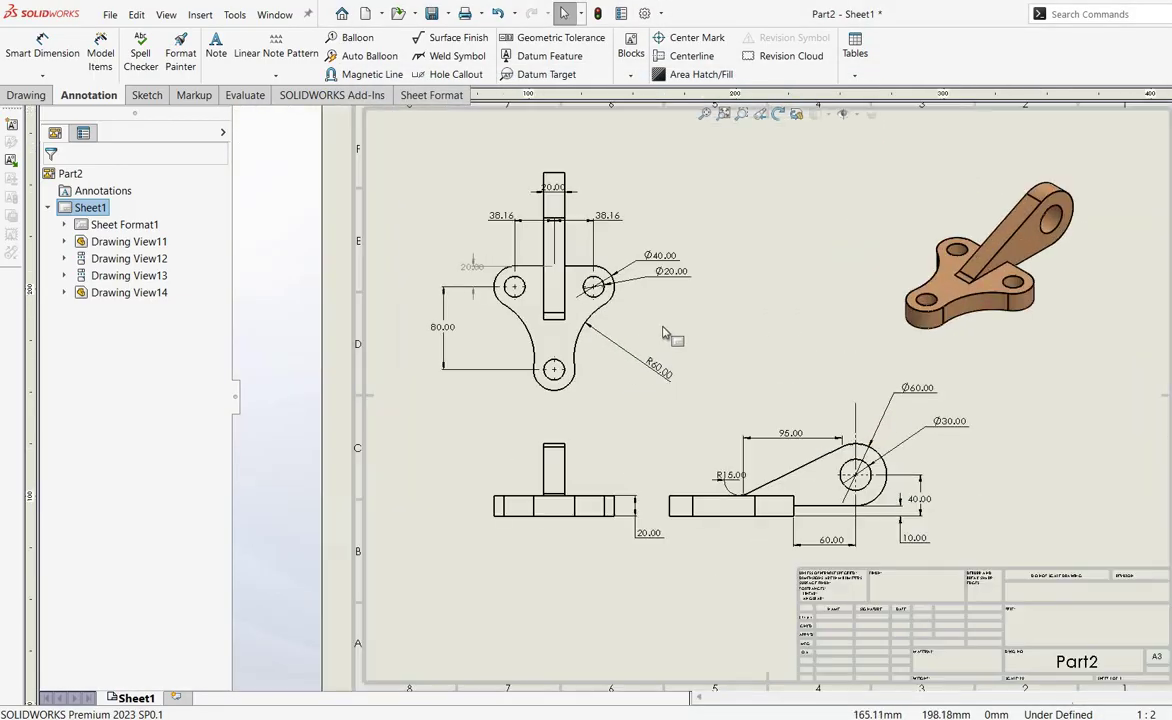
# - Set the text position of radius dimensions to horizontal text in the document properties and apply it to the drawing
pyautogui.press('f')
pyautogui.scroll(3, 750, 455)
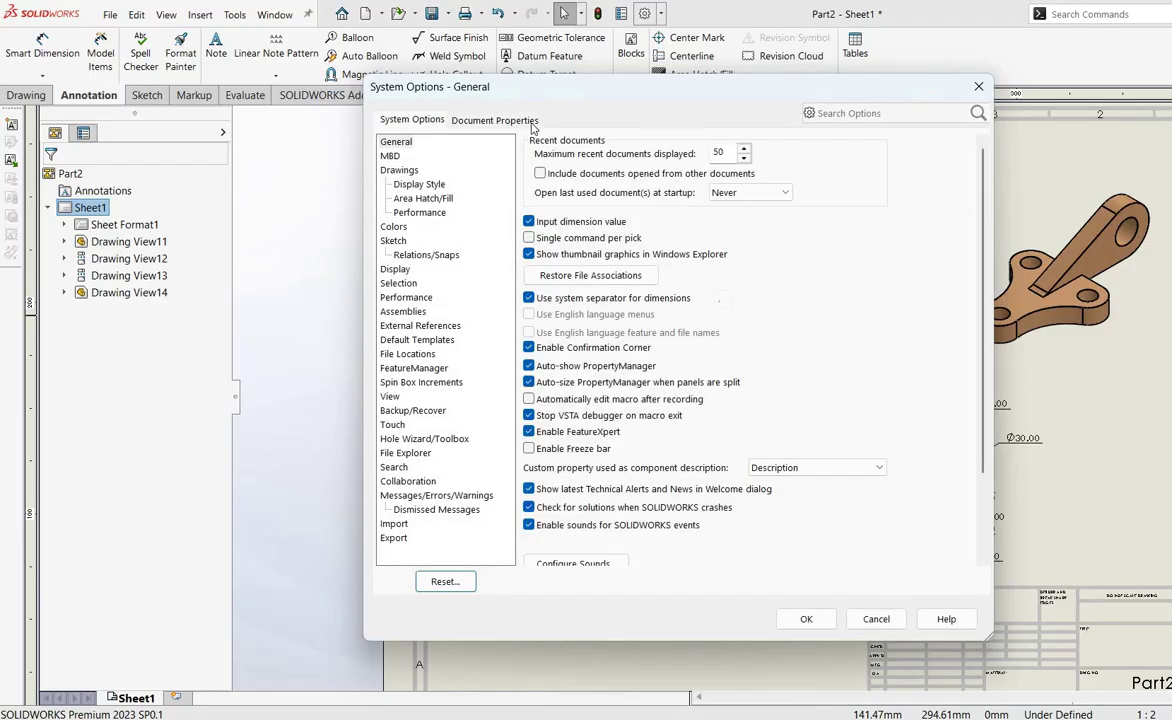
pyautogui.click(507, 121)
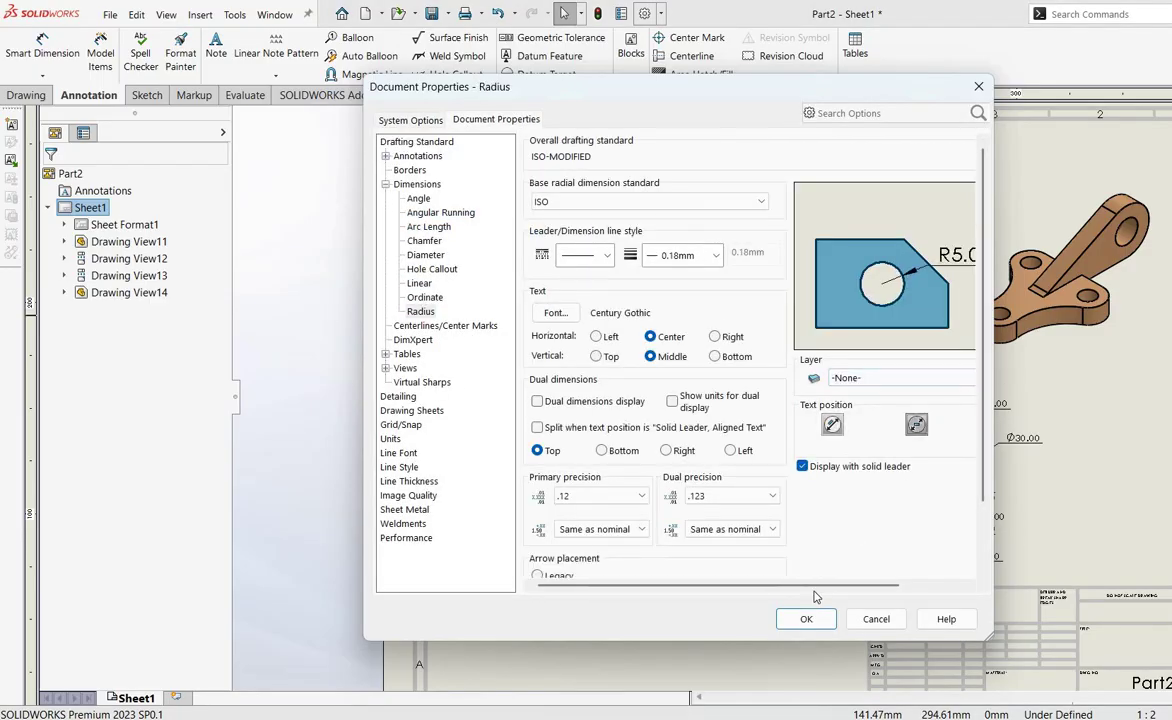
pyautogui.click(811, 622)
pyautogui.scroll(3, 976, 432)
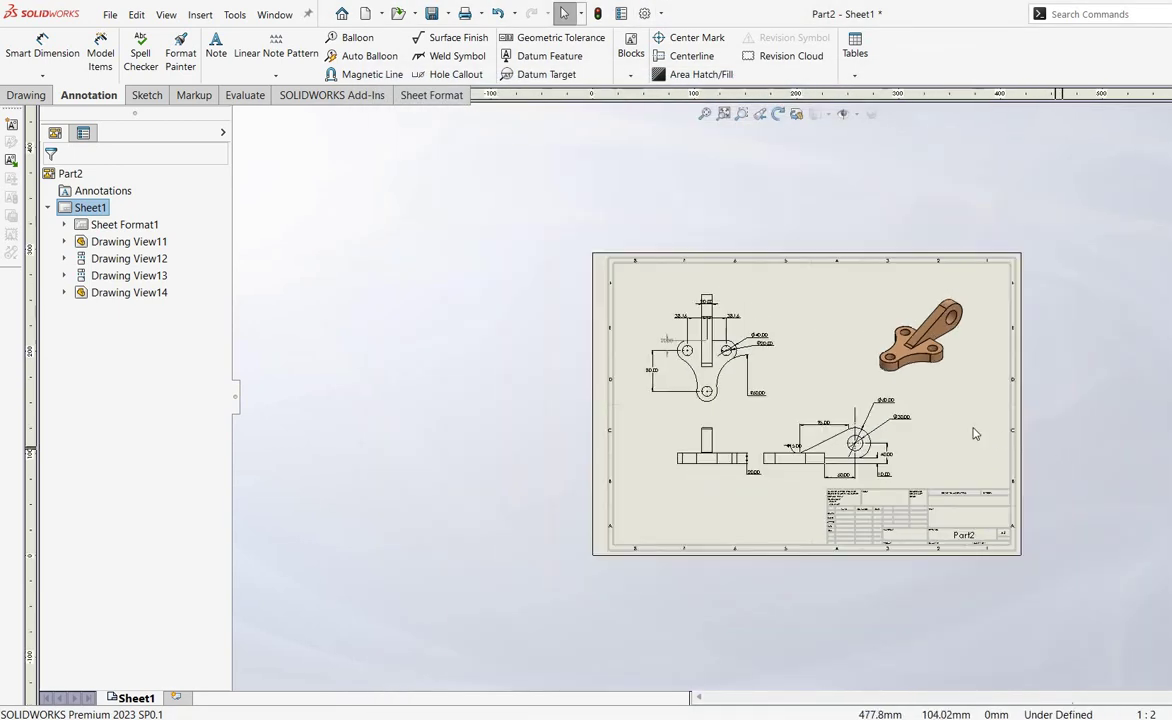
# - Move the R60 dimension text up beside the top view's concave edge so its leader runs straight and horizontal
pyautogui.scroll(-2, 781, 415)
pyautogui.moveTo(781, 415); pyautogui.dragTo(442, 374, button='middle')
pyautogui.scroll(-2, 442, 374)
pyautogui.moveTo(405, 329)
pyautogui.mouseDown()
pyautogui.moveTo(406, 297)
pyautogui.moveTo(403, 333)
pyautogui.moveTo(418, 311)
pyautogui.mouseUp()
pyautogui.click(672, 327)
pyautogui.scroll(5, 672, 327)
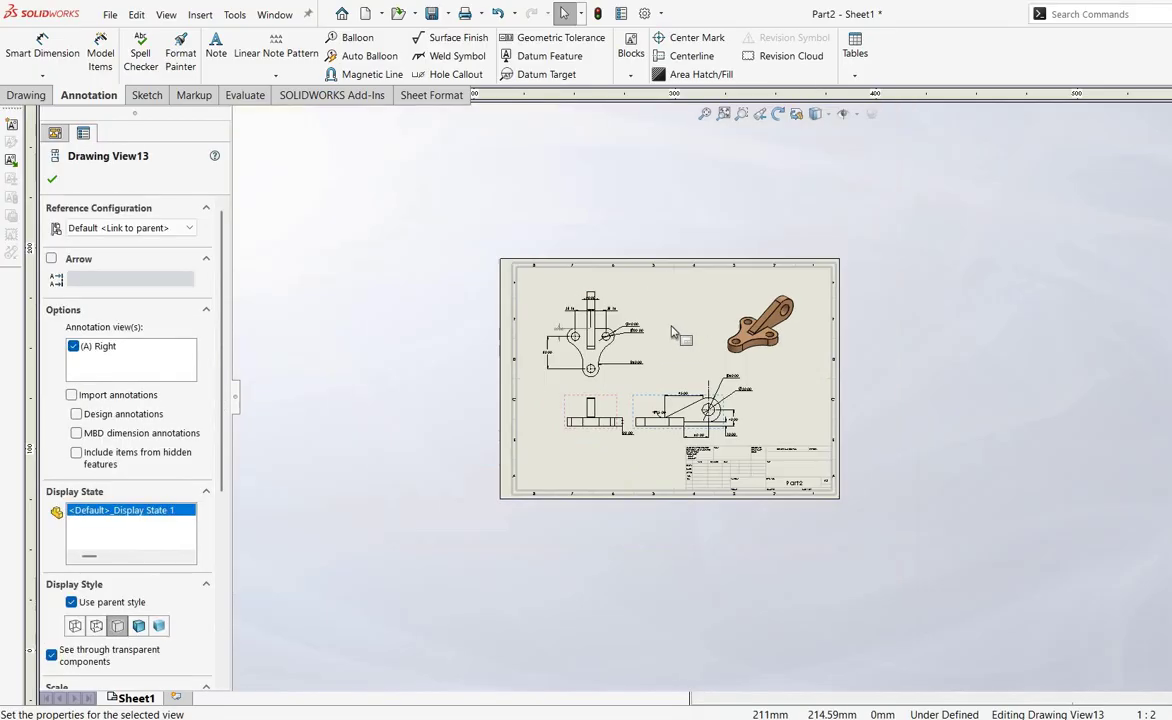
pyautogui.scroll(-7, 664, 335)
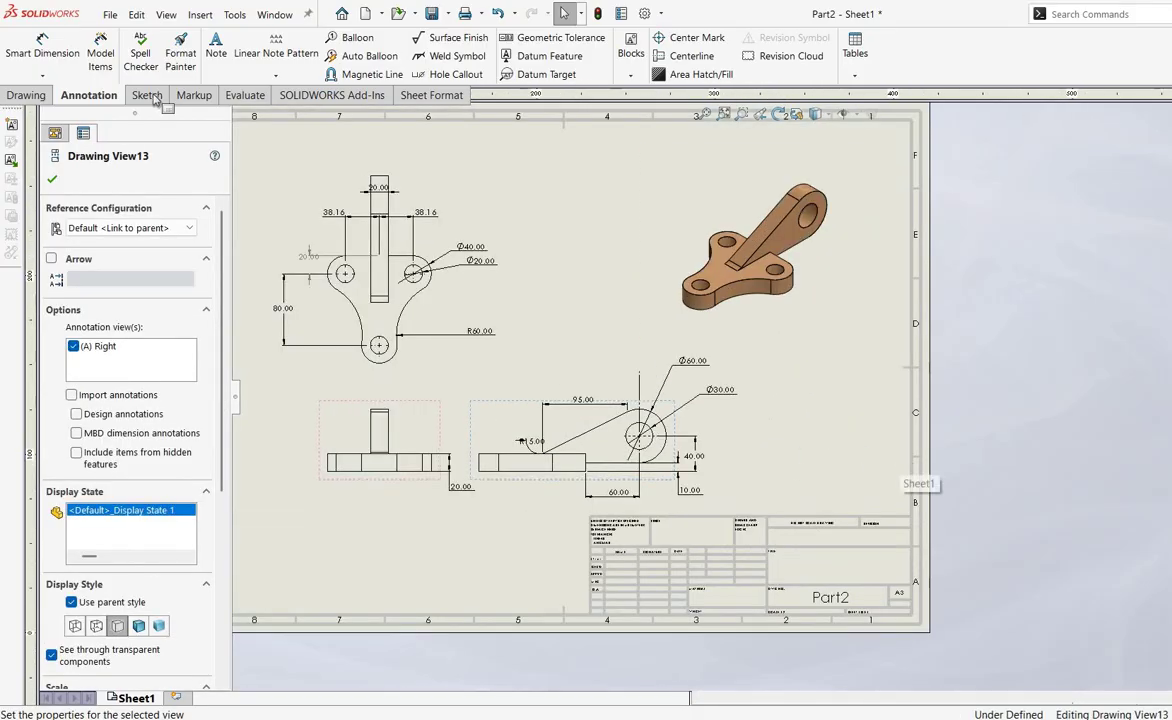
pyautogui.press('Escape')
# - Save the drawing sheet to the Desktop as an Adobe PDF file named Part2
pyautogui.click(110, 14)
pyautogui.click(152, 136)
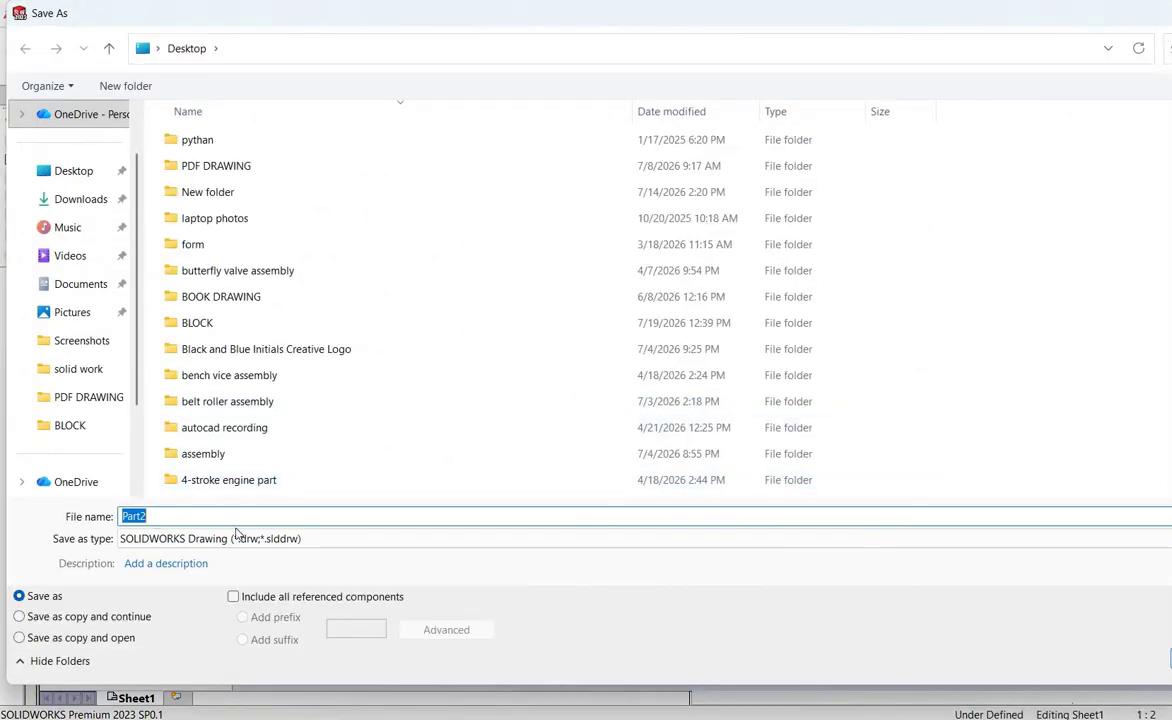
pyautogui.click(228, 540)
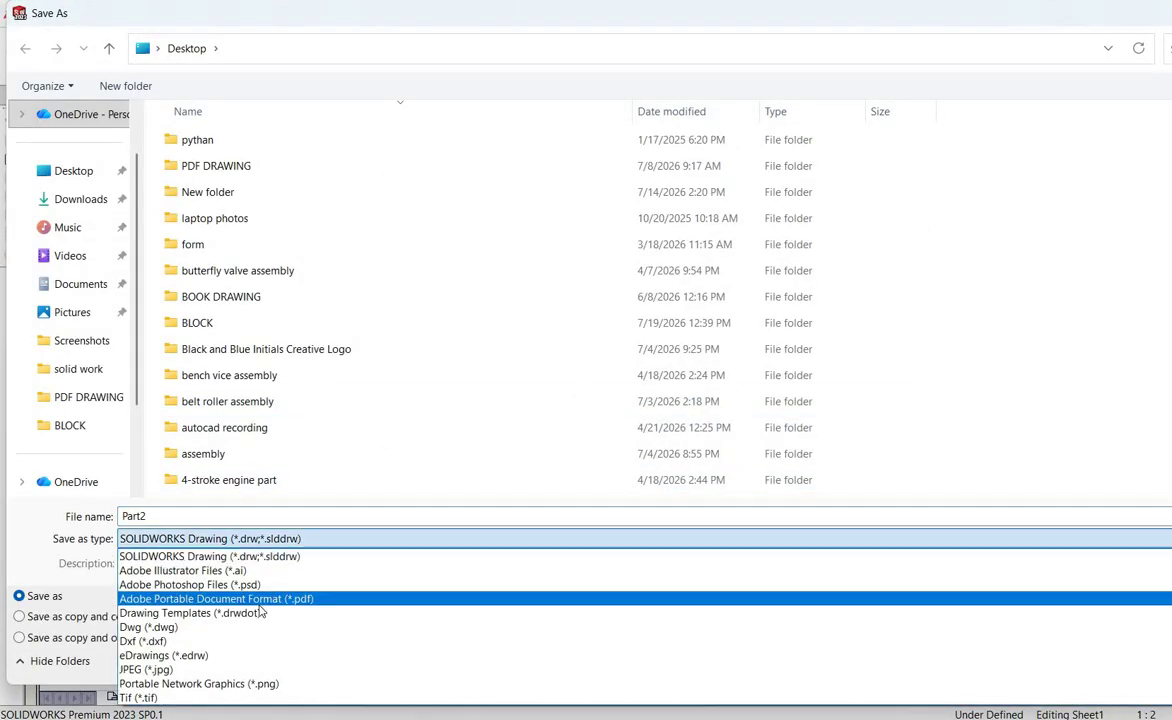
pyautogui.click(326, 599)
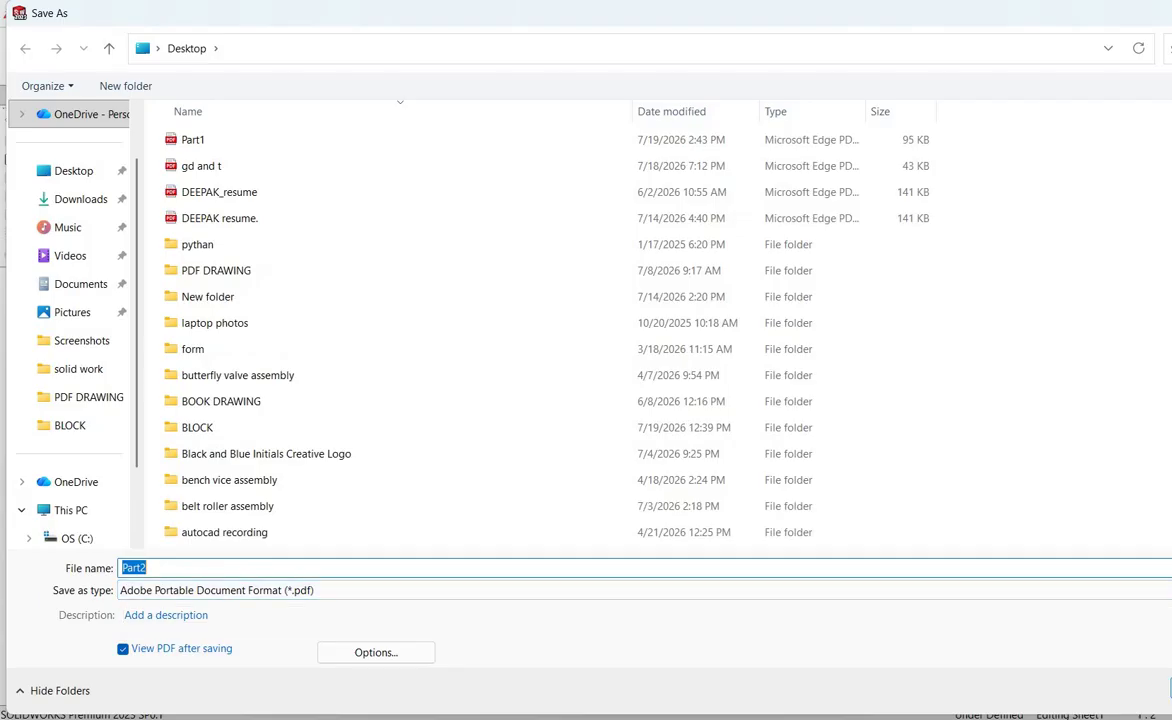
pyautogui.press('Return')
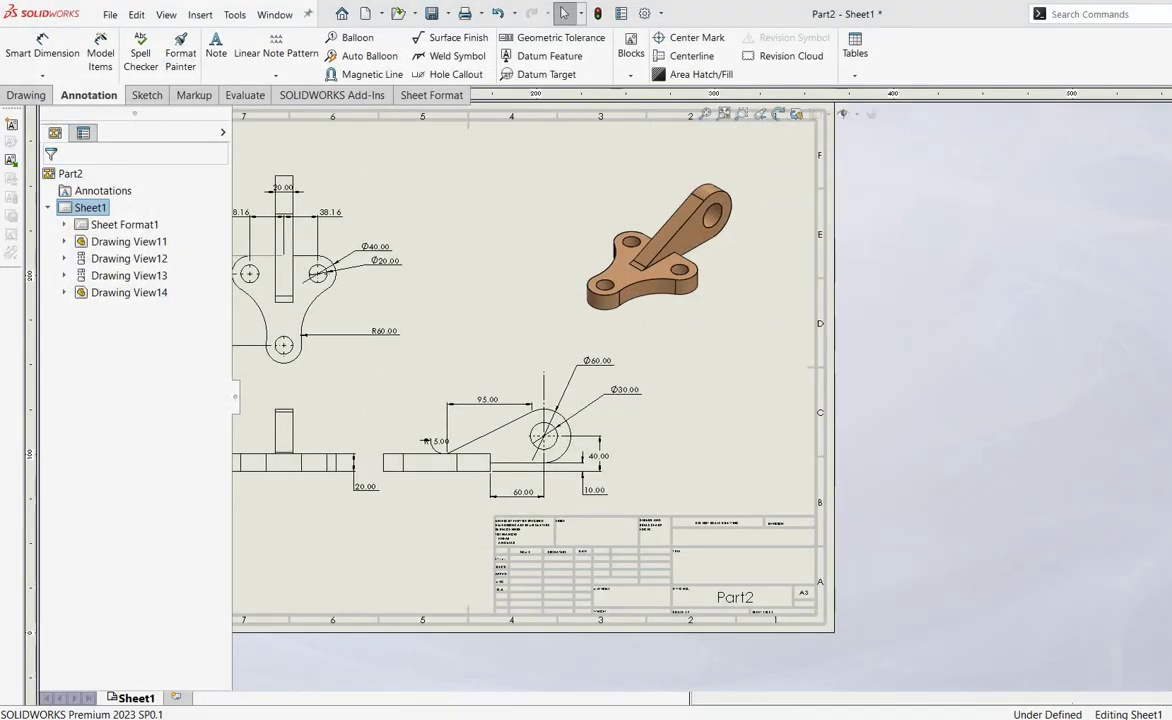